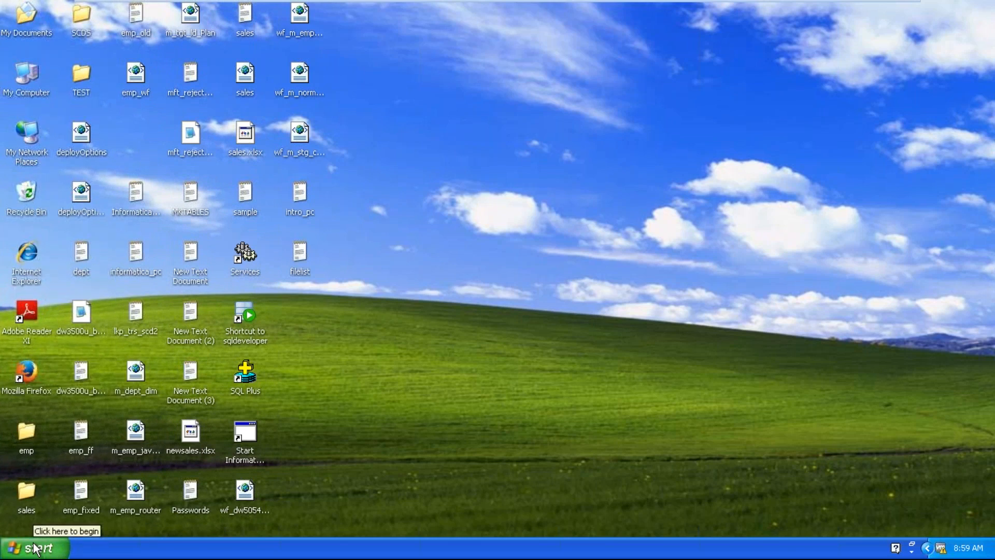
Launch PowerCenter Designer from the Informatica 9.5.1 PowerCenter Client programs.
mouse_move(91, 356)
mouse_move(228, 351)
mouse_move(342, 351)
mouse_move(394, 355)
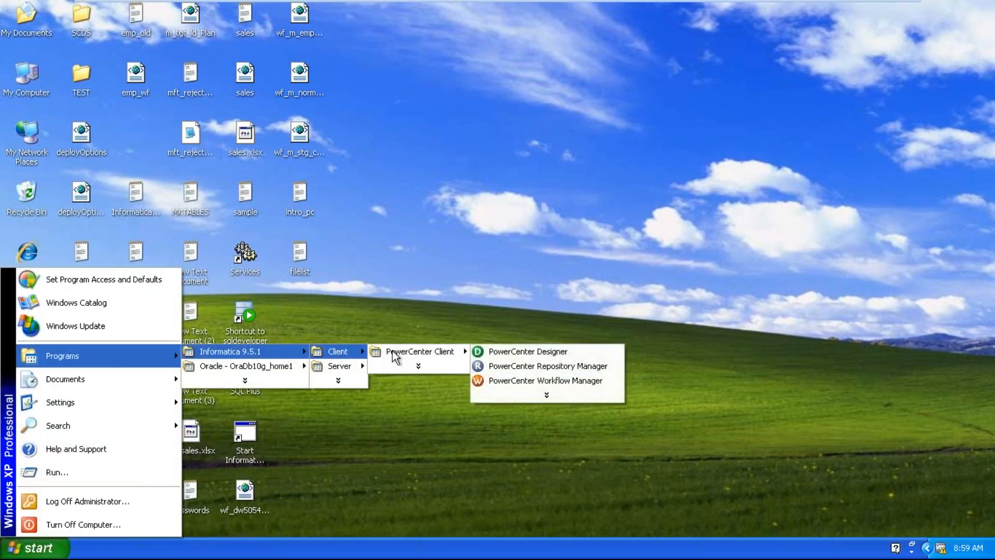
click(505, 352)
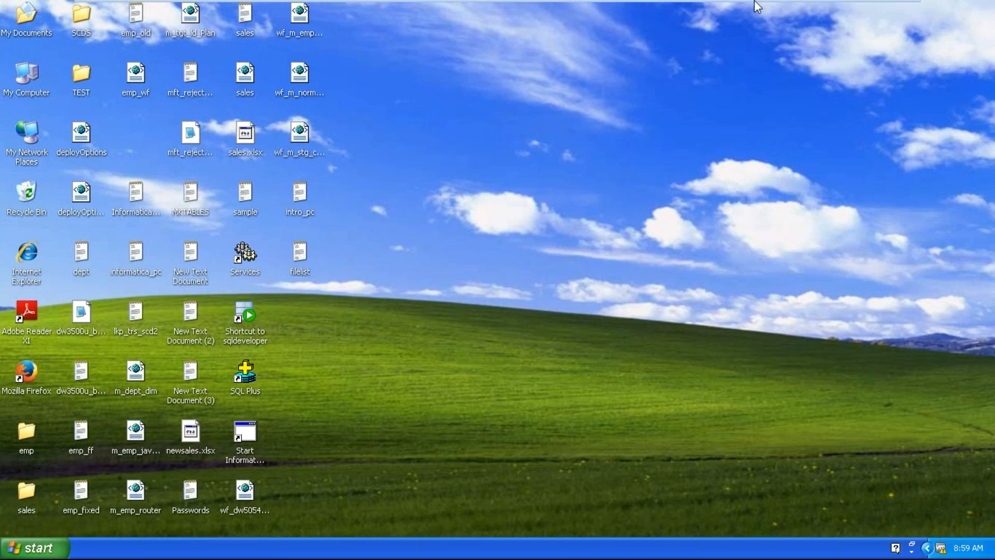
Wait for PowerCenter Designer to finish loading on its Start Page.
mouse_move(755, 2)
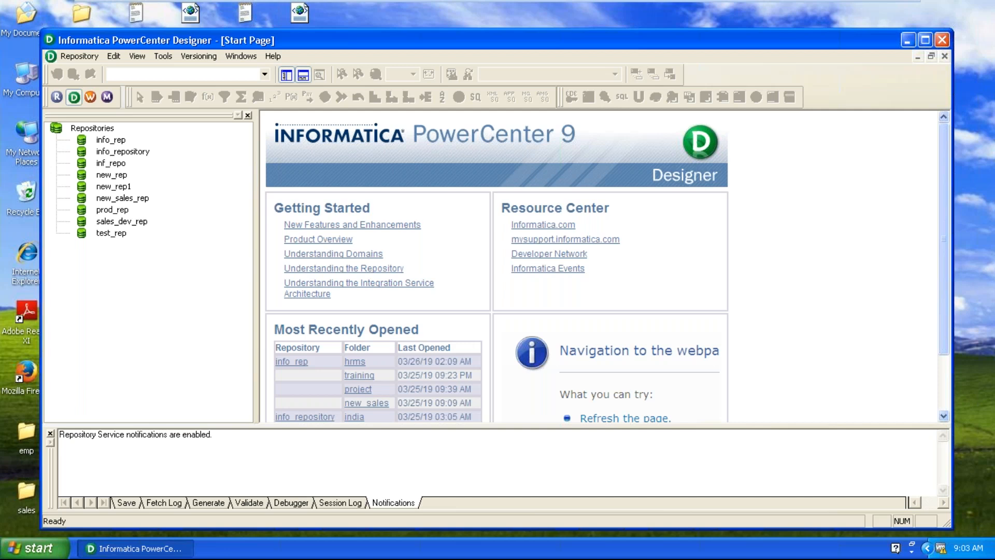
Maximize Designer and connect to the info_rep repository using the repository password.
double_click(573, 40)
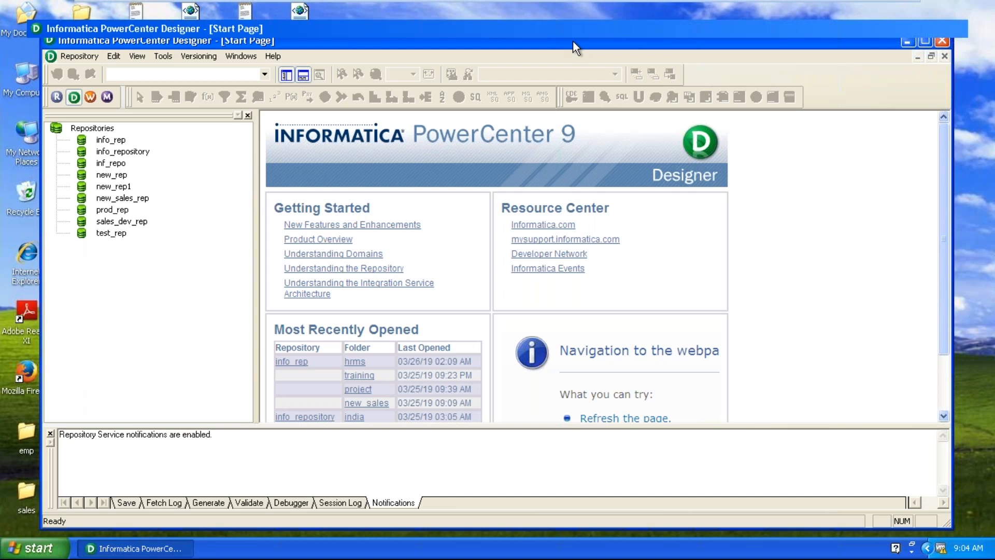
right_click(67, 109)
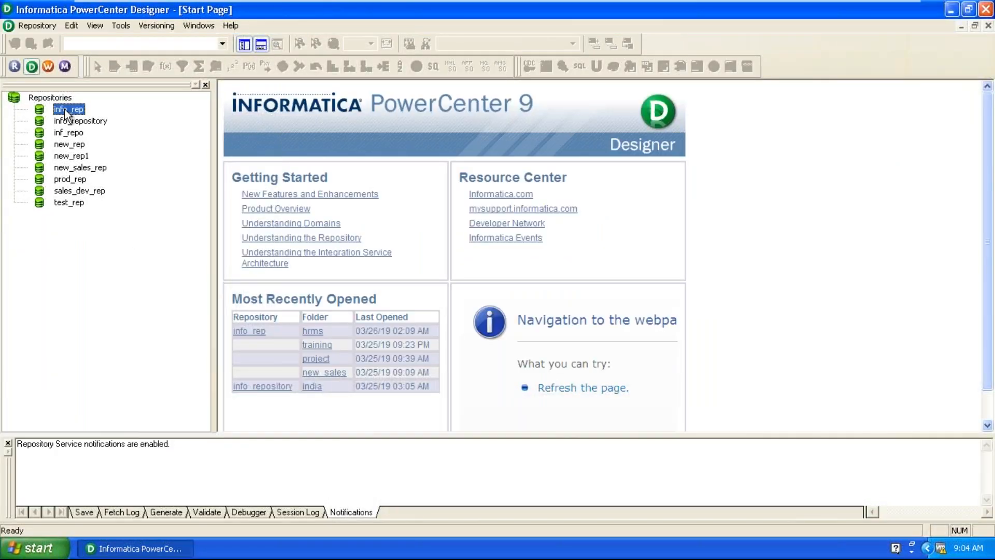
click(104, 151)
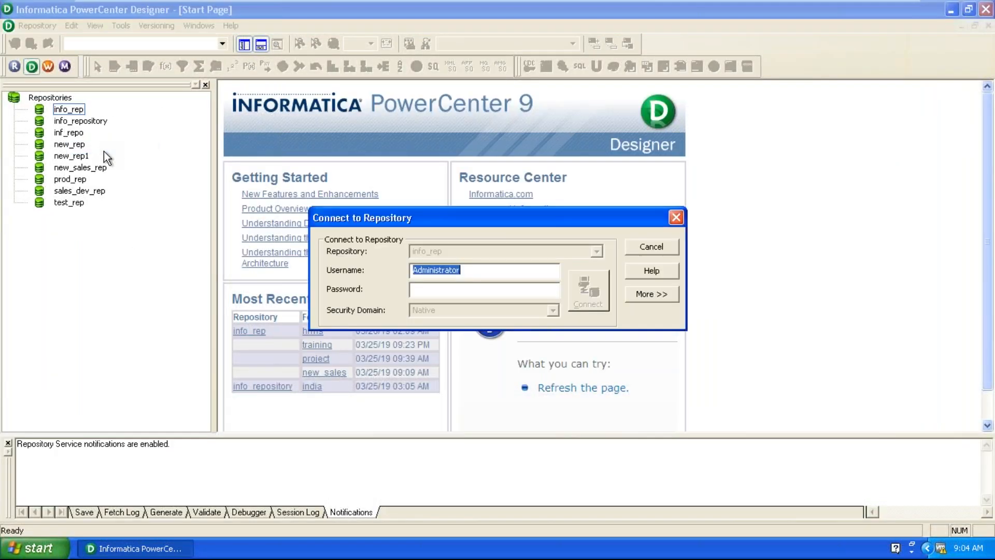
click(433, 292)
text(admin)
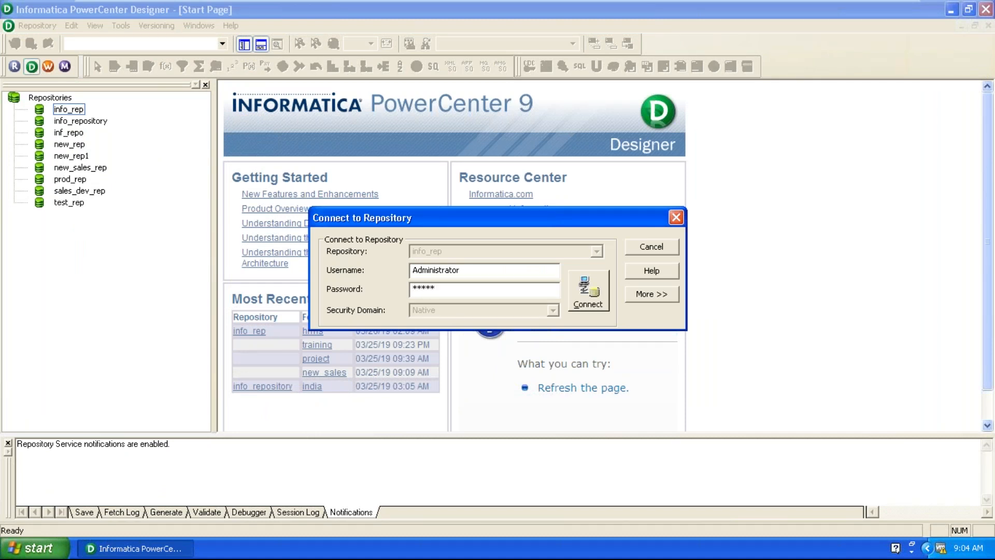
key(Return)
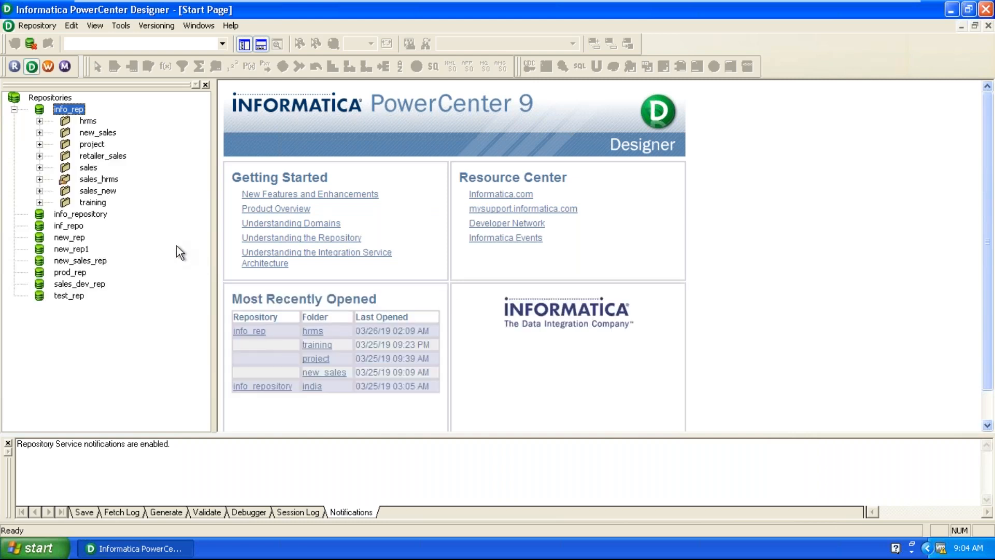
Open the project folder in the Source Analyzer and clear its workspace.
double_click(92, 144)
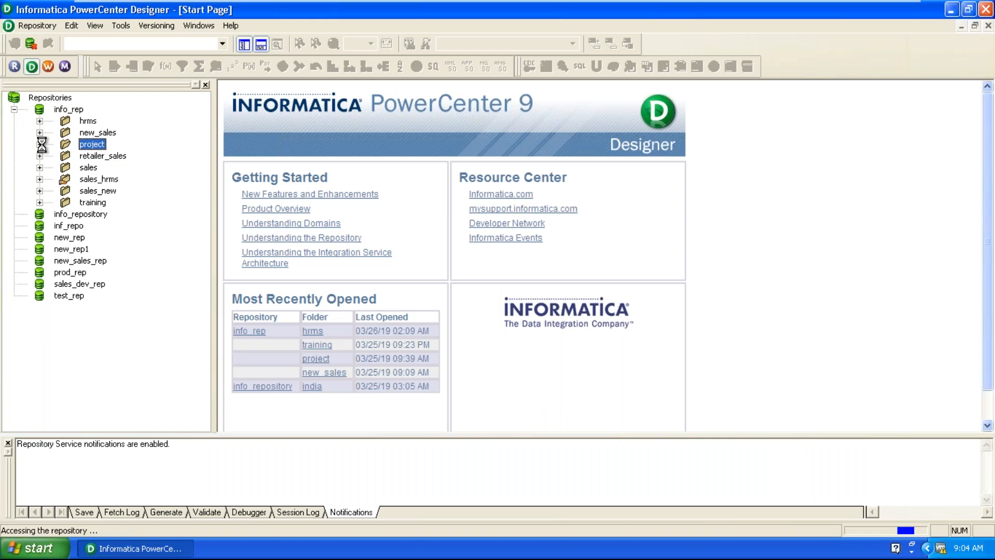
click(121, 25)
click(139, 43)
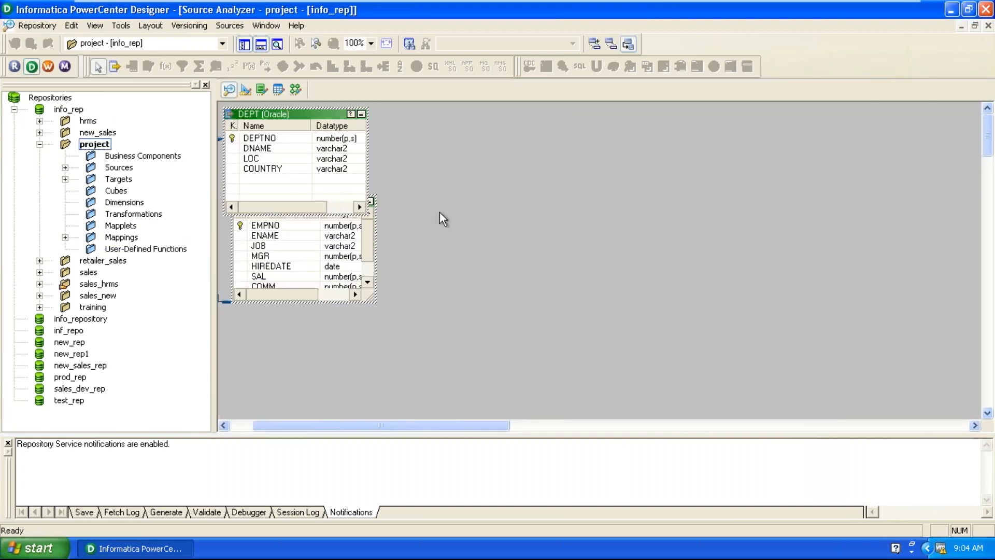
right_click(465, 189)
click(501, 211)
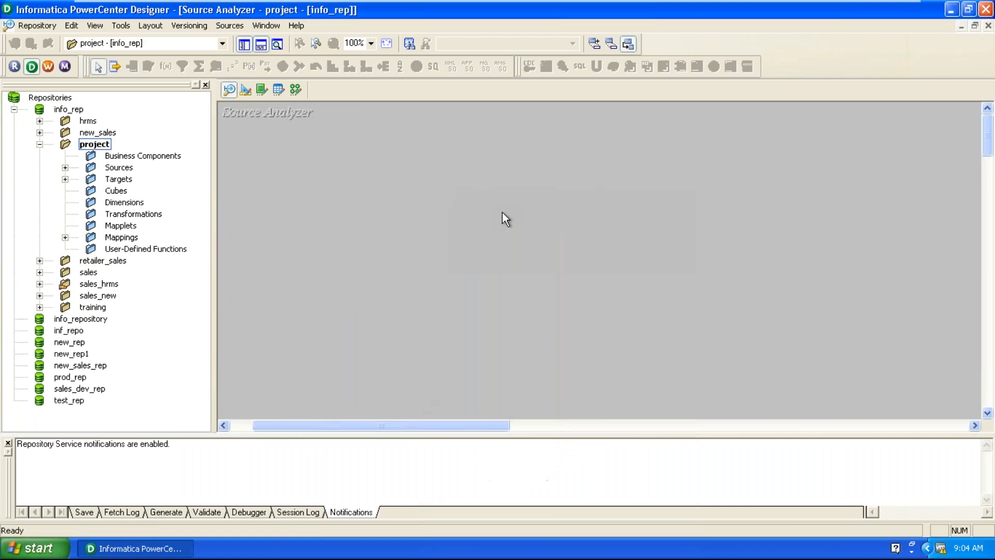
Place the EMP source from Sources > ora_scott onto the workspace.
click(65, 167)
click(91, 190)
mouse_move(161, 215)
mouse_down()
mouse_move(184, 243)
mouse_move(352, 202)
mouse_move(347, 196)
mouse_up()
In the Target Designer, clear EMP_FCT off the workspace, expand Targets and select EMP.
click(247, 91)
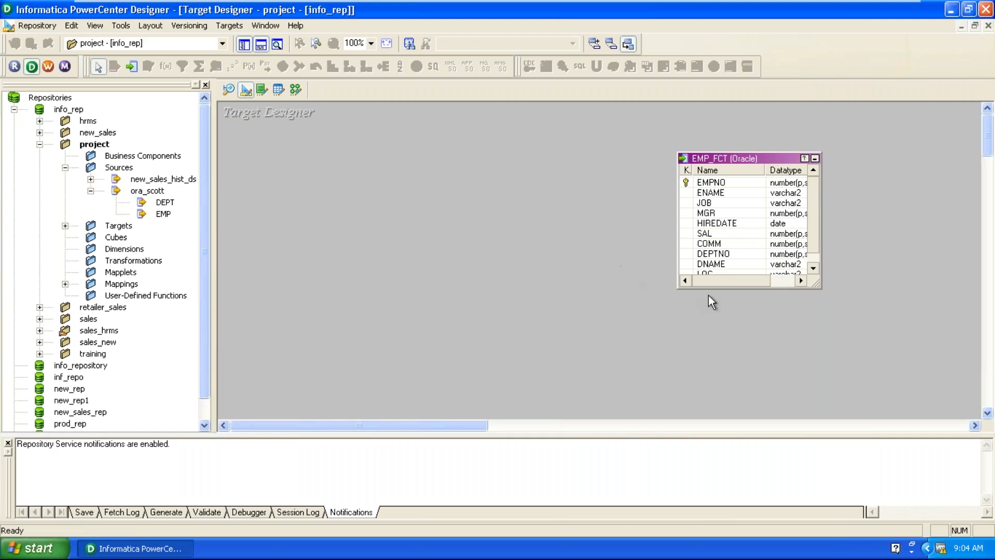
right_click(512, 210)
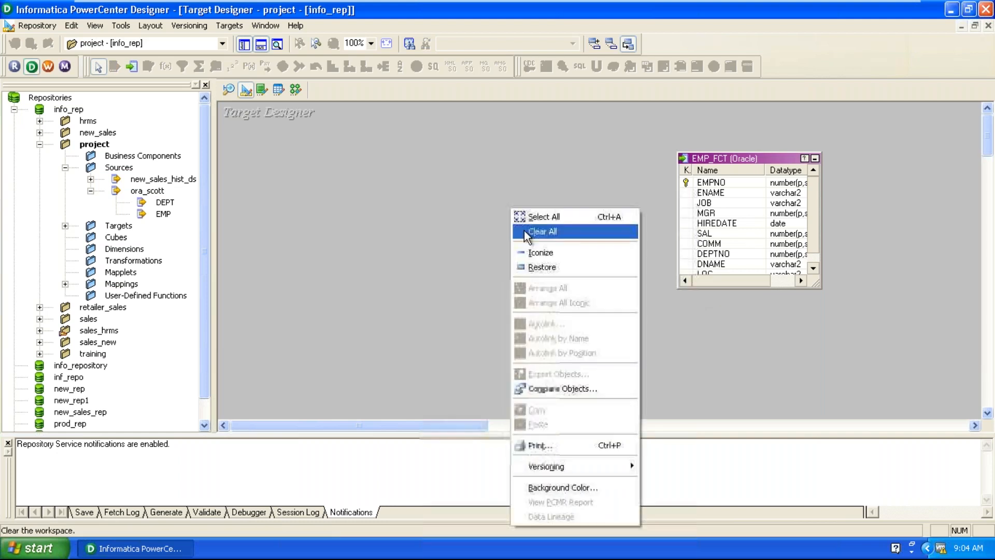
click(524, 231)
click(66, 226)
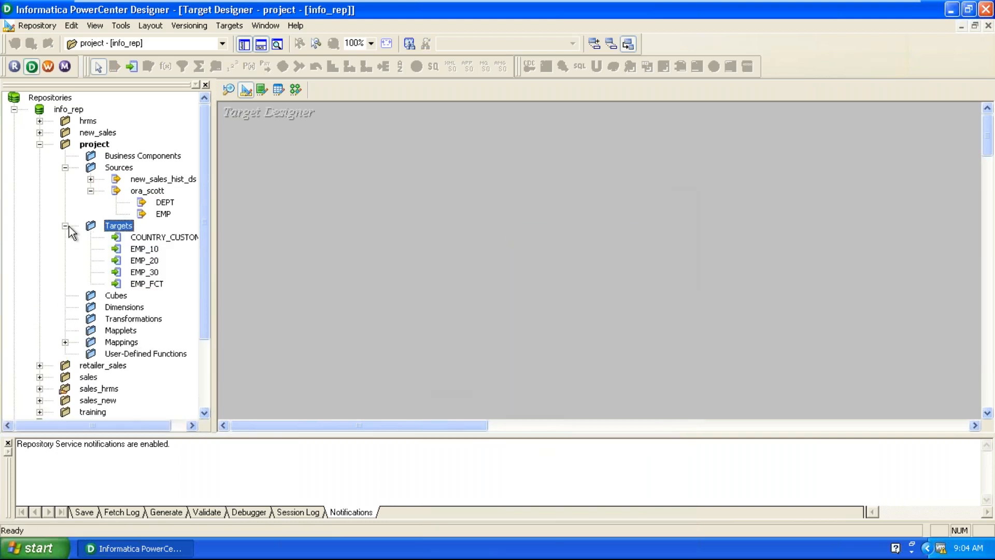
click(365, 306)
click(164, 214)
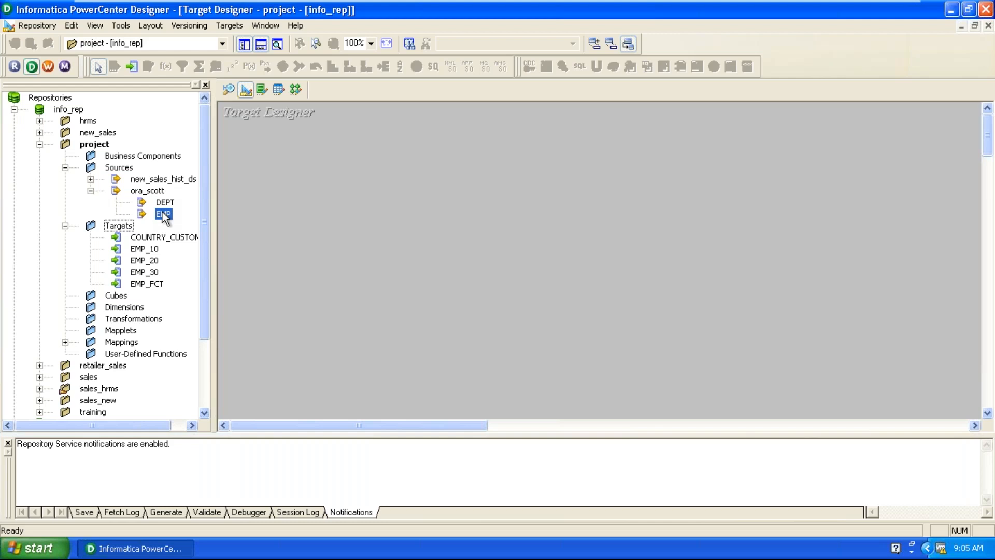
Drop the EMP source into the Target Designer as a new target definition.
drag(163, 218, 335, 221)
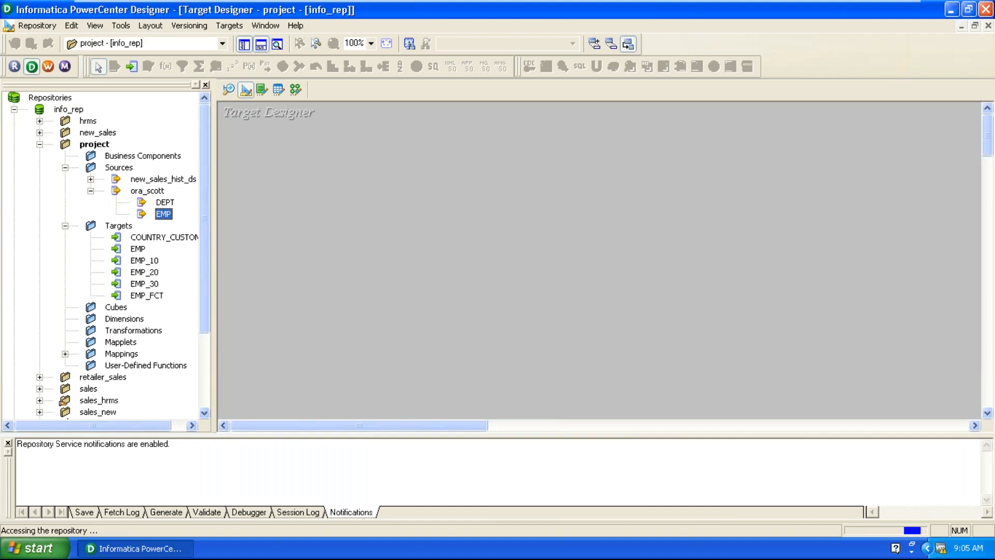
right_click(372, 228)
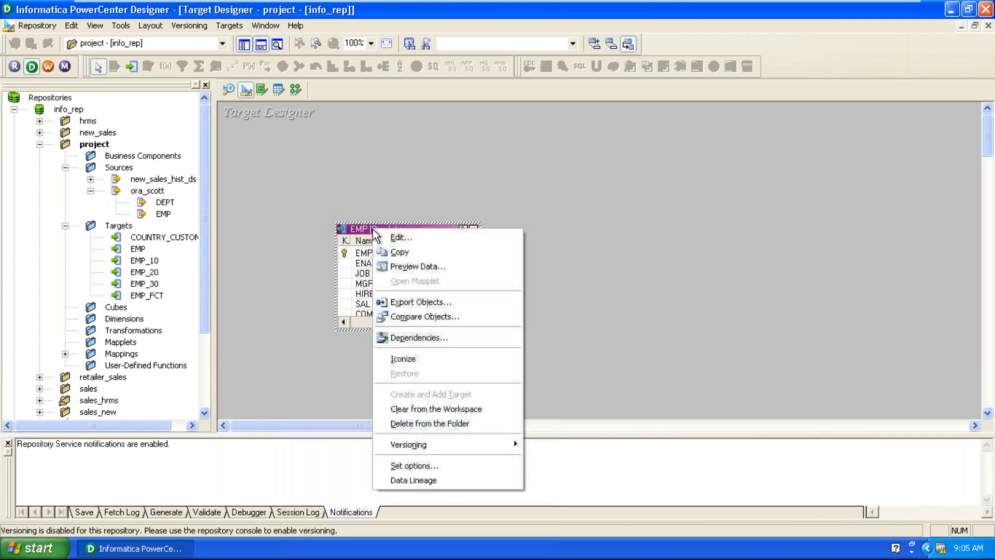
click(386, 235)
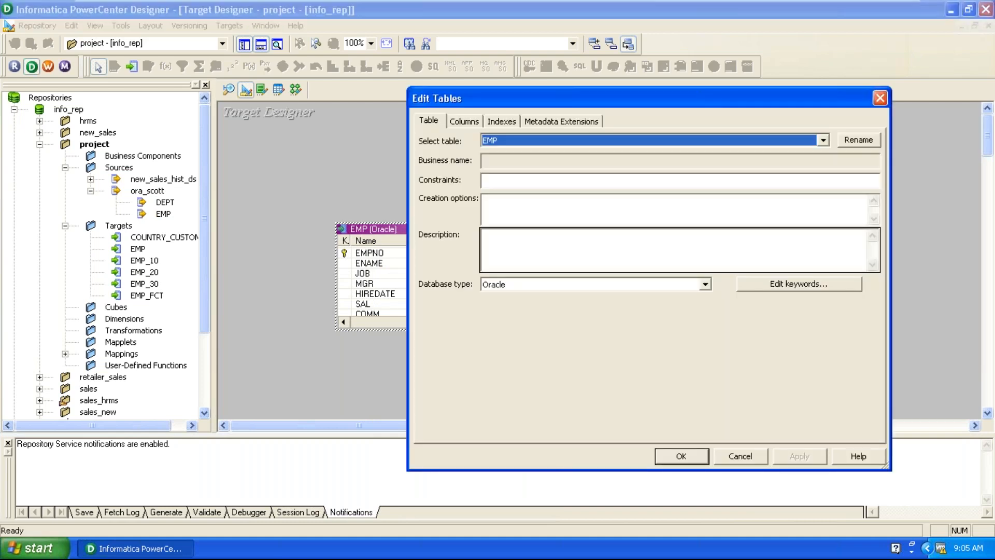
Rename the target table to EMP_ETSAL_TGT and select the COMM column.
click(871, 136)
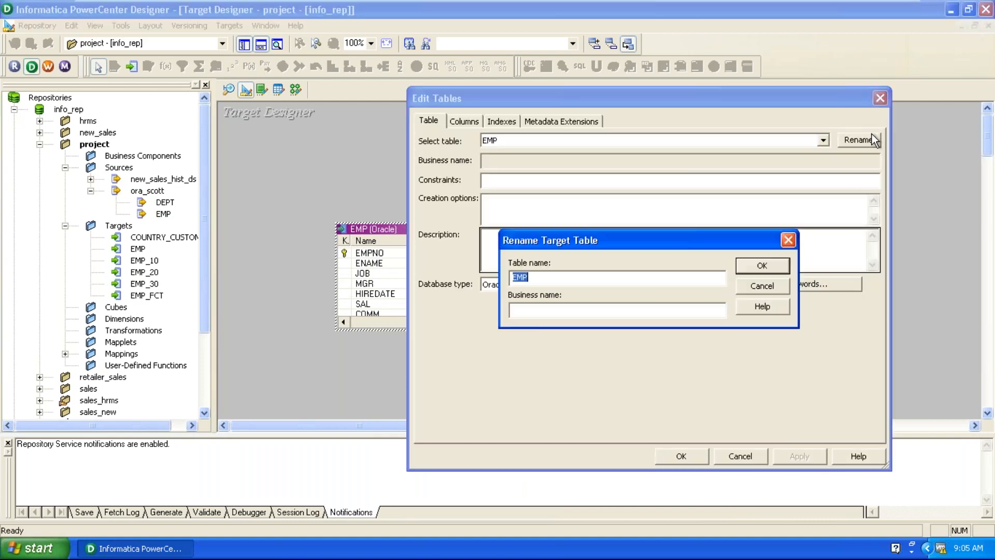
key(End)
text(_ETSAL_TGT)
key(Return)
click(452, 123)
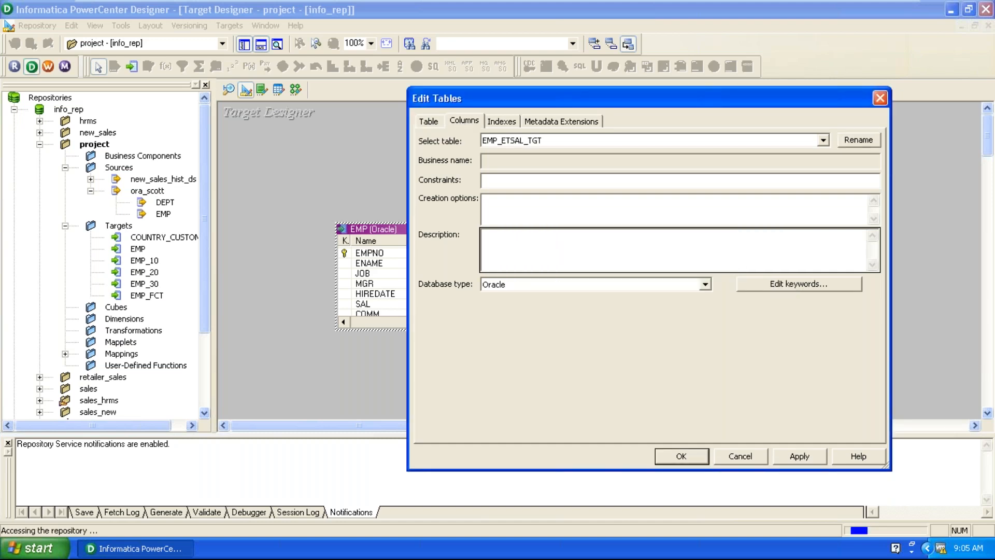
click(477, 264)
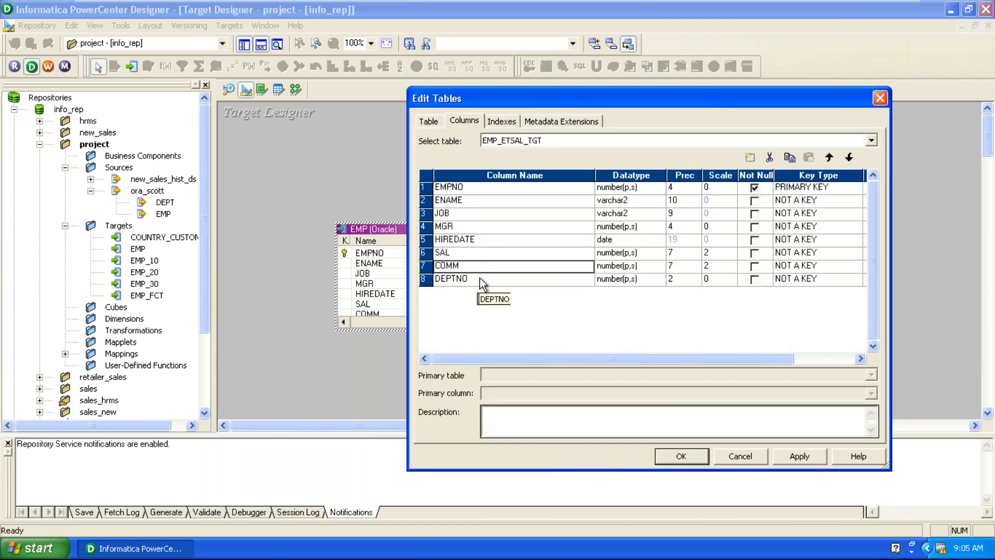
Insert an ETSAL column after COMM as number(p,s) with precision 10 and scale 2.
click(750, 157)
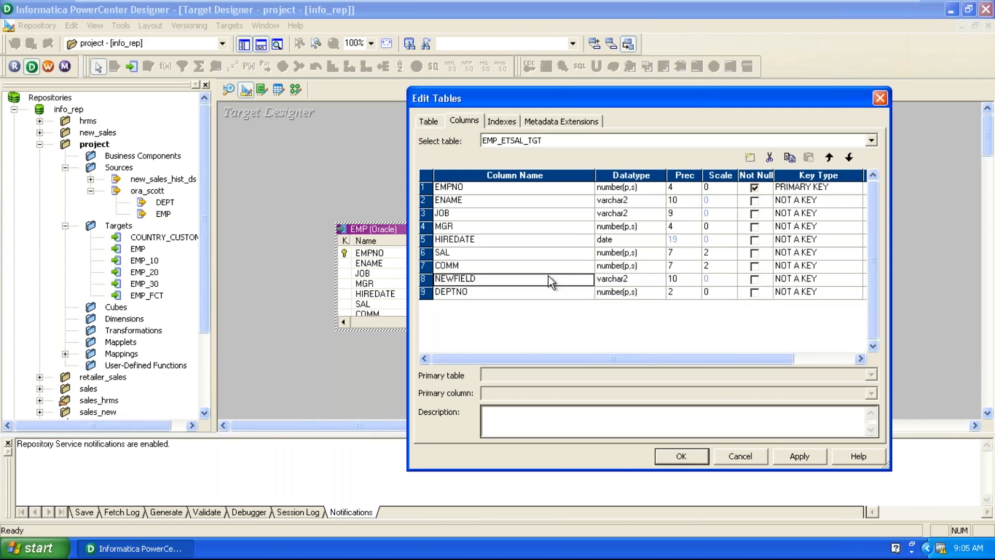
text(ETSAL)
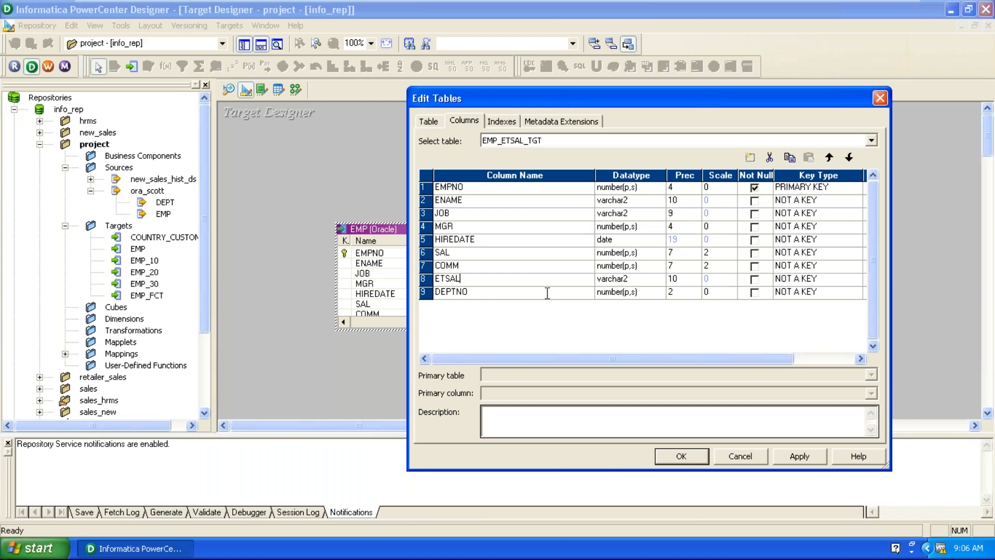
click(628, 282)
click(629, 284)
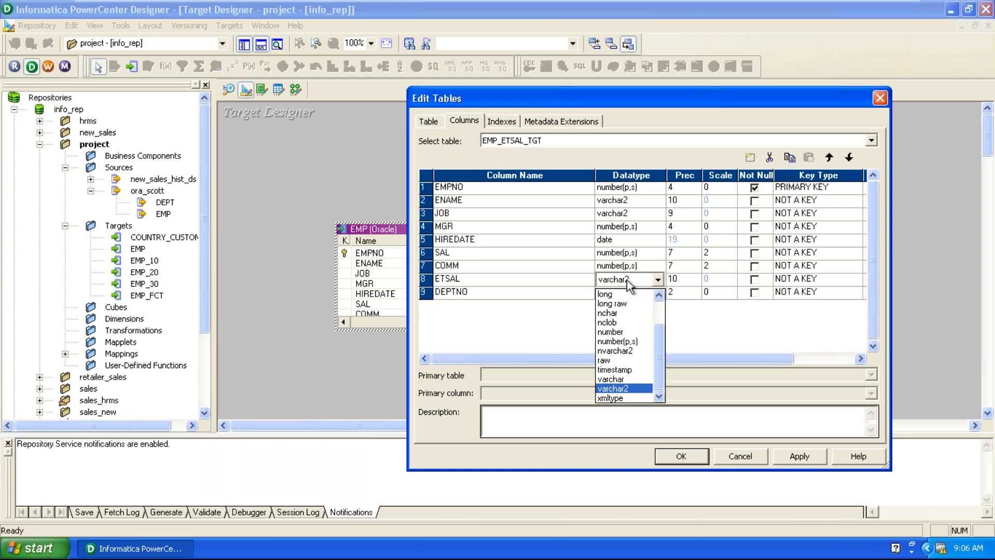
click(624, 342)
click(733, 277)
click(732, 277)
click(732, 276)
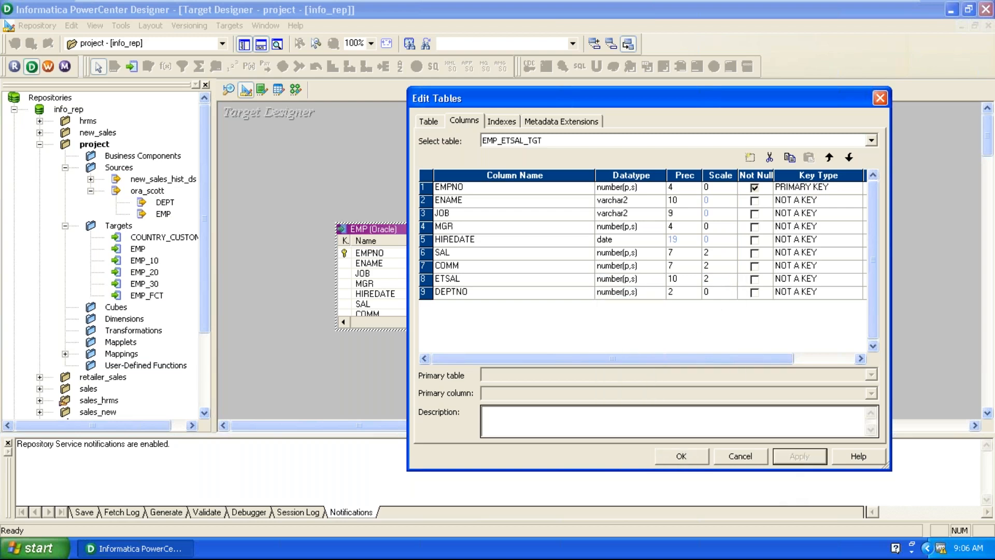
click(688, 457)
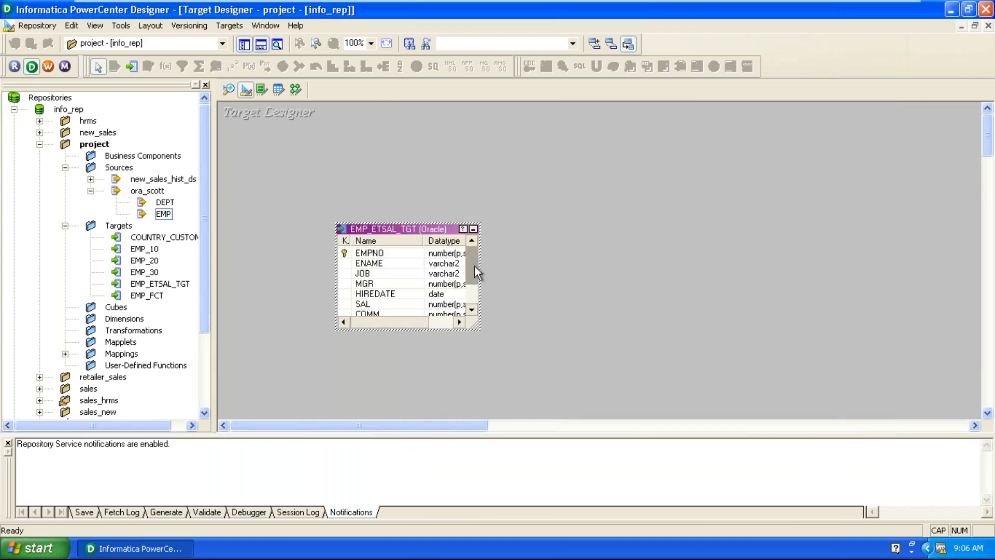
Reposition EMP_ETSAL_TGT and start SQL generation for the target, up to the ODBC connect prompt.
drag(418, 229, 496, 197)
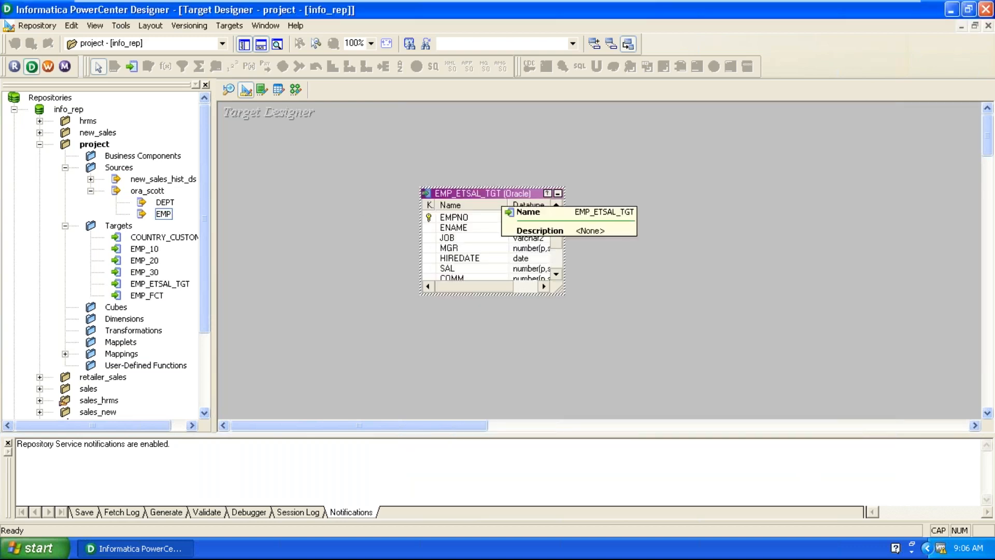
click(233, 27)
click(269, 301)
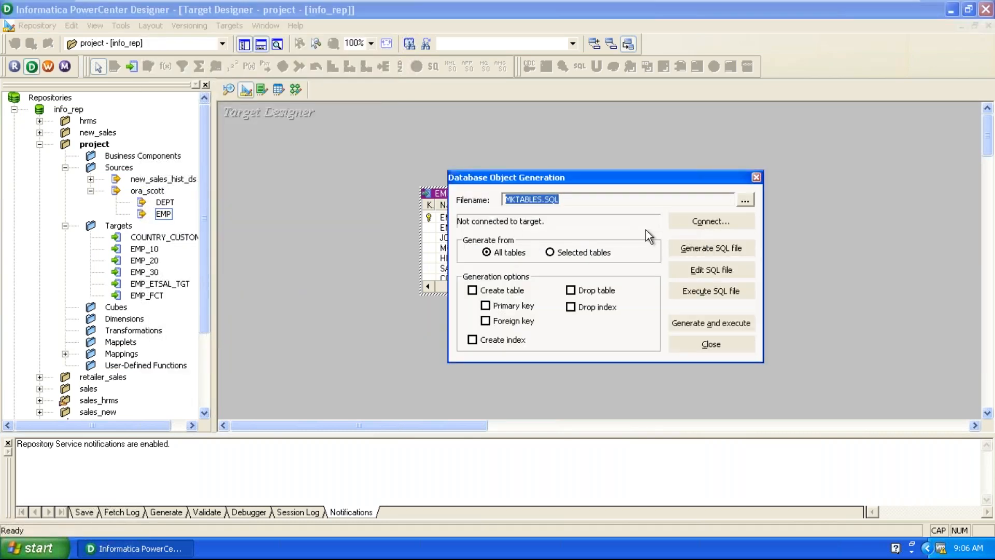
click(726, 218)
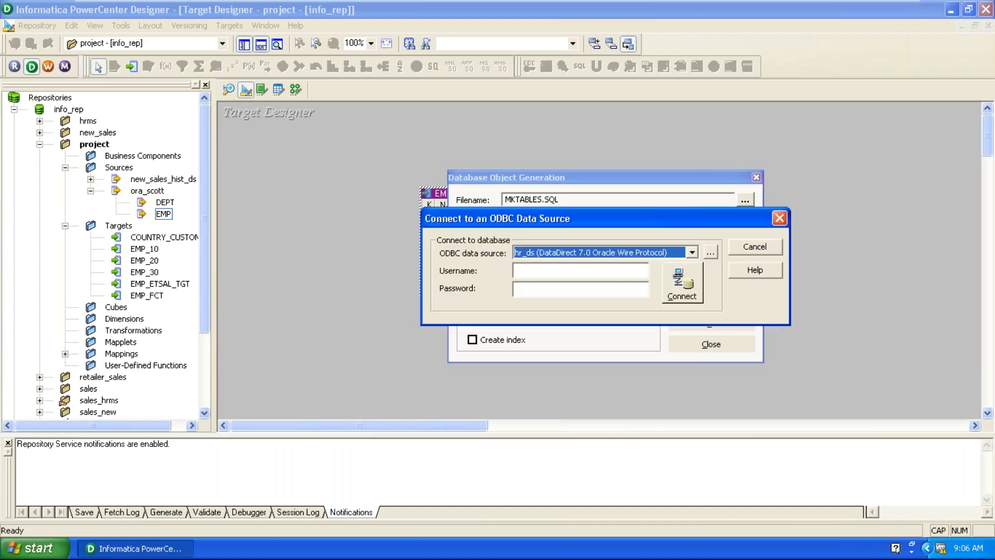
Connect to the ora_dwh ODBC data source with its username and password.
click(557, 251)
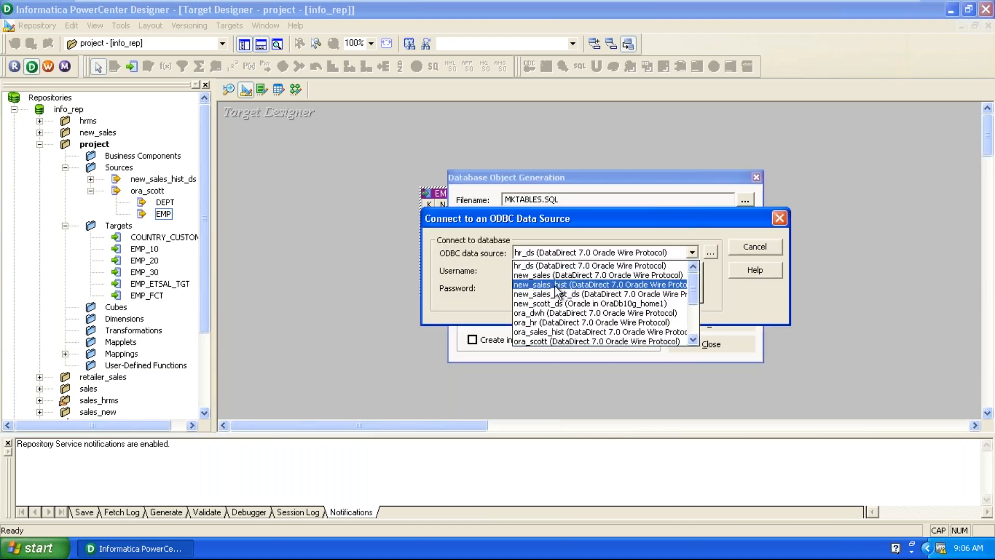
click(552, 313)
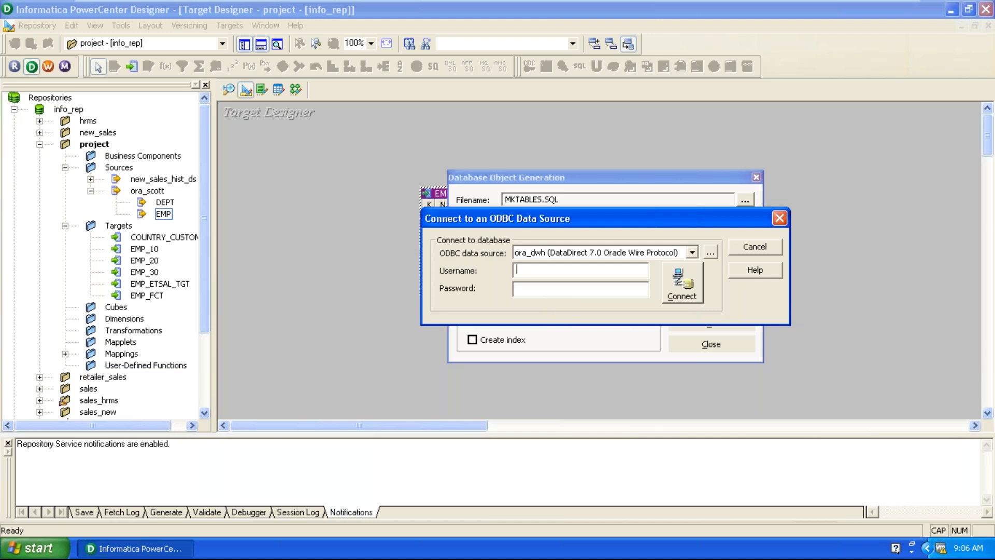
text(dwh)
click(544, 286)
text(*wh)
click(670, 300)
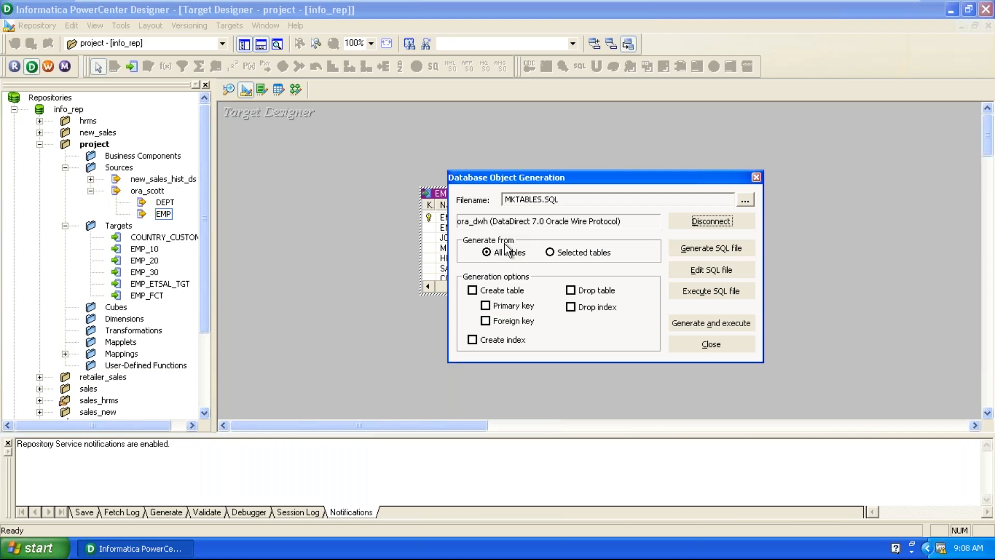
Generate SQL for only the selected EMP_ETSAL_TGT table with Create table and Primary key.
click(551, 252)
drag(510, 177, 577, 179)
click(298, 202)
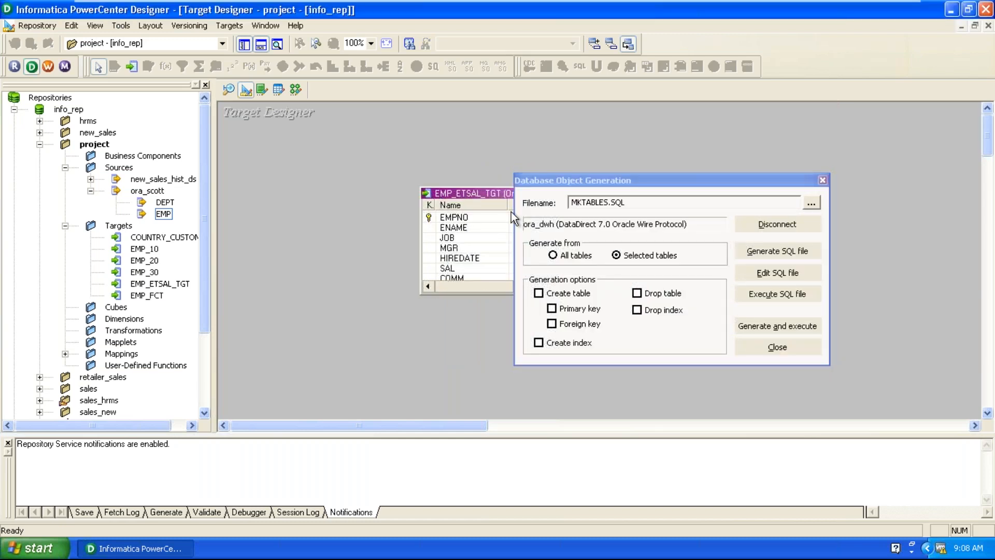
drag(466, 196, 458, 201)
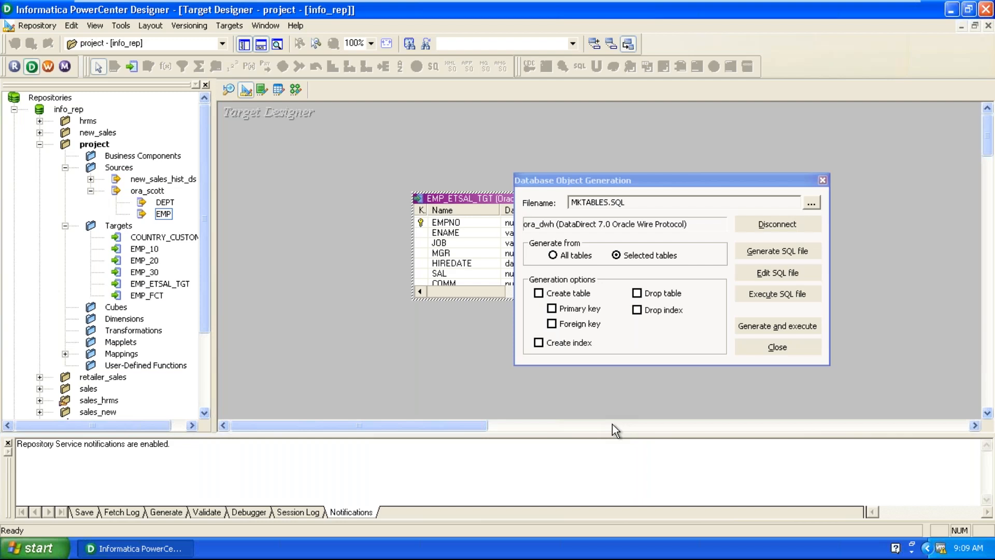
click(538, 294)
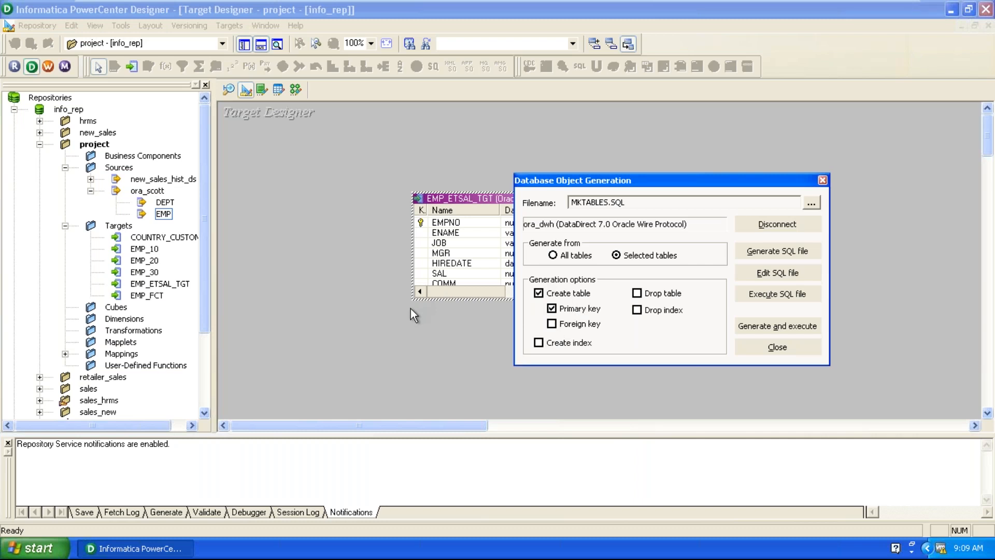
click(553, 325)
Generate and execute the EMP_ETSAL_TGT table SQL, overwriting MKTABLES.SQL, and review the ORA-00955 errors.
click(755, 330)
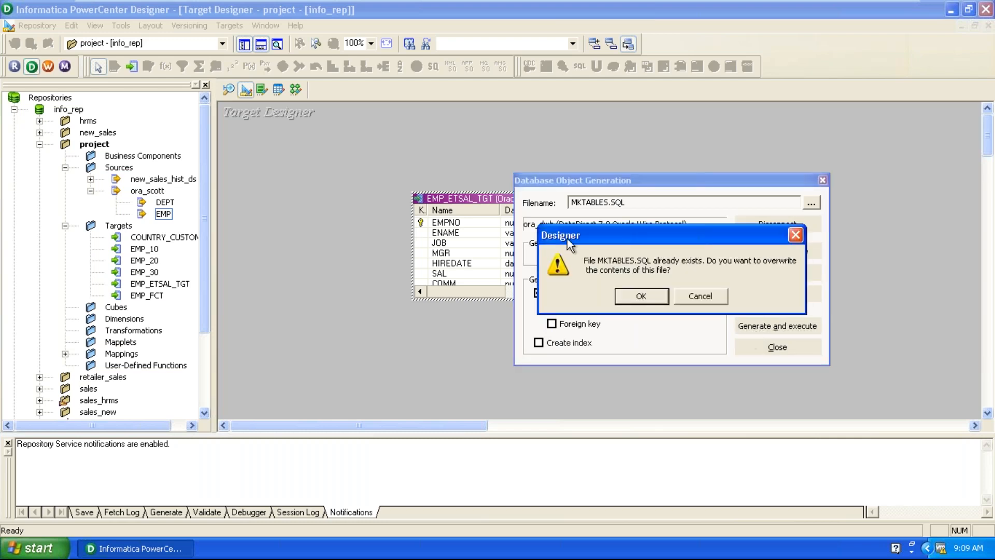
drag(567, 239, 548, 217)
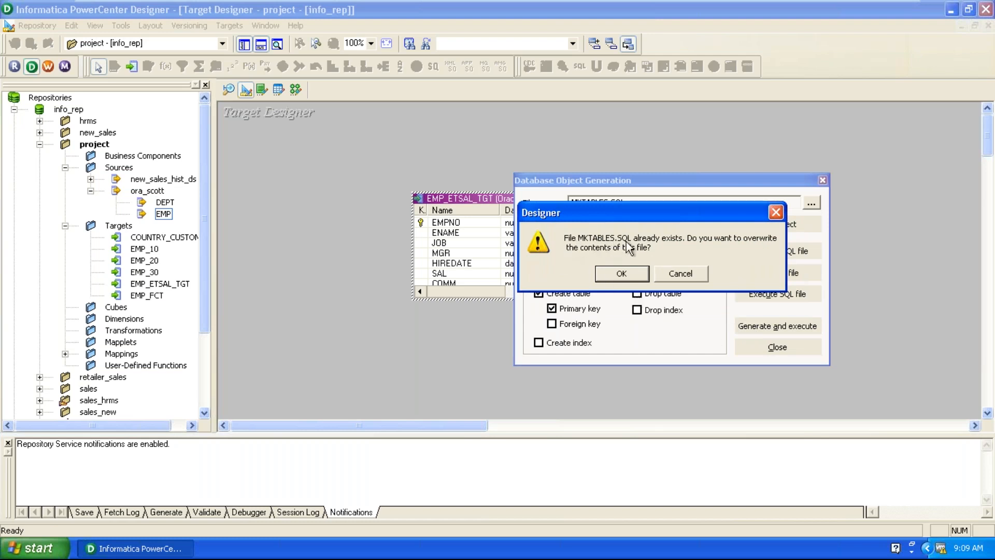
drag(657, 214, 570, 400)
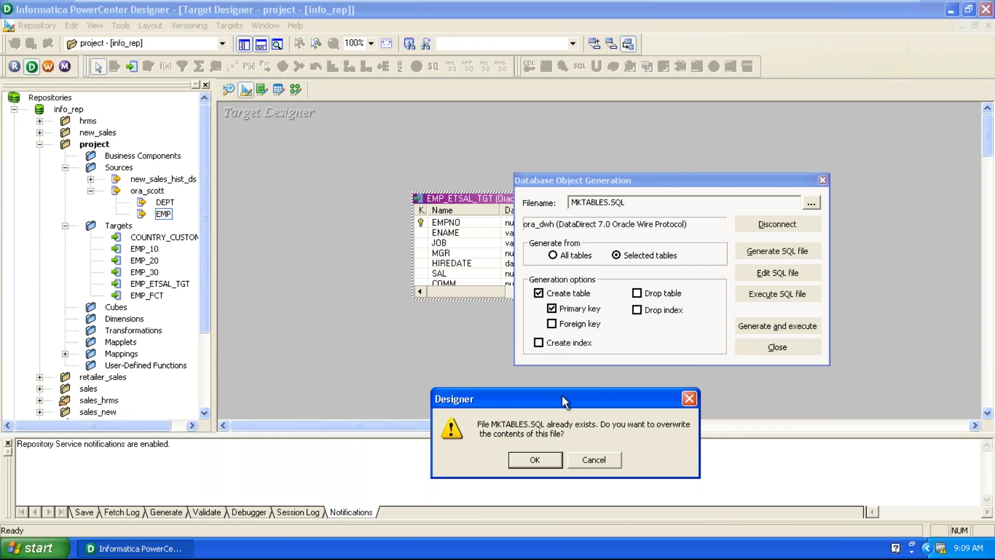
drag(563, 396, 635, 266)
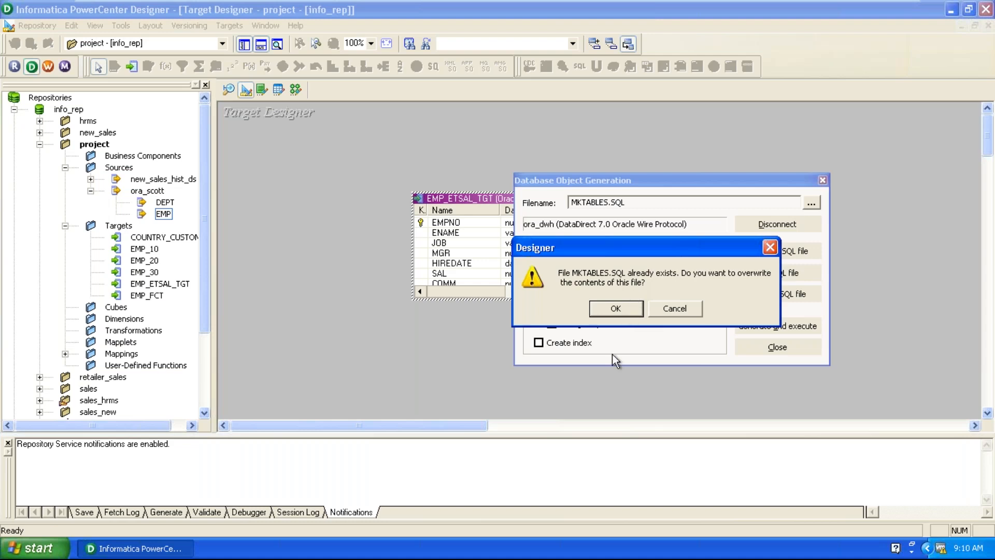
click(616, 311)
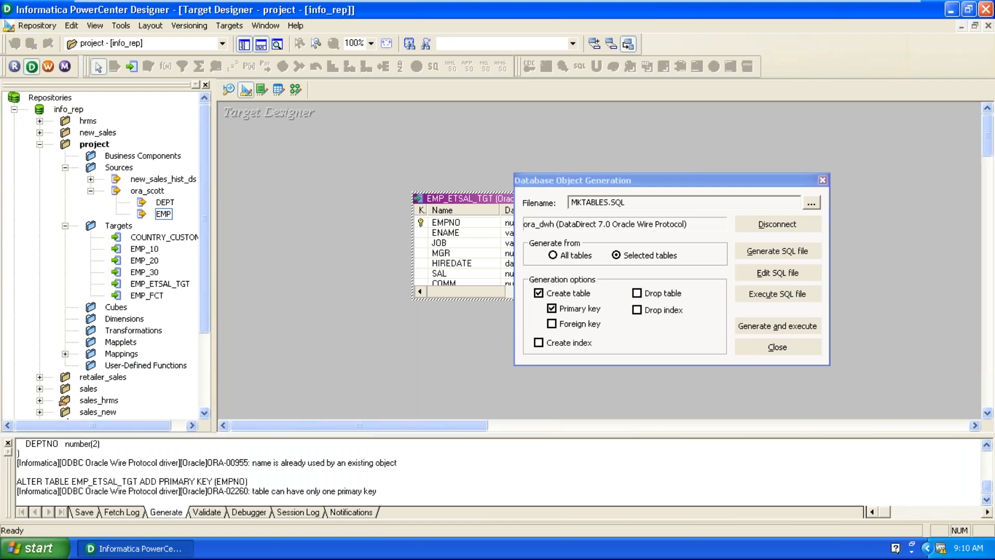
click(776, 273)
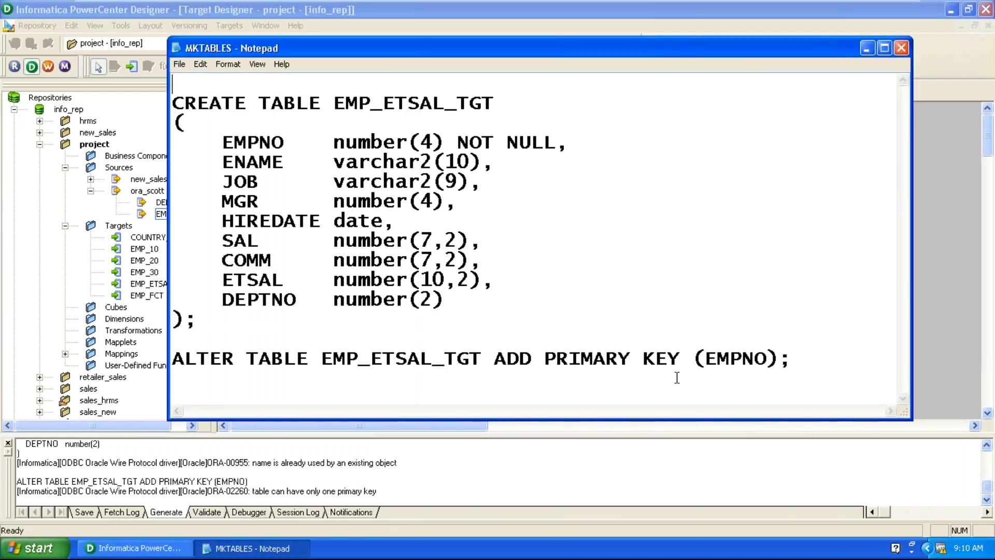
drag(810, 386, 173, 99)
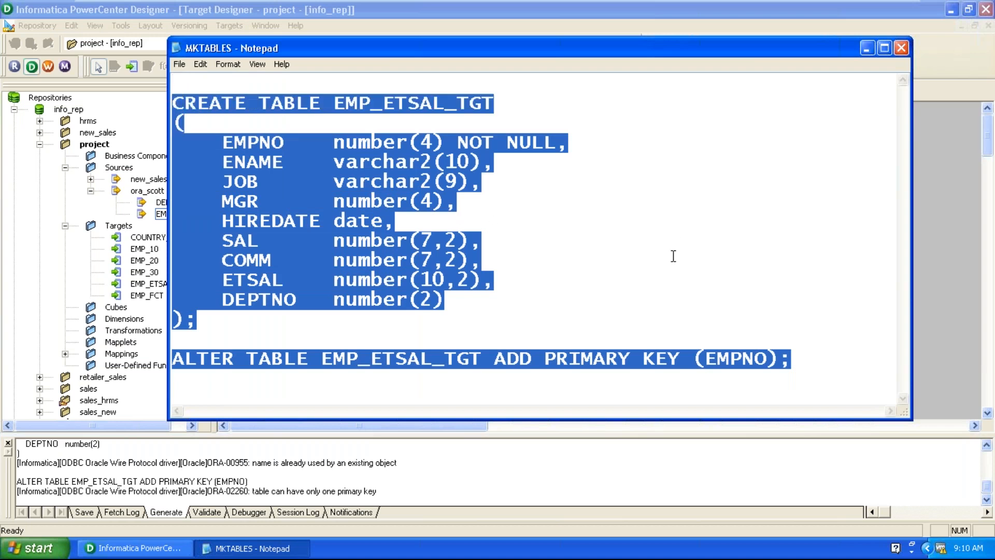
click(901, 48)
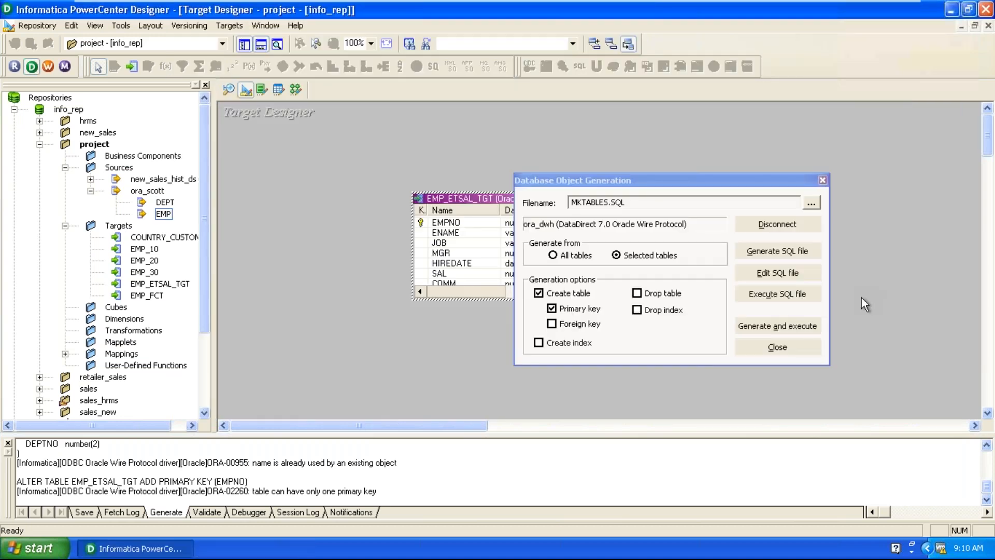
Highlight the ORA-00955 message in the Generate log, then shrink the output pane to enlarge the workspace.
click(419, 489)
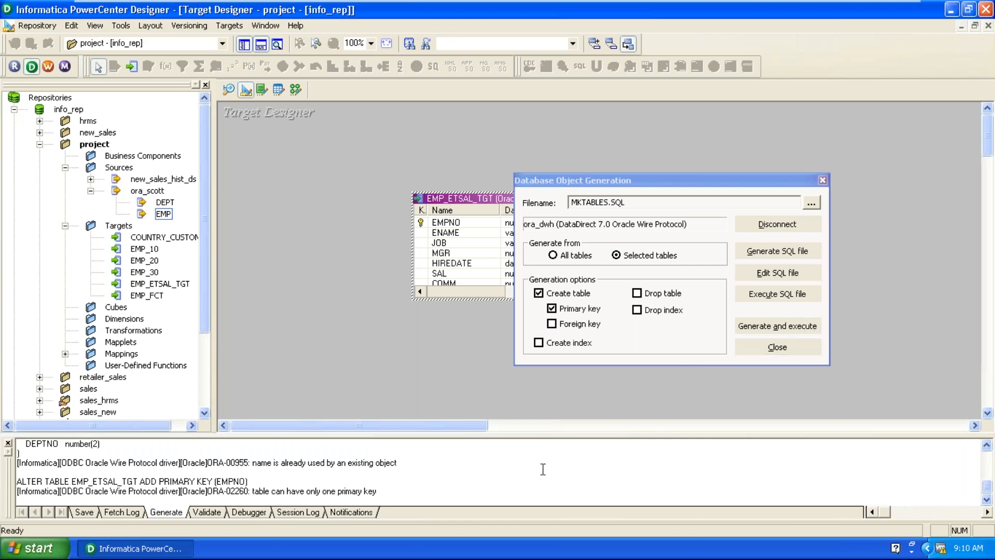
drag(252, 463, 402, 474)
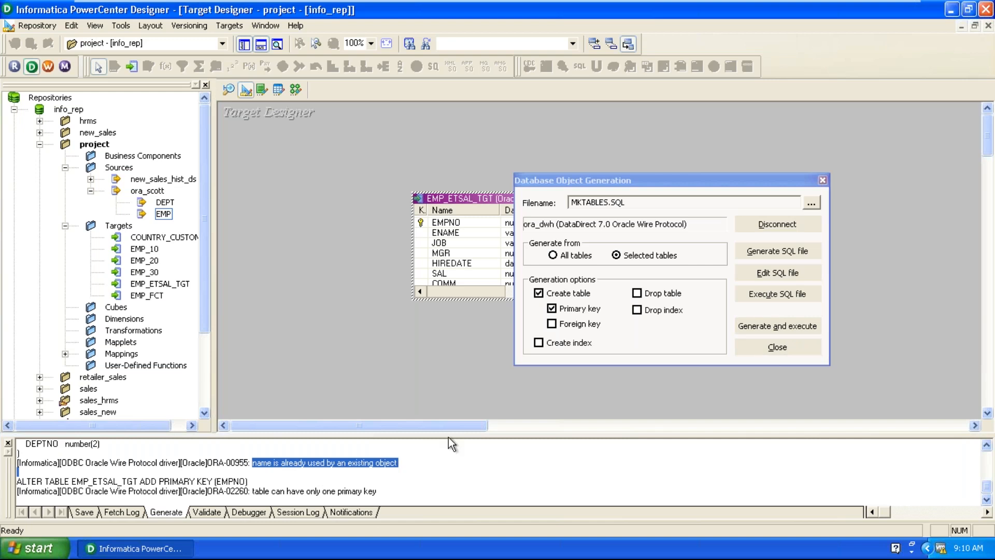
drag(450, 437, 469, 357)
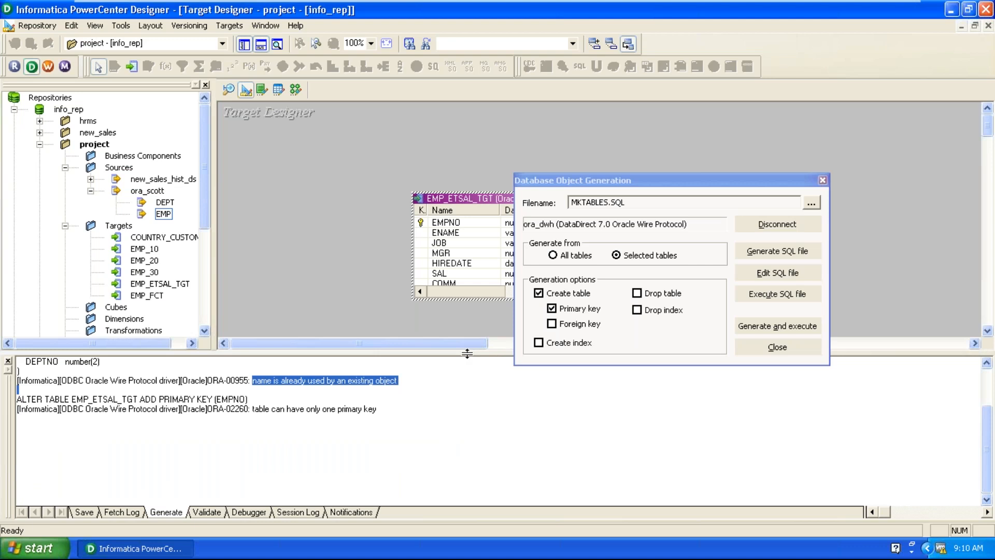
drag(468, 357, 448, 478)
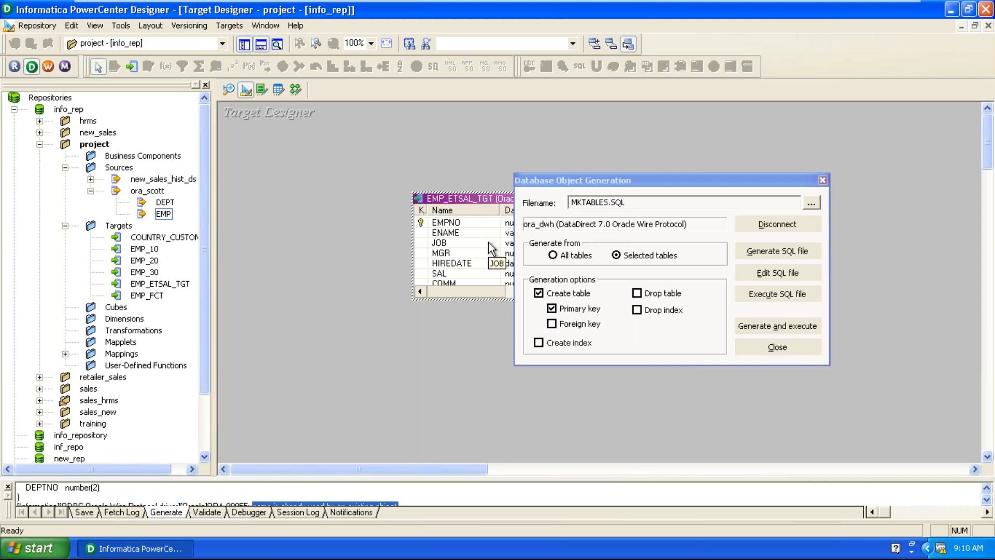
Regenerate EMP_ETSAL_TGT with Drop table enabled, overwriting MKTABLES.SQL, then close the generation dialog.
click(636, 293)
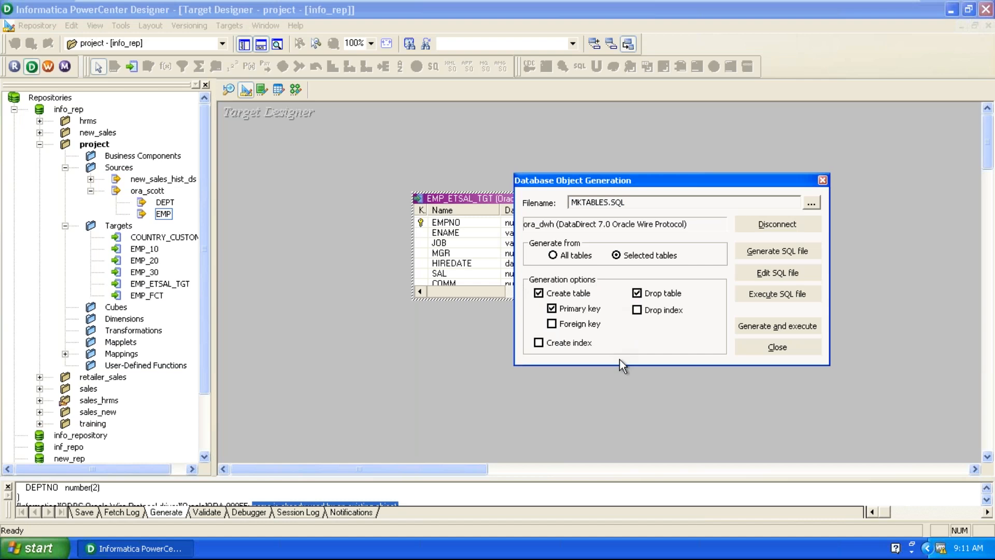
click(735, 330)
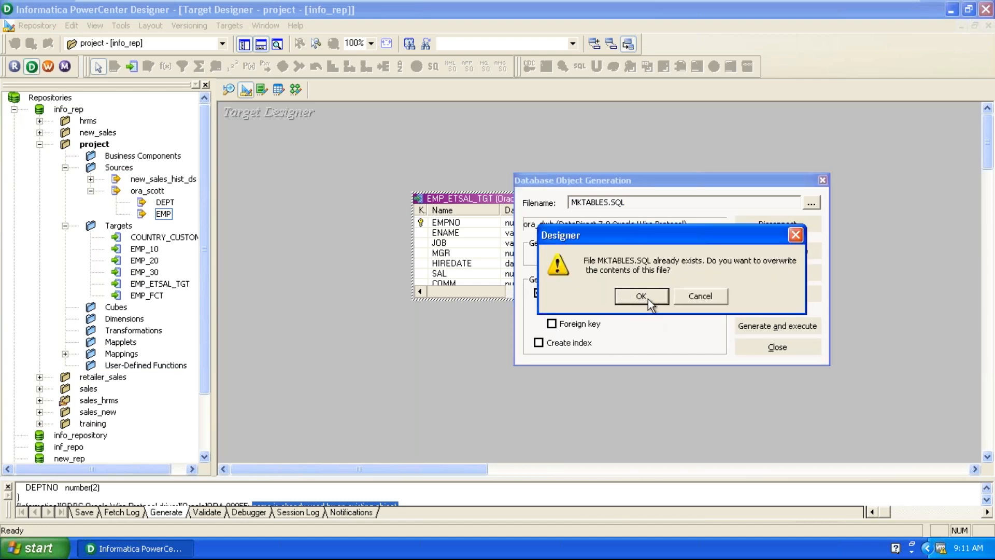
click(641, 296)
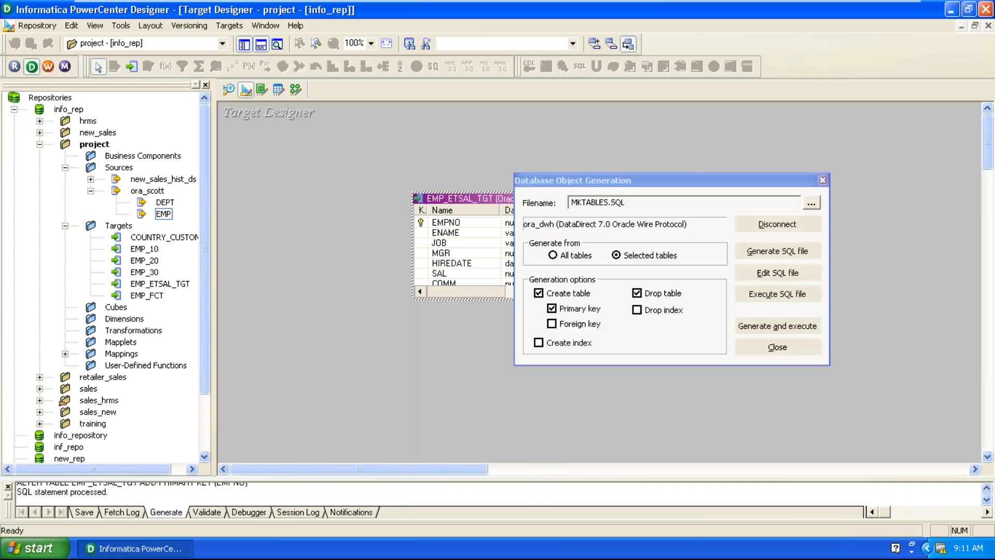
click(801, 352)
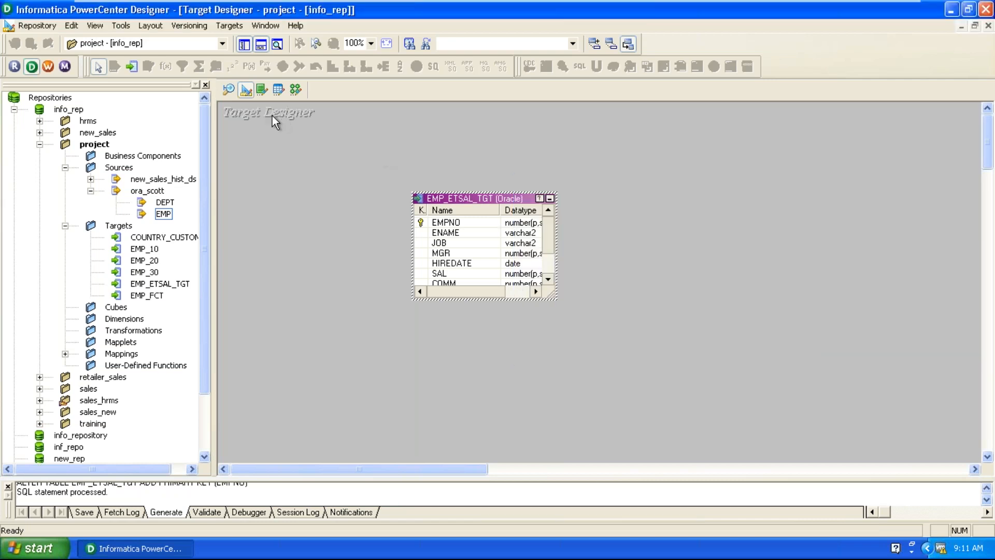
Switch to the Mapping Designer and create a new mapping named m_emp_etsal.
click(228, 90)
click(250, 93)
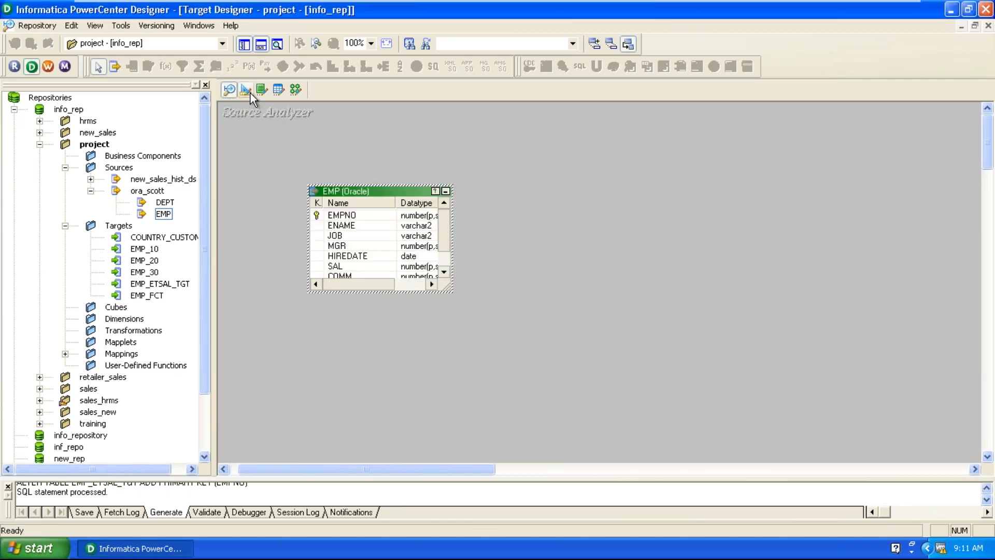
click(295, 91)
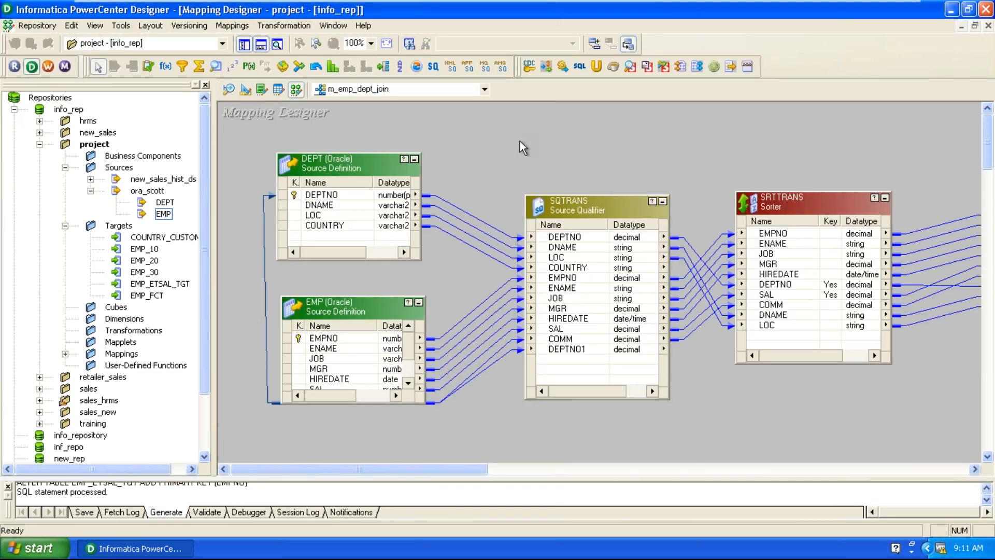
click(231, 26)
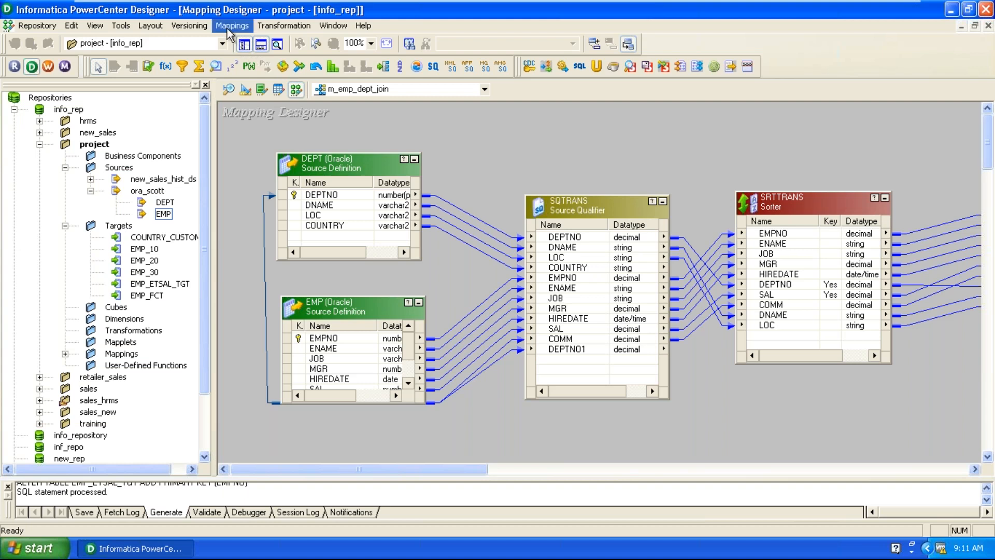
click(242, 46)
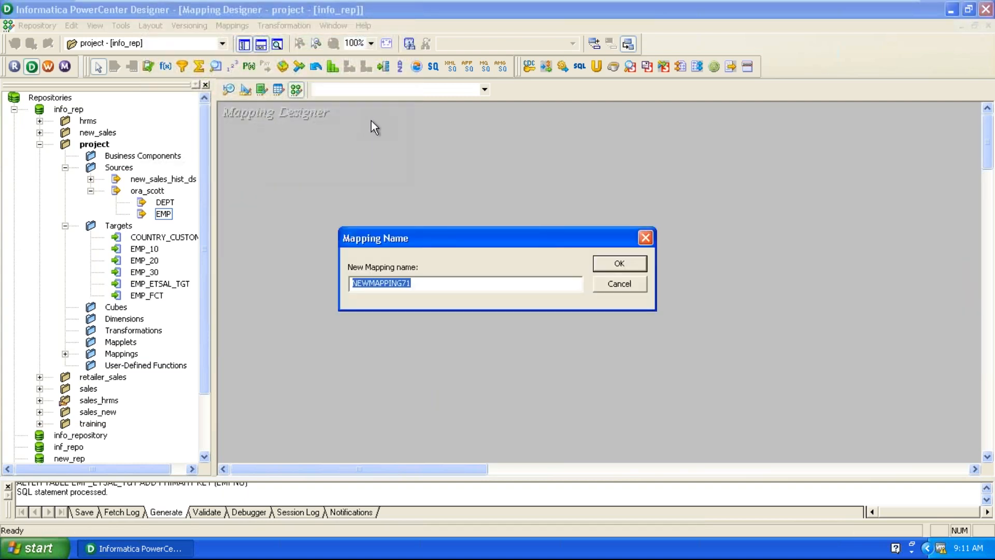
text(m_emp)
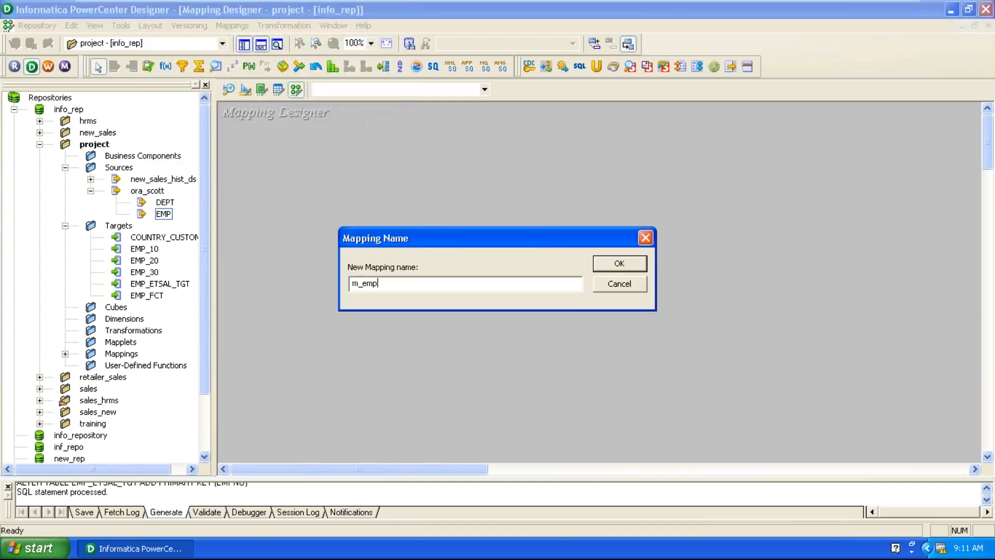
text(_etsal)
key(Return)
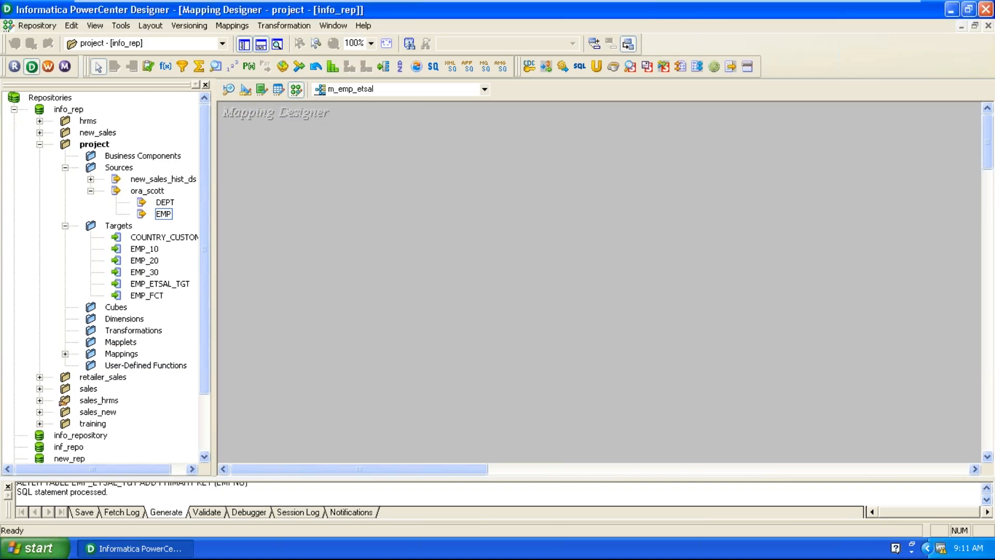
Add the EMP source and EMP_ETSAL_TGT target to the canvas, enlarging SQ_EMP and the target to show all ports.
drag(164, 214, 319, 200)
drag(425, 275, 537, 209)
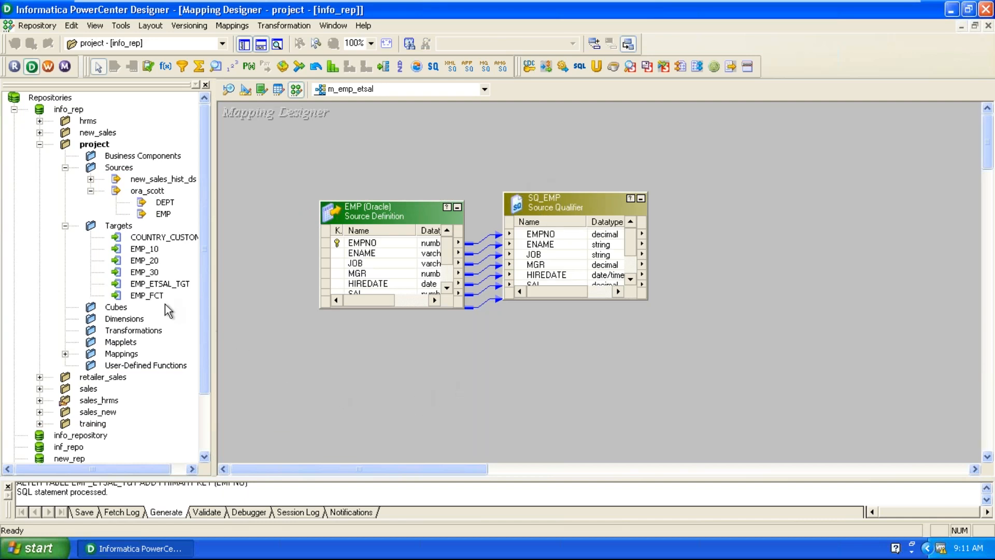
click(148, 295)
drag(156, 284, 944, 212)
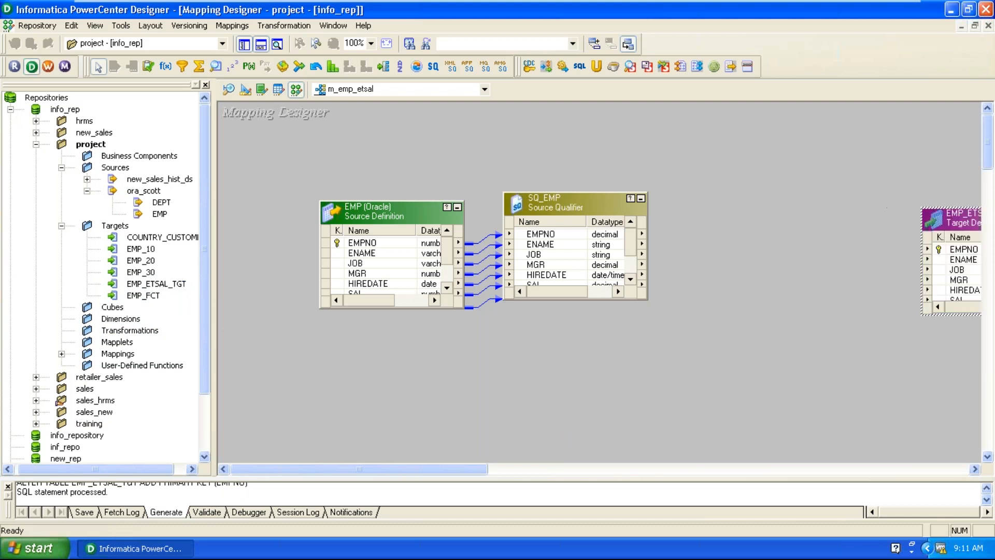
drag(446, 471, 486, 469)
drag(466, 301, 464, 354)
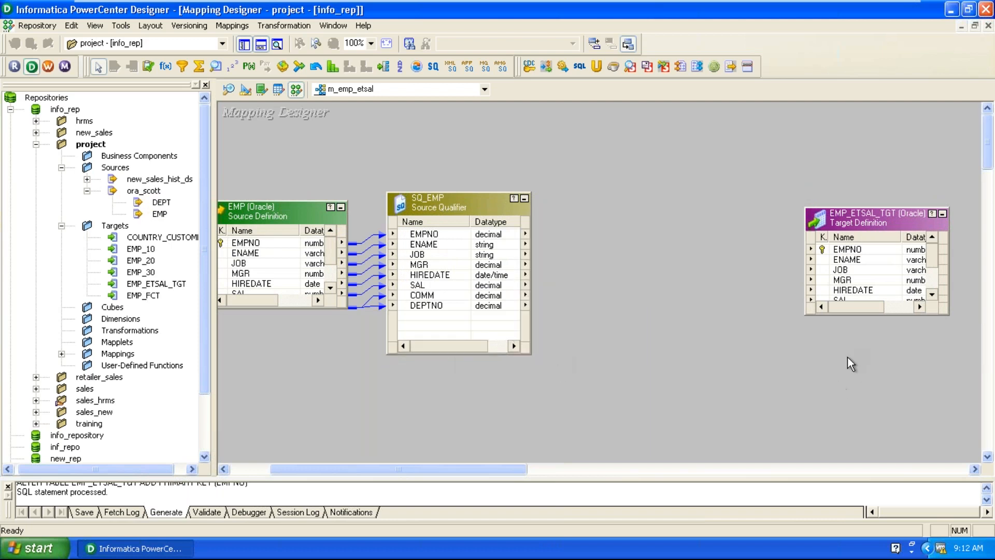
drag(858, 316, 844, 433)
click(857, 325)
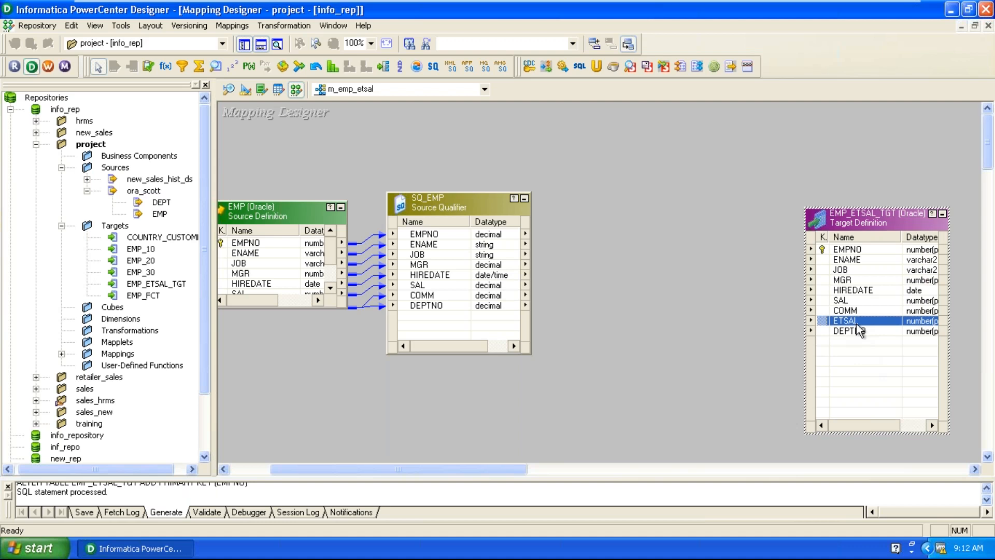
click(857, 304)
click(860, 313)
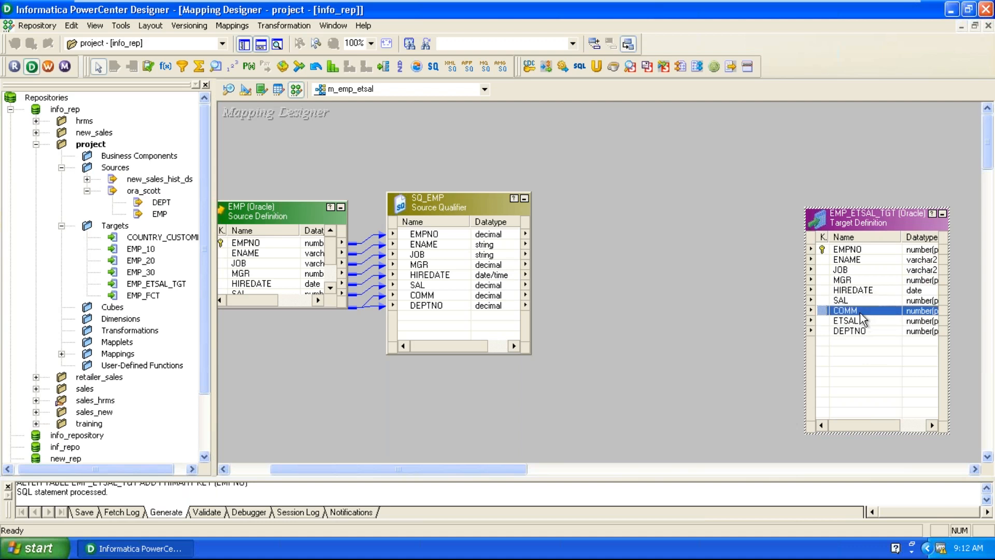
click(854, 323)
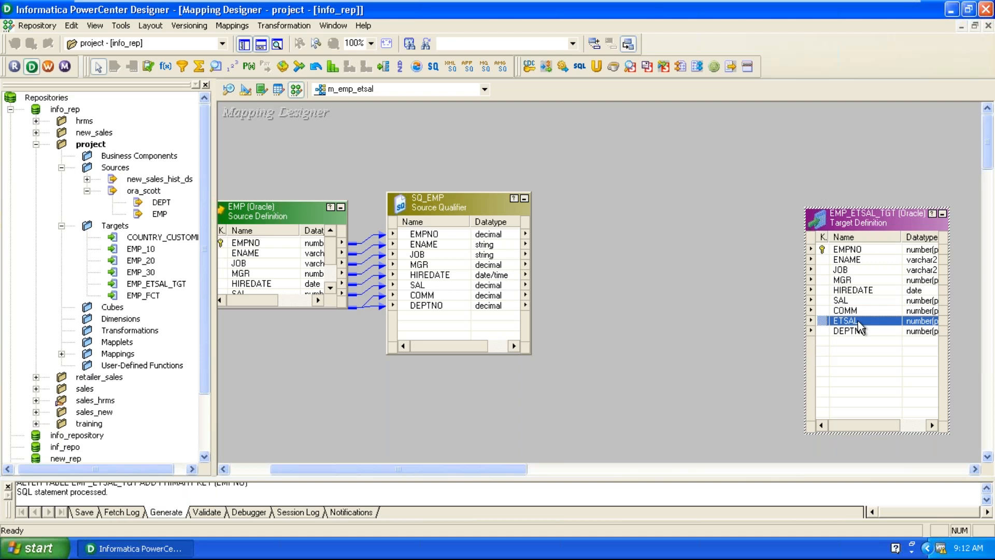
click(864, 301)
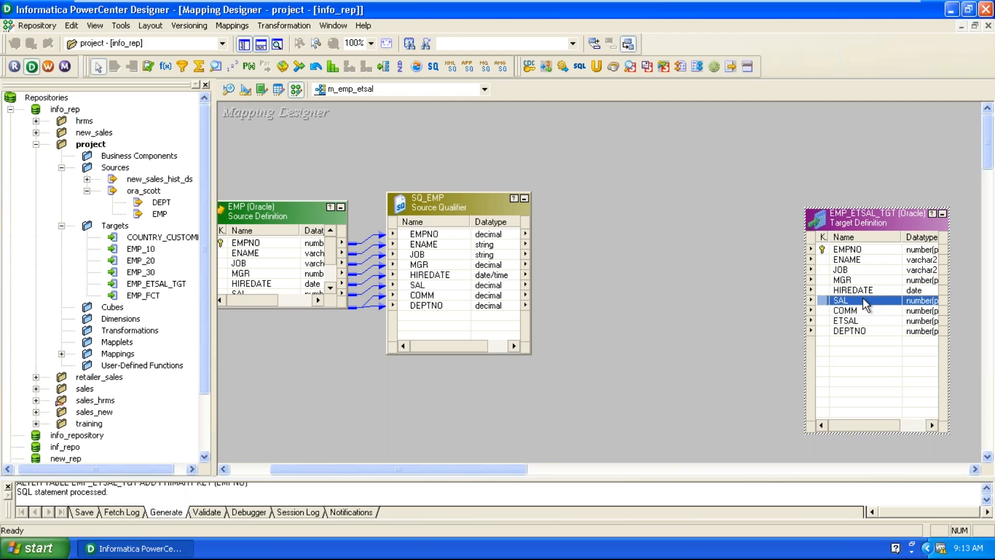
Reposition the EMP_ETSAL_TGT, SQ_EMP and EMP boxes higher on the canvas and pick the Expression transformation tool.
drag(888, 218, 894, 198)
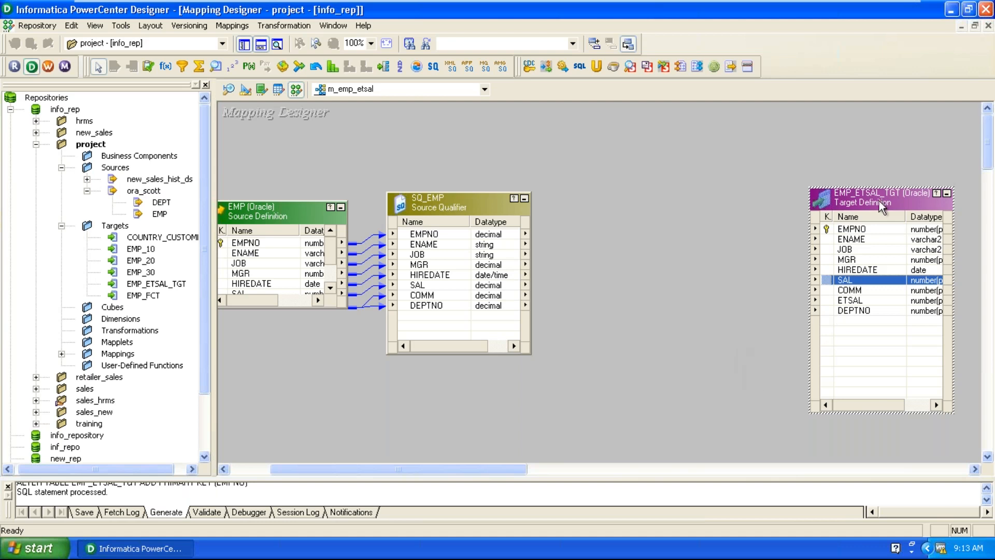
drag(878, 200, 886, 178)
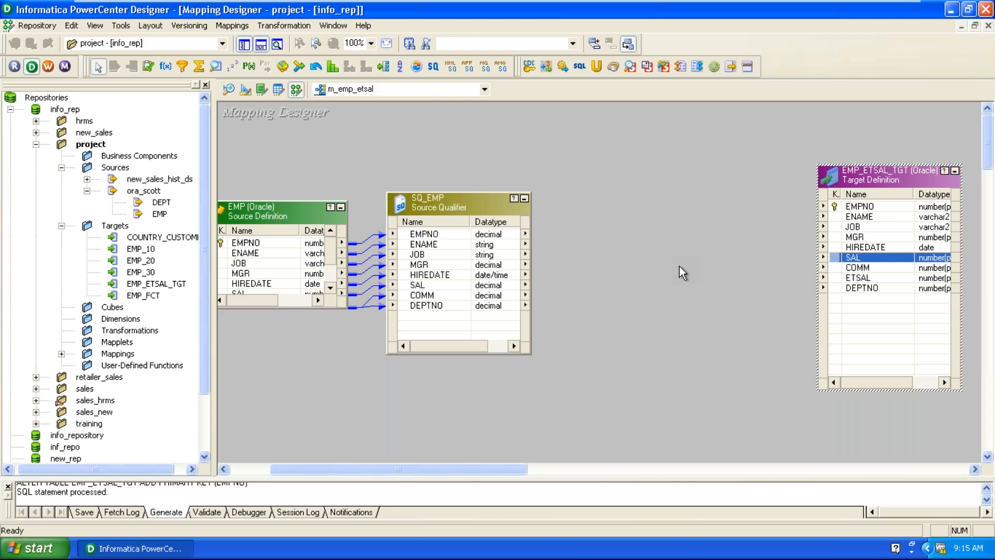
click(680, 266)
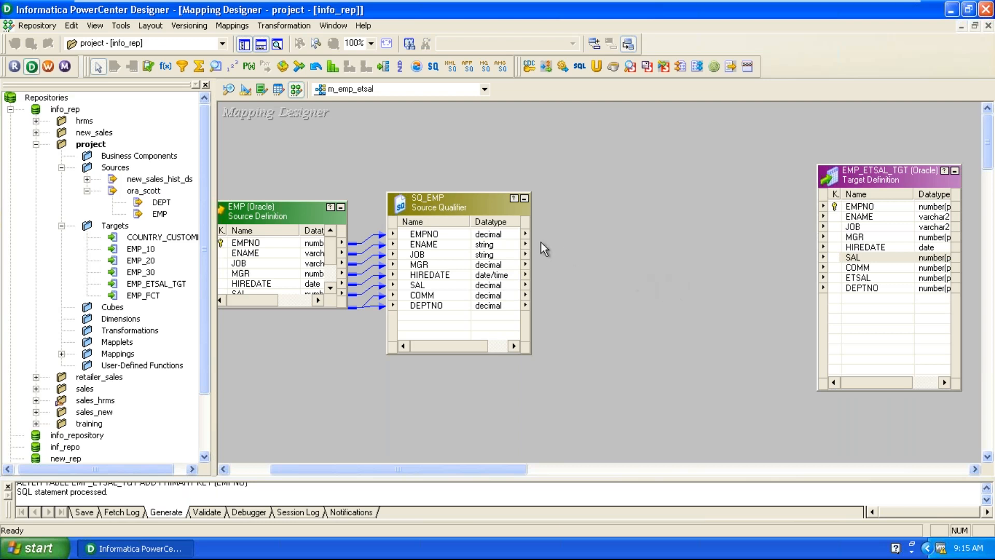
drag(456, 203, 475, 190)
drag(289, 206, 305, 196)
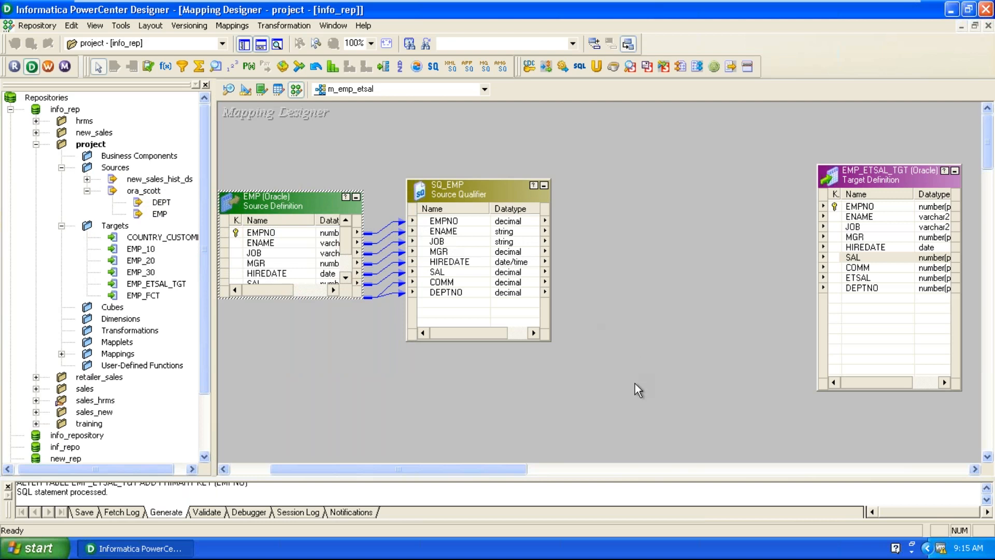
click(165, 67)
Place EXPTRANS on the canvas between SQ_EMP and the target, shifting both to the right.
click(596, 213)
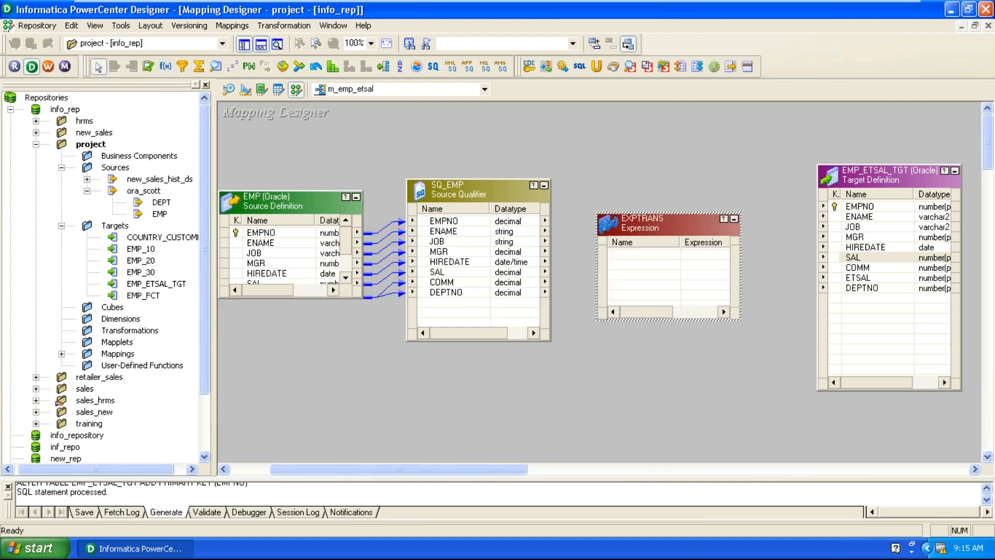
drag(876, 179, 900, 176)
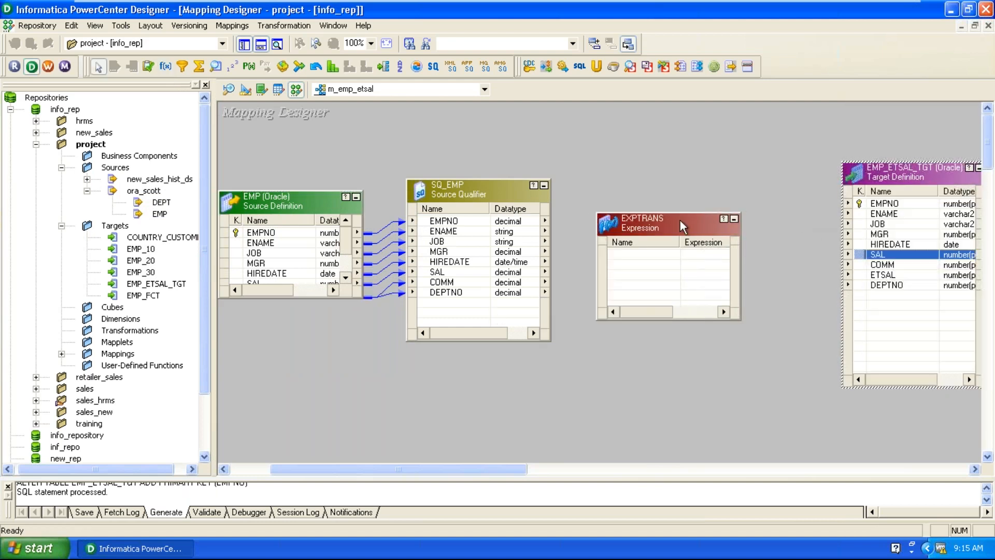
drag(695, 224, 732, 215)
Link all eight SQ_EMP ports into EXPTRANS and open EXPTRANS for editing.
right_click(450, 223)
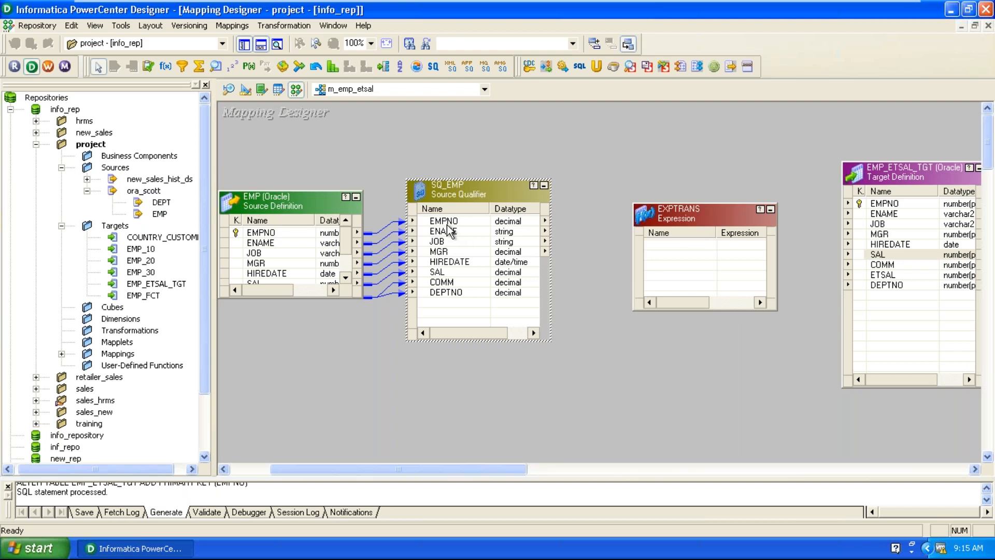
click(476, 232)
drag(471, 277, 654, 288)
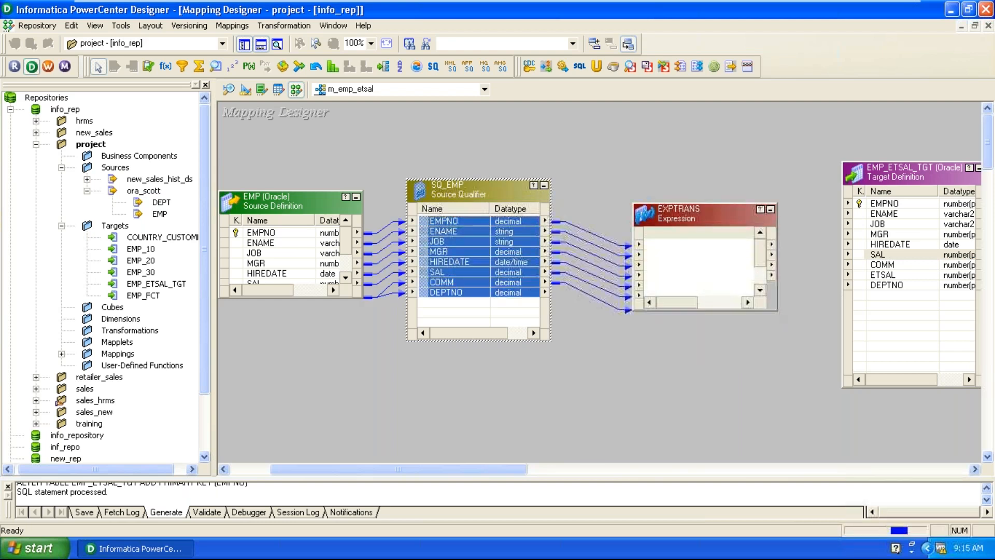
double_click(678, 213)
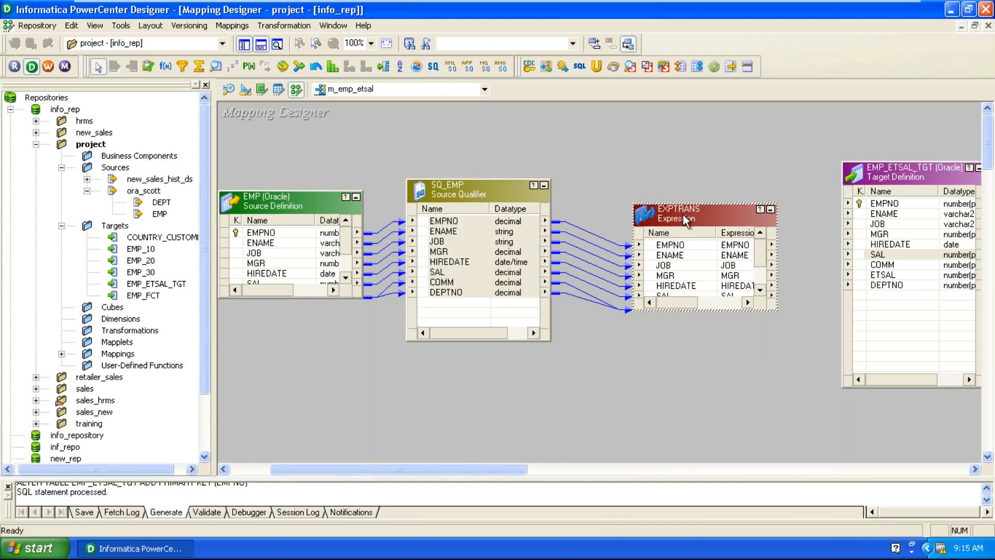
Add an output-only decimal ETSAL port with scale 2 after COMM, and open its expression editor.
click(489, 121)
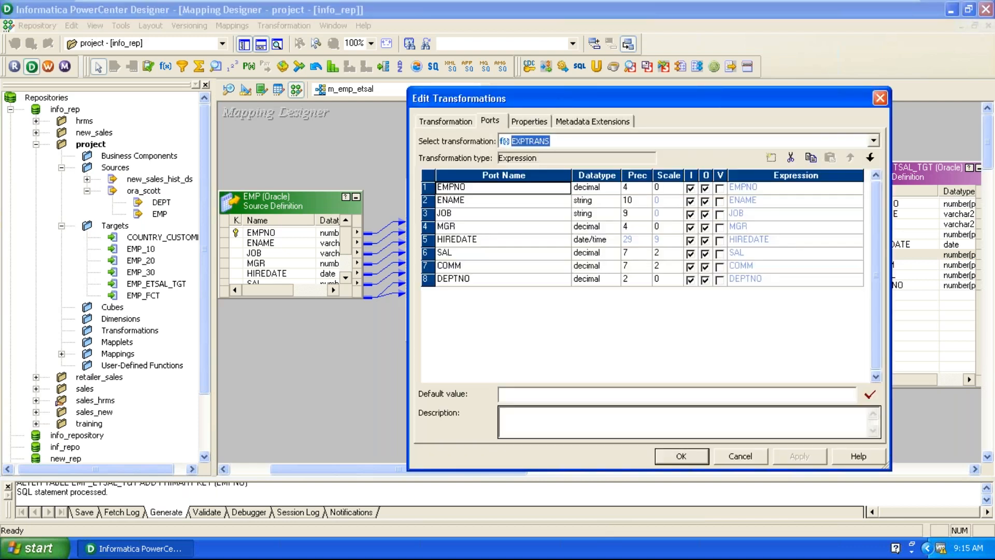
click(499, 269)
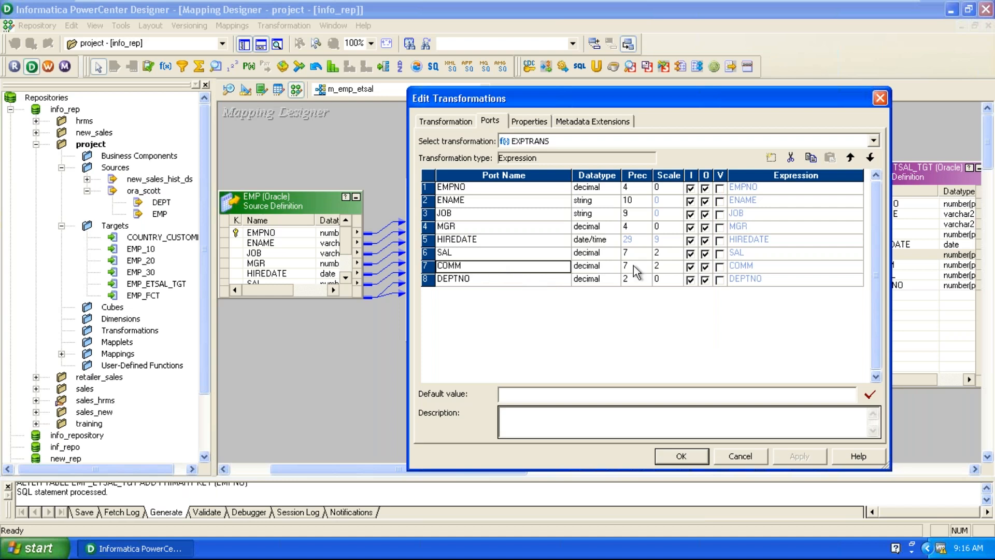
click(770, 158)
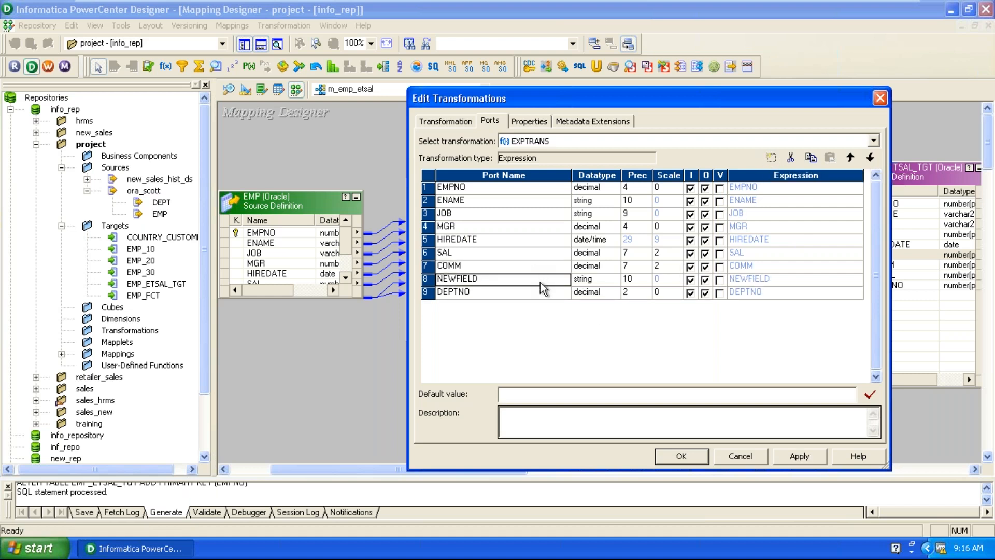
text(ETSAL)
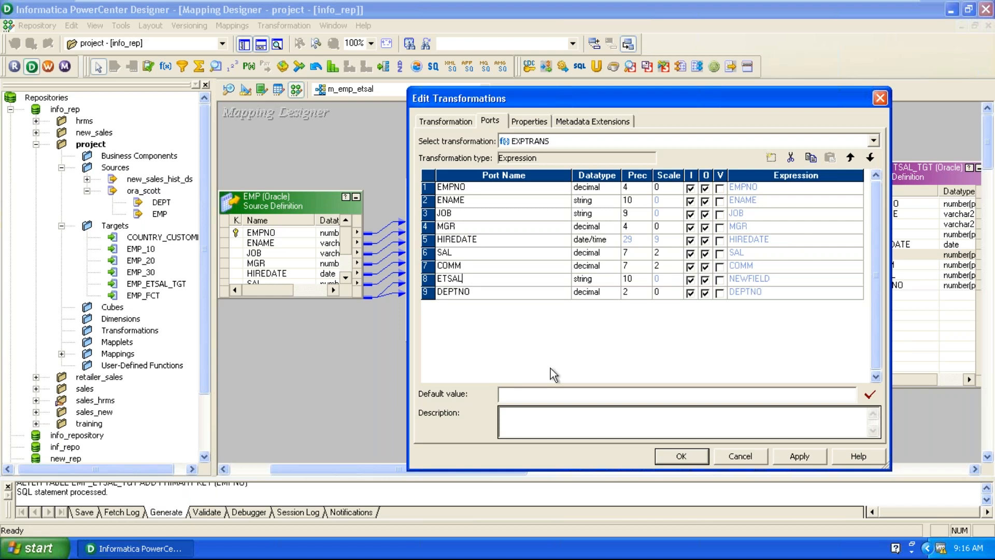
click(581, 281)
click(582, 283)
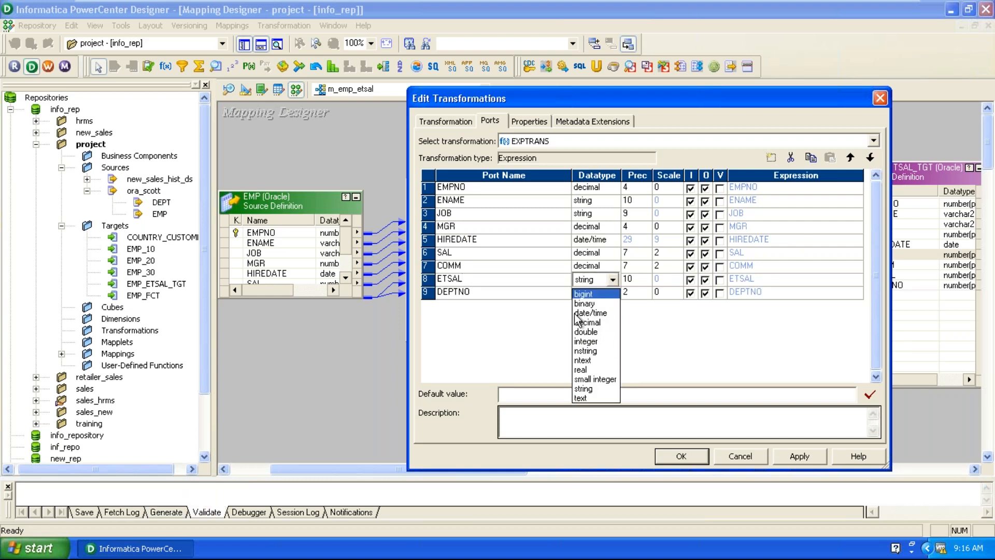
click(590, 327)
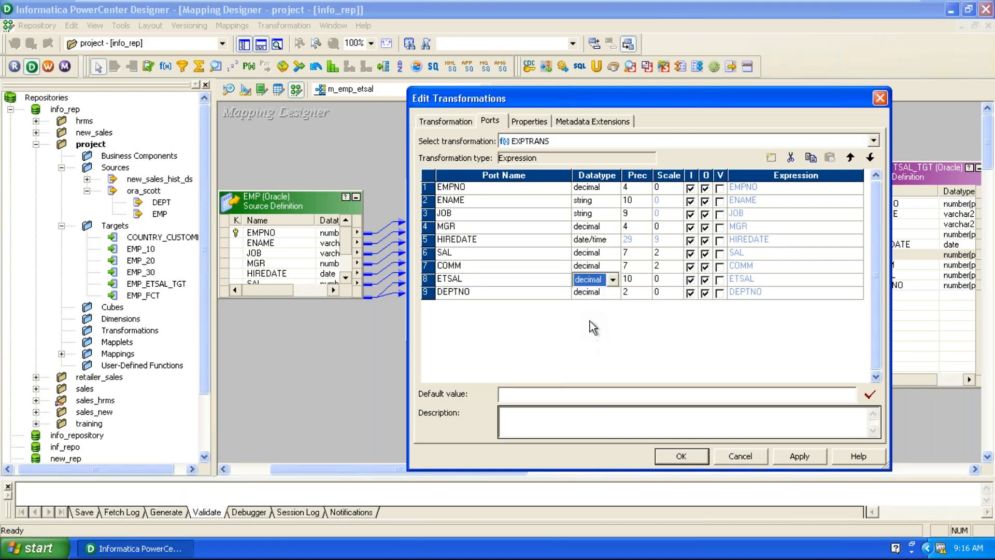
click(690, 280)
click(678, 280)
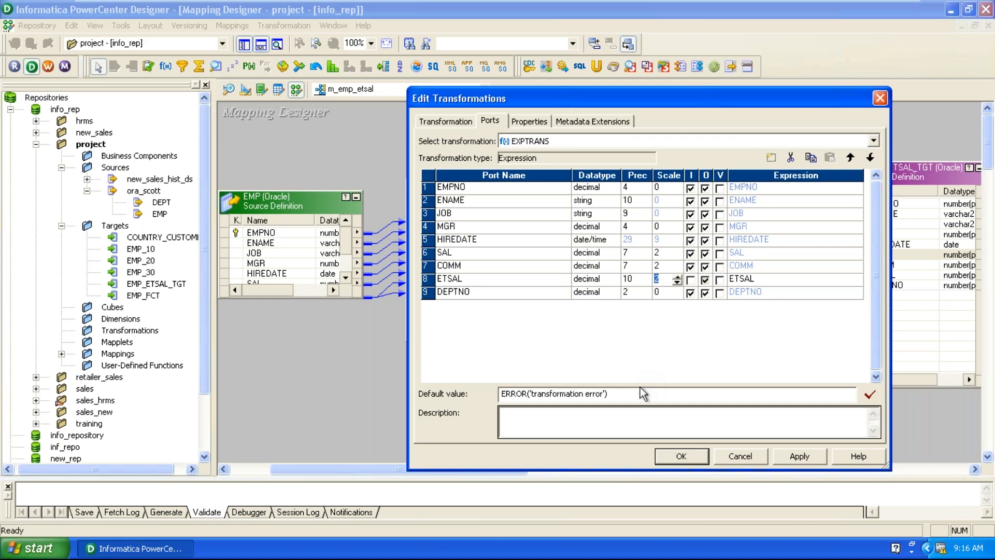
click(811, 280)
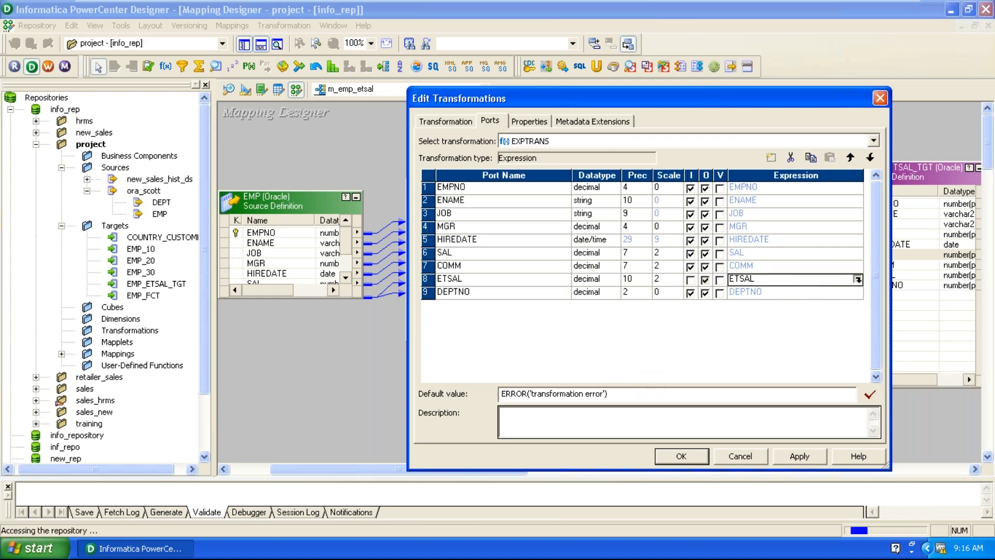
click(858, 280)
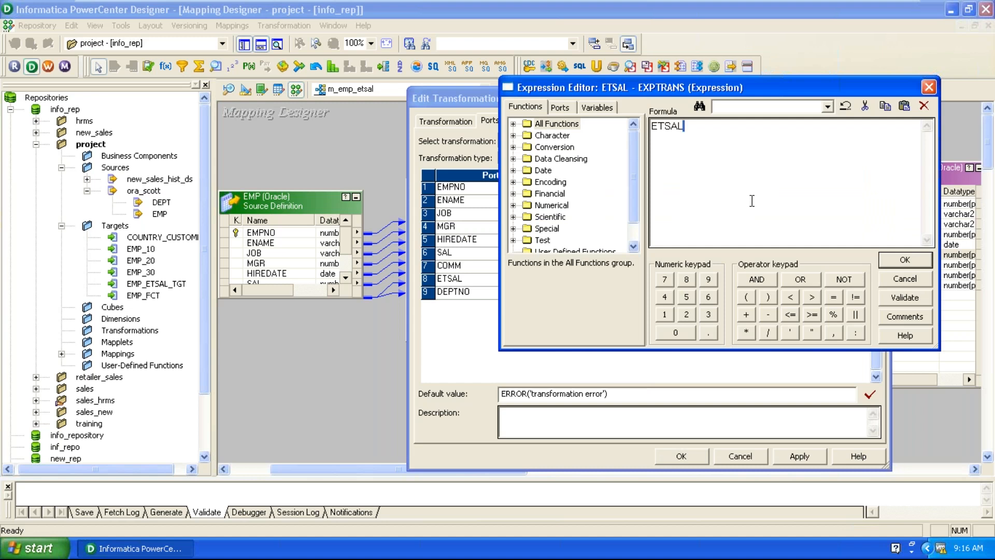
Replace the ETSAL formula with SAL + COMM.
drag(752, 200, 597, 181)
key(Delete)
click(555, 109)
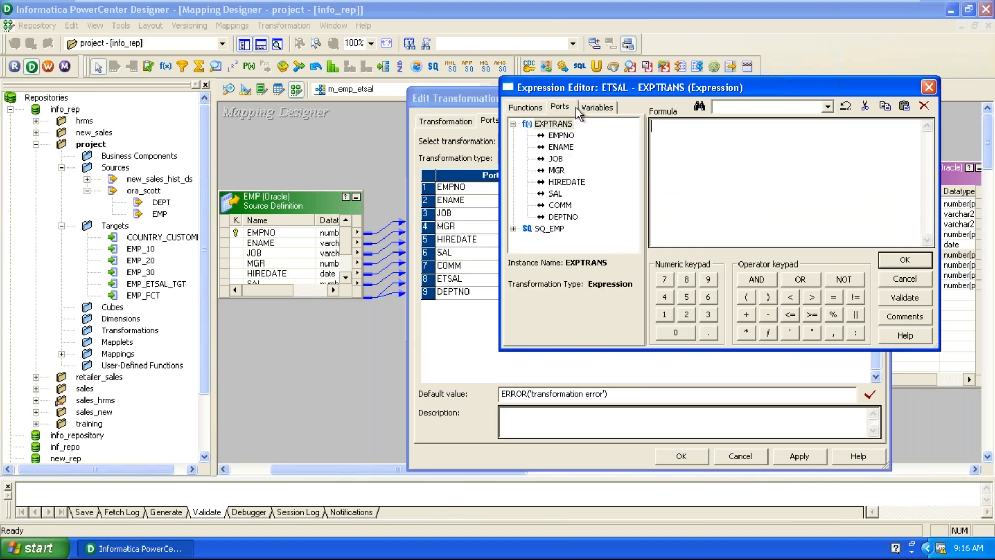
double_click(556, 193)
click(746, 314)
click(557, 205)
double_click(557, 205)
Validate the SAL + COMM expression and apply the port changes to EXPTRANS.
click(908, 303)
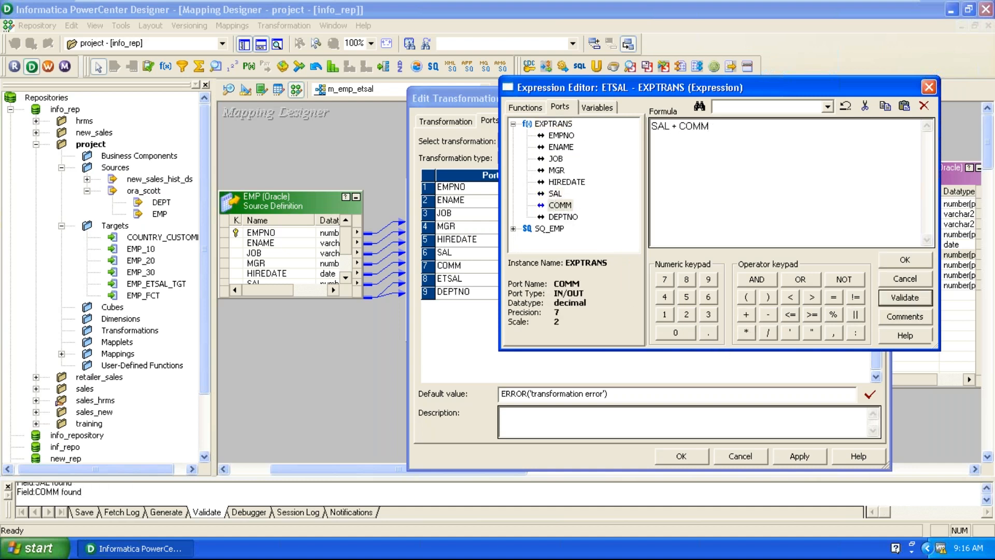
click(718, 241)
click(904, 260)
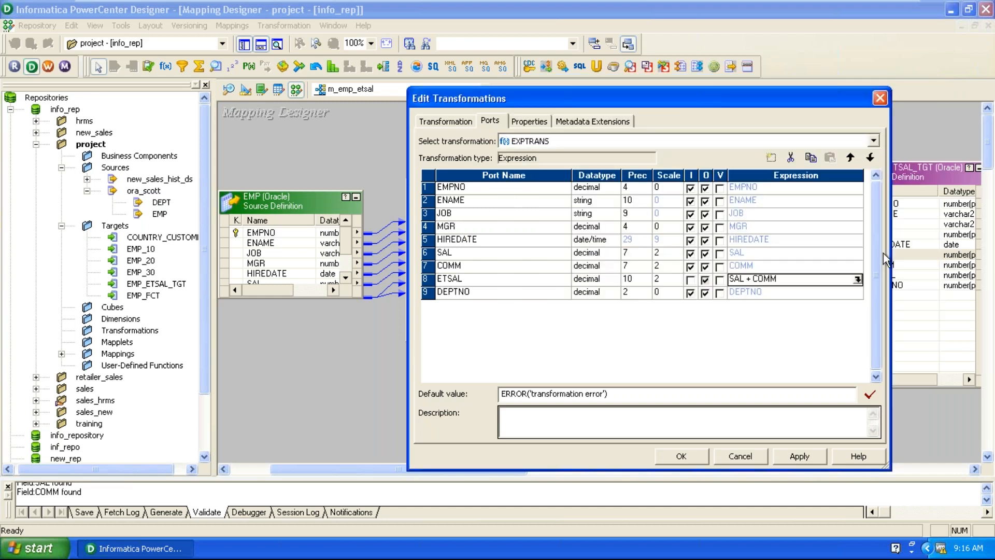
click(798, 457)
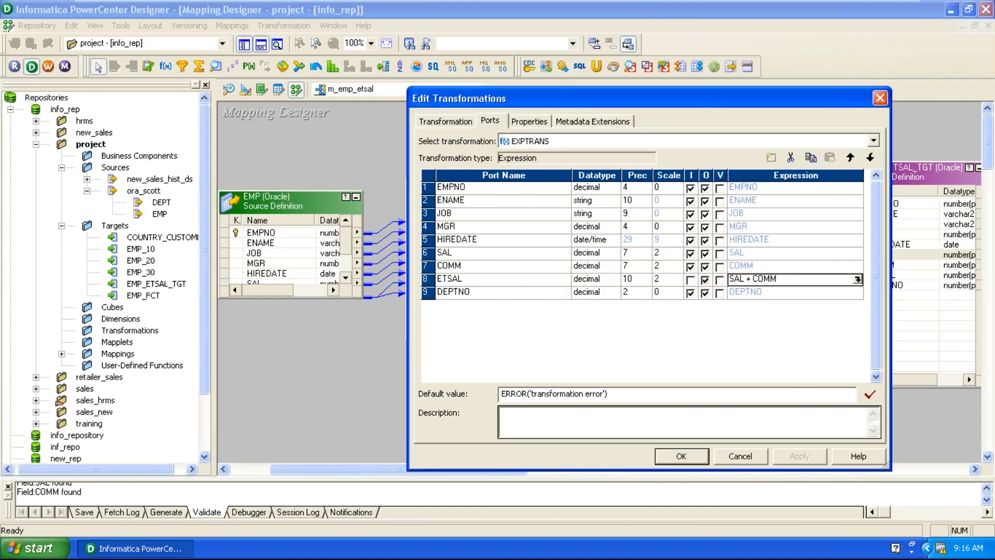
click(681, 456)
Enlarge EXPTRANS and link all nine of its ports, including ETSAL, to matching EMP_ETSAL_TGT columns.
key(Caps_Lock)
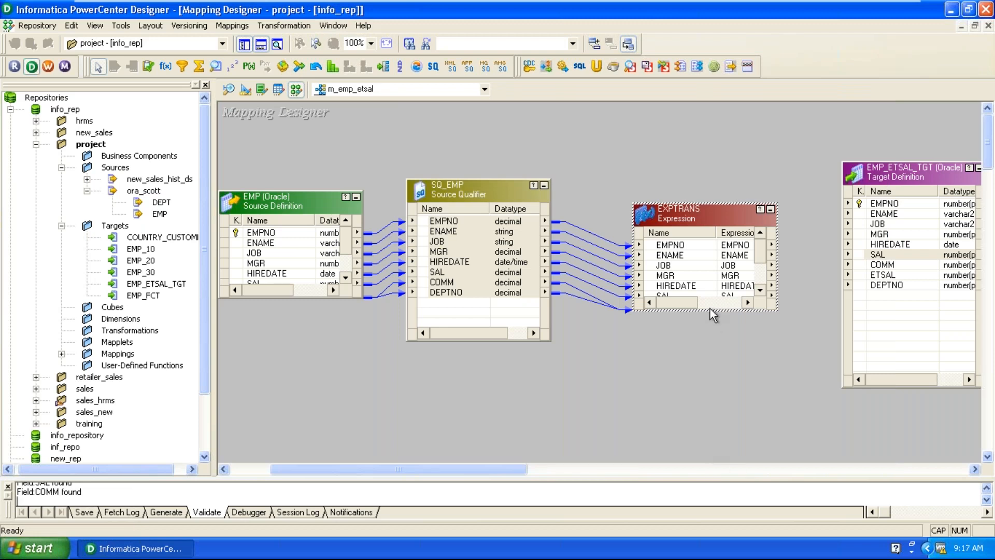
drag(714, 310, 674, 422)
right_click(675, 249)
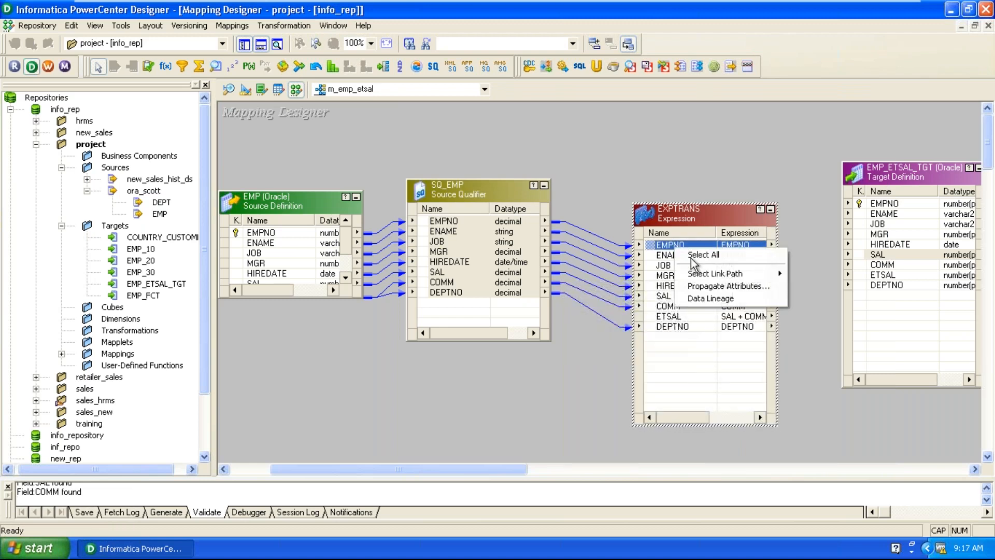
click(692, 259)
drag(692, 259, 698, 282)
drag(665, 251, 884, 206)
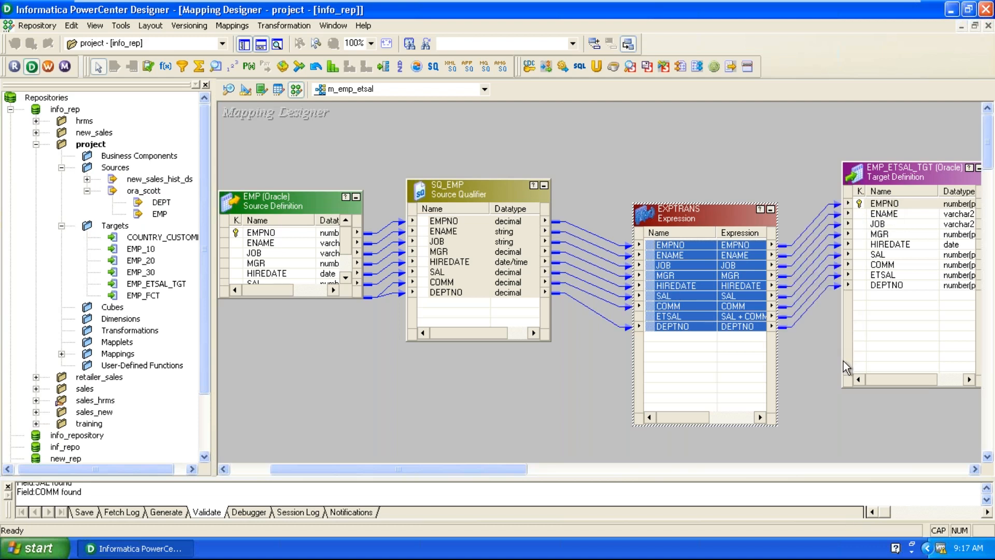
drag(721, 223, 727, 201)
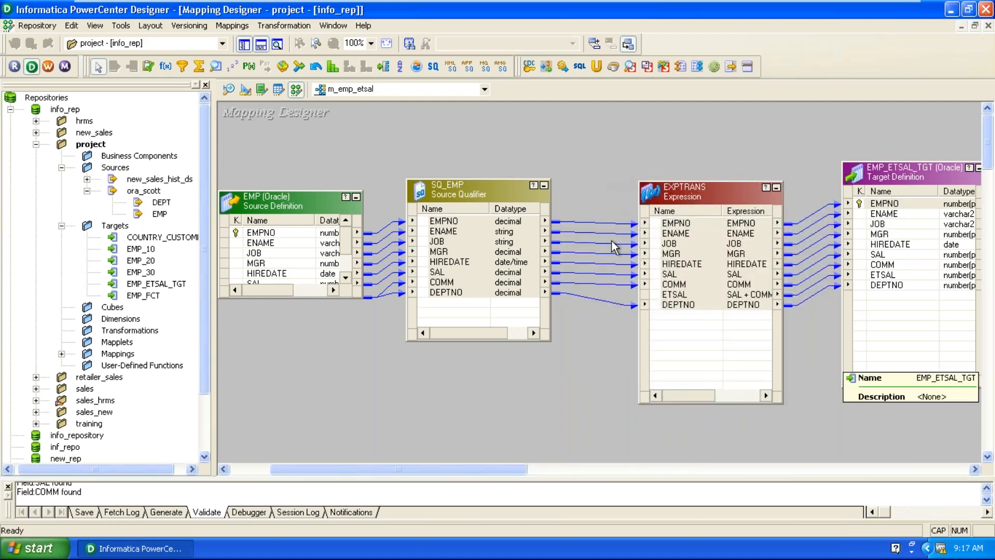
Validate m_emp_etsal, save it to the repository, enlarge the output panel, and open Workflow Manager.
click(232, 26)
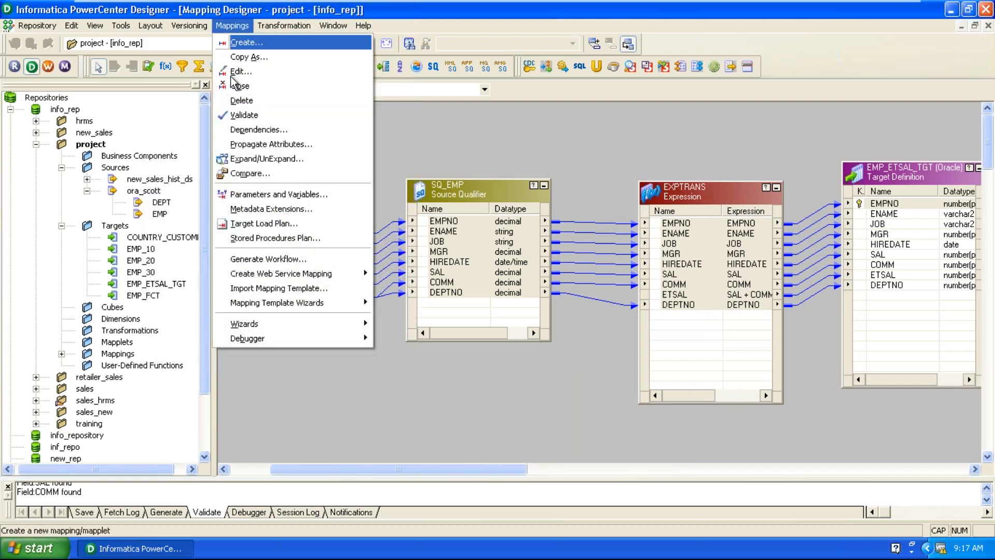
click(247, 115)
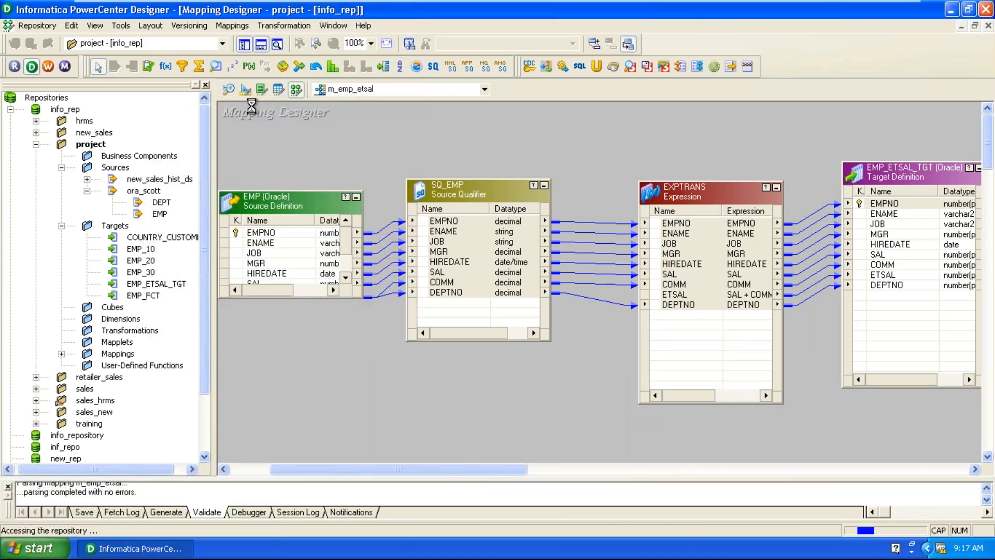
click(37, 25)
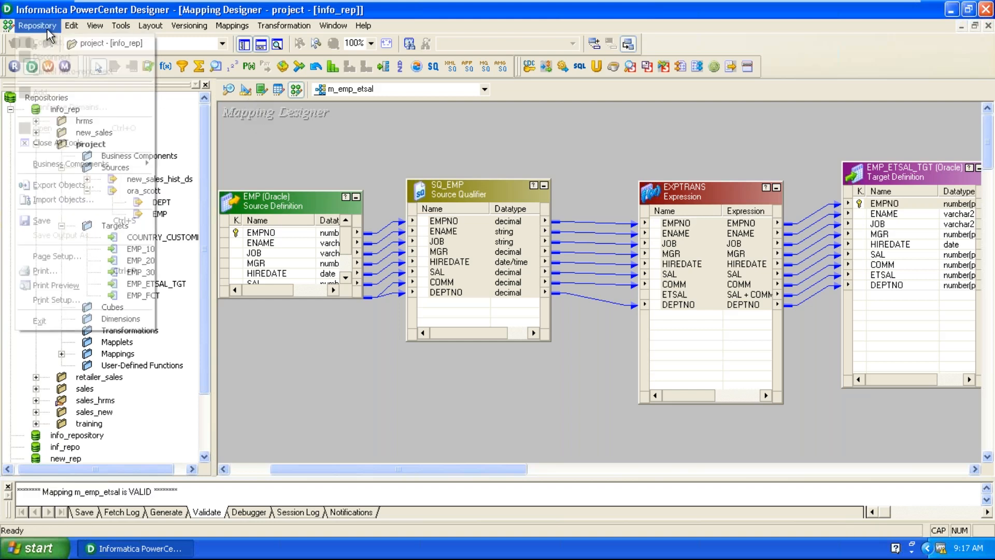
click(42, 220)
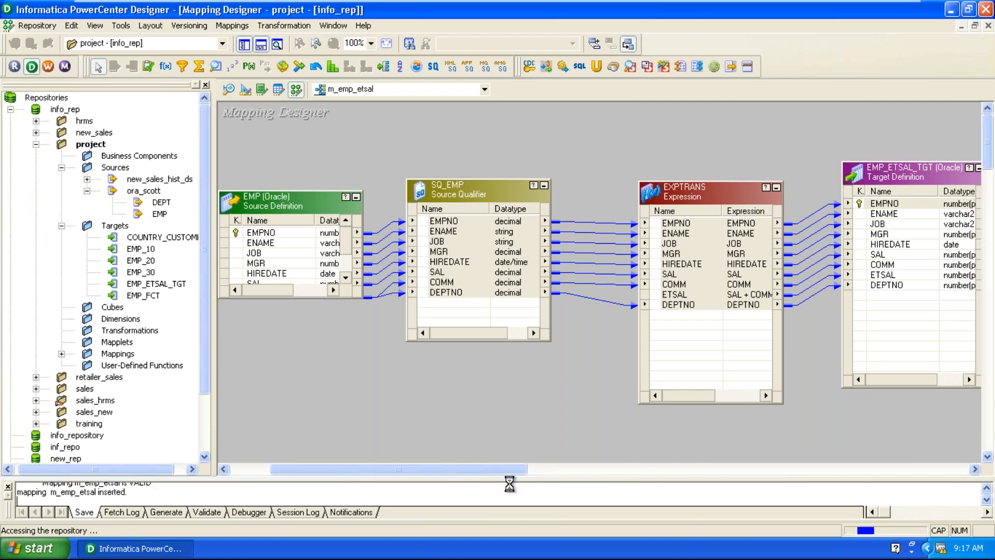
drag(510, 475, 511, 414)
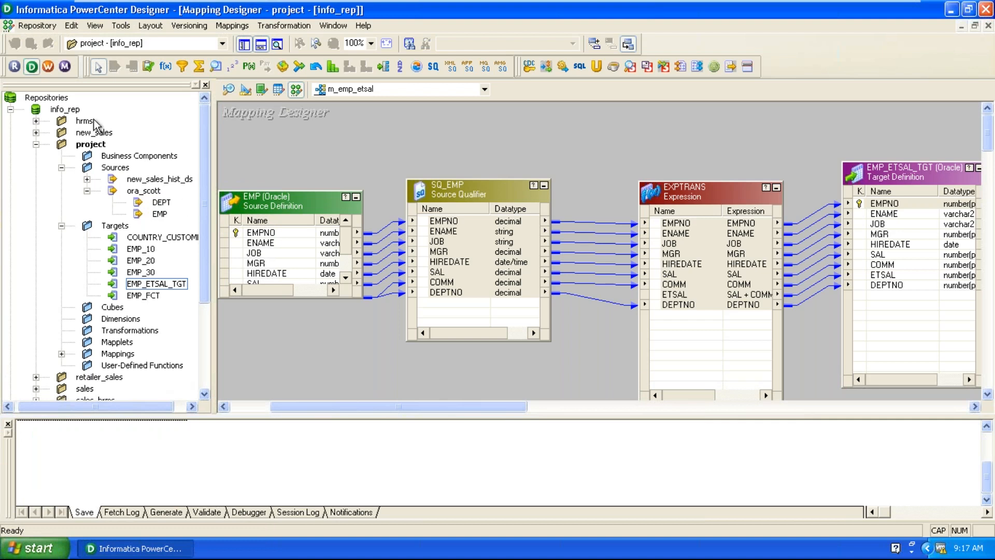
click(47, 66)
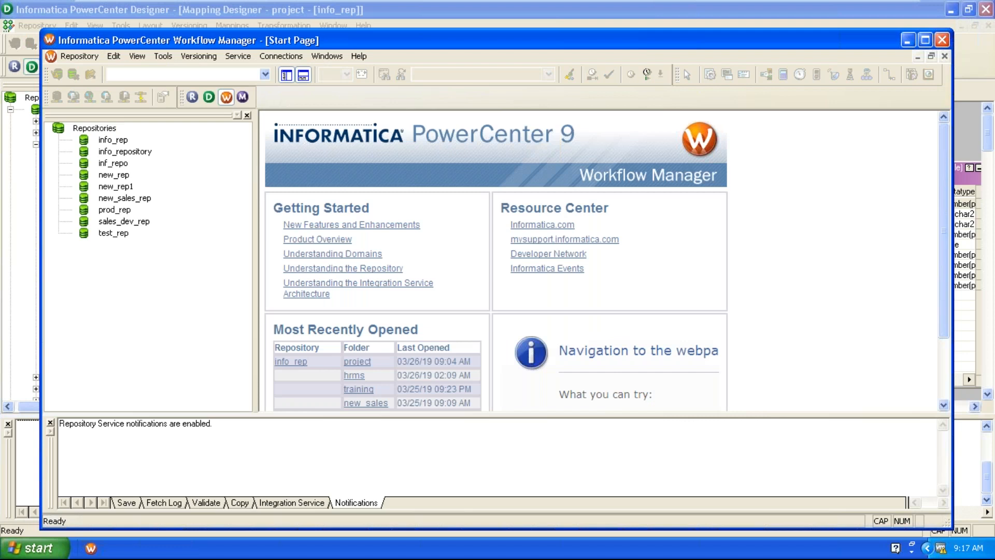
Maximize Workflow Manager, log in to info_rep with the repository password, and open the project folder.
double_click(452, 41)
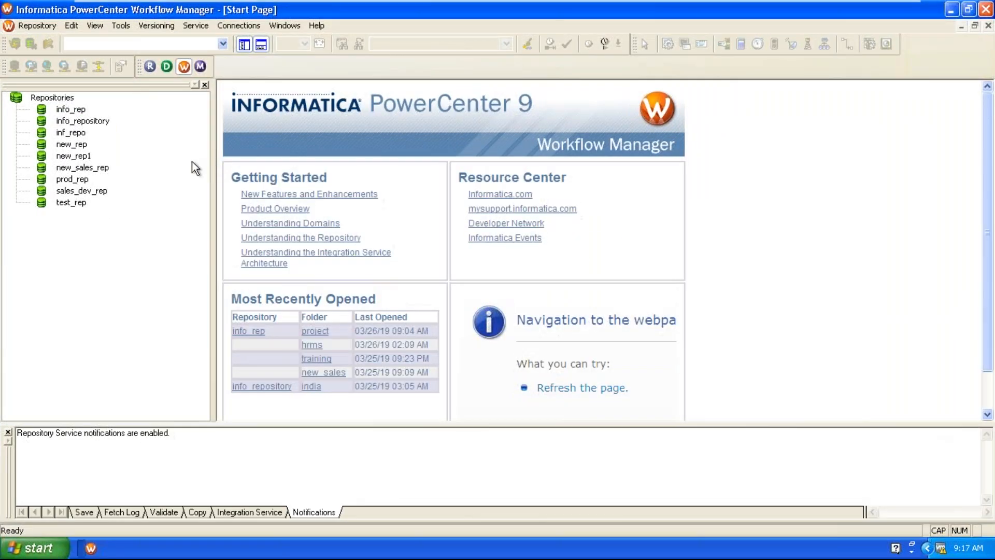
right_click(71, 110)
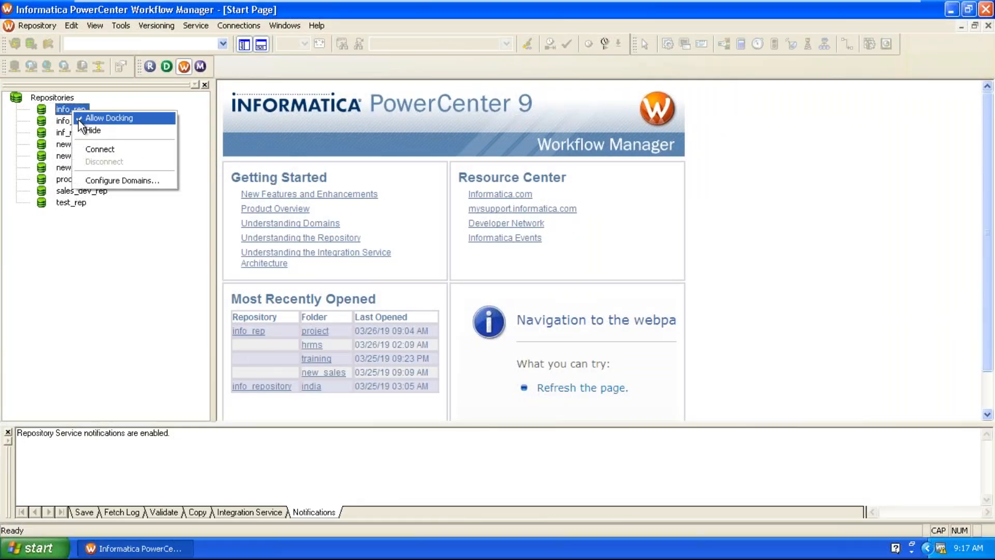
click(94, 149)
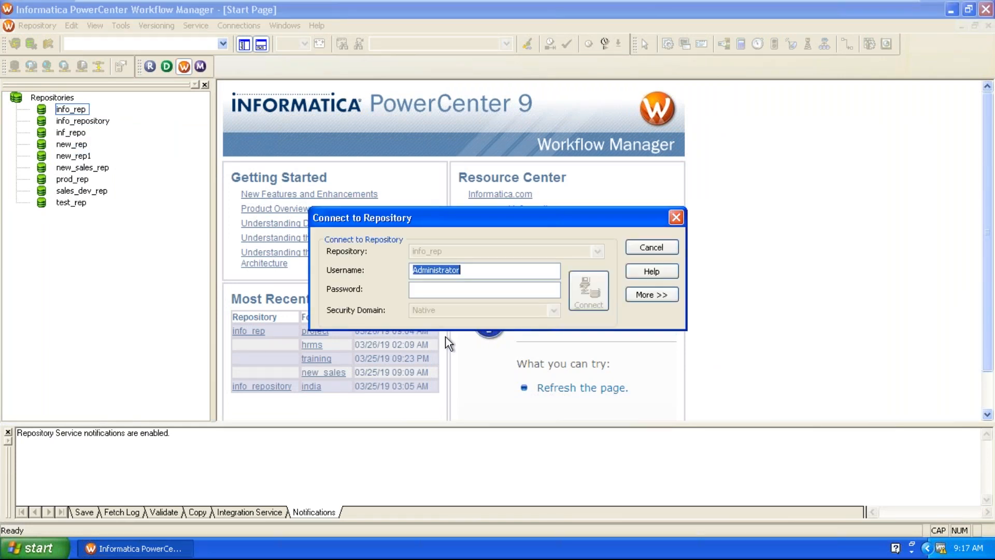
click(444, 291)
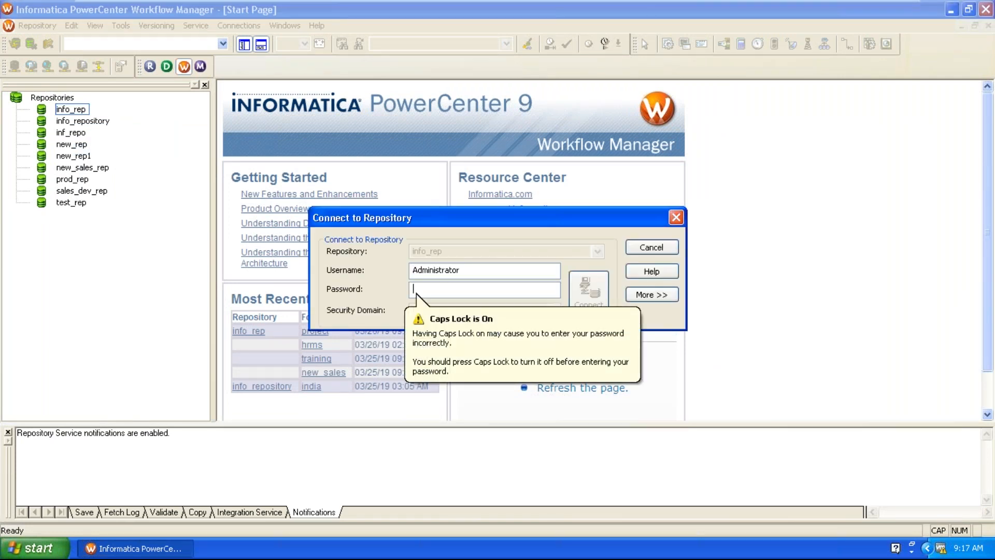
text(••••)
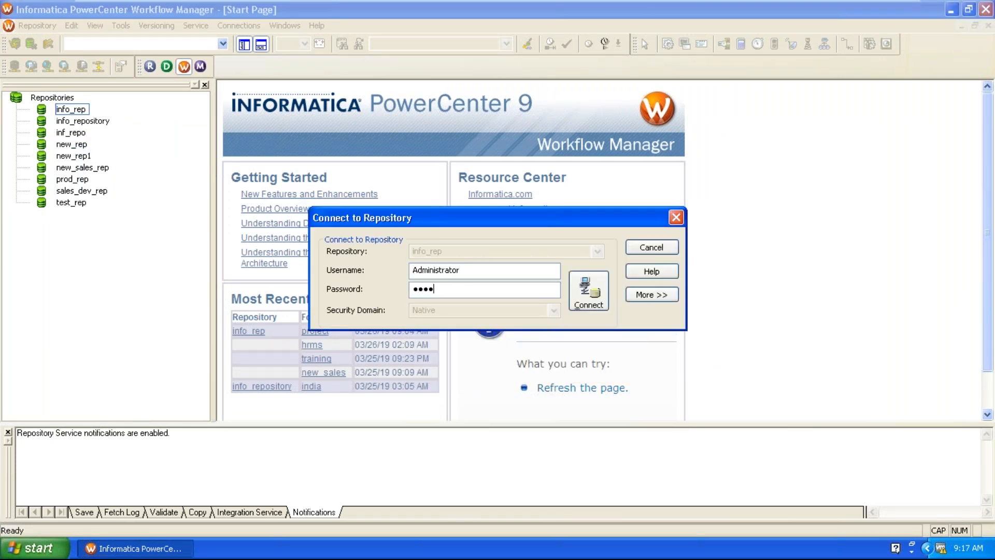
key(Return)
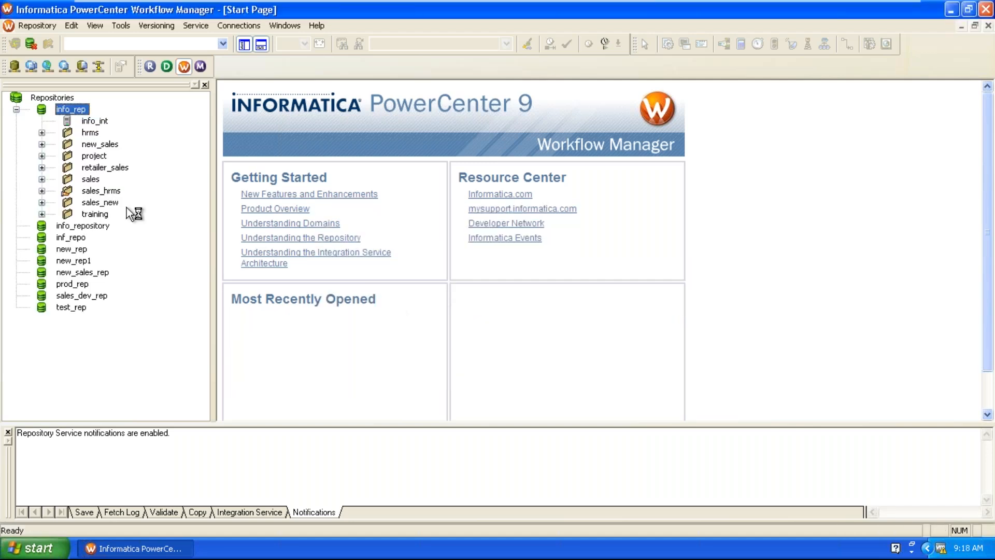
click(42, 156)
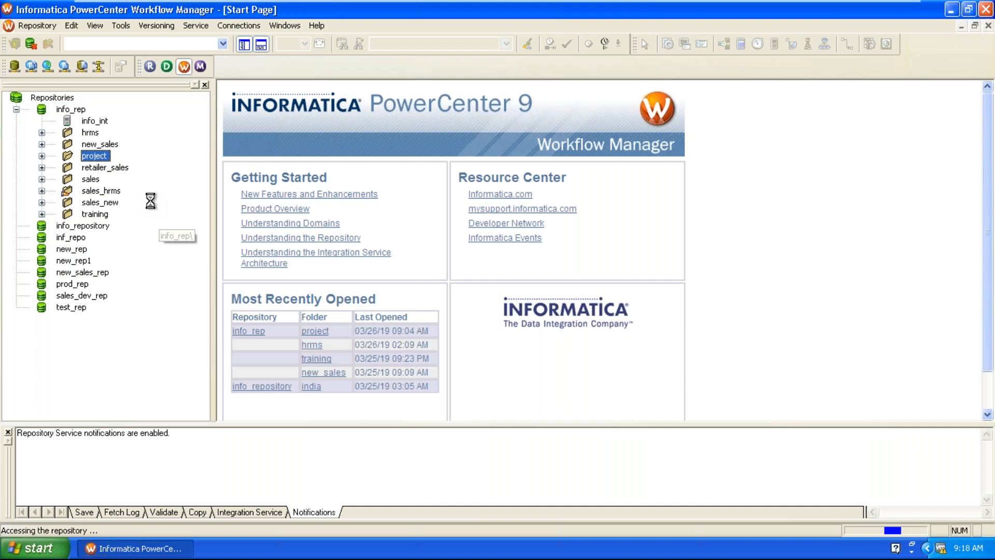
Switch to the Workflow Designer from the Tools menu.
click(120, 27)
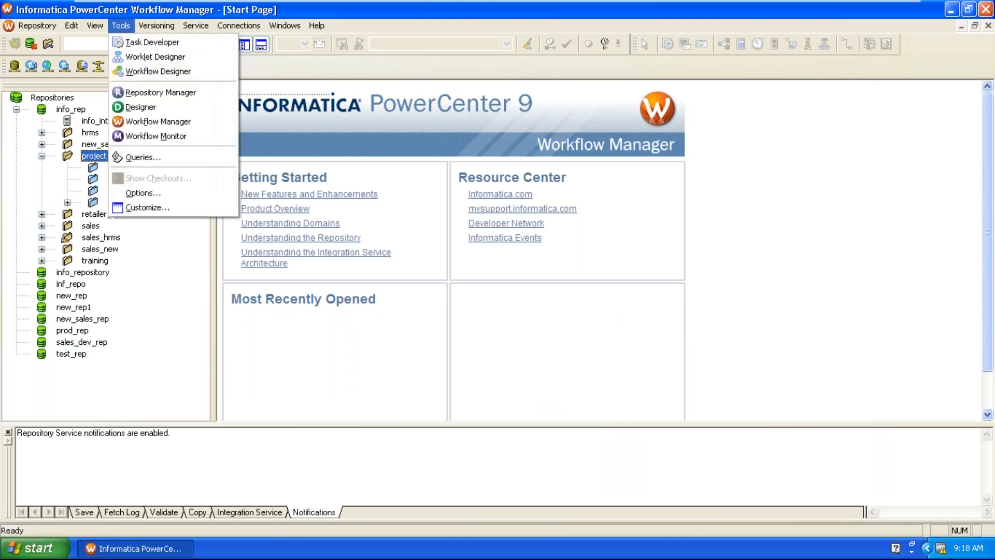
click(137, 73)
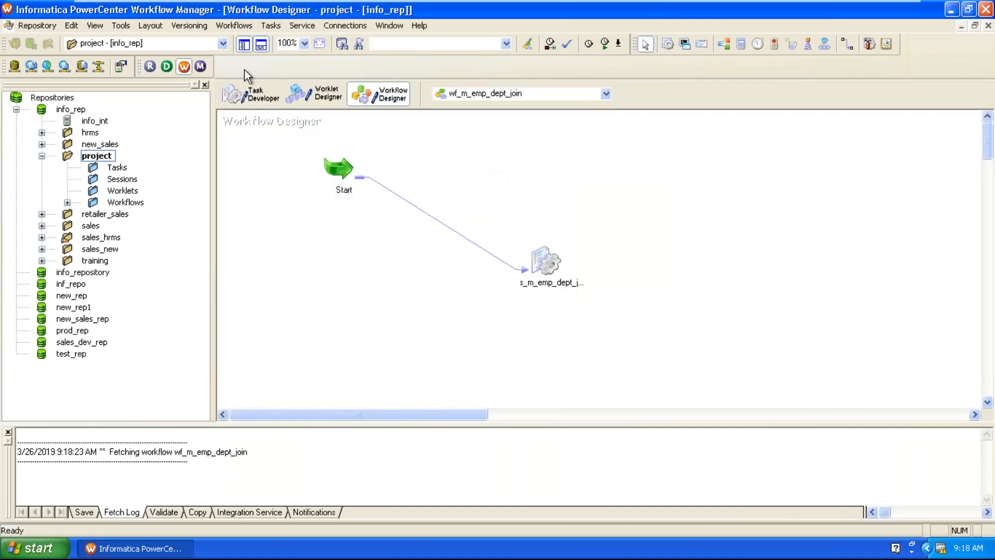
Close the wf_m_emp_dept_join workflow, discarding the new-workflow prompt.
click(235, 29)
click(244, 40)
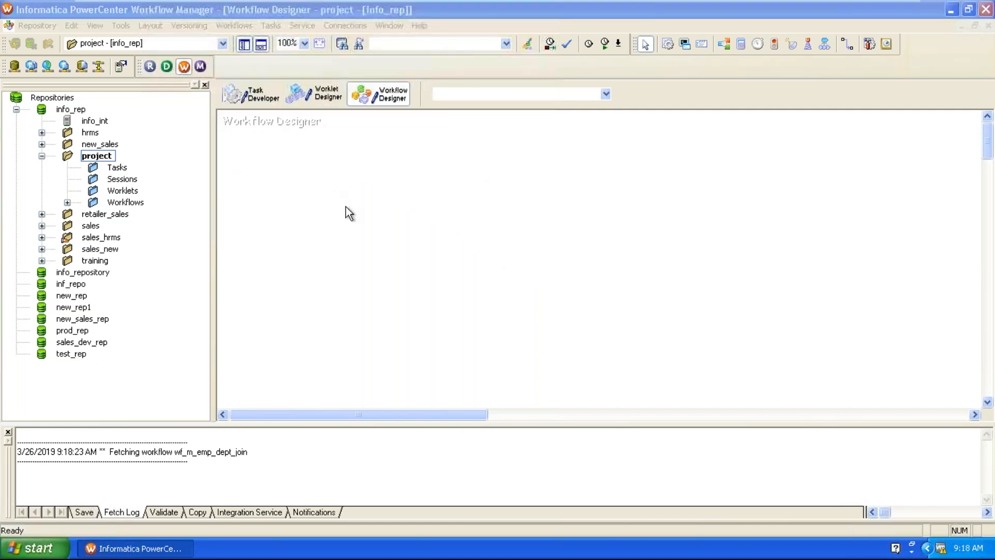
click(602, 473)
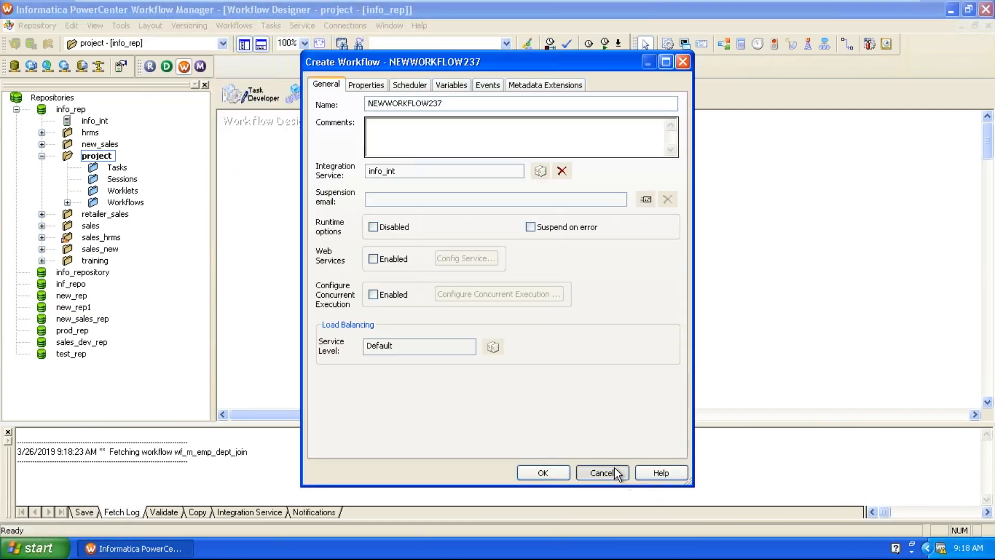
click(469, 295)
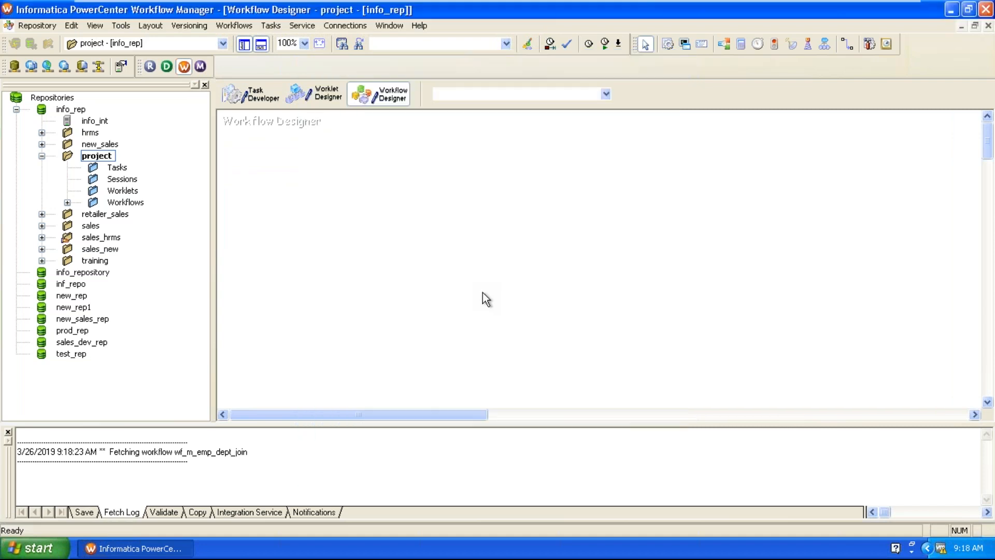
Add a session for mapping m_emp_etsal, accept workflow wf_m_emp_etsal, and reposition the session.
drag(670, 43, 596, 199)
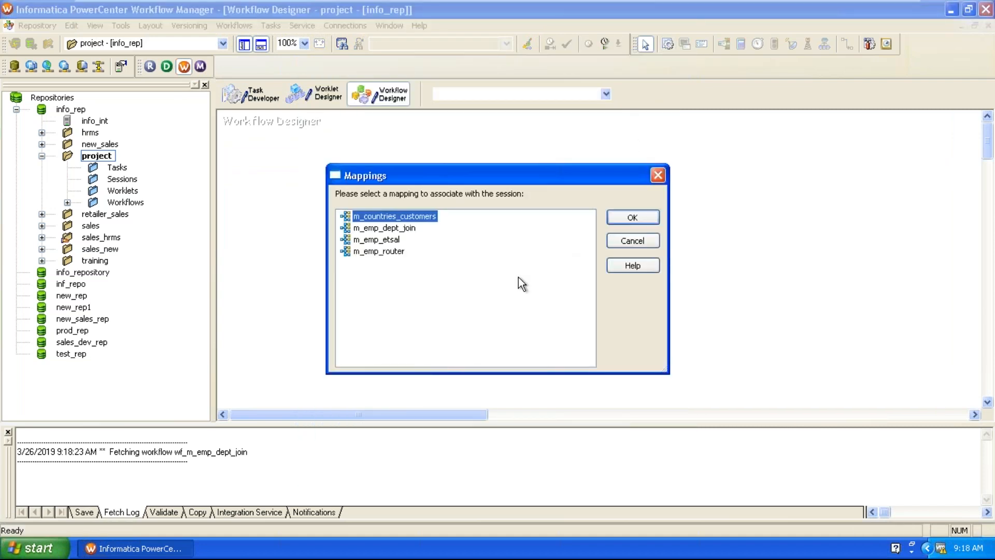
click(383, 240)
click(620, 220)
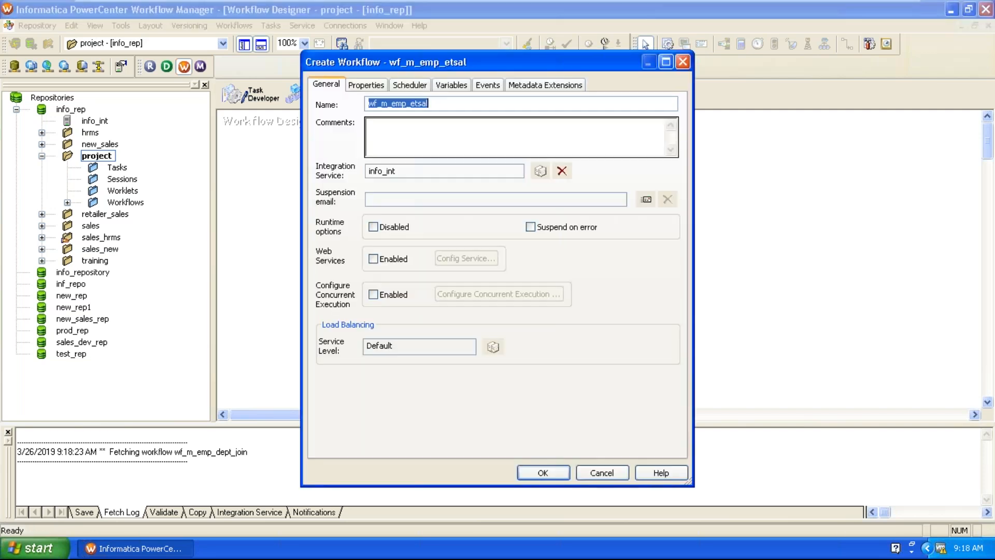
click(534, 469)
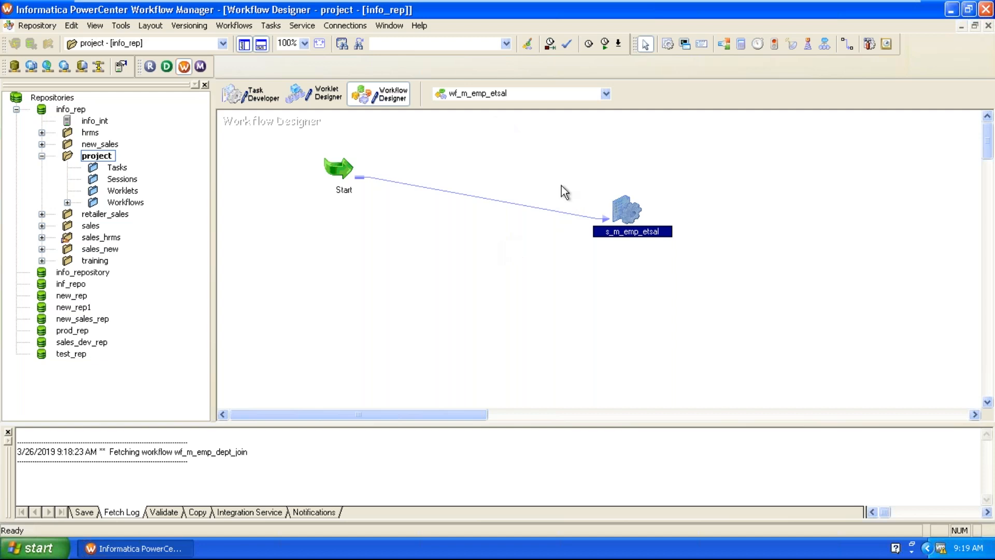
click(575, 195)
drag(614, 206, 552, 244)
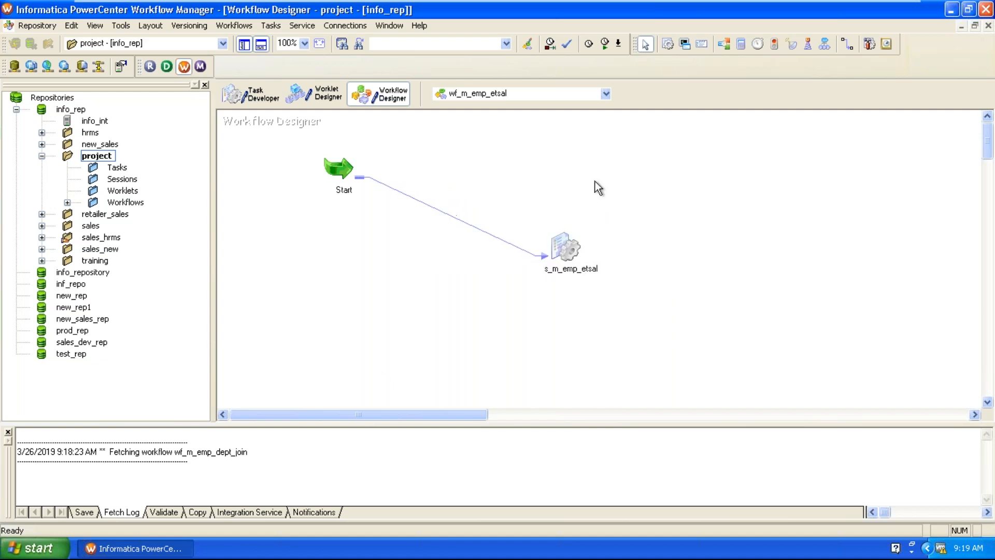
Back in Designer, expand Project > Mappings and bring up m_countries_customers' context menu.
click(173, 550)
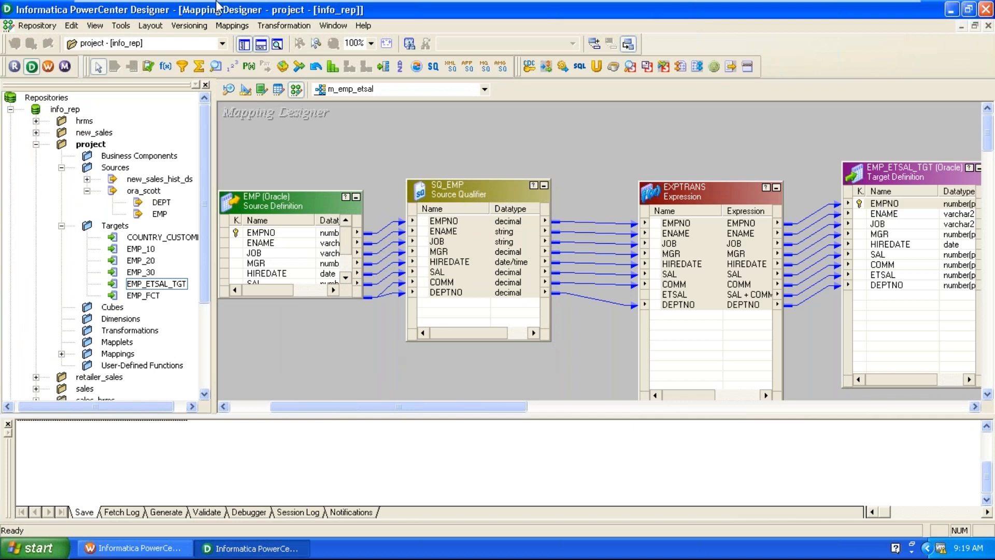
click(233, 26)
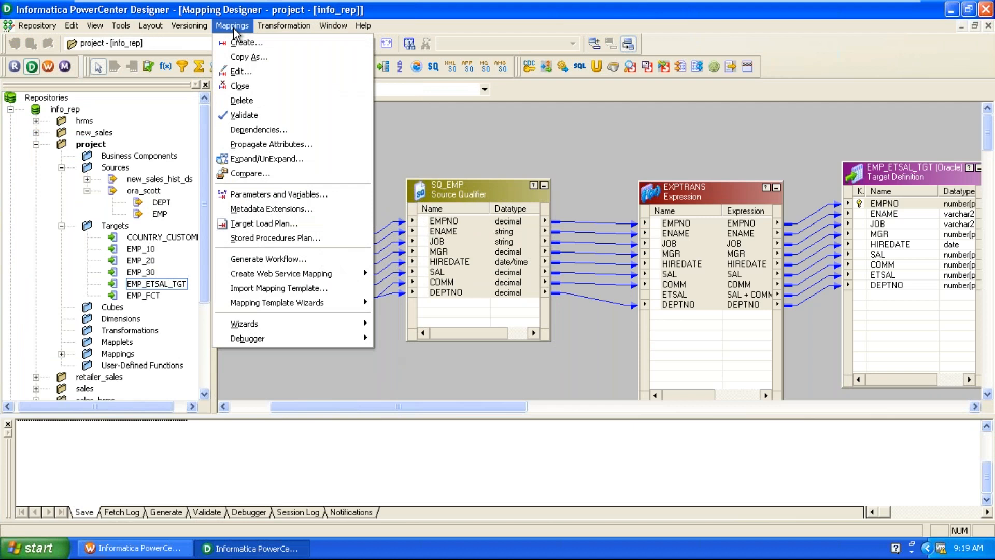
click(527, 157)
click(62, 355)
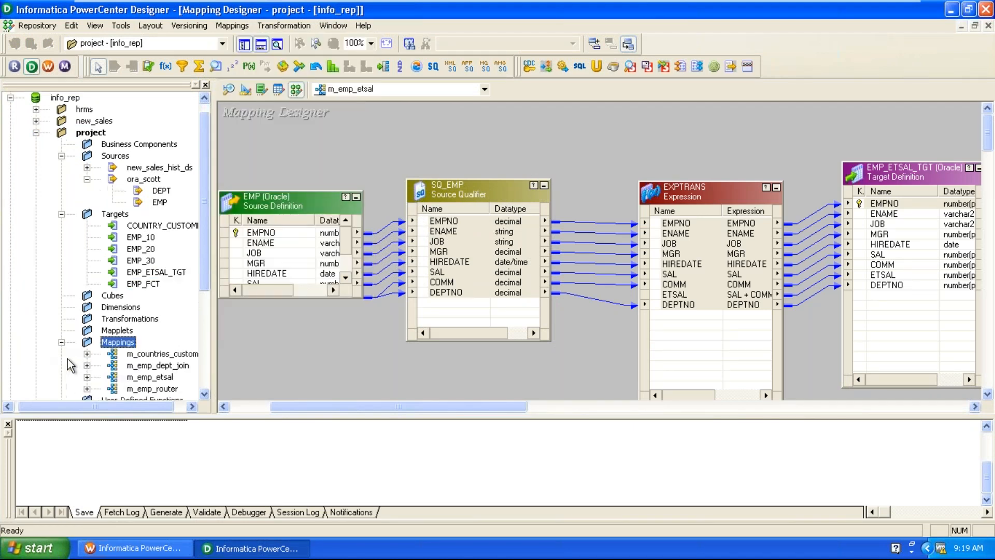
scroll(75, 360, down, 4)
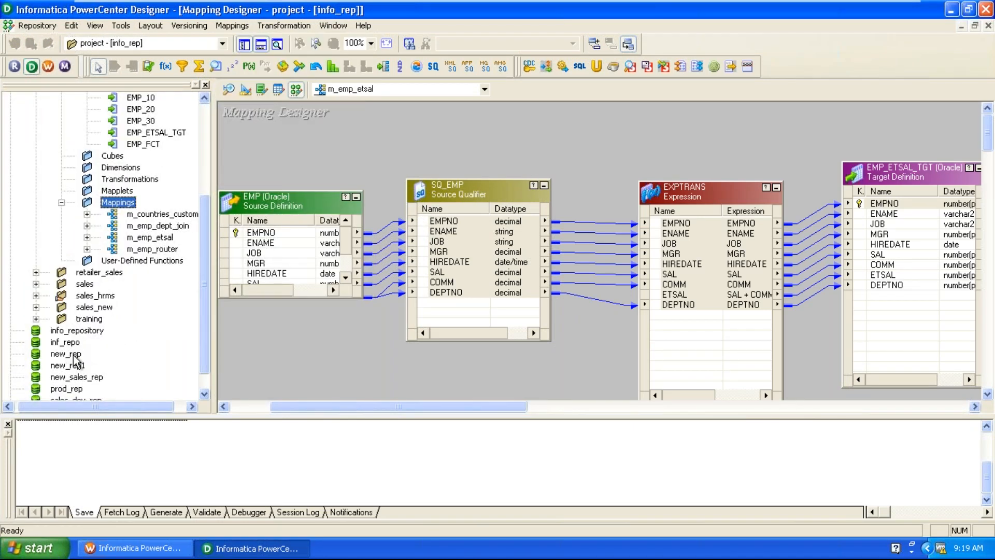
right_click(116, 206)
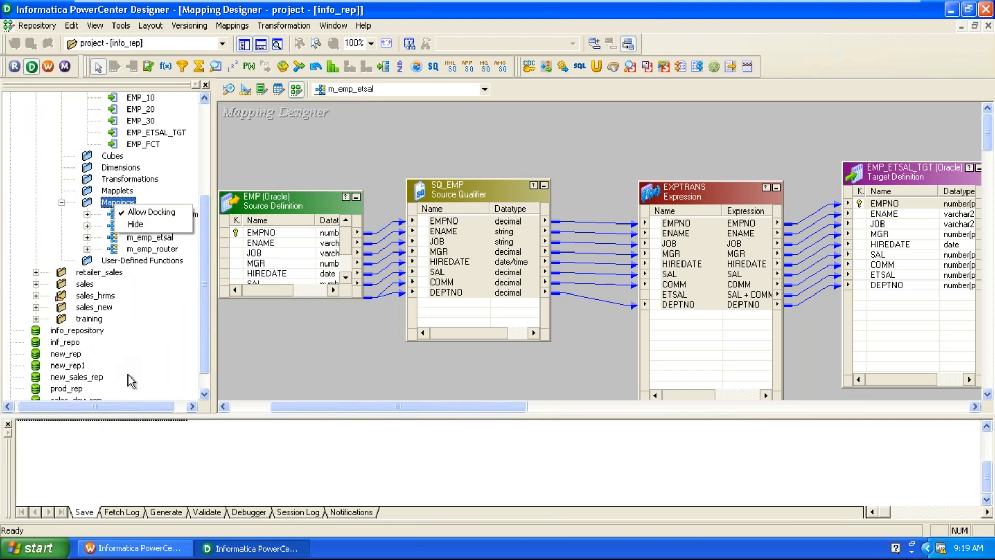
right_click(150, 214)
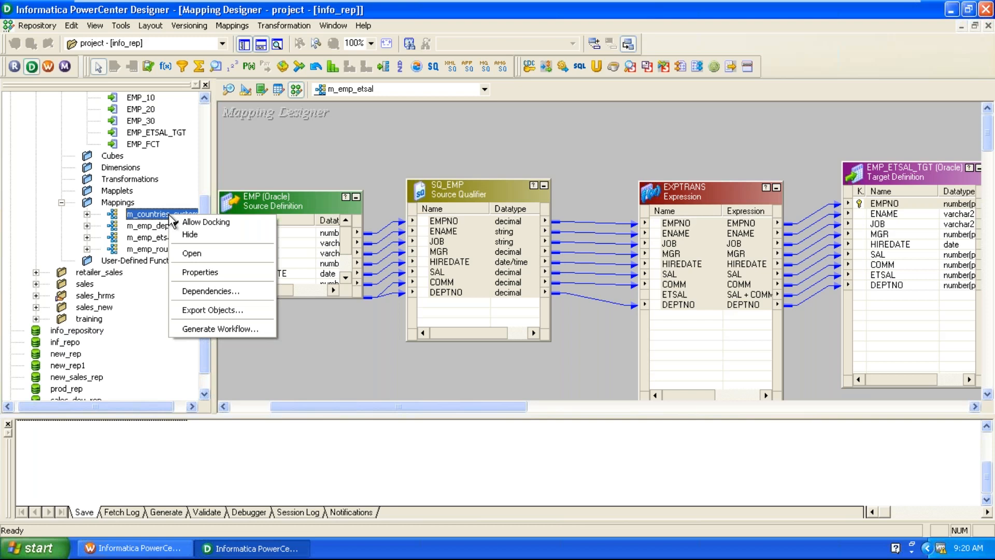
Switch between Workflow Manager and Designer, then reopen m_countries_customers' context menu.
click(148, 548)
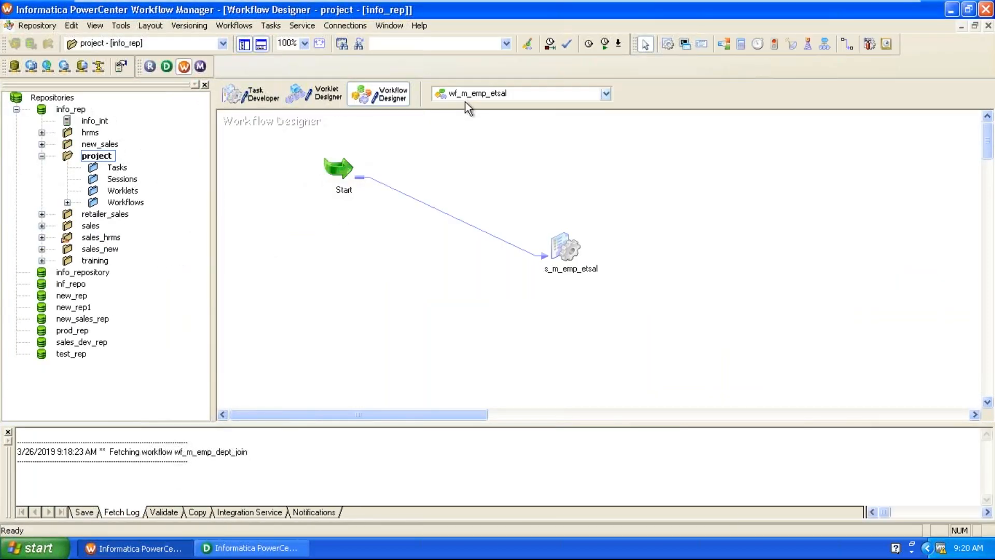
click(265, 545)
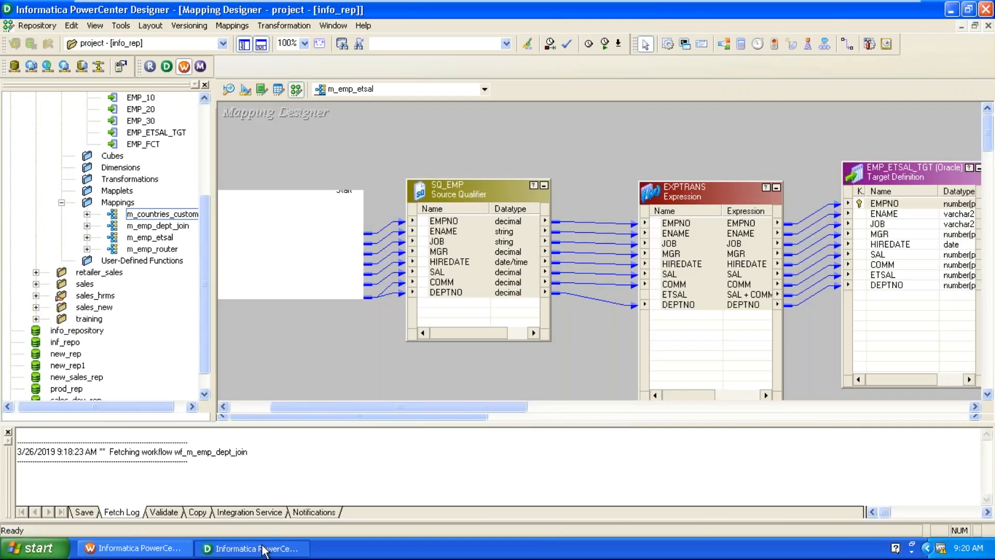
click(191, 547)
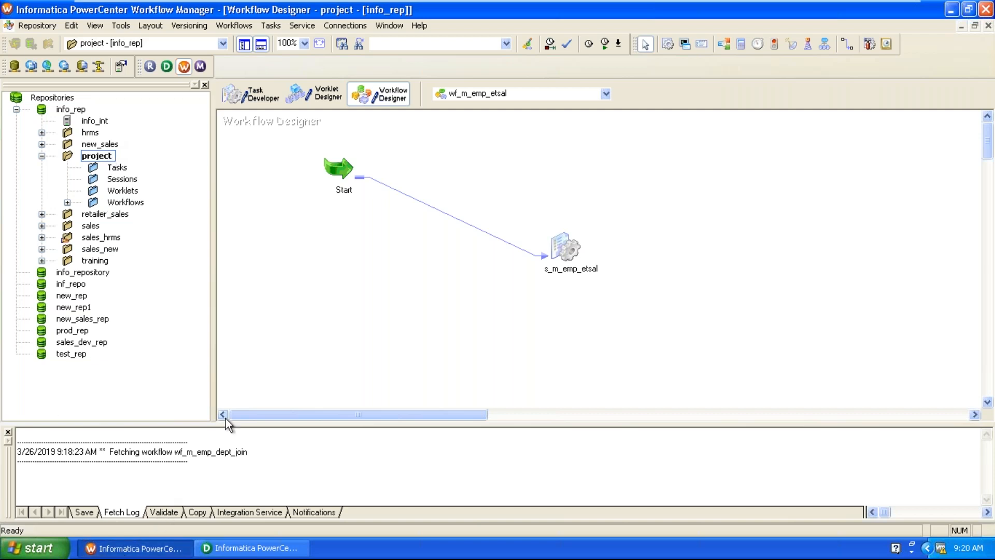
click(251, 548)
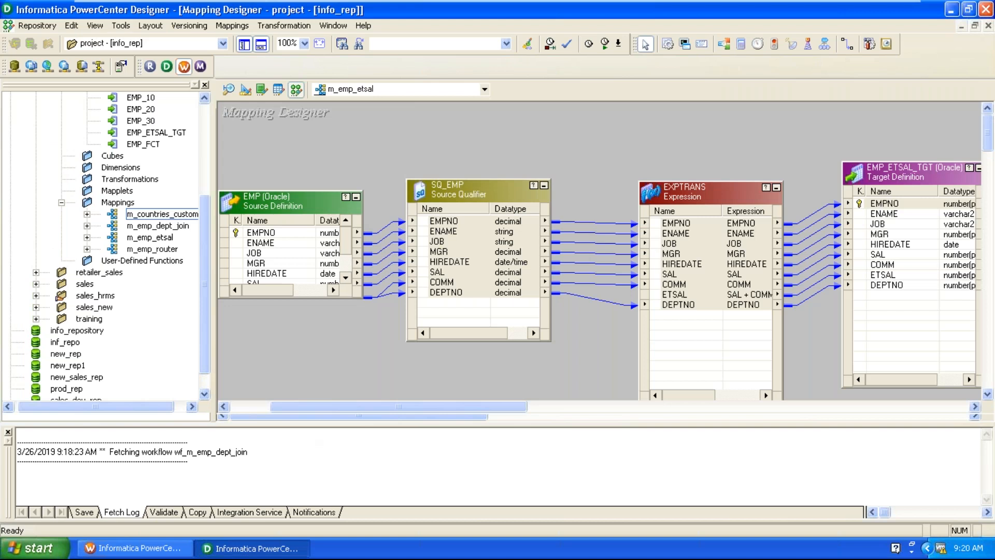
right_click(164, 213)
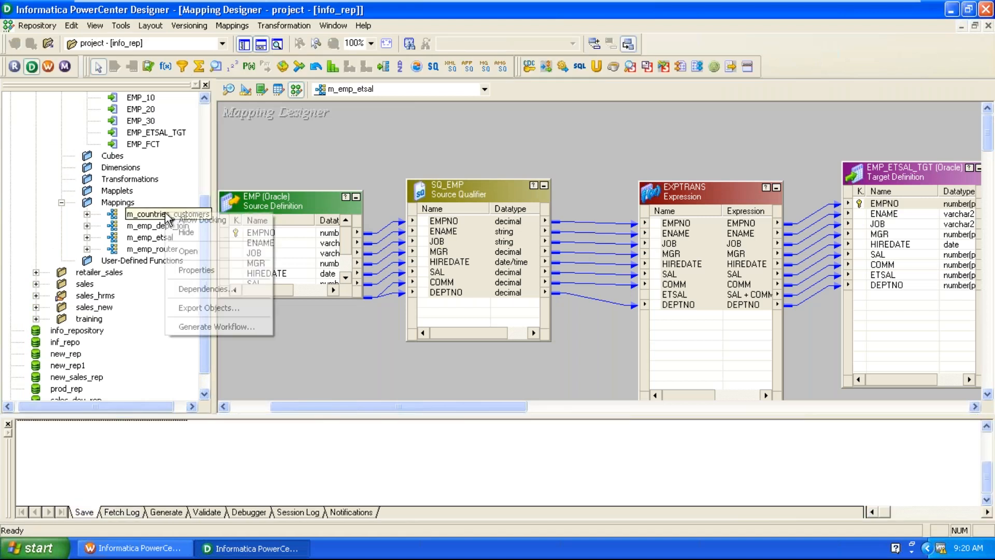
Generate a workflow for m_countries_customers with a non-reusable session and SQTRANS connection Ora_sh.
click(195, 324)
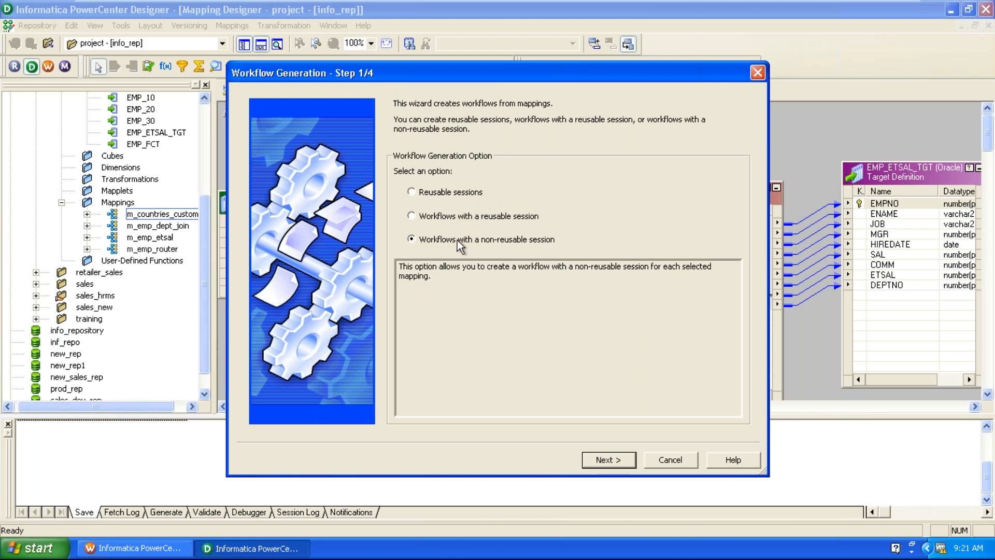
click(604, 459)
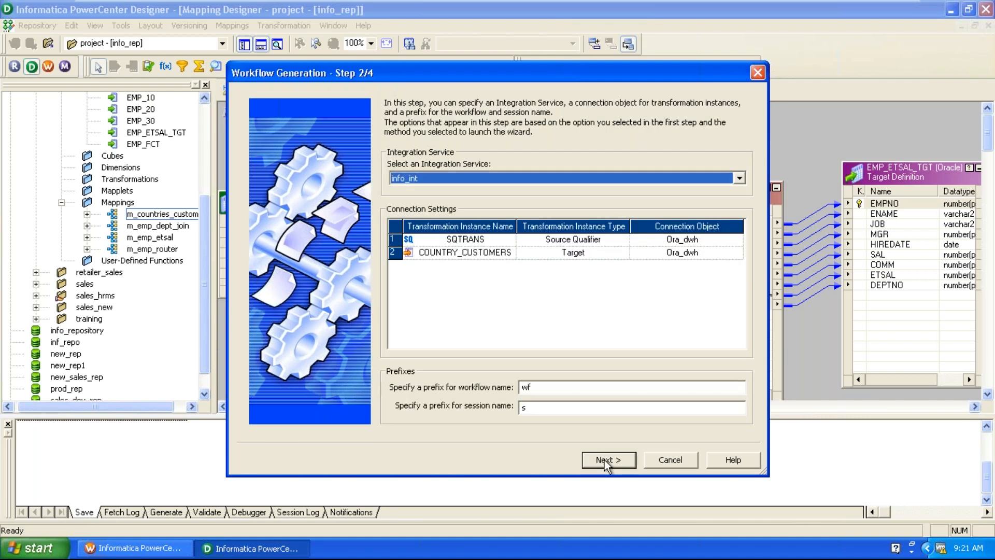
click(728, 240)
click(737, 238)
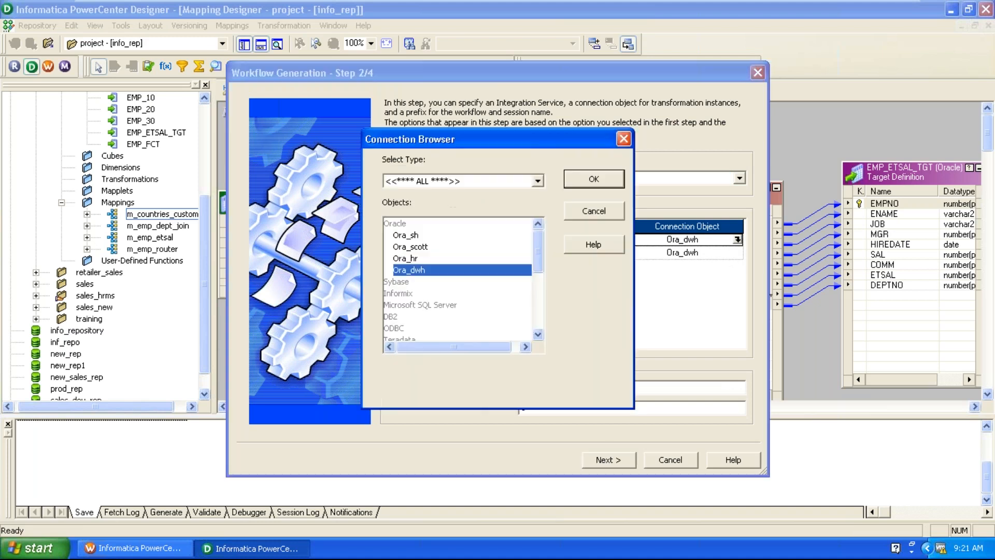
click(430, 247)
click(417, 235)
click(574, 178)
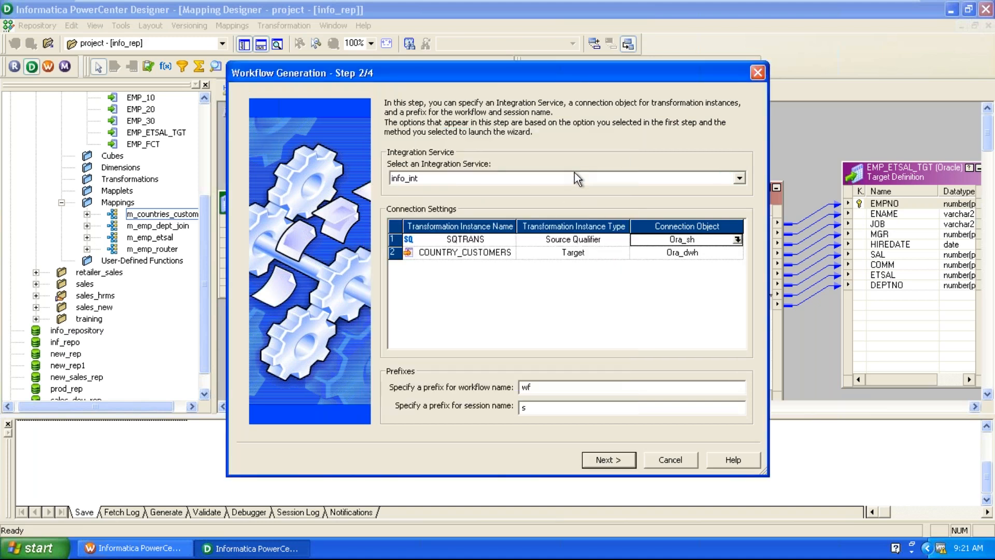
Review the COUNTRY_CUSTOMERS and SQTRANS rows and the name prefixes, then continue to step 3.
click(506, 256)
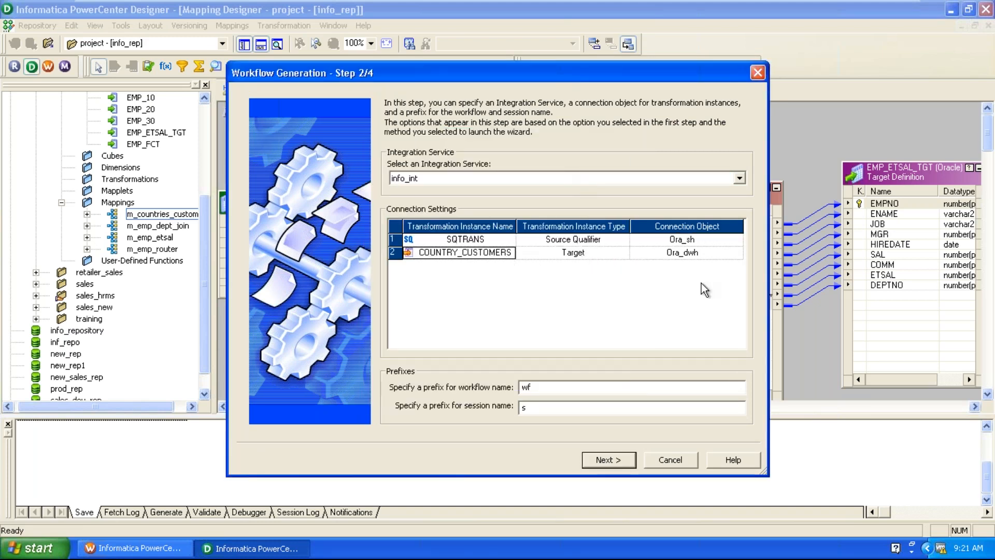
click(600, 258)
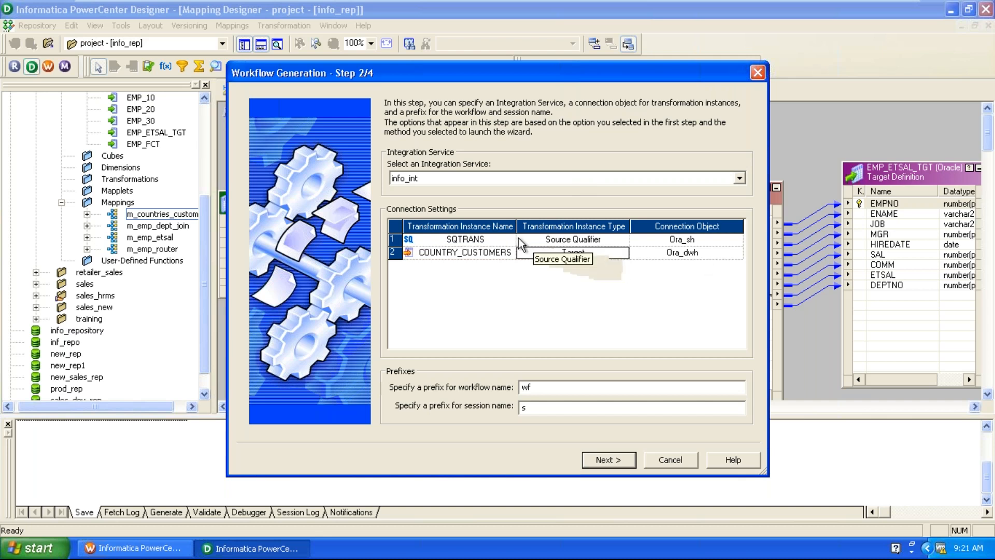
click(483, 238)
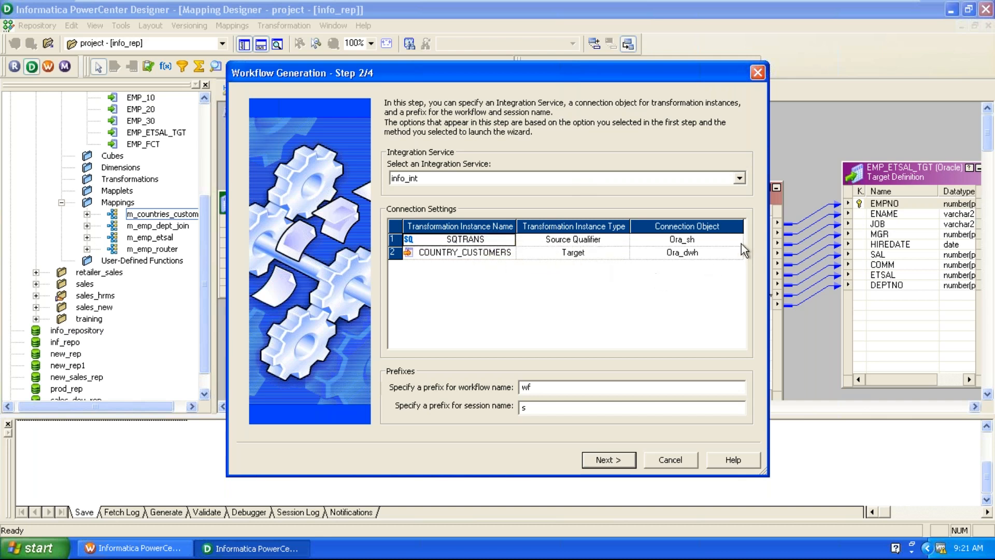
click(538, 406)
click(541, 389)
click(547, 387)
click(593, 456)
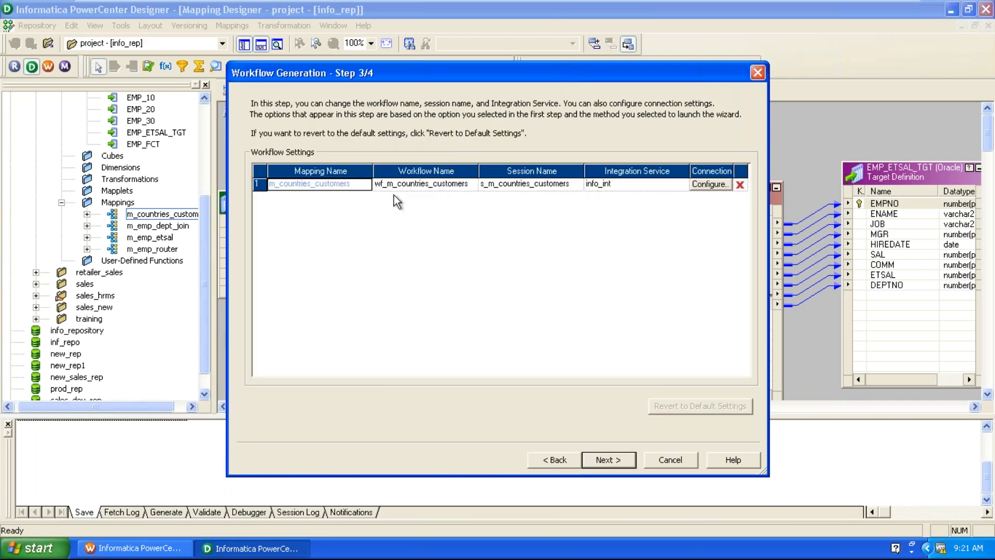
Check the connection settings, then exit the wizard after the duplicate s_m_countries_customers session error.
click(638, 188)
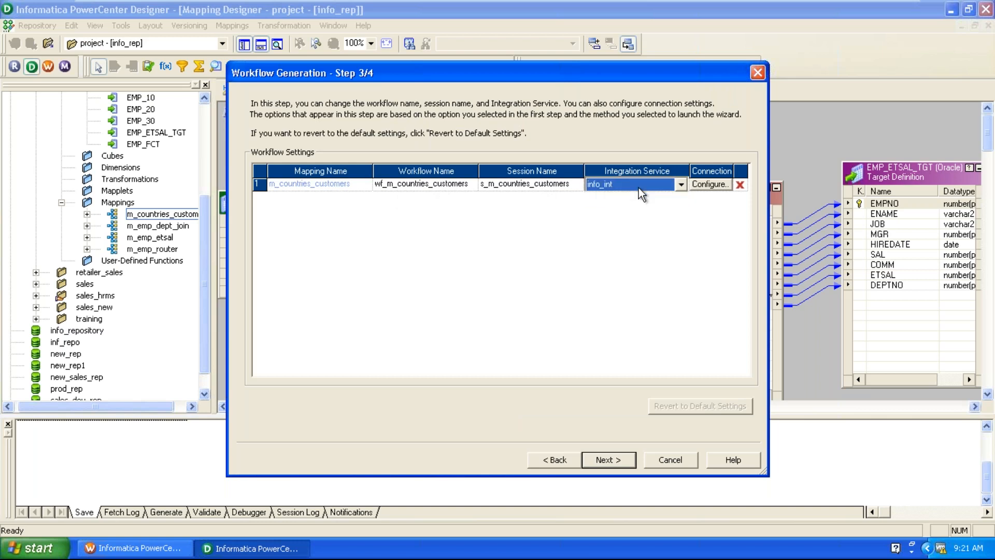
click(710, 184)
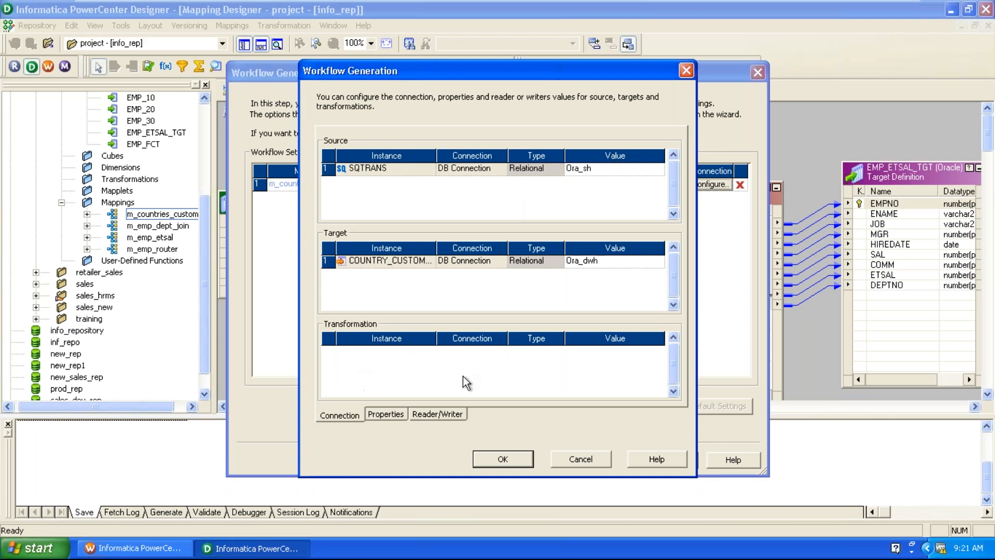
click(577, 460)
click(606, 460)
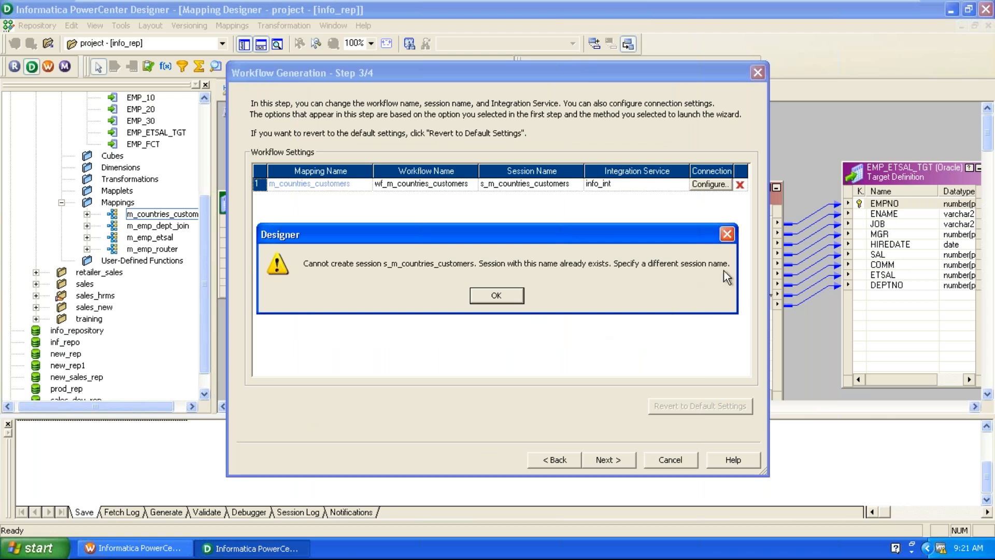
click(729, 235)
click(652, 460)
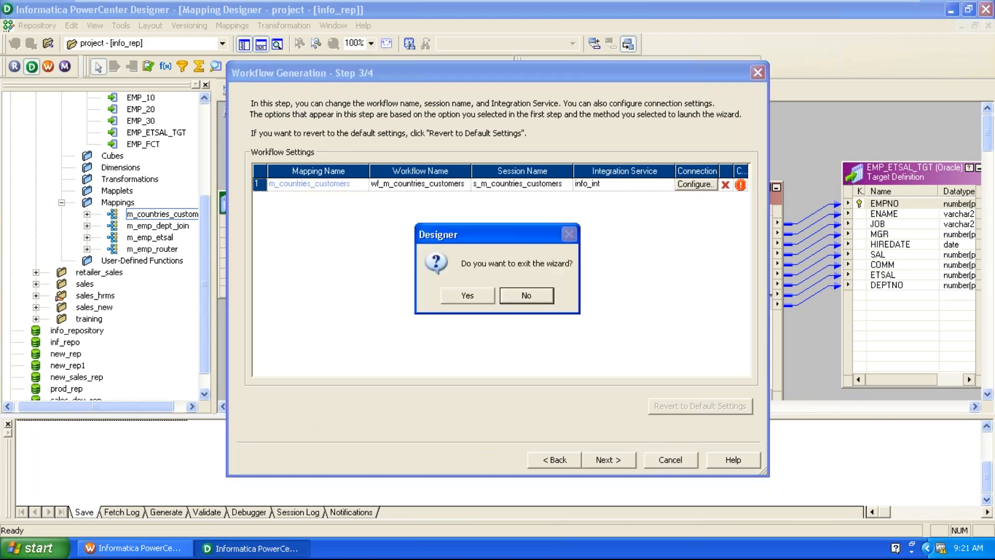
click(490, 293)
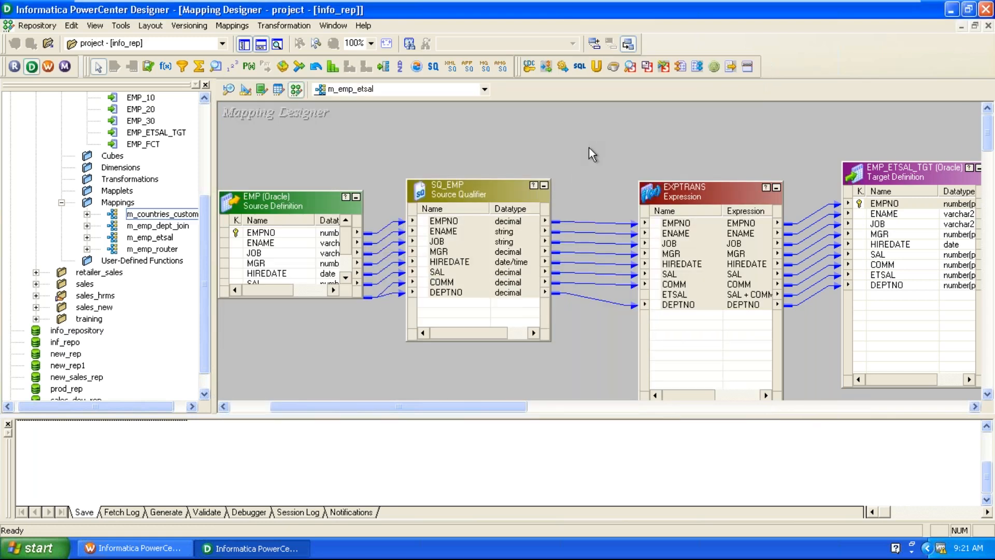
Move SQ_EMP and the EMP source down-right on the m_emp_etsal canvas, then switch to Workflow Manager.
drag(474, 204, 496, 226)
drag(333, 194, 346, 214)
click(382, 182)
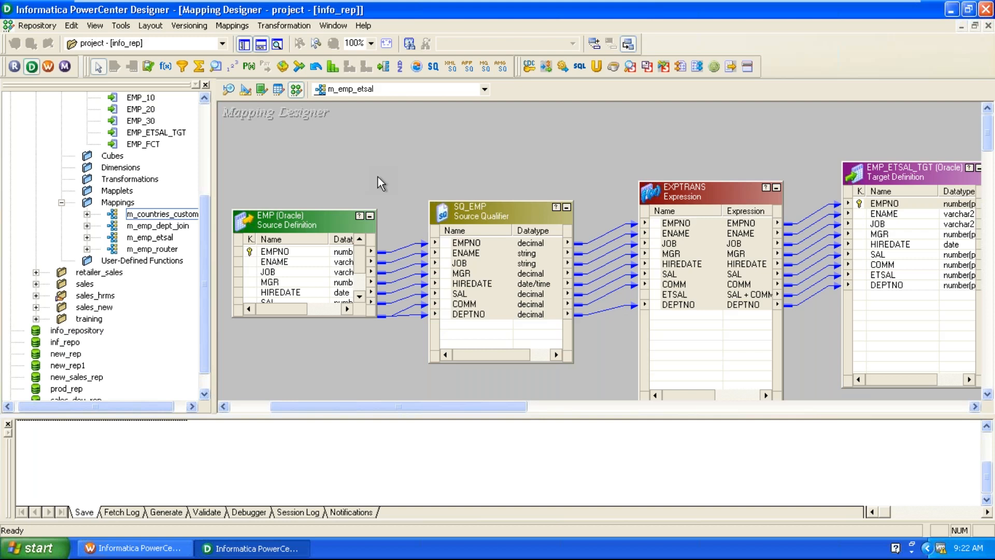
click(136, 548)
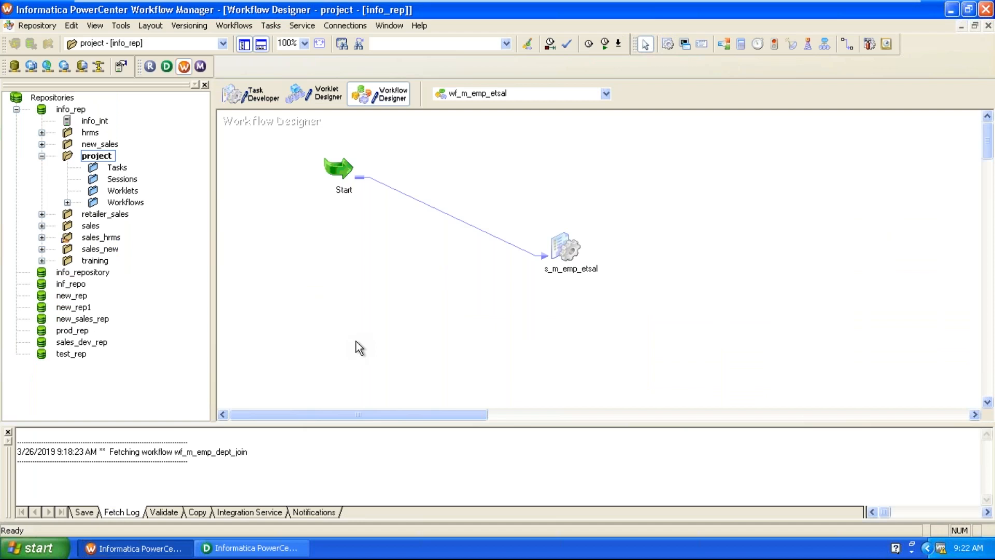
Open s_m_emp_etsal's mapping settings and set the SQ_EMP source connection to Ora_scott.
click(563, 245)
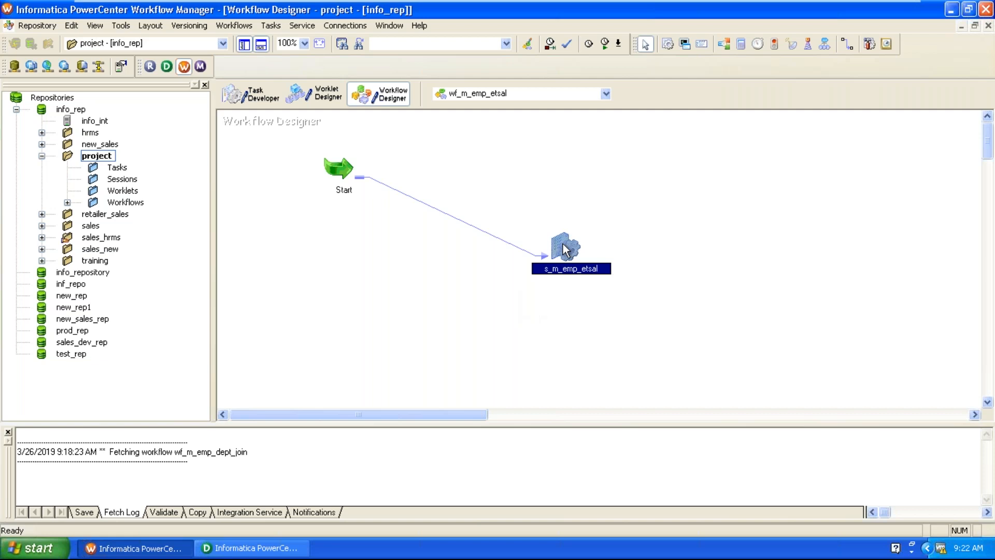
double_click(564, 248)
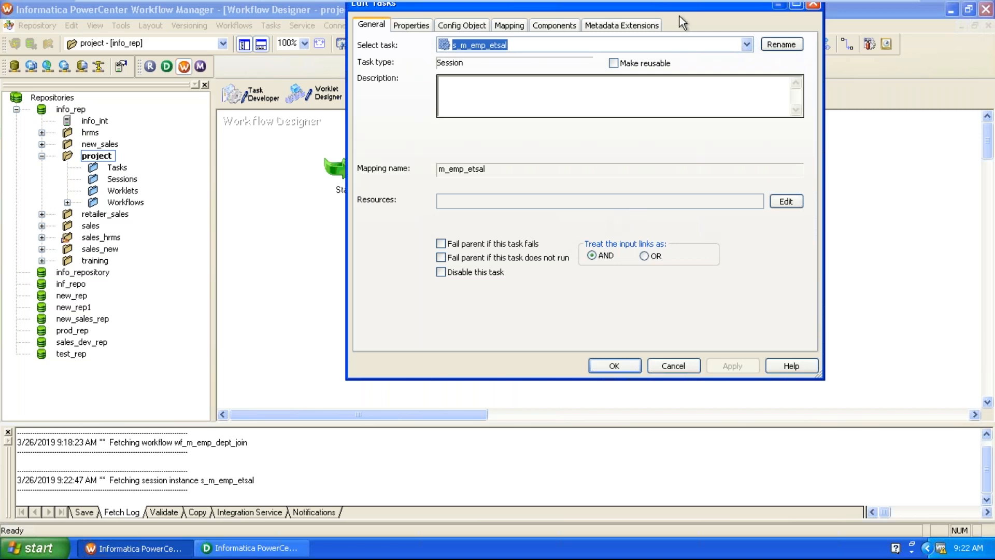
drag(680, 8, 664, 66)
click(494, 83)
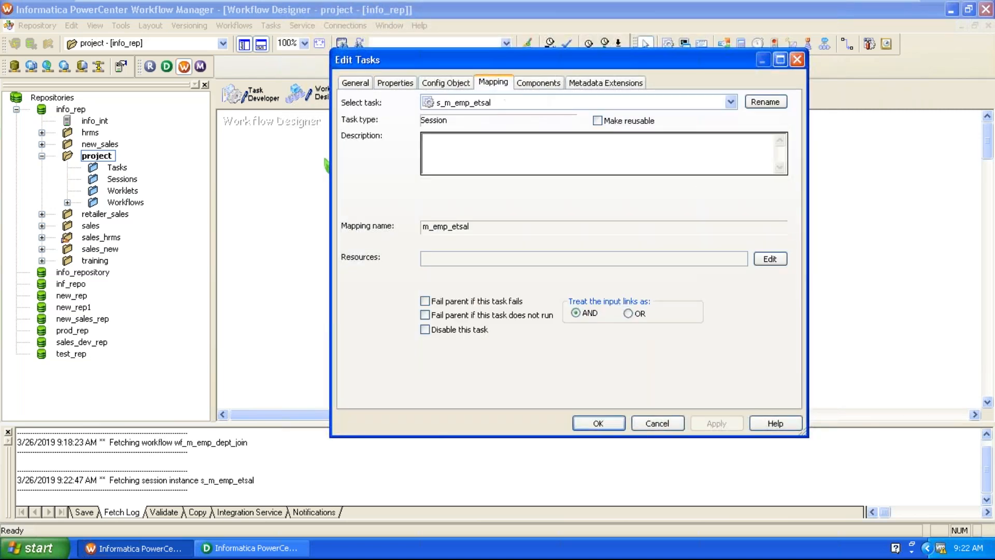
click(403, 198)
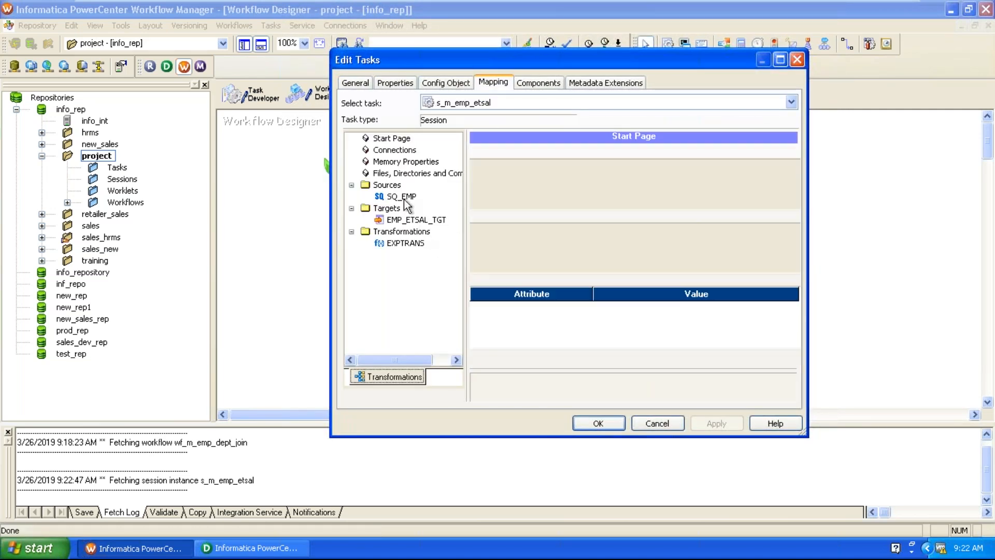
click(684, 266)
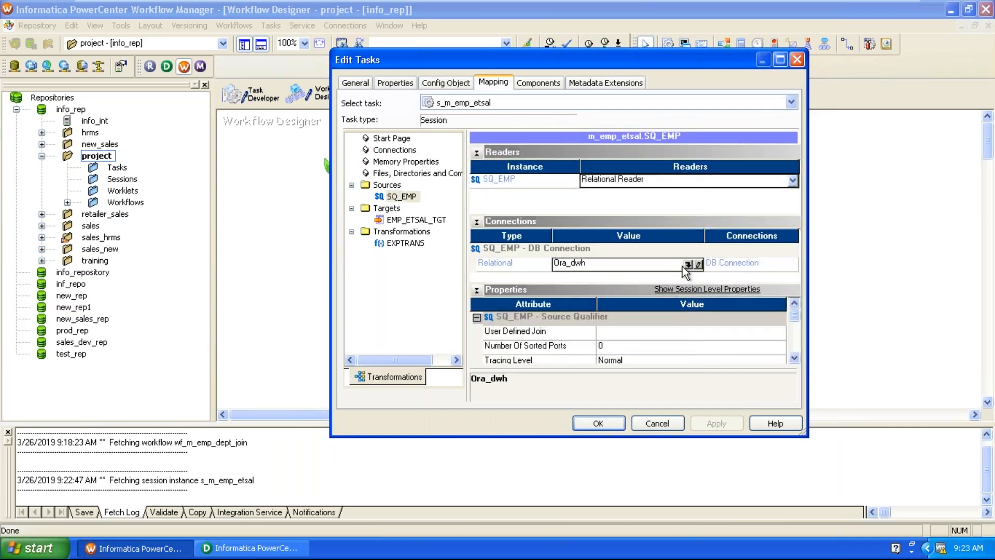
click(687, 265)
click(509, 267)
click(630, 167)
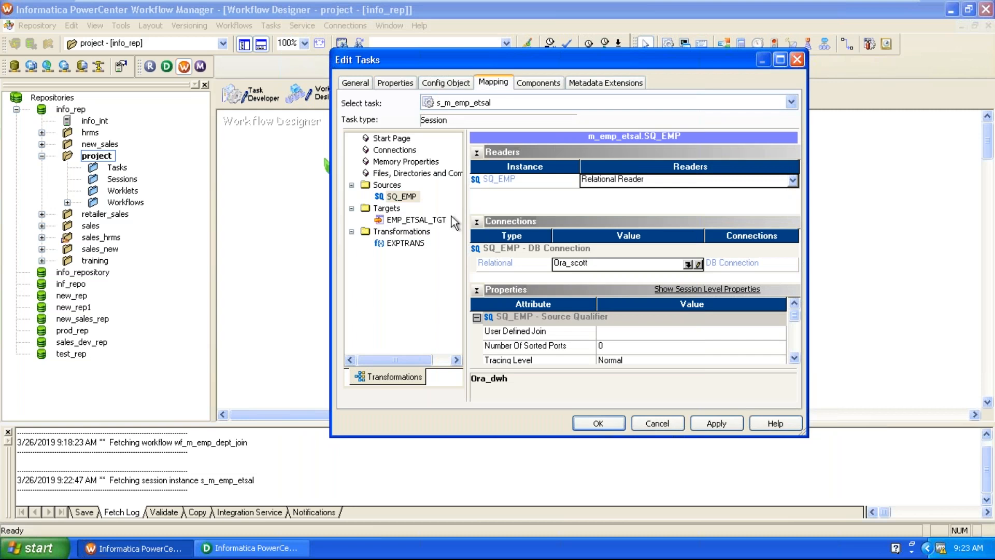
Set EMP_ETSAL_TGT's target load type to Normal and apply the changes.
click(438, 220)
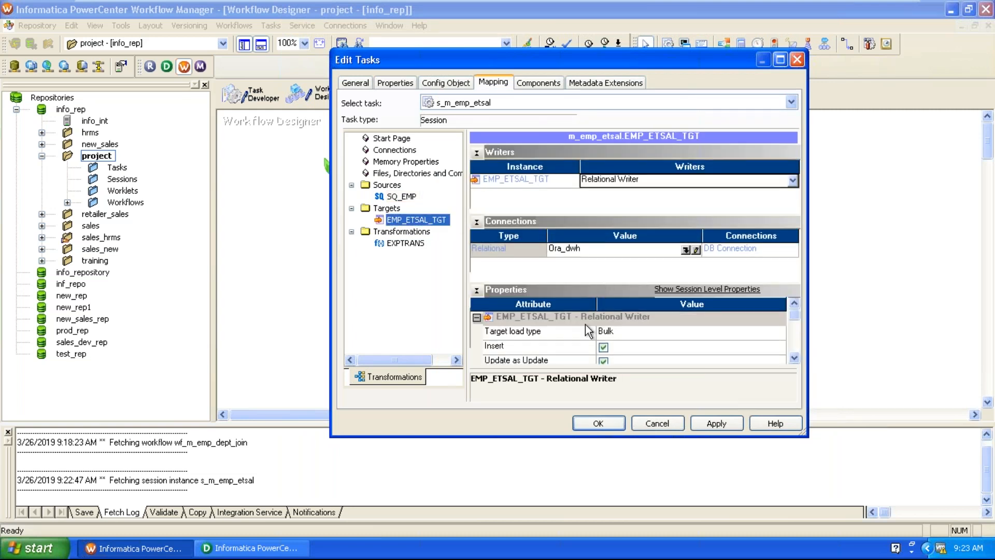
click(617, 331)
click(617, 354)
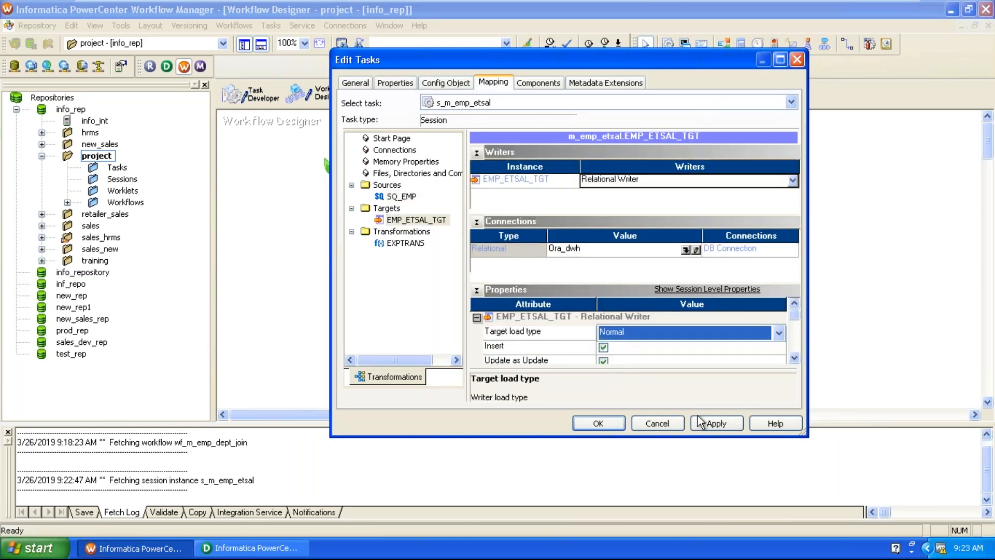
click(716, 424)
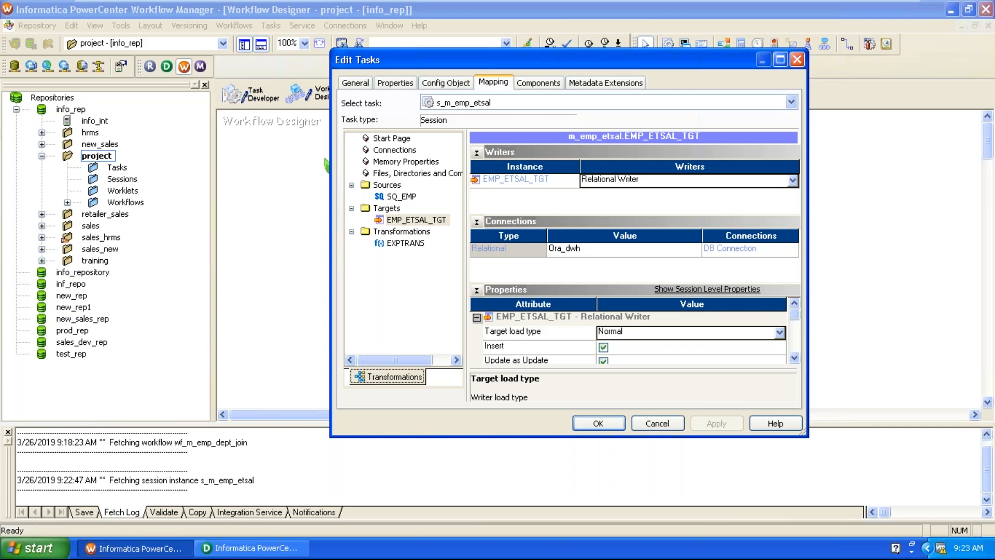
Close Edit Tasks with OK, validate and save wf_m_emp_etsal, and start the workflow.
click(600, 427)
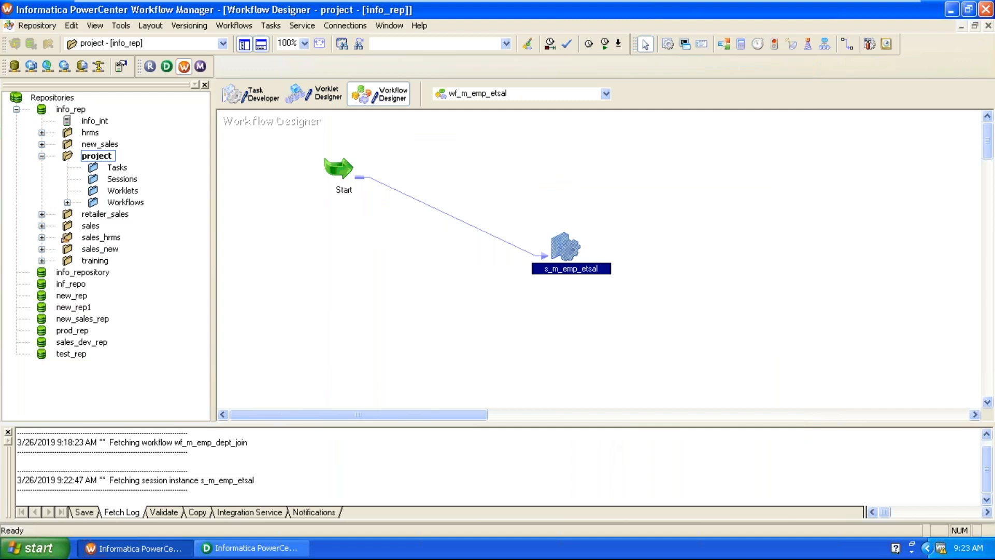
click(711, 240)
click(234, 26)
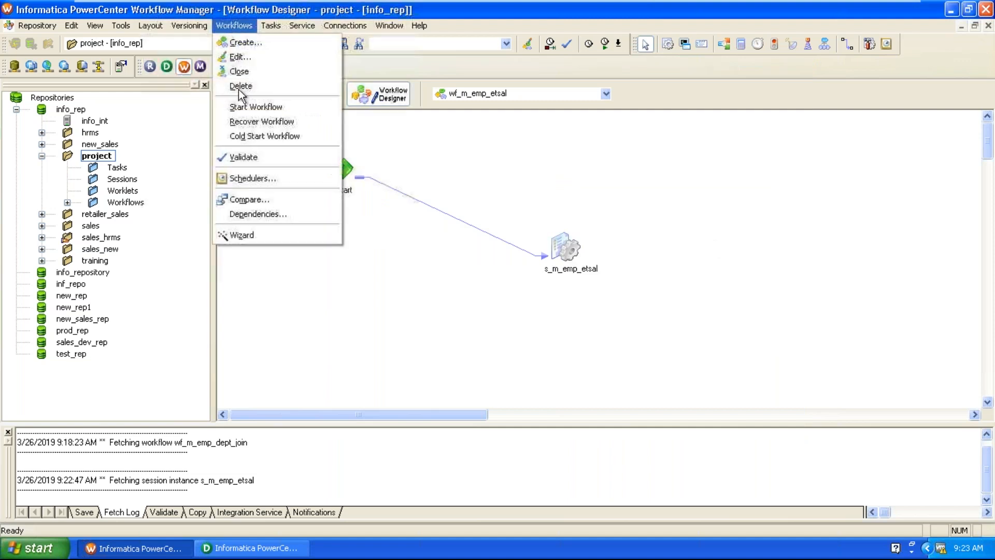
click(240, 159)
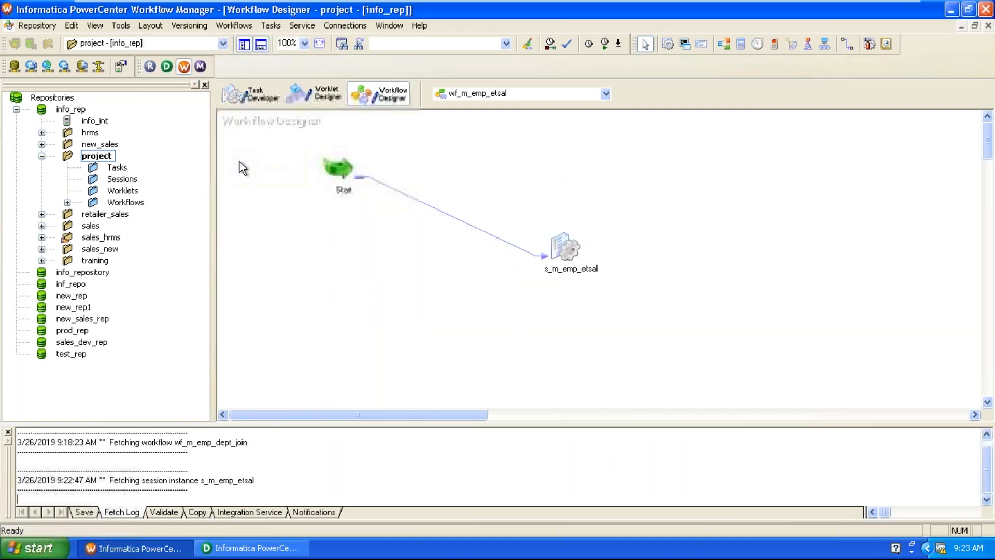
click(47, 26)
click(64, 199)
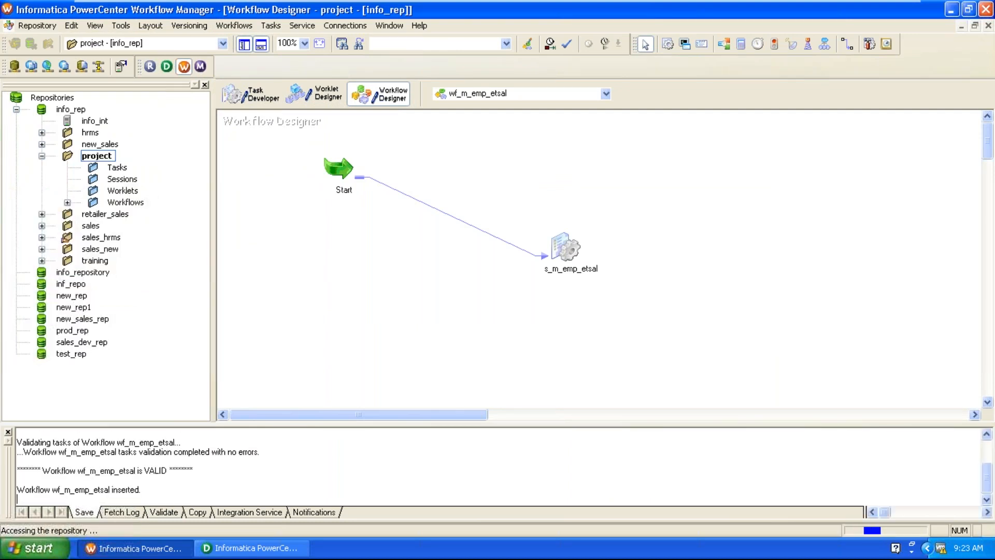
click(237, 27)
click(250, 107)
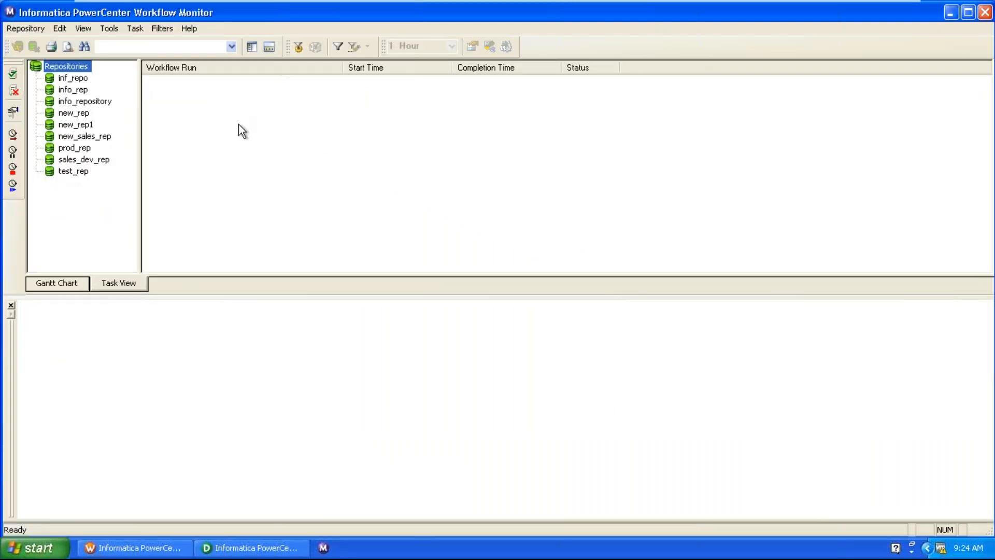
Connect to the info_rep repository, logging in with the repository password.
right_click(78, 90)
click(156, 95)
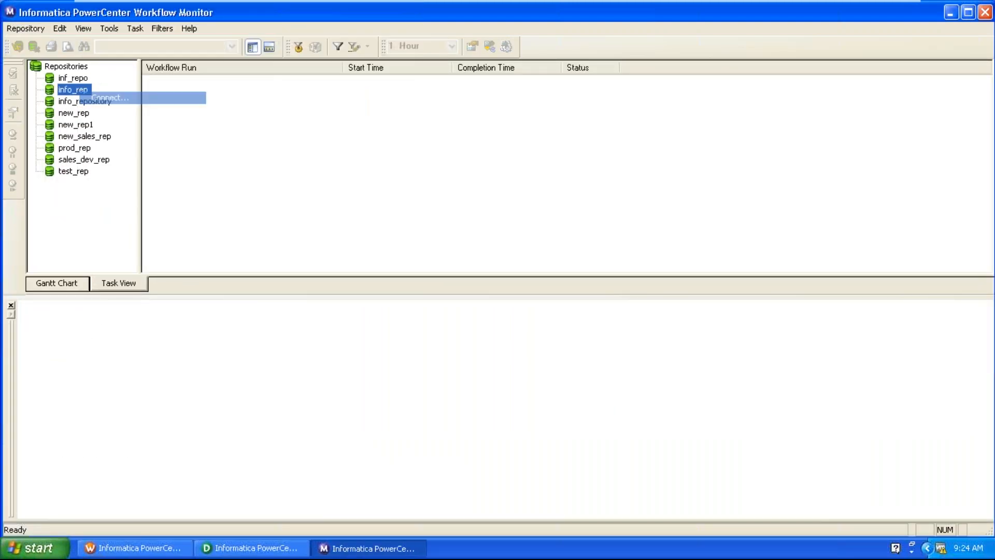
click(447, 291)
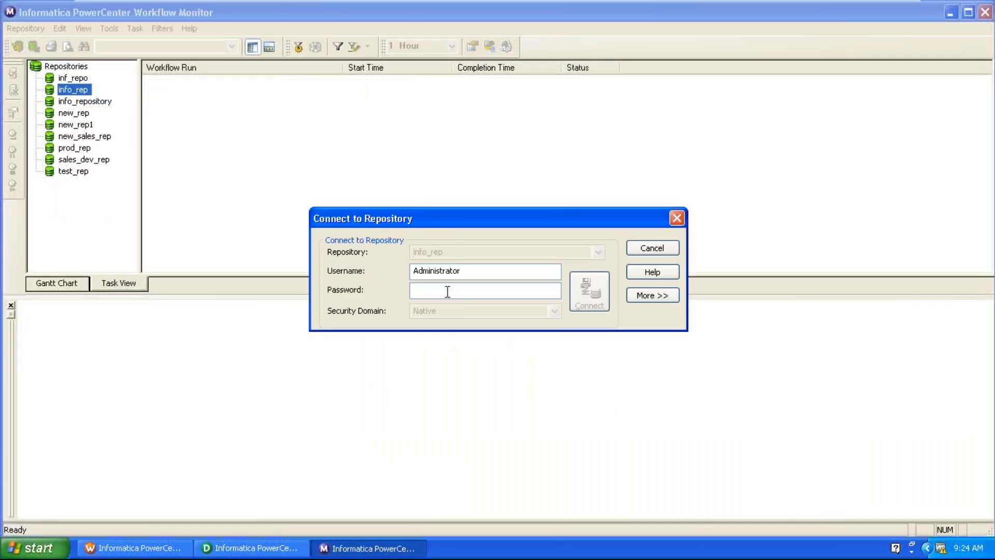
text(•••••)
key(Return)
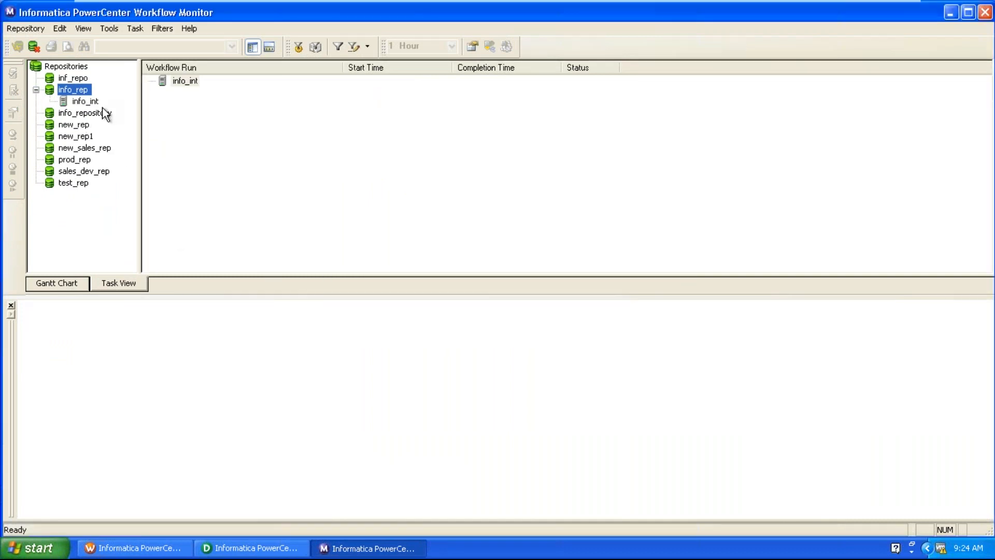
Connect to the info_int service and select the project folder's s_m_emp_etsal session run.
right_click(92, 102)
click(104, 102)
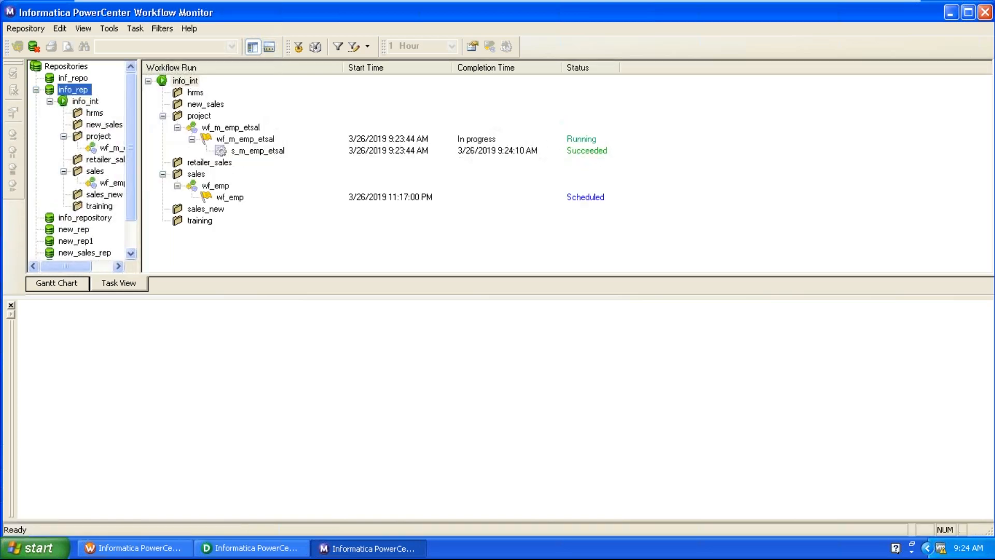
click(98, 135)
click(252, 108)
Open the s_m_emp_etsal run properties, confirm 14 source and target rows succeeded, and return to Designer.
right_click(253, 110)
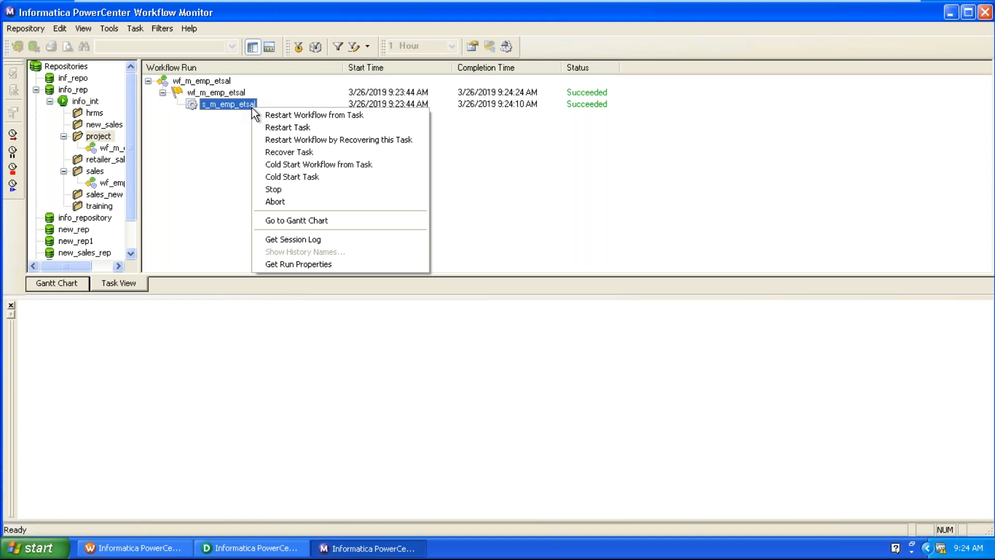
click(289, 265)
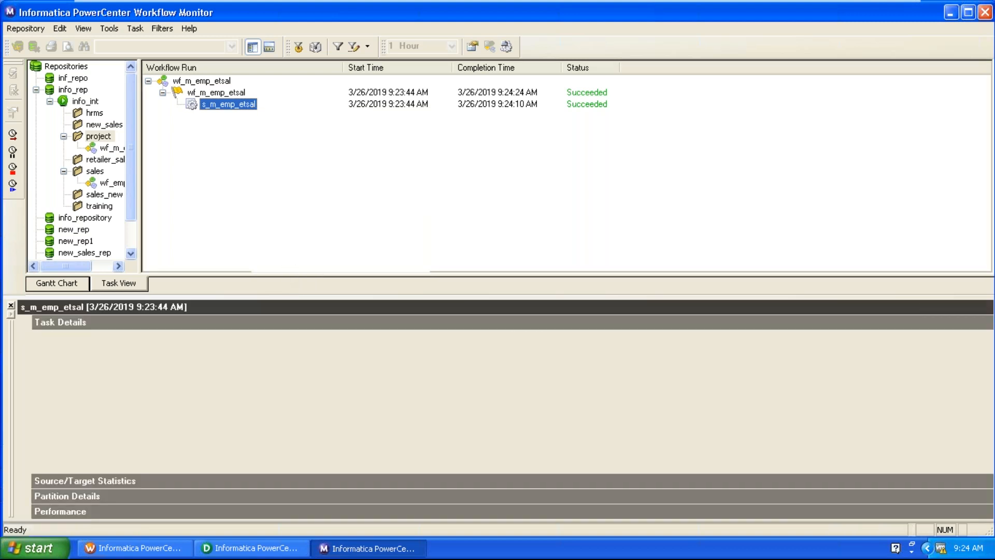
click(555, 394)
scroll(556, 415, down, 3)
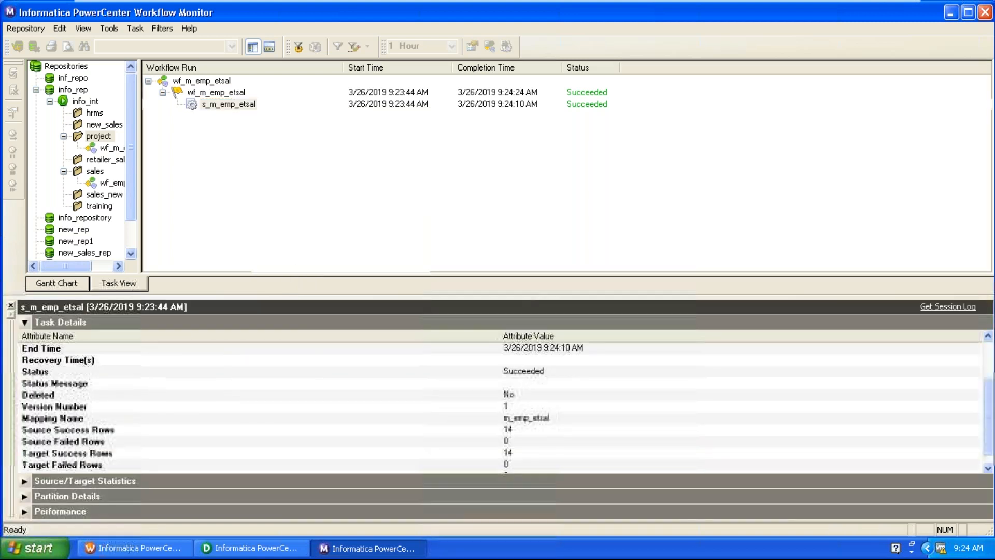
click(522, 421)
click(530, 438)
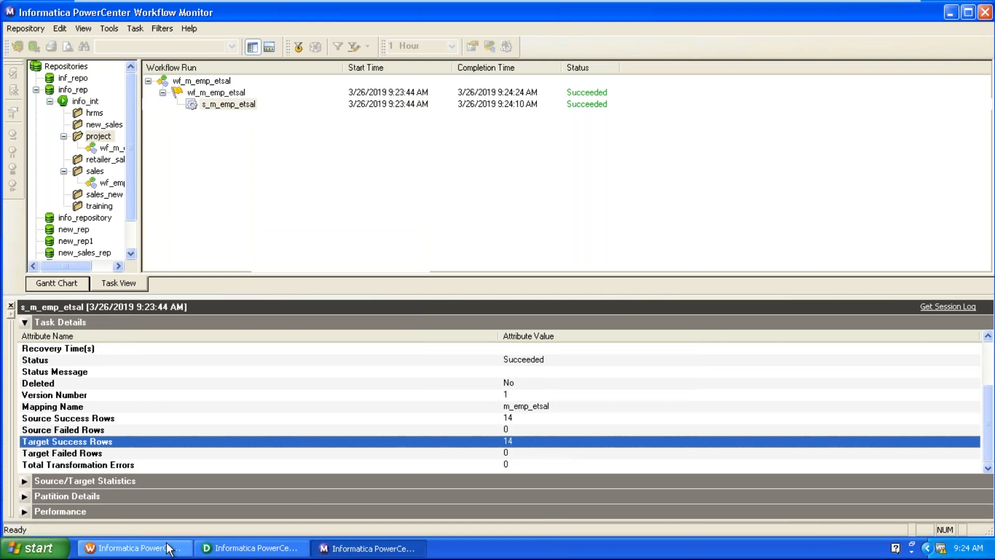
click(241, 548)
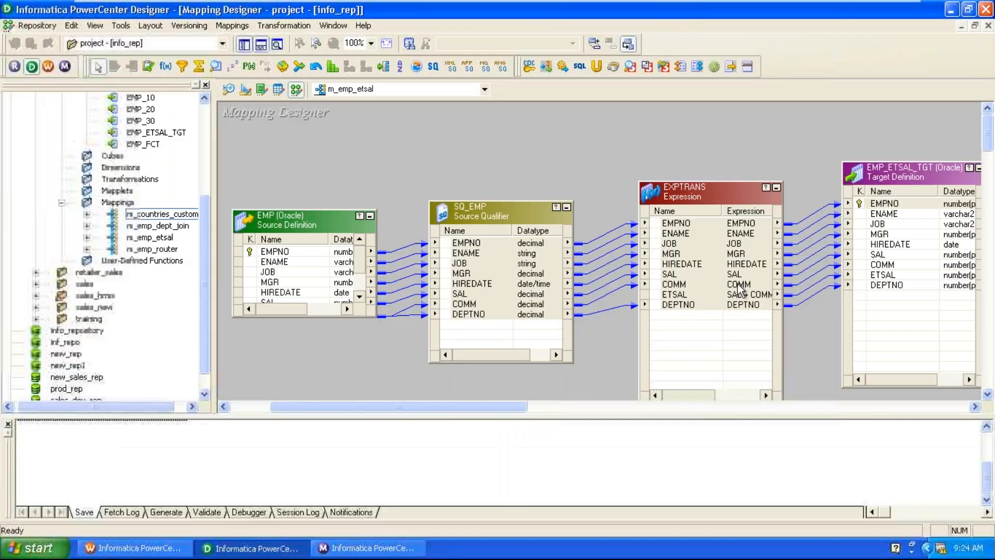
Preview EMP_ETSAL_TGT data from the ora_dwh ODBC source, entering the database username and password.
right_click(891, 173)
click(840, 210)
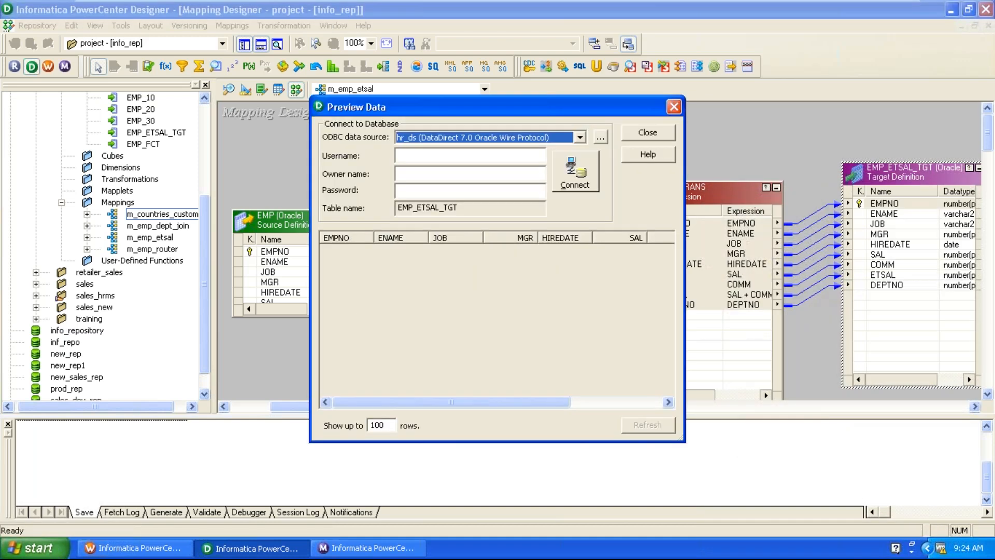
click(504, 139)
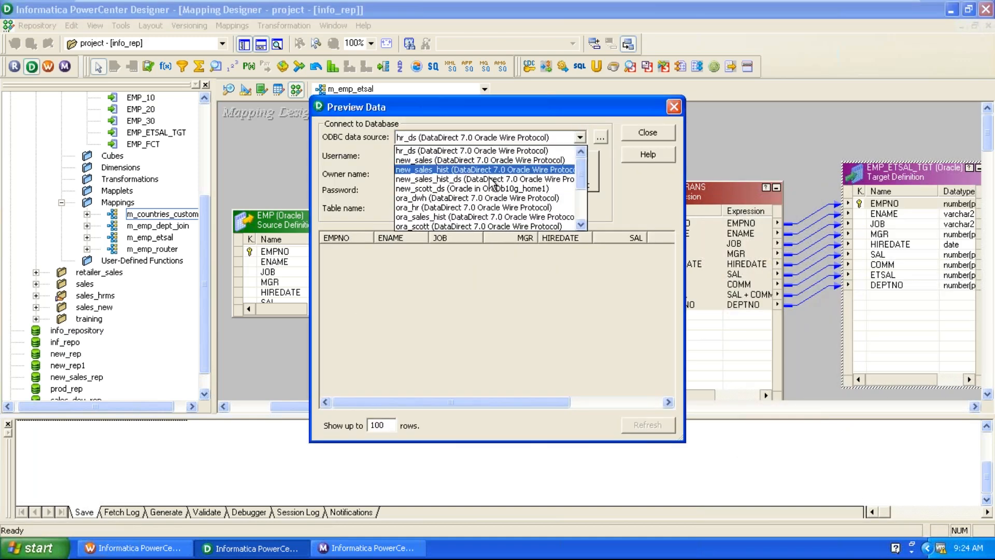
click(488, 198)
click(481, 150)
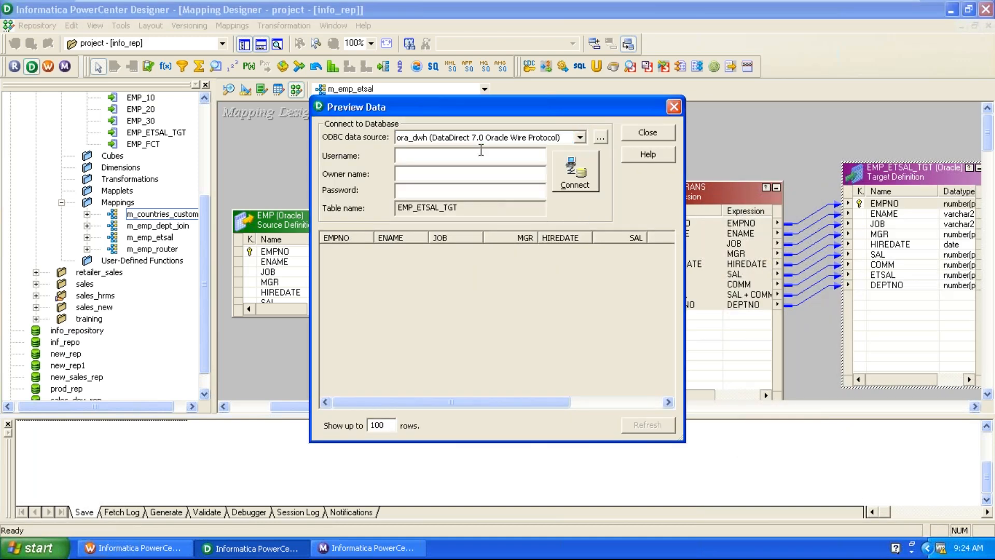
text(dwh)
key(Tab)
text(dwh)
key(Return)
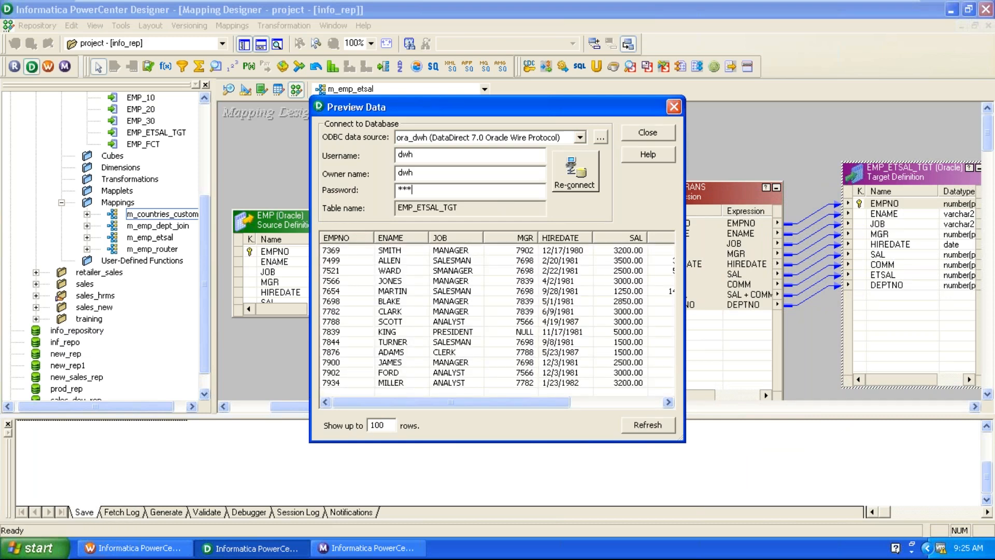
Scroll the preview grid right to inspect the computed ETSAL values, e.g. 3800.00.
drag(495, 404, 537, 406)
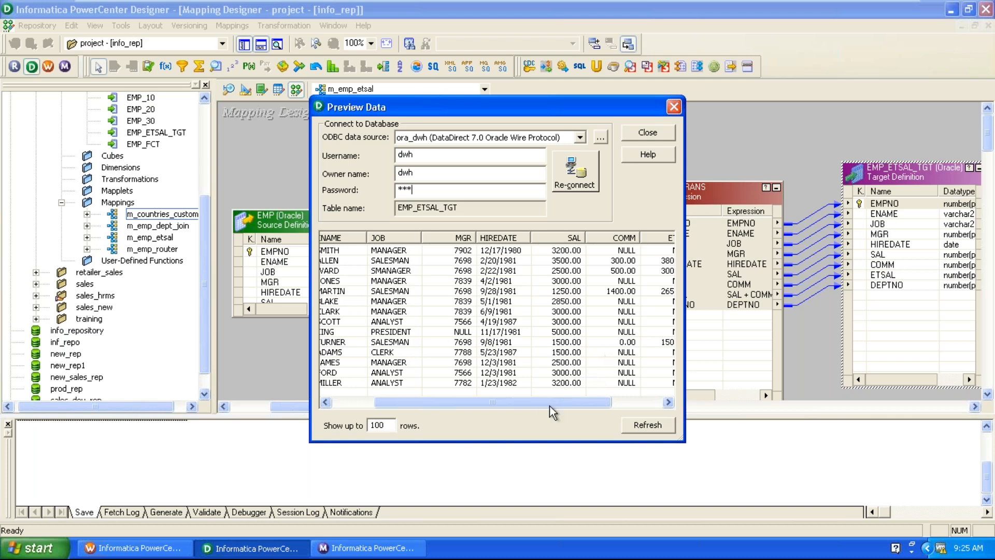
drag(562, 403, 630, 405)
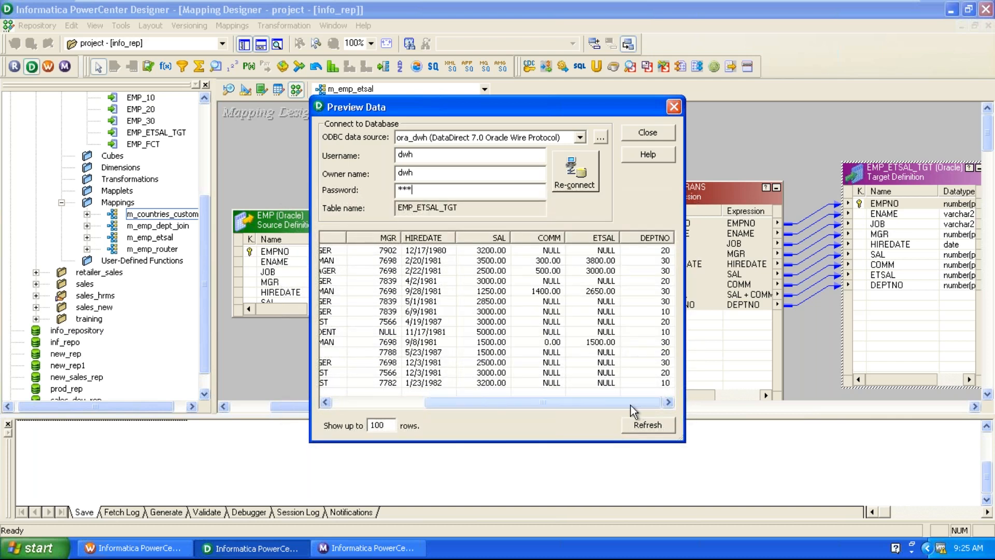
click(509, 251)
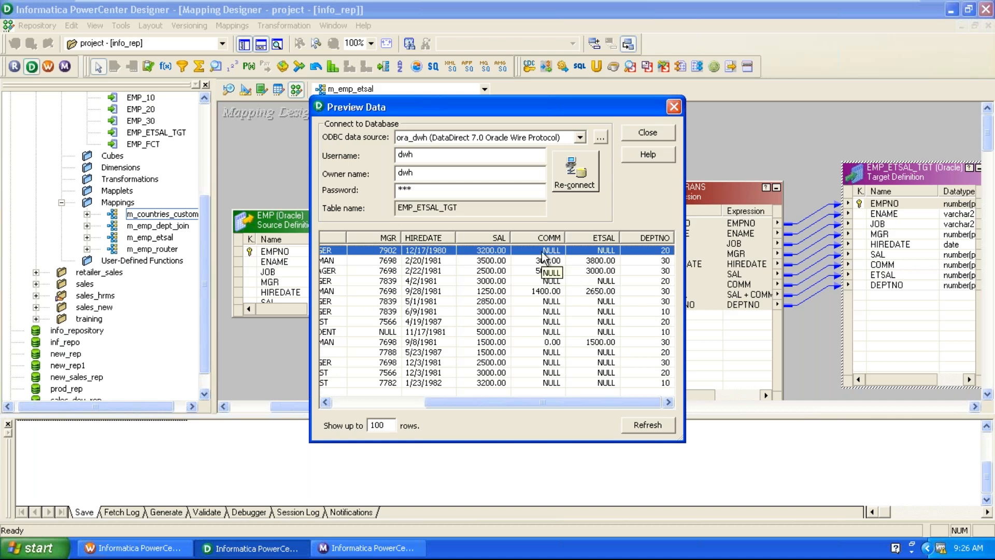
Close the data preview and open the EXPTRANS ETSAL port's SAL + COMM expression for editing.
click(674, 107)
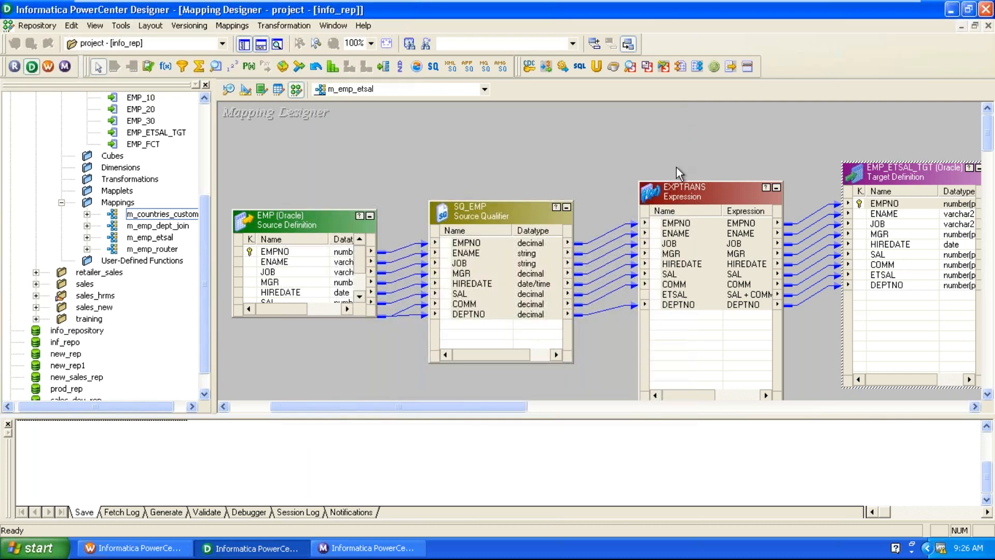
double_click(685, 196)
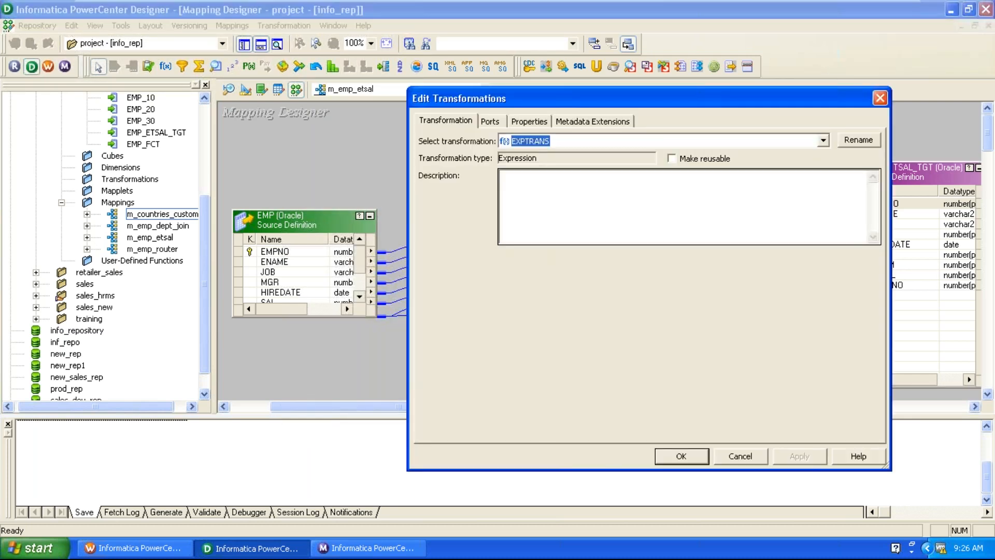
click(492, 122)
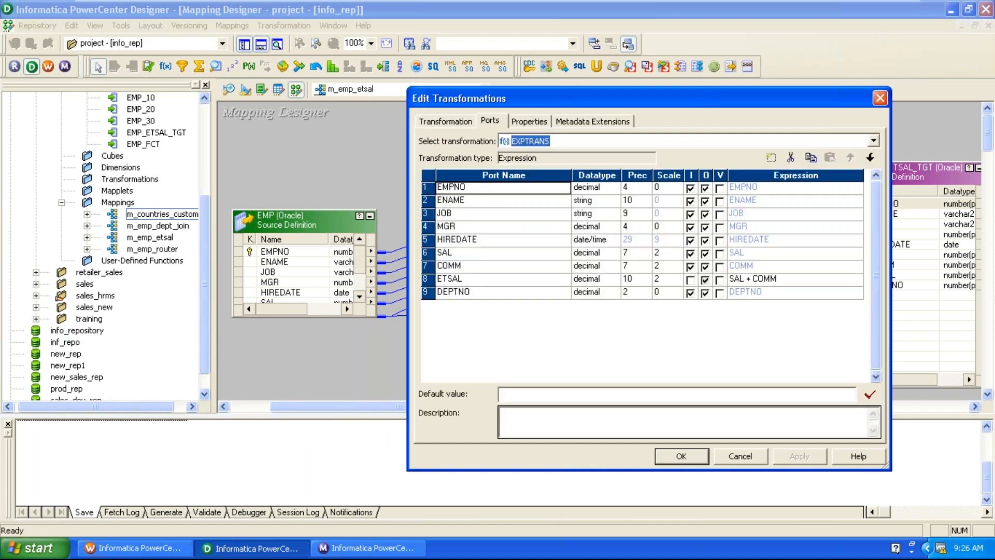
click(843, 288)
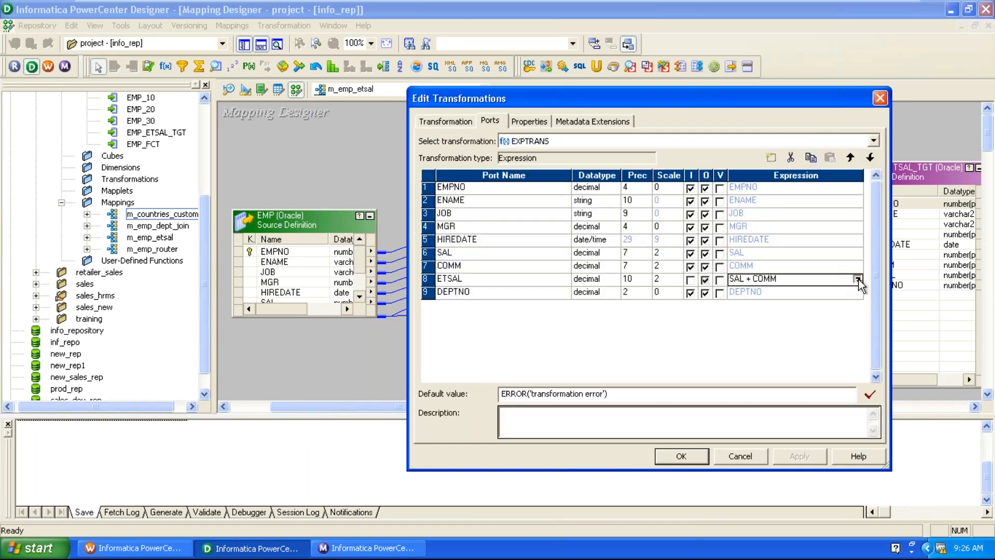
click(858, 280)
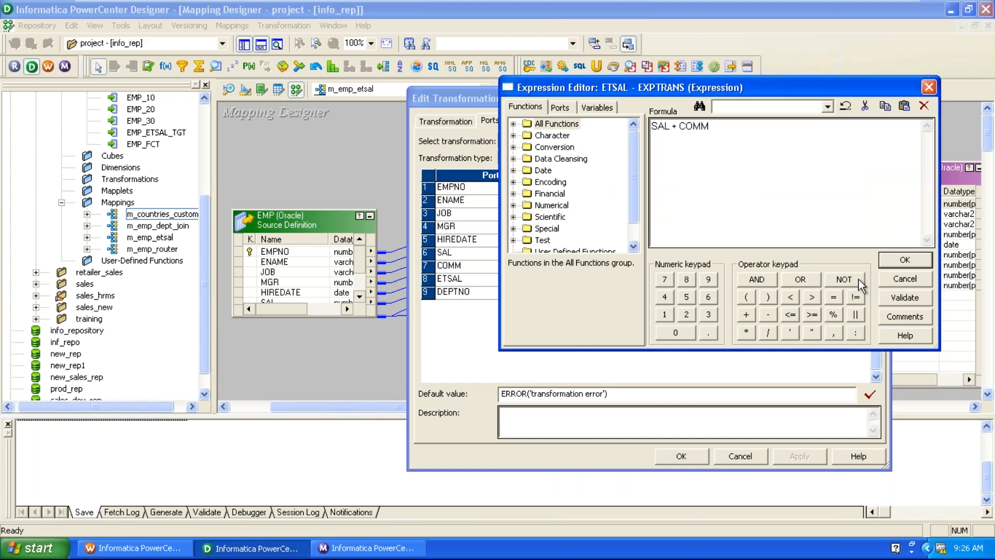
Rewrite the ETSAL formula as SAL + decode(COMM,null,0,COMM).
click(680, 127)
text(decod)
key(BackSpace)
text(de()
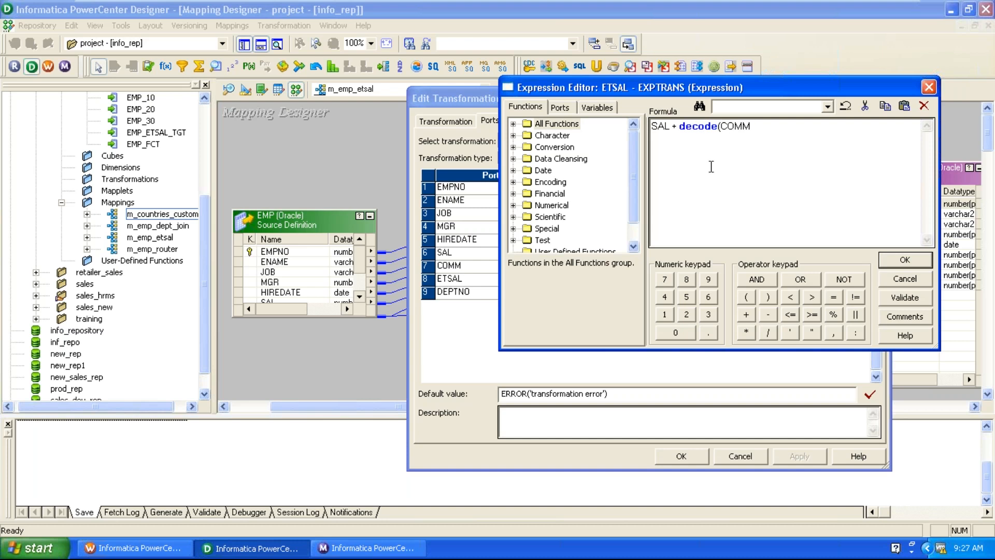
click(771, 134)
text(,null,0,comm))
click(774, 125)
Validate that the new formula parses, then apply it to EXPTRANS.
click(911, 300)
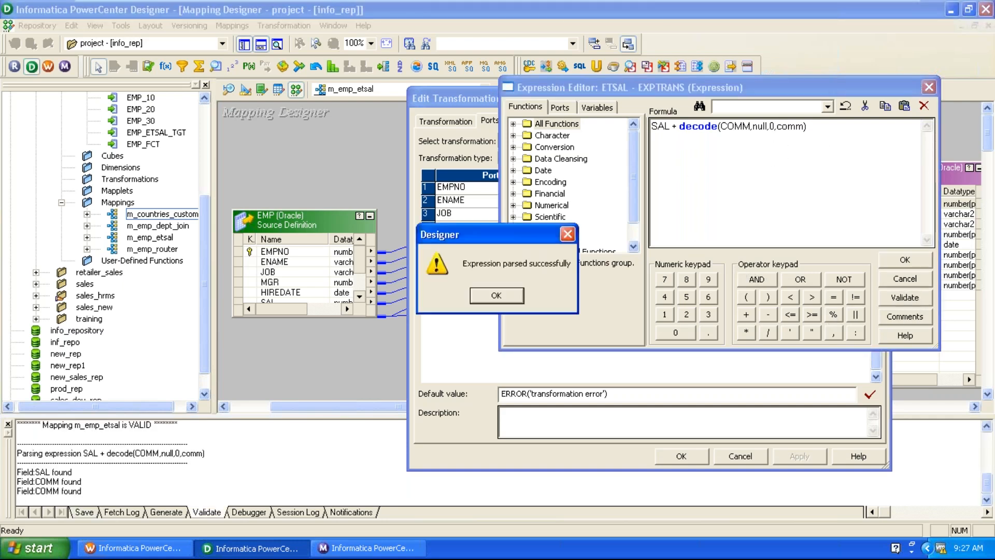
click(518, 293)
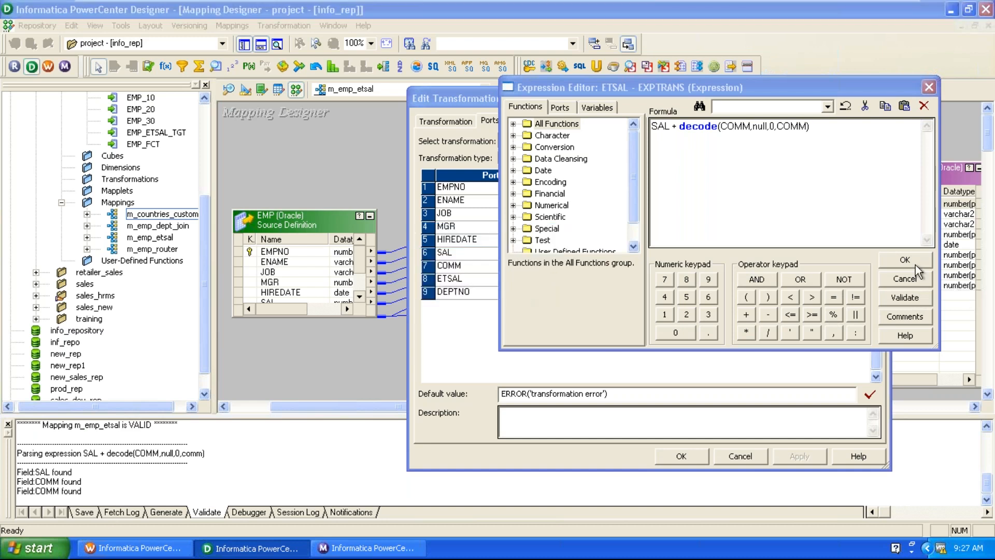
click(915, 264)
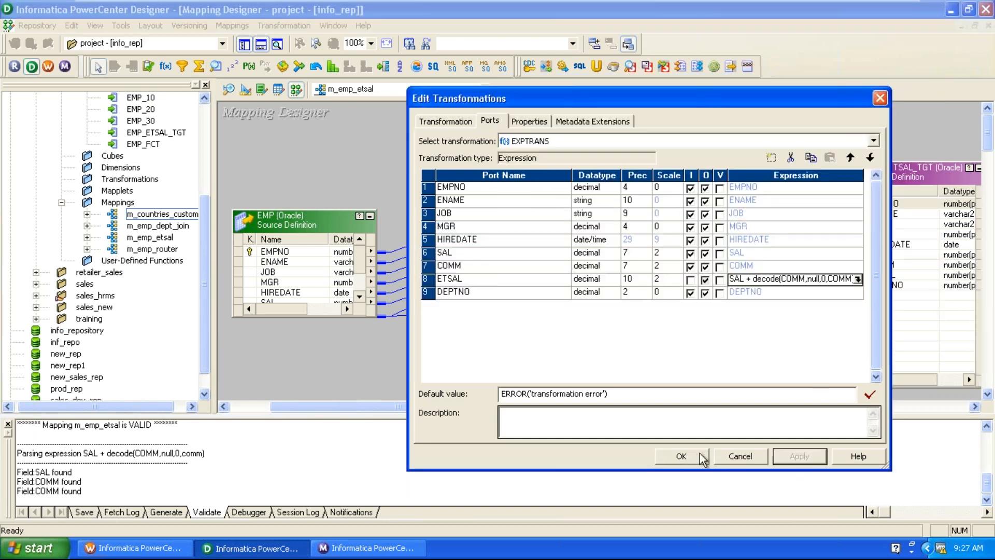
click(686, 459)
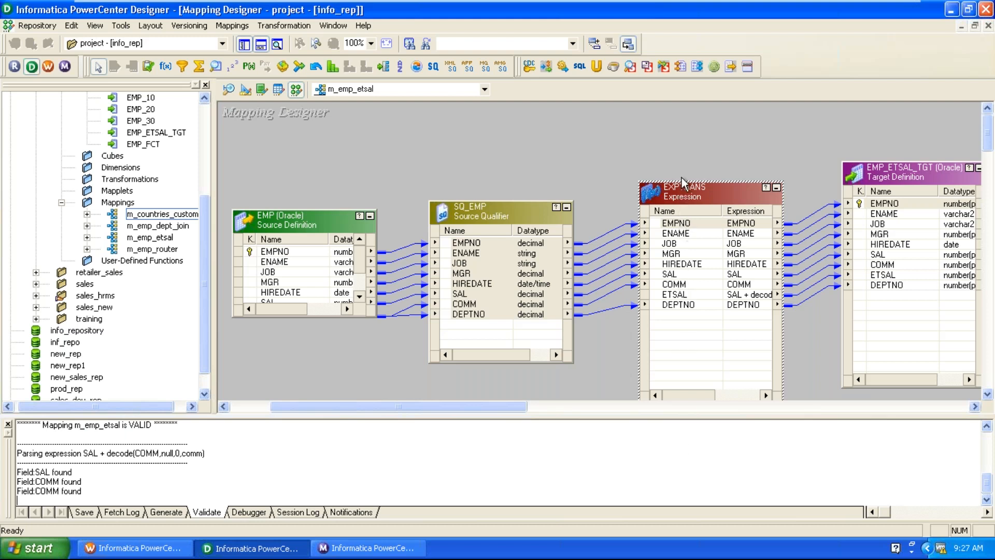
click(687, 154)
Validate m_emp_etsal so it reports VALID, then save the repository.
click(232, 26)
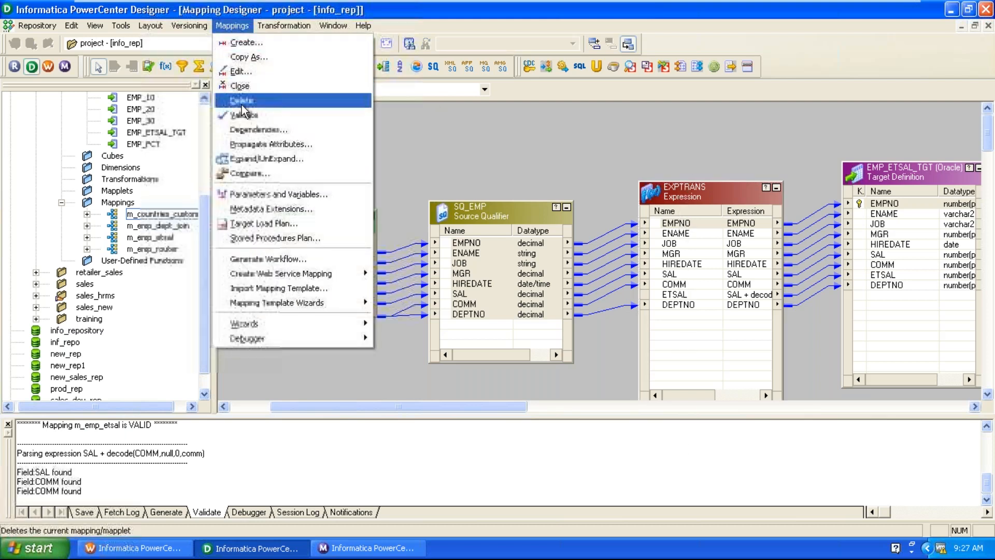
click(242, 114)
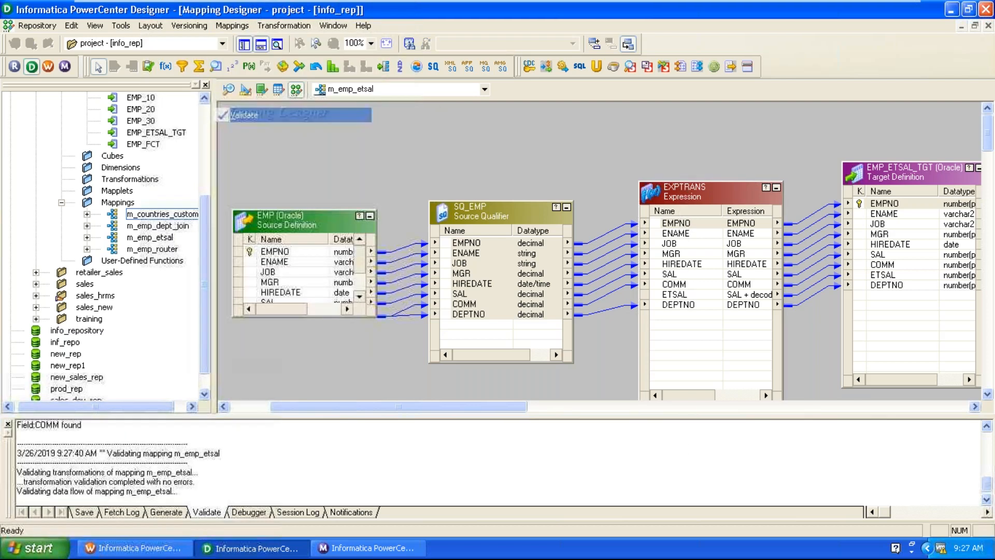
click(37, 26)
click(57, 219)
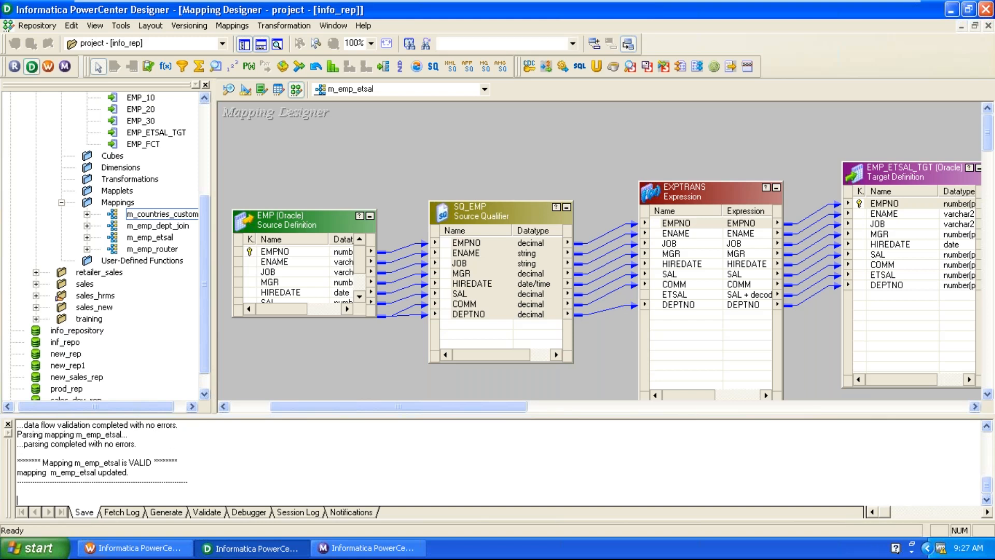
In Workflow Manager, refresh the mapping of session s_m_emp_etsal and open its Edit Tasks settings.
click(88, 549)
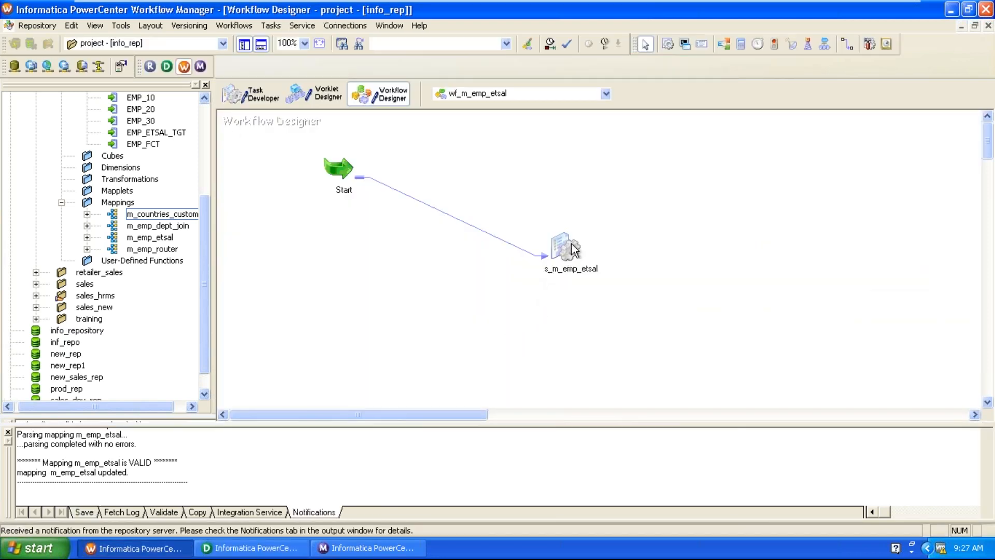
right_click(570, 241)
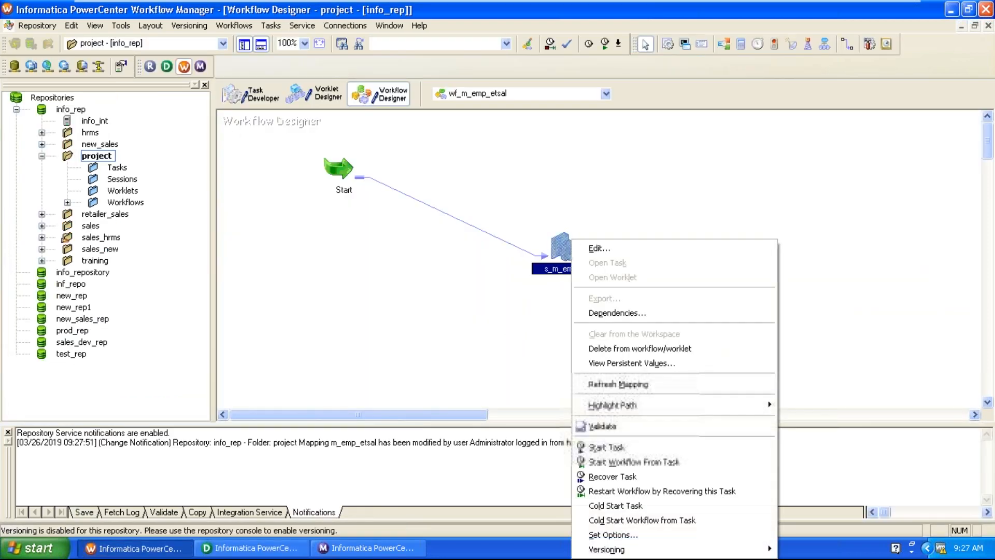
click(629, 383)
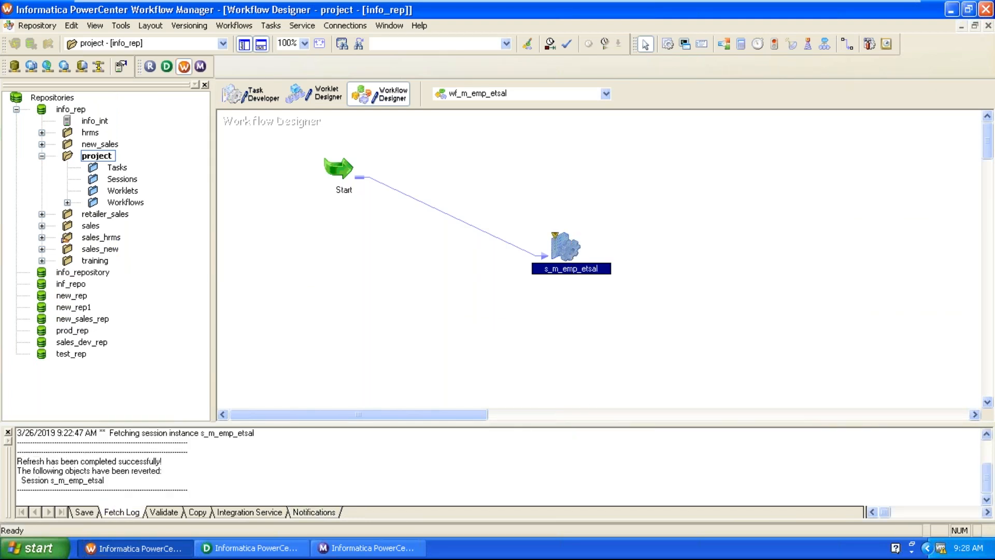
click(670, 270)
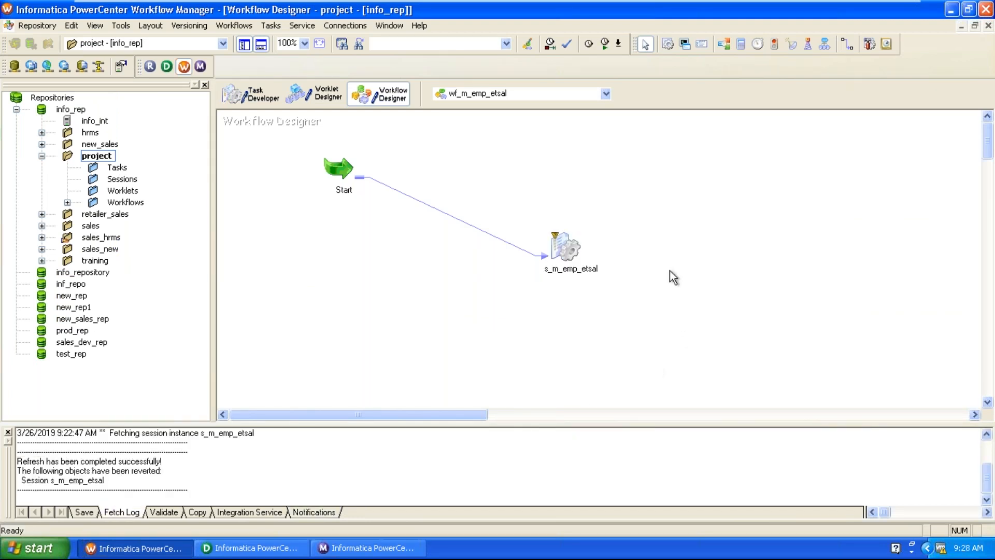
double_click(559, 248)
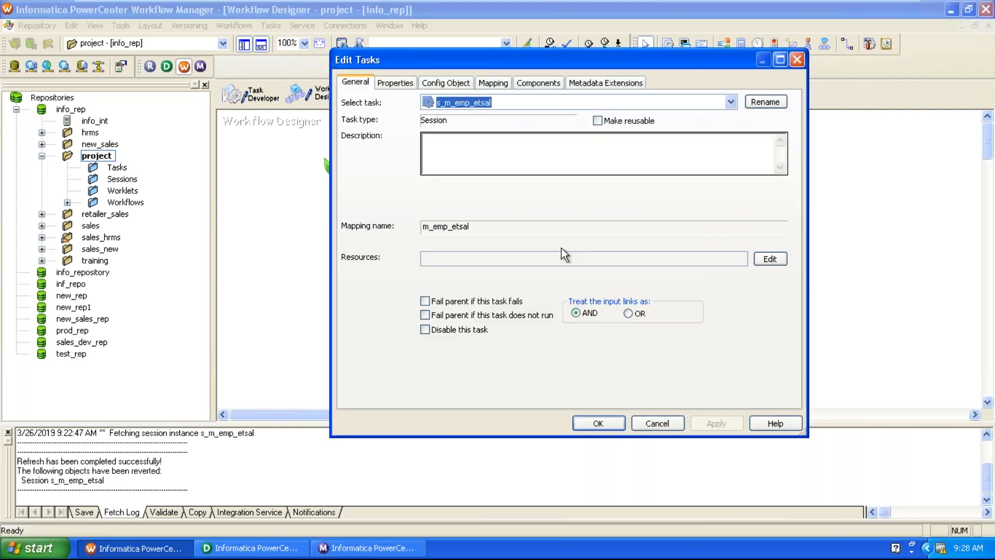
Turn on the Truncate target table option for EMP_ETSAL_TGT in the session's Mapping settings and apply it.
click(492, 83)
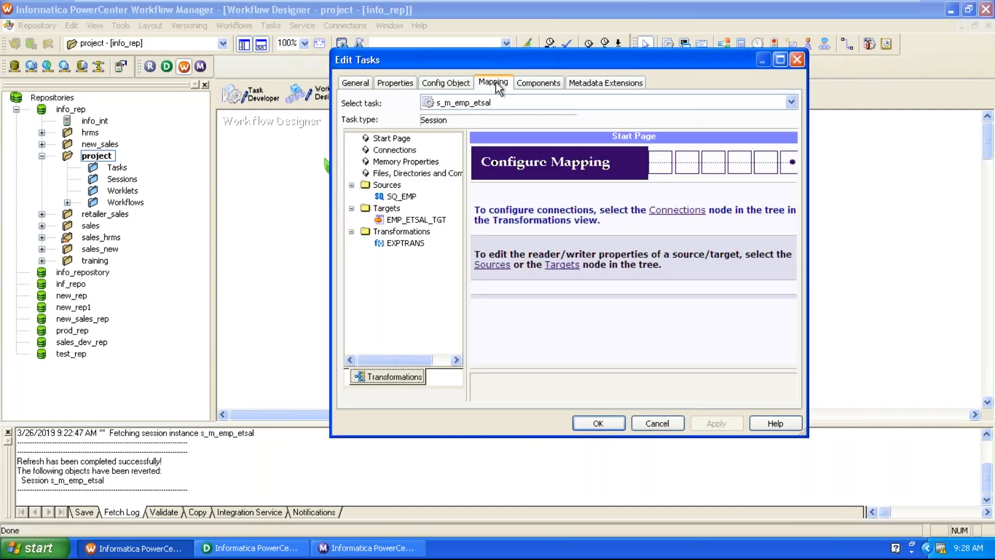
click(425, 218)
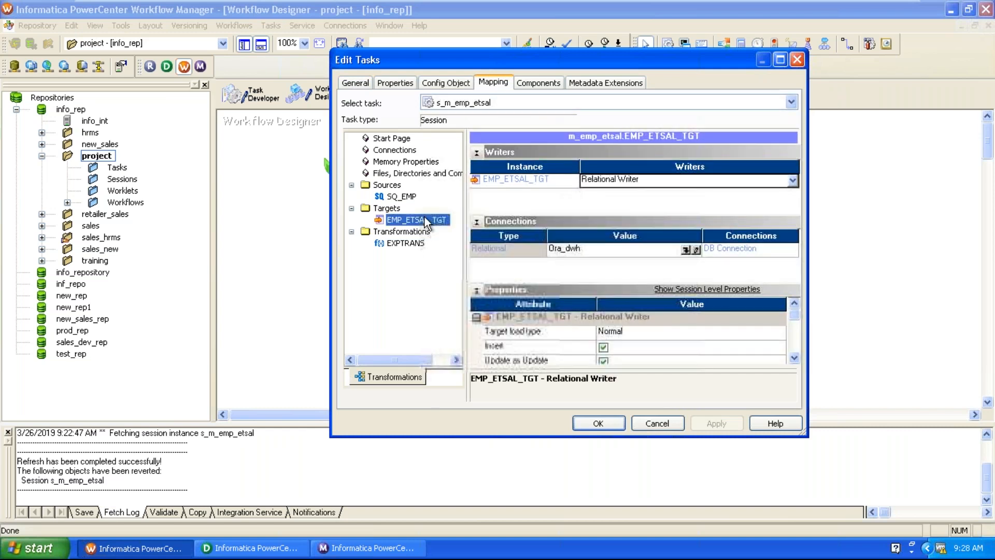
click(793, 358)
click(793, 358)
click(793, 359)
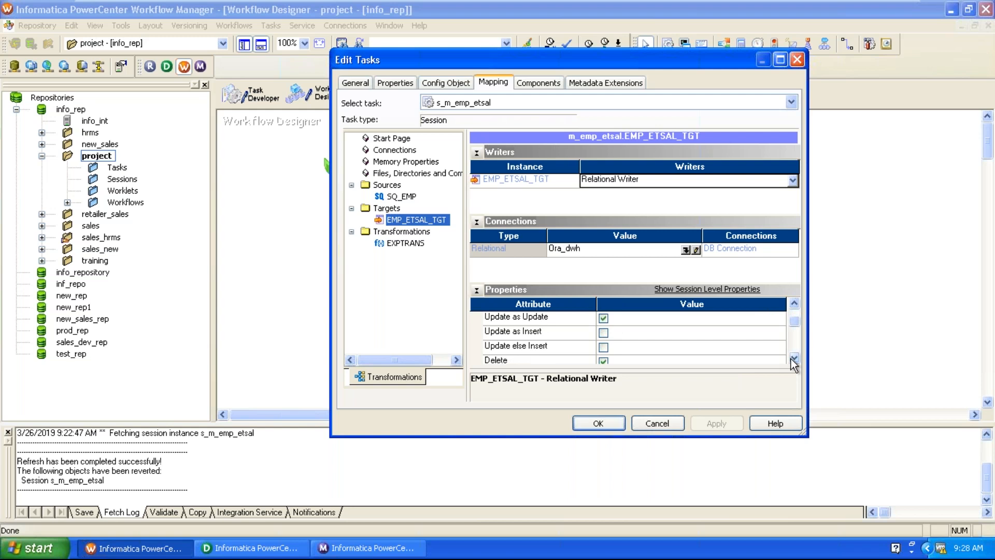
click(794, 360)
click(794, 359)
click(794, 359)
click(794, 359)
click(793, 359)
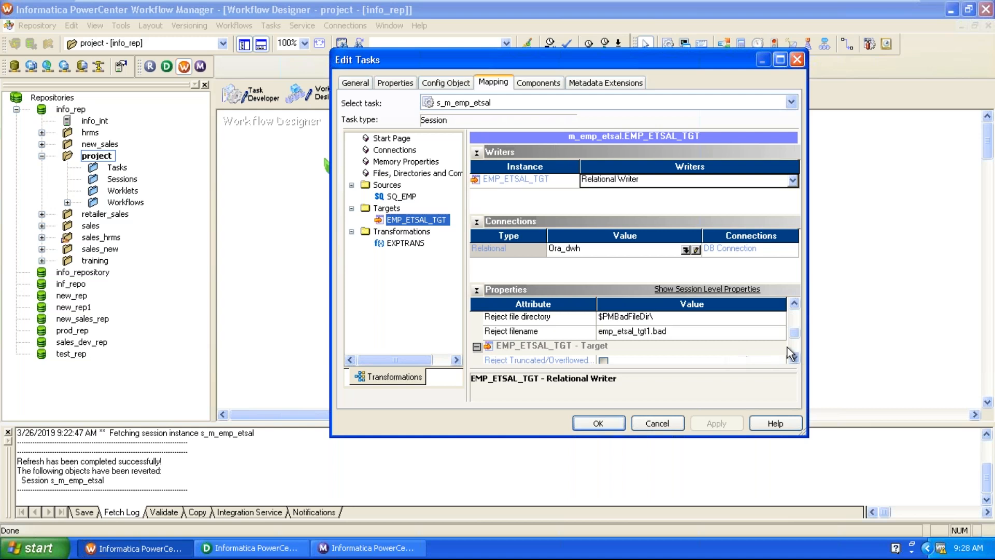
click(797, 308)
click(797, 308)
click(604, 332)
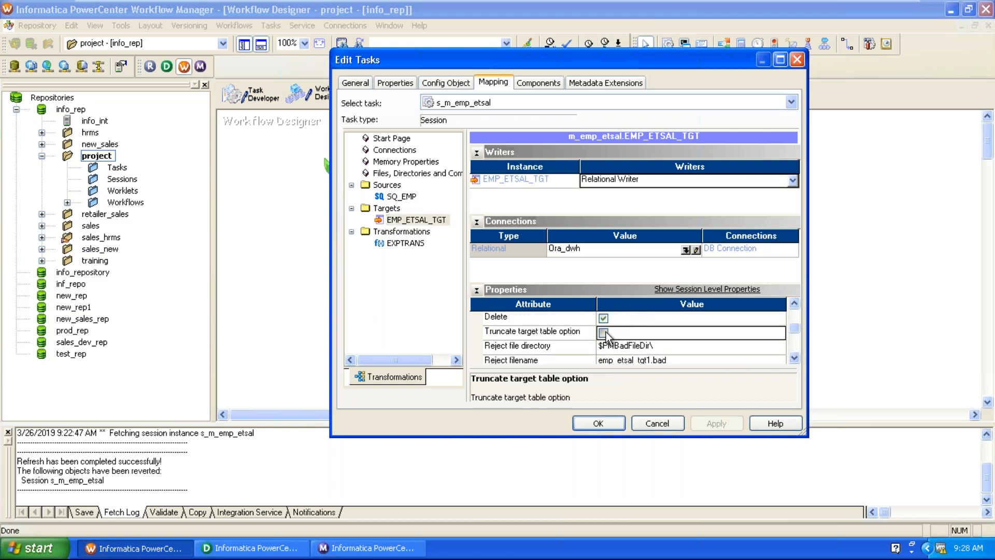
click(547, 334)
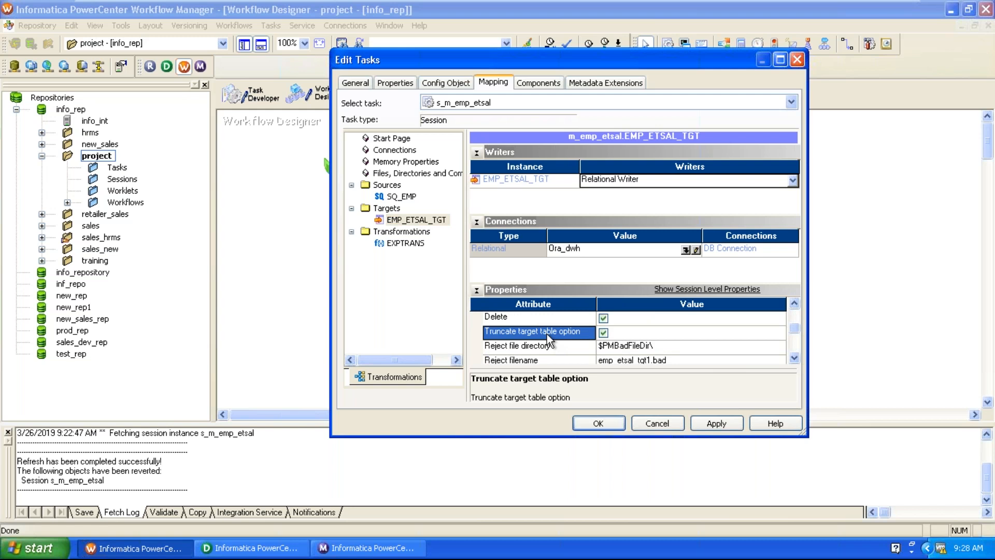
click(717, 423)
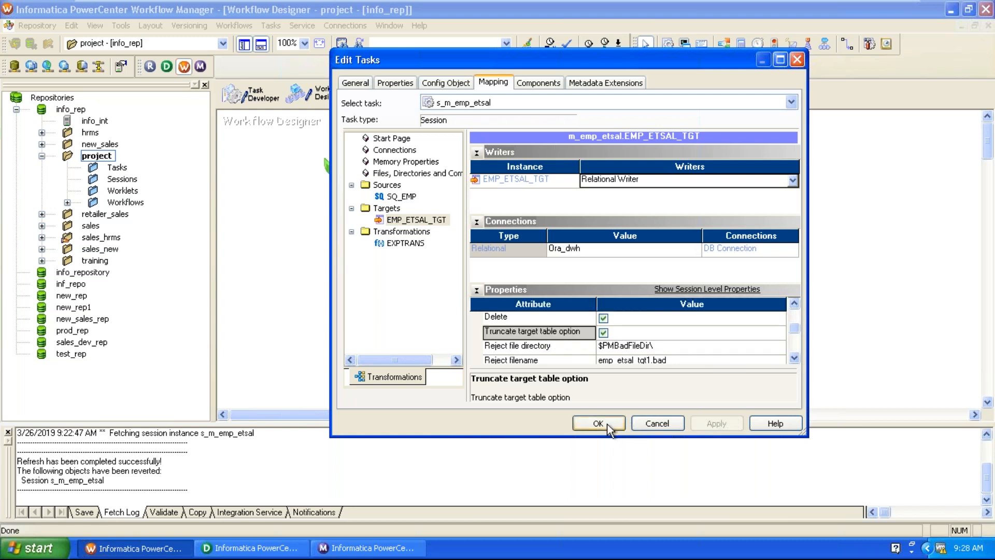
click(598, 423)
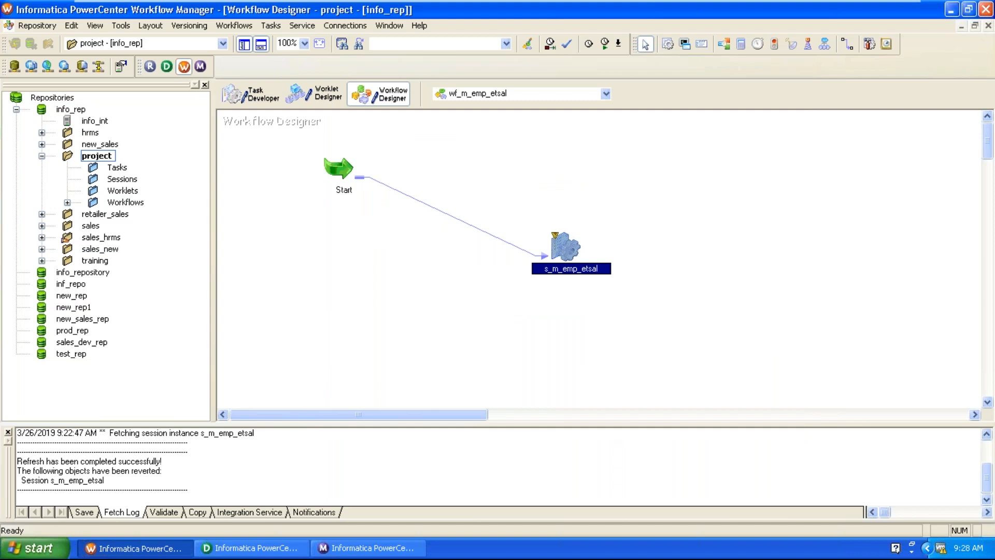
Validate and save workflow wf_m_emp_etsal, then switch to Workflow Monitor.
click(236, 26)
click(245, 157)
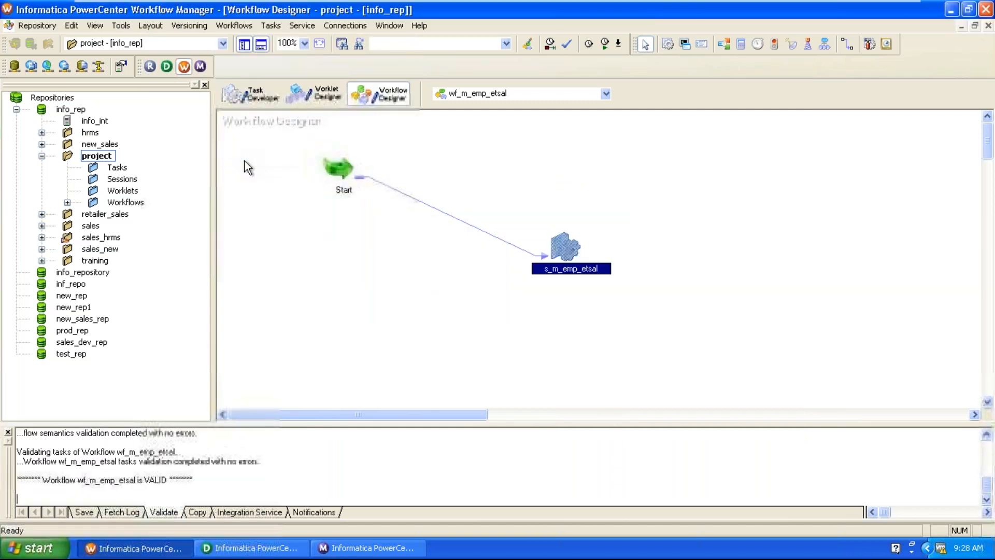
click(23, 26)
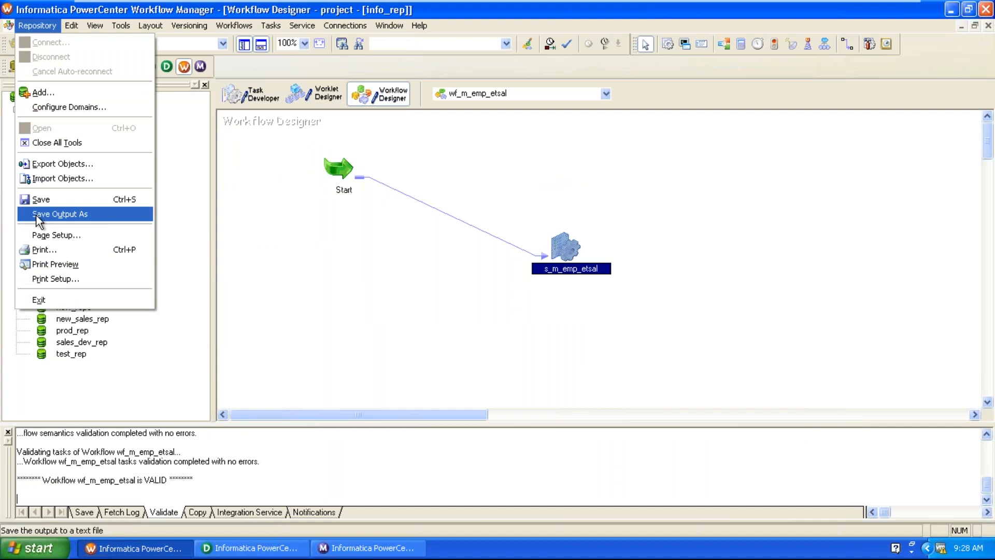
click(42, 201)
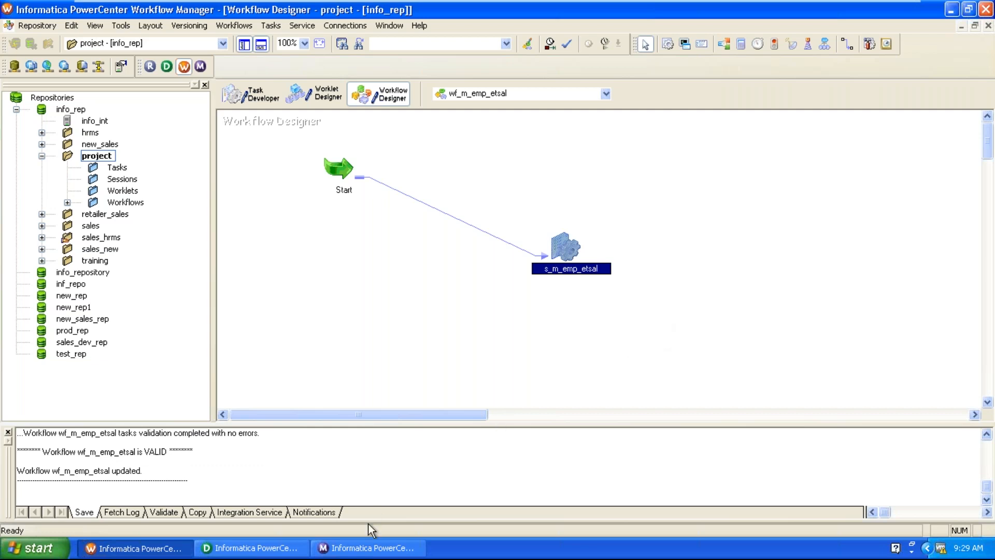
click(364, 544)
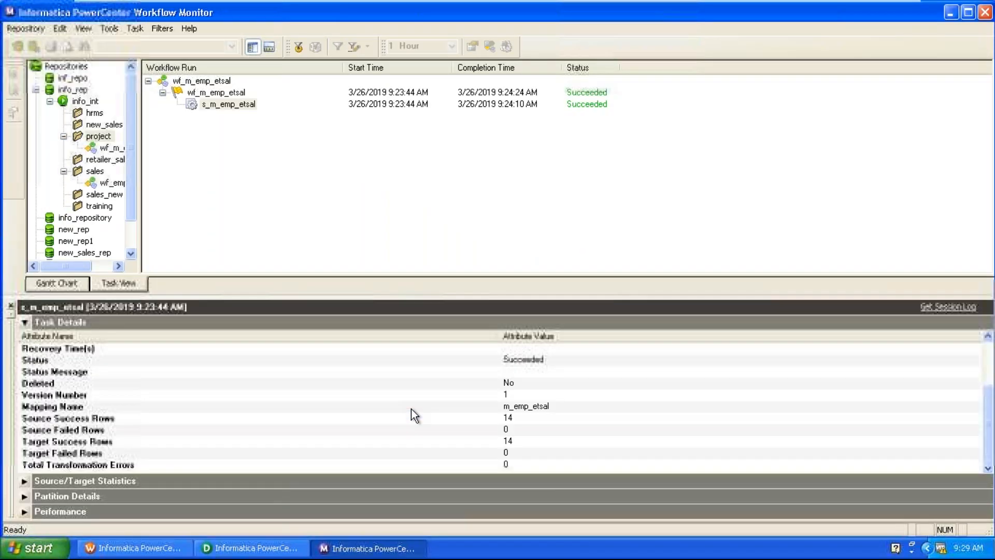
Rerun s_m_emp_etsal, confirm 14 source and 14 target success rows, and return to Designer.
right_click(229, 105)
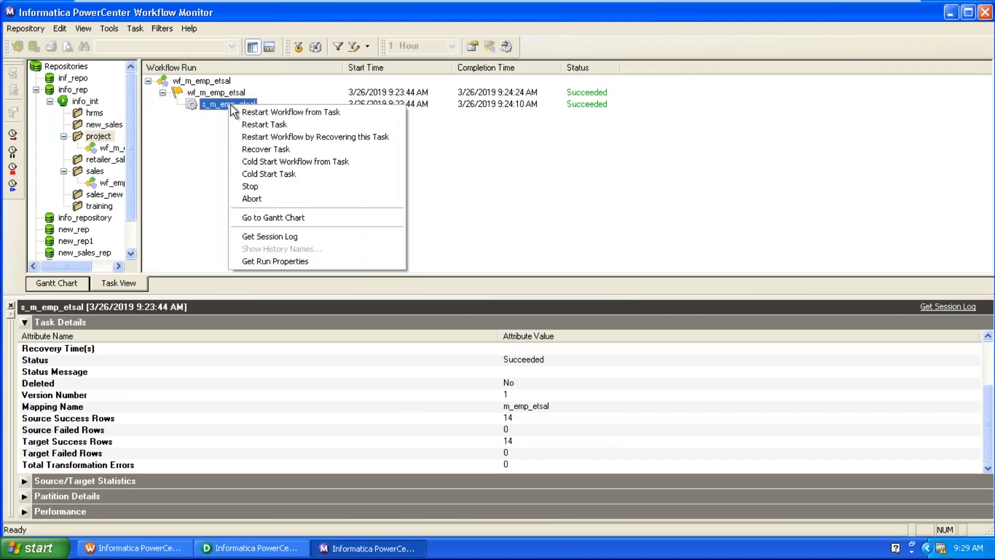
click(248, 124)
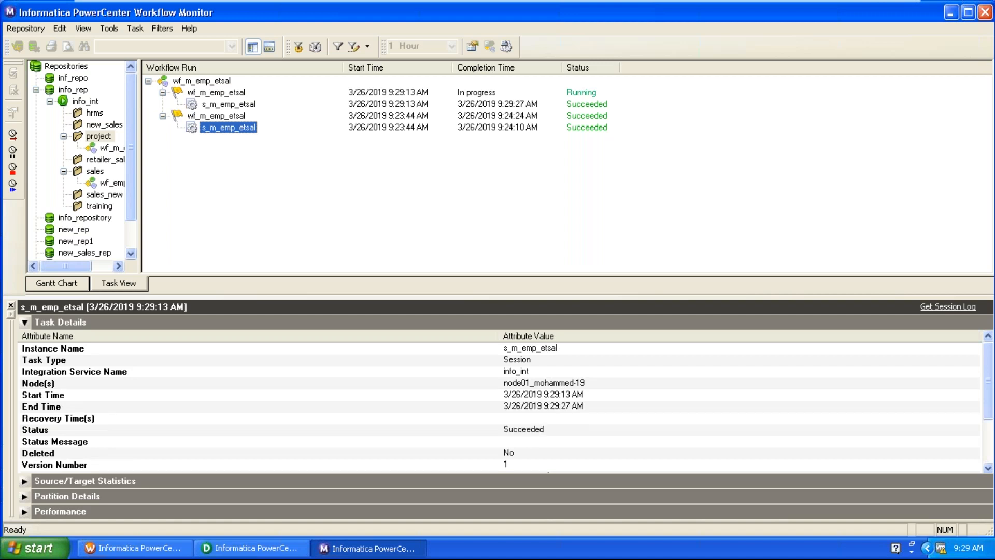
scroll(384, 418, down, 2)
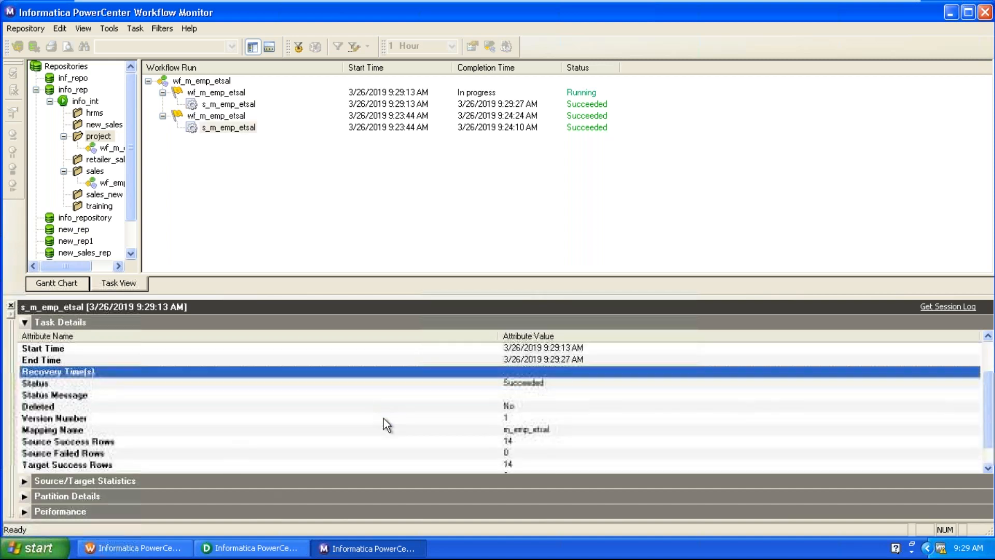
click(493, 441)
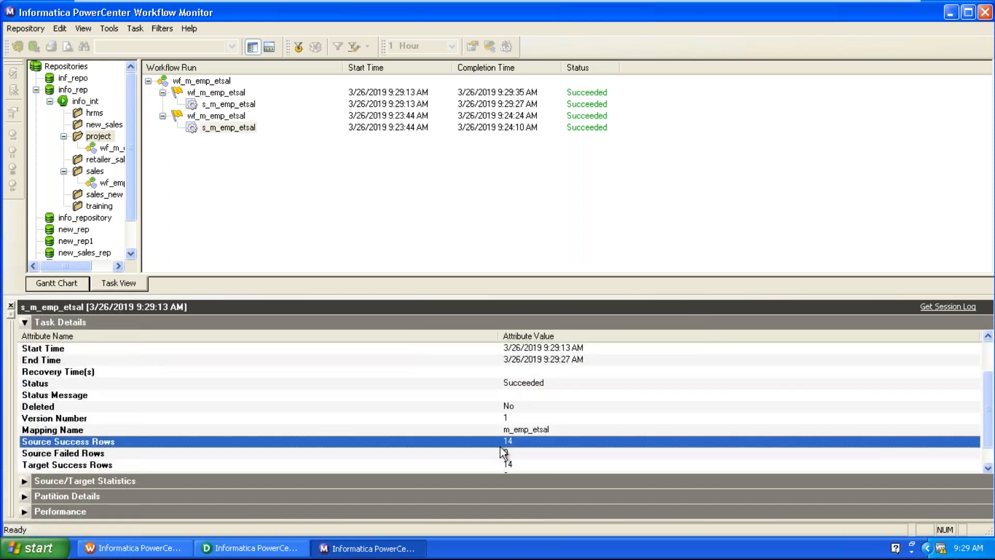
click(517, 461)
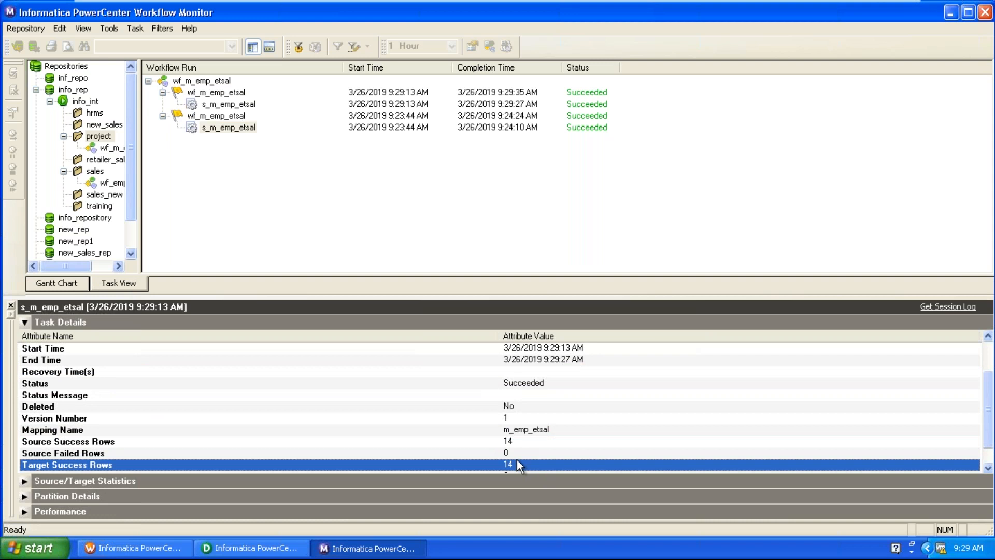
click(262, 548)
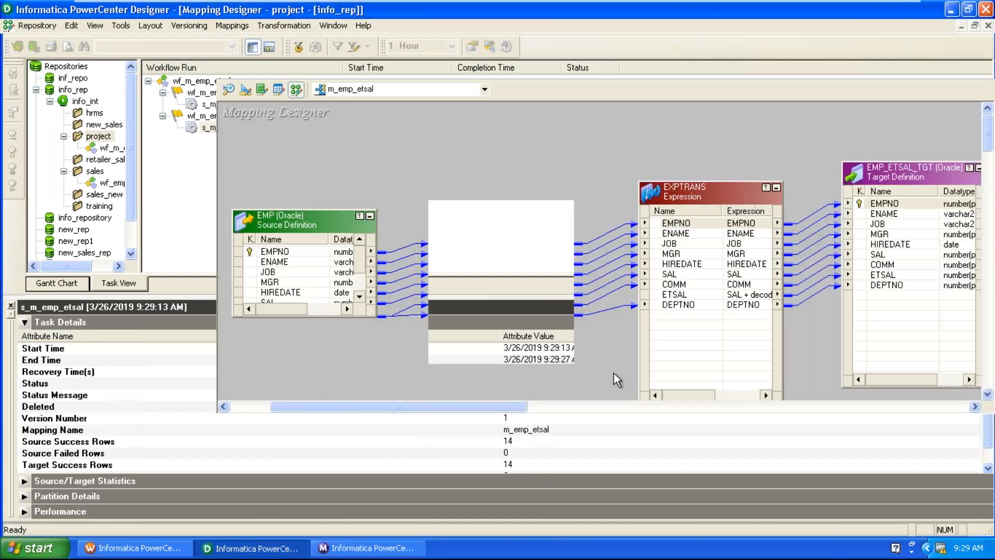
Preview EMP_ETSAL_TGT using the database password and check null-commission rows show ETSAL equal to SAL, e.g. 3200.00.
right_click(884, 179)
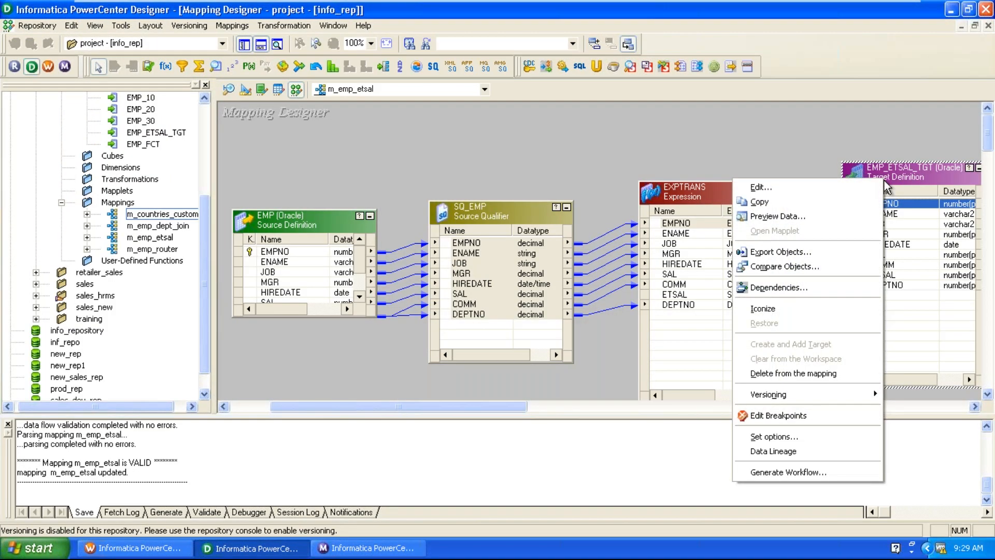
click(778, 217)
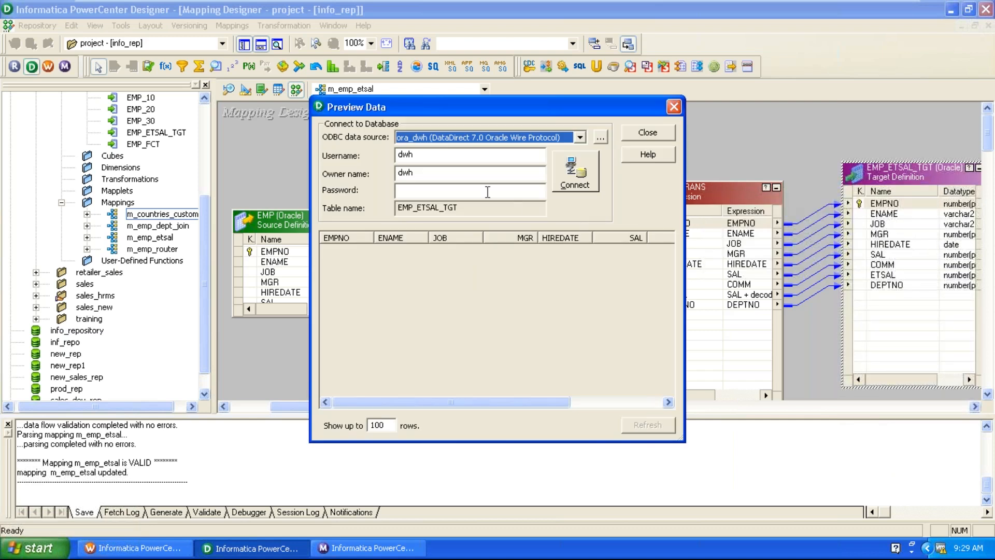
click(487, 191)
text(dwh)
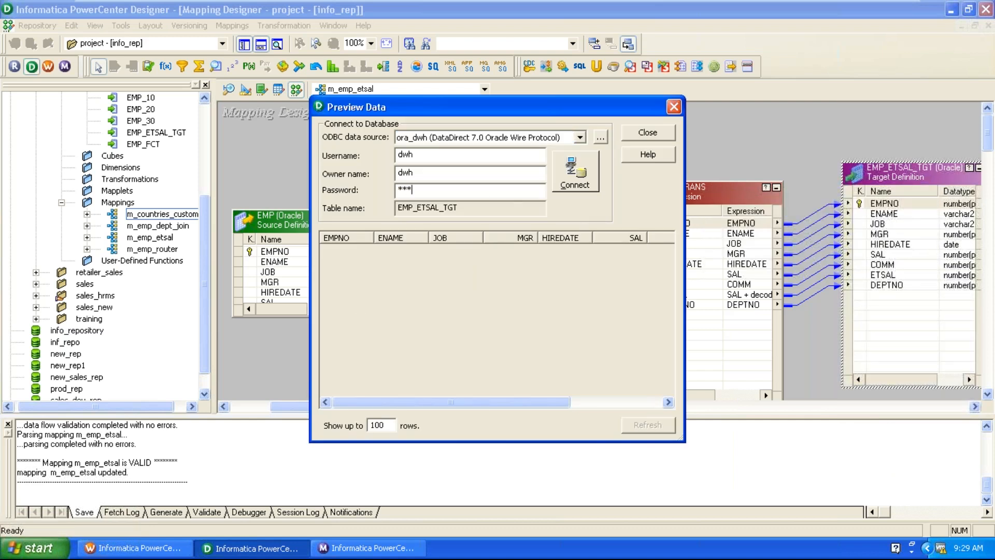
key(Return)
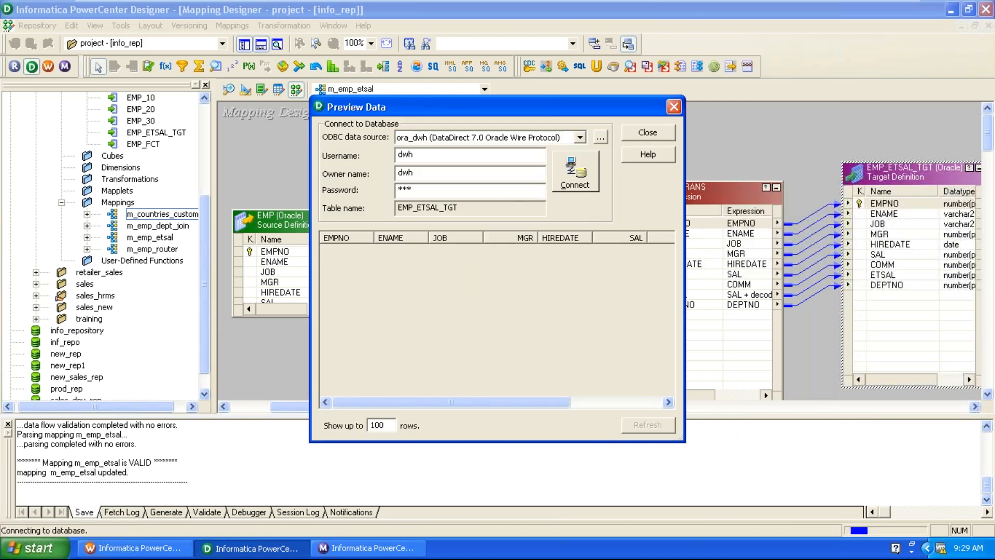
drag(418, 406, 604, 418)
click(557, 250)
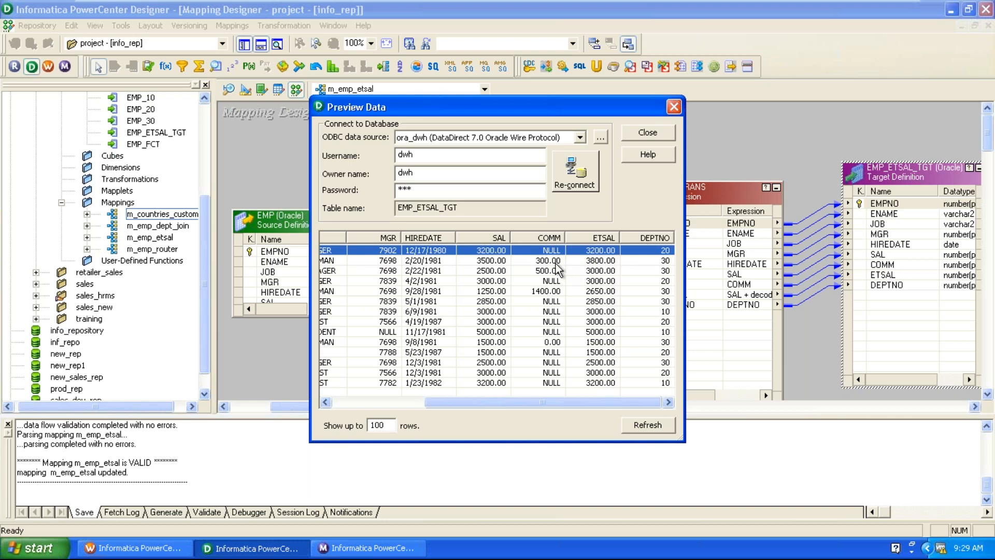
click(555, 263)
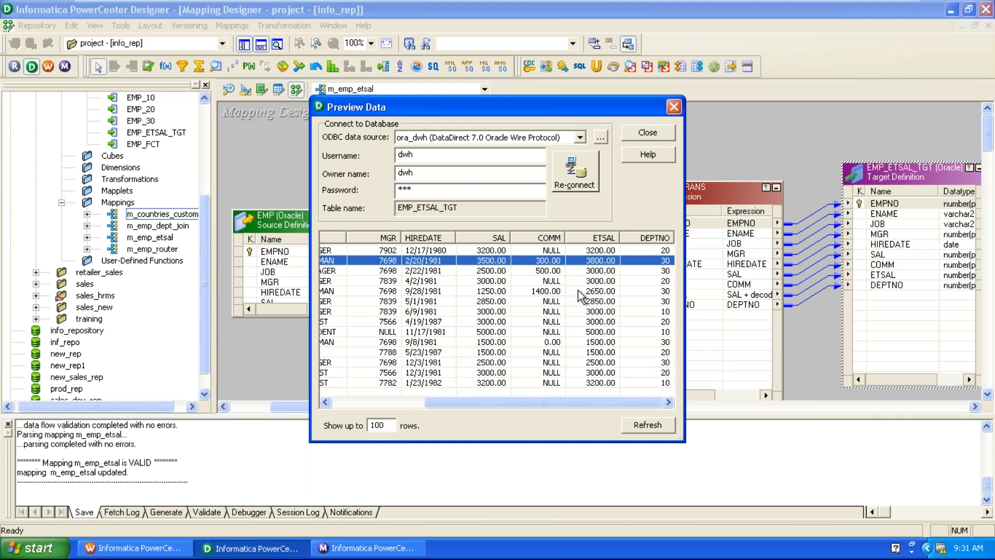
click(647, 133)
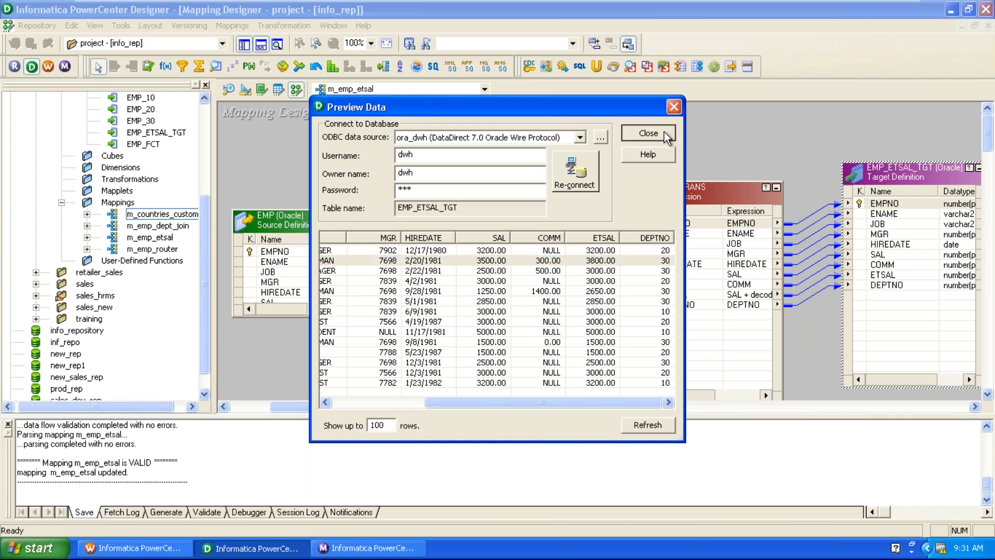
Nudge EXPTRANS up and reopen its ETSAL formula SAL + decode(COMM,null,0,COMM) for editing.
click(696, 186)
drag(696, 186, 694, 171)
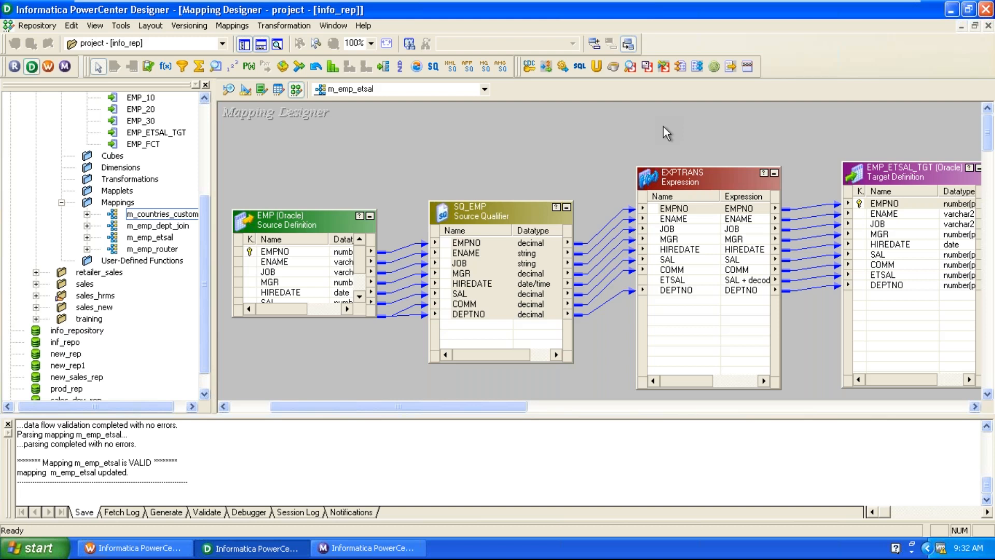
double_click(714, 187)
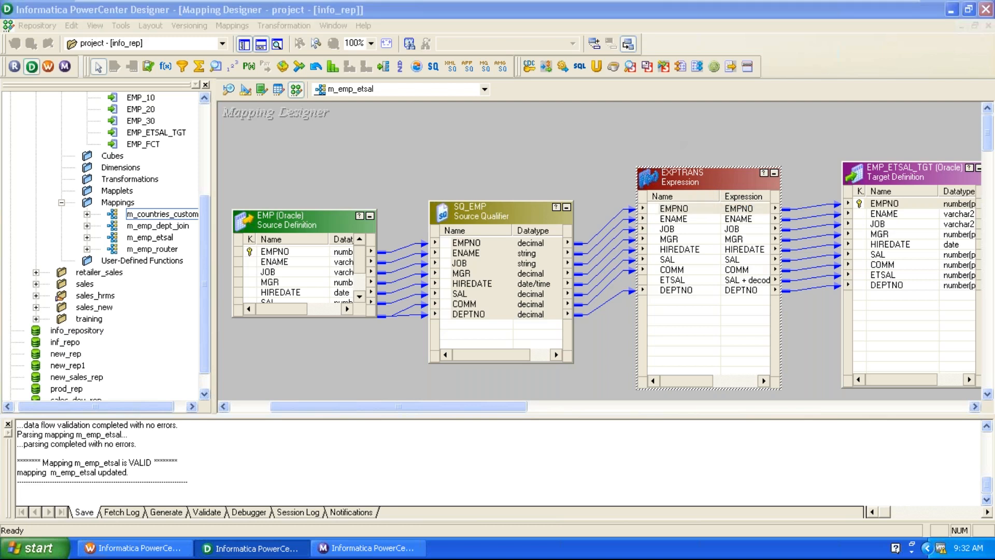
click(496, 119)
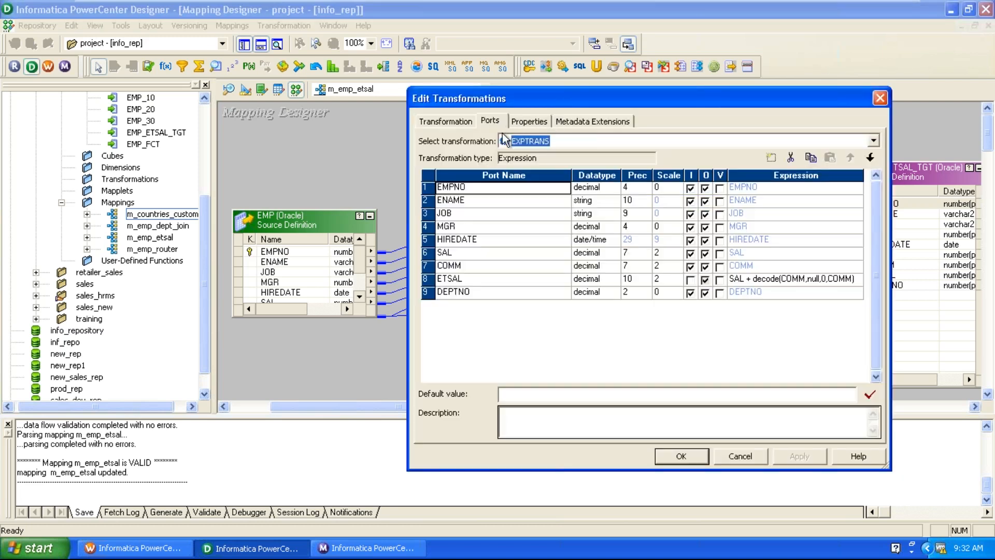
click(858, 282)
click(857, 282)
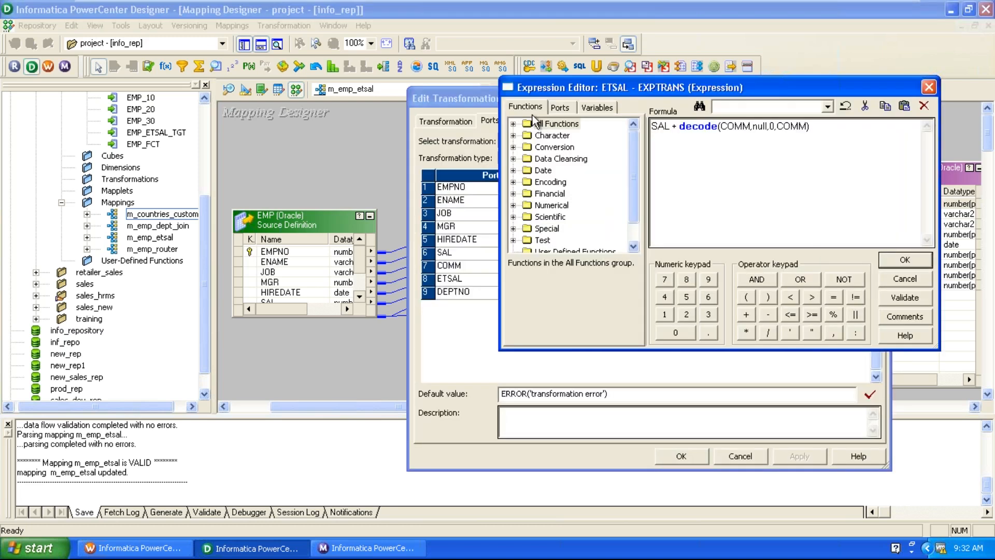
click(513, 125)
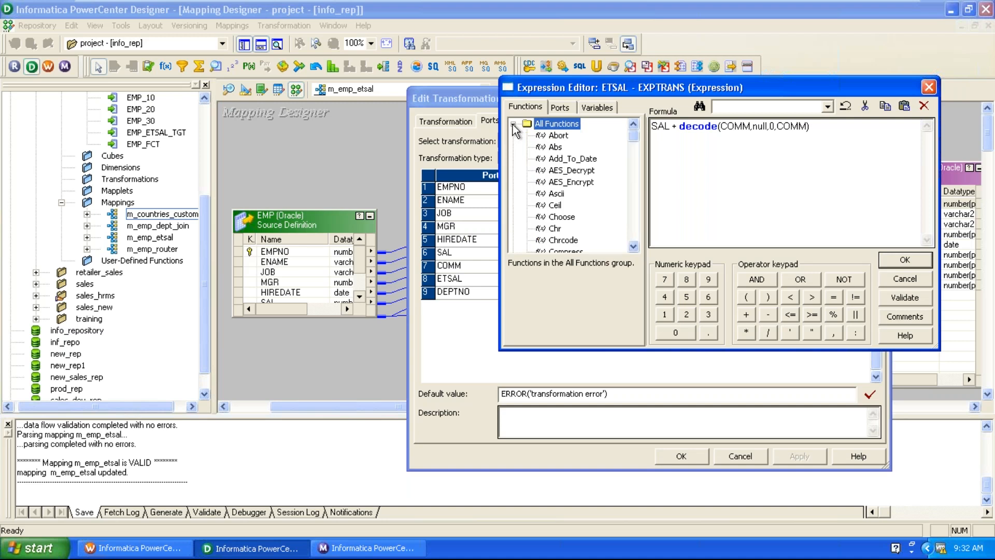
click(513, 125)
click(513, 135)
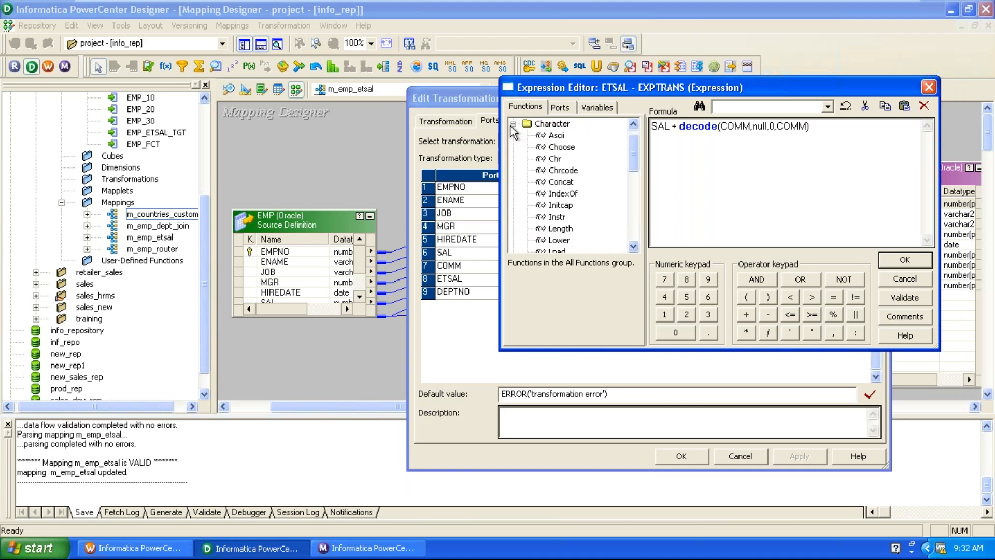
click(513, 124)
click(514, 147)
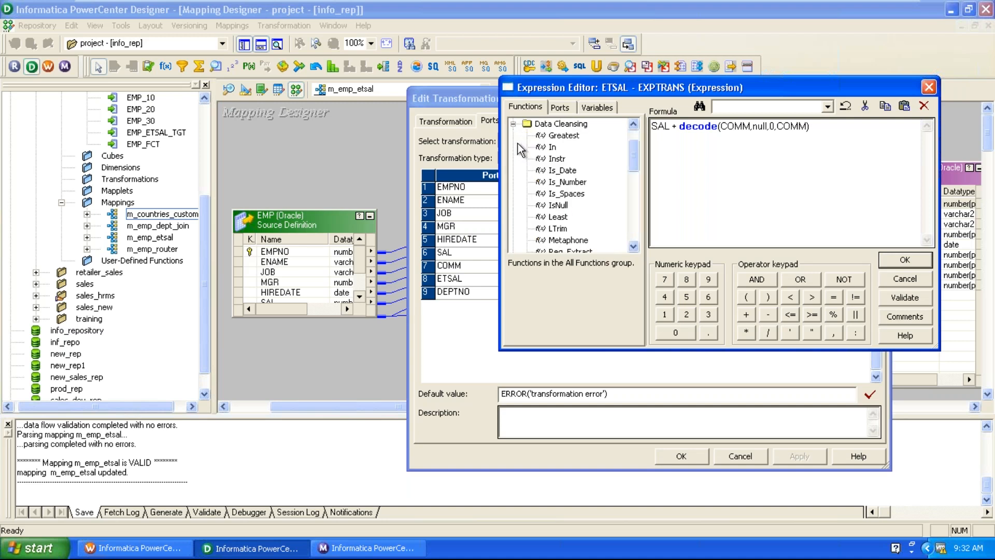
click(514, 125)
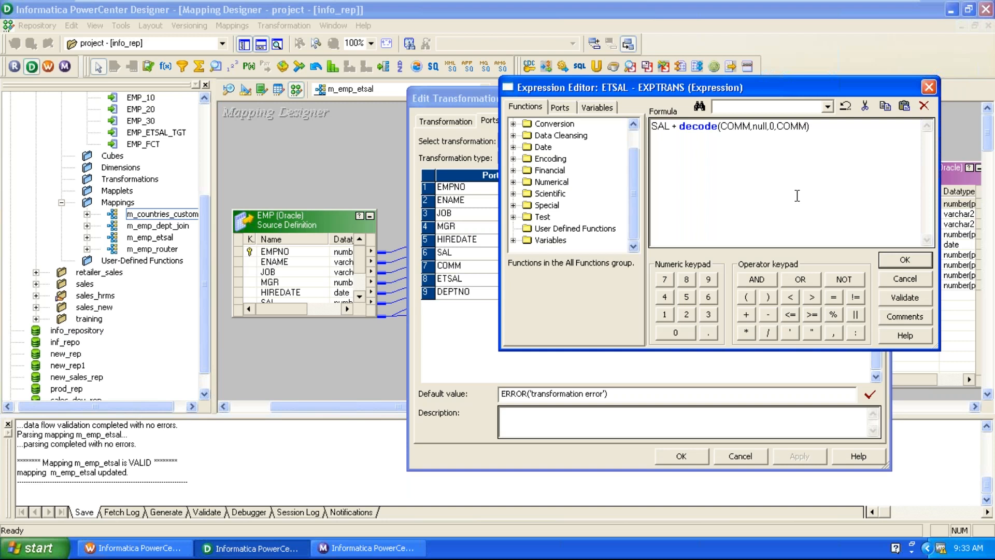
Close the Expression Editor and EXPTRANS settings, keeping the ETSAL formula unchanged.
click(905, 260)
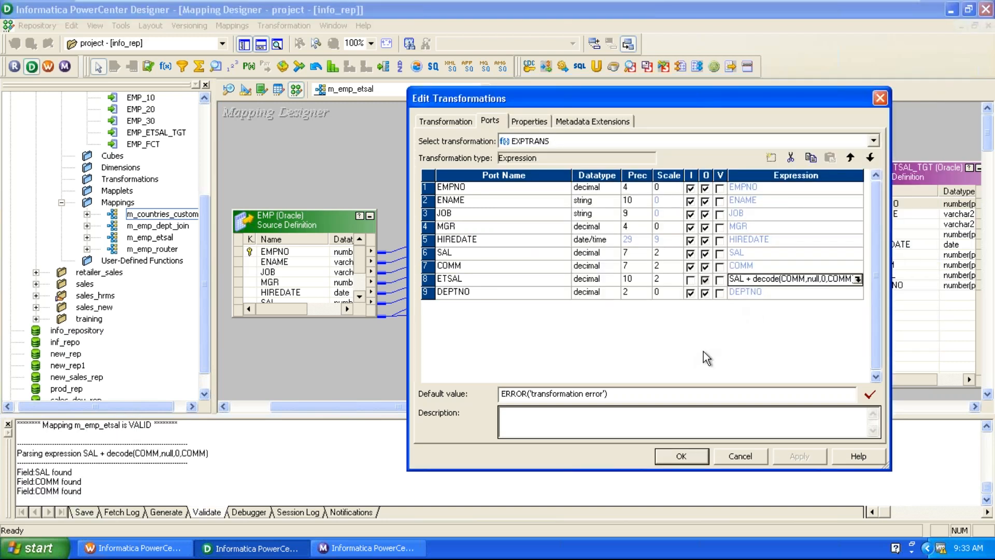
click(681, 455)
click(621, 363)
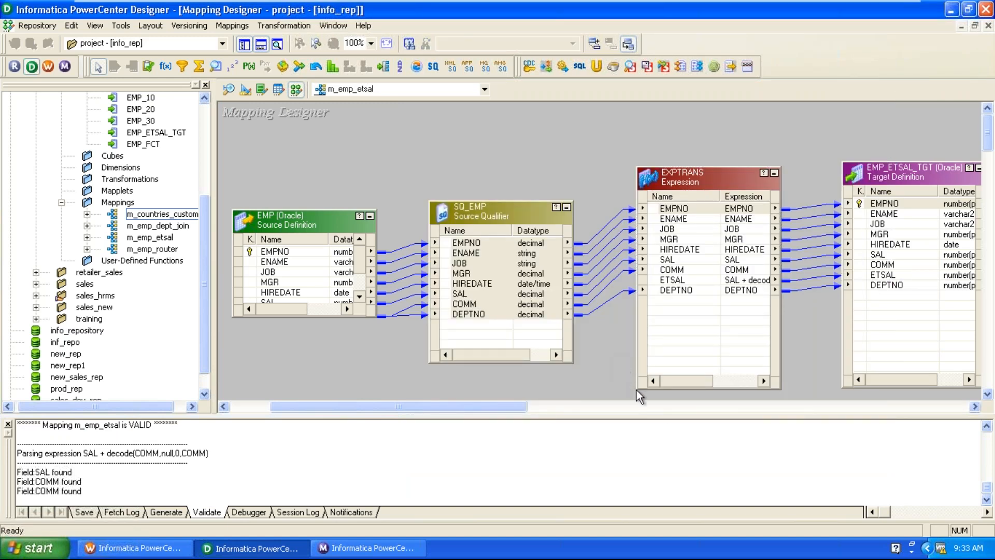
Move EXPTRANS, EMP_ETSAL_TGT, SQ_EMP and EMP higher on the canvas into a tidier row.
drag(674, 193, 683, 163)
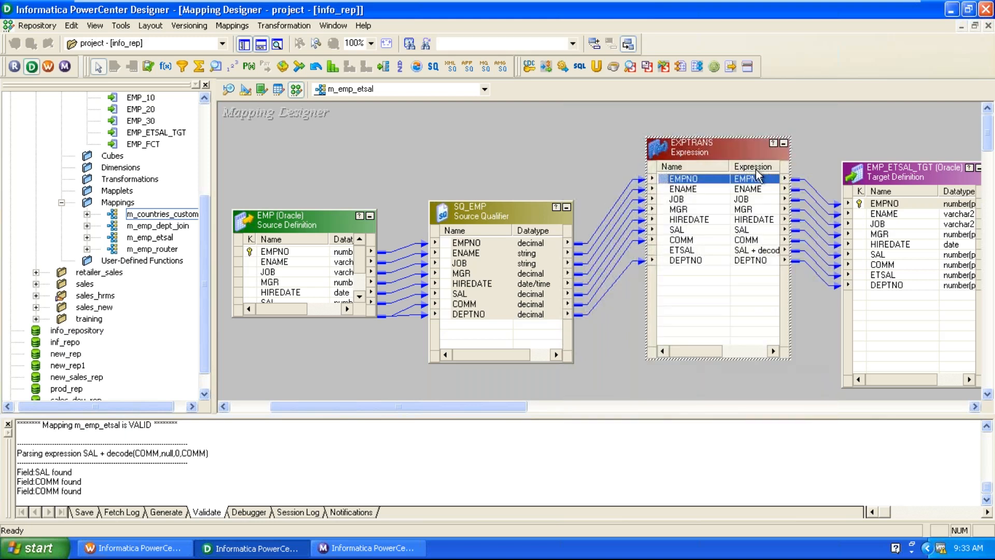
drag(879, 181, 915, 149)
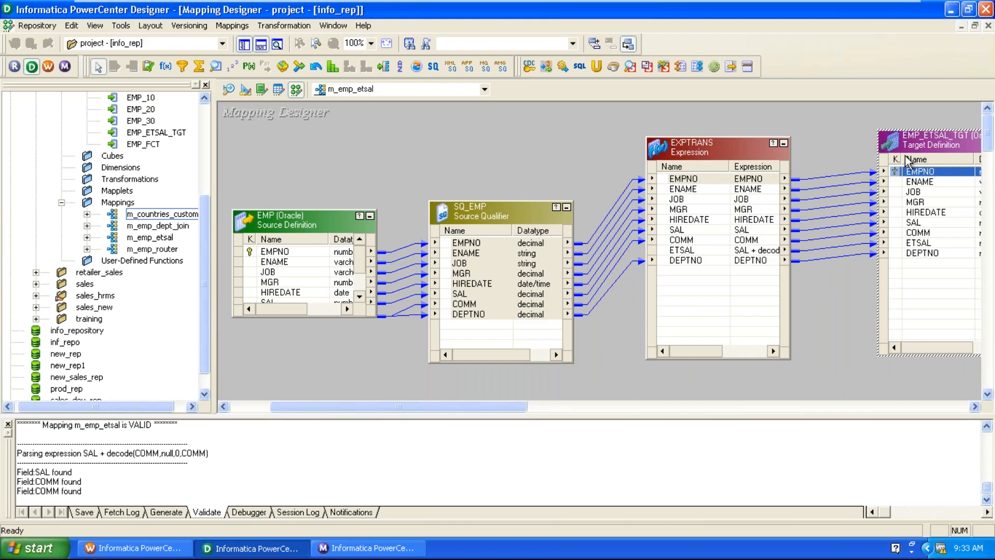
drag(506, 229, 505, 166)
drag(697, 155, 710, 149)
drag(358, 225, 355, 188)
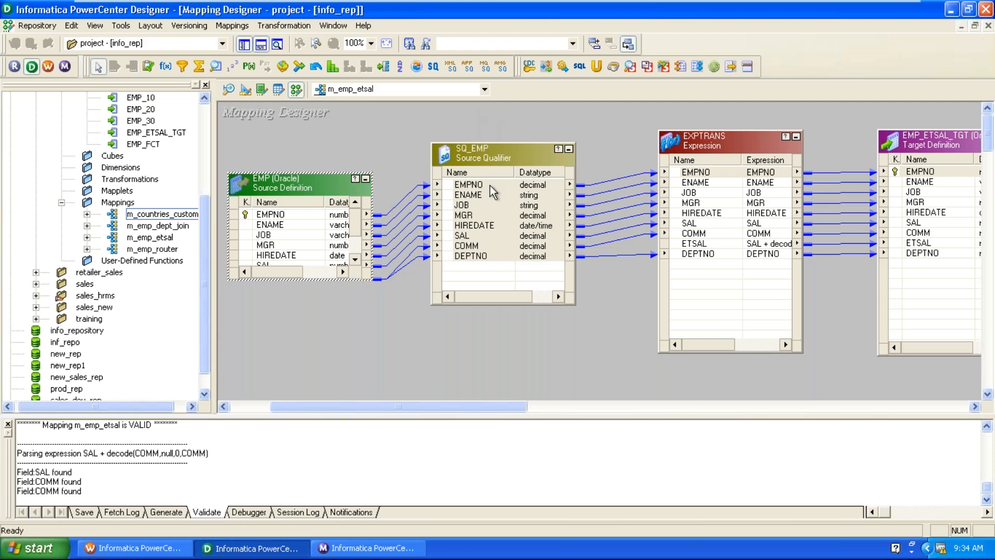
Nudge SQ_EMP, EXPTRANS and EMP_ETSAL_TGT into a level, evenly spaced row, then deselect.
drag(503, 154, 515, 153)
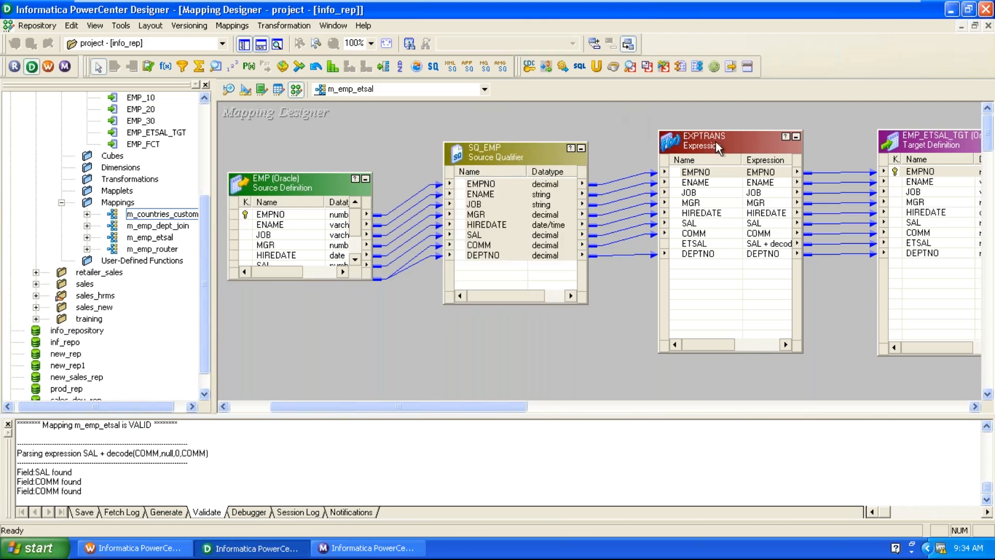
drag(715, 147, 718, 143)
drag(911, 142, 915, 129)
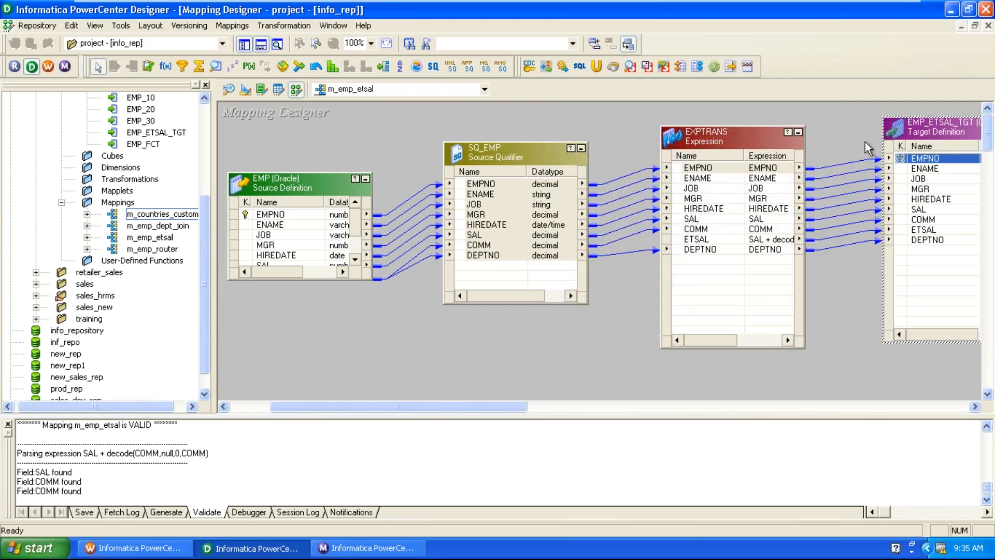
click(865, 141)
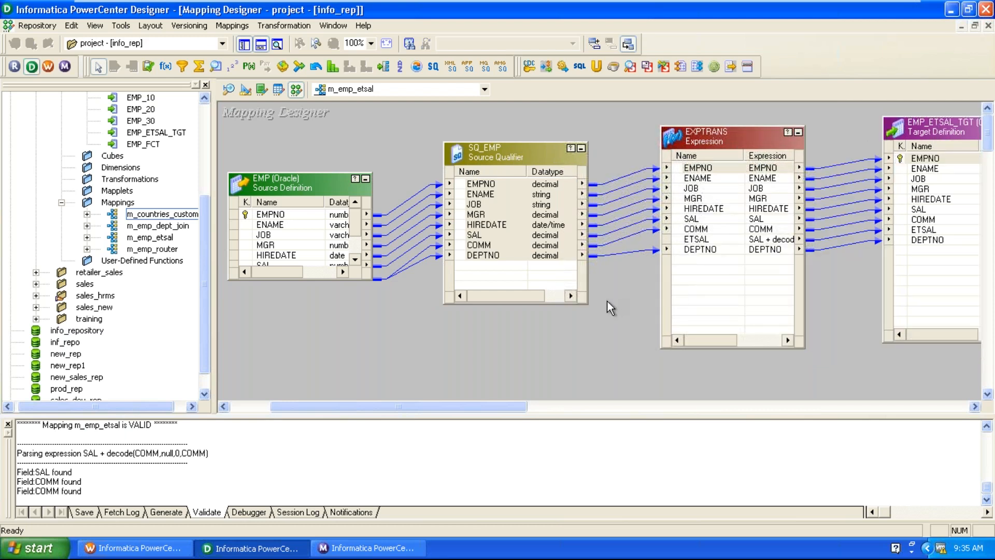
Clear all objects from the Source Analyzer workspace.
click(229, 91)
right_click(545, 182)
click(565, 190)
right_click(516, 181)
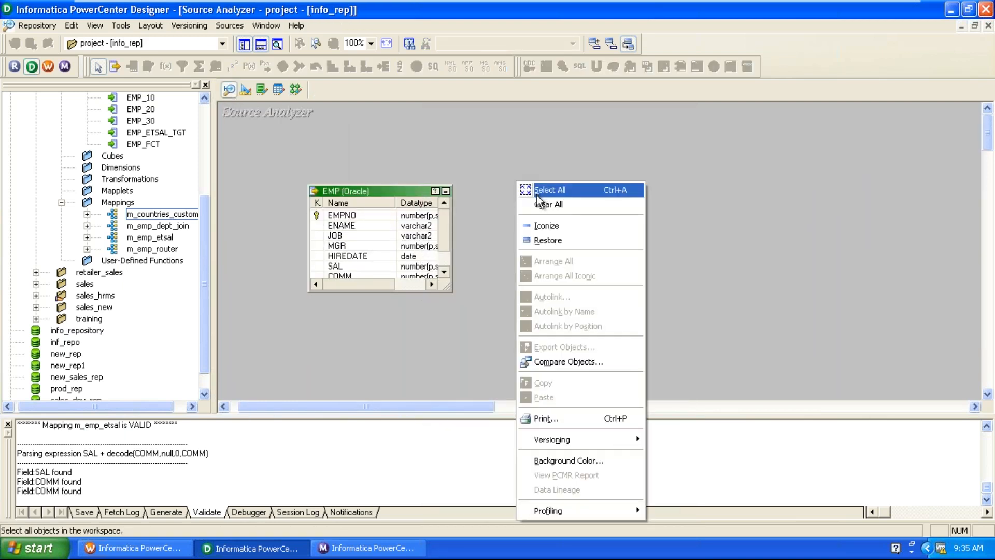
click(542, 205)
Add the SALES source table from the Navigator to the Source Analyzer workspace.
click(160, 173)
scroll(161, 173, up, 3)
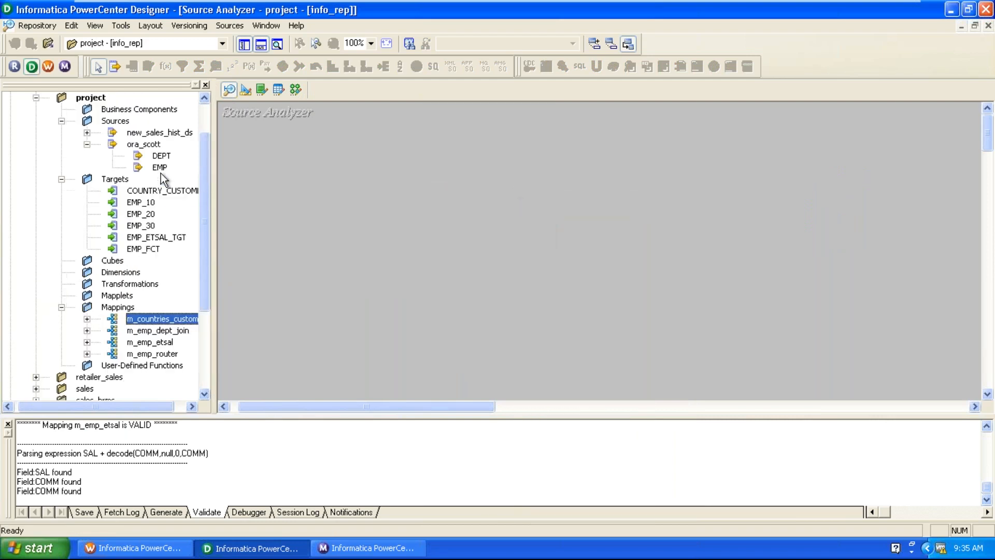
click(108, 146)
click(87, 133)
click(356, 253)
click(175, 190)
drag(163, 202, 285, 178)
click(524, 195)
click(347, 185)
drag(346, 186, 450, 165)
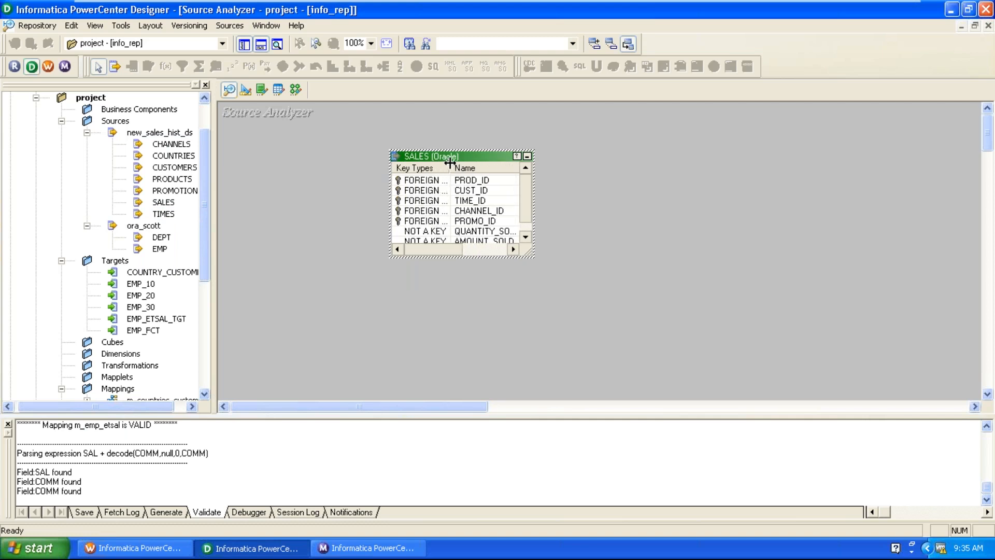
Review SALES columns CUST_ID, TIME_ID, CHANNEL_ID, PROMO_ID, QUANTITY_SOLD, AMOUNT_SOLD, then go to Target Designer.
click(469, 190)
click(474, 201)
click(476, 211)
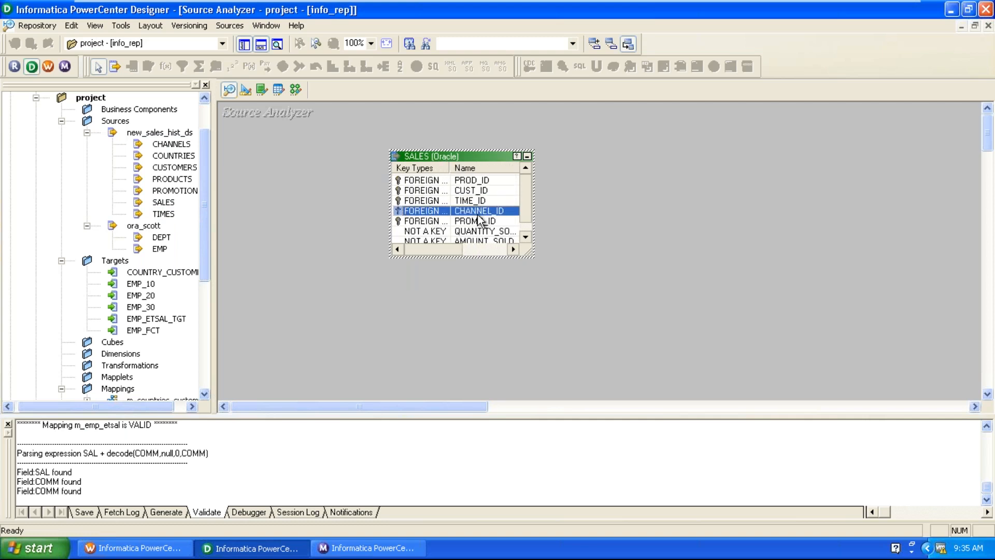
click(481, 221)
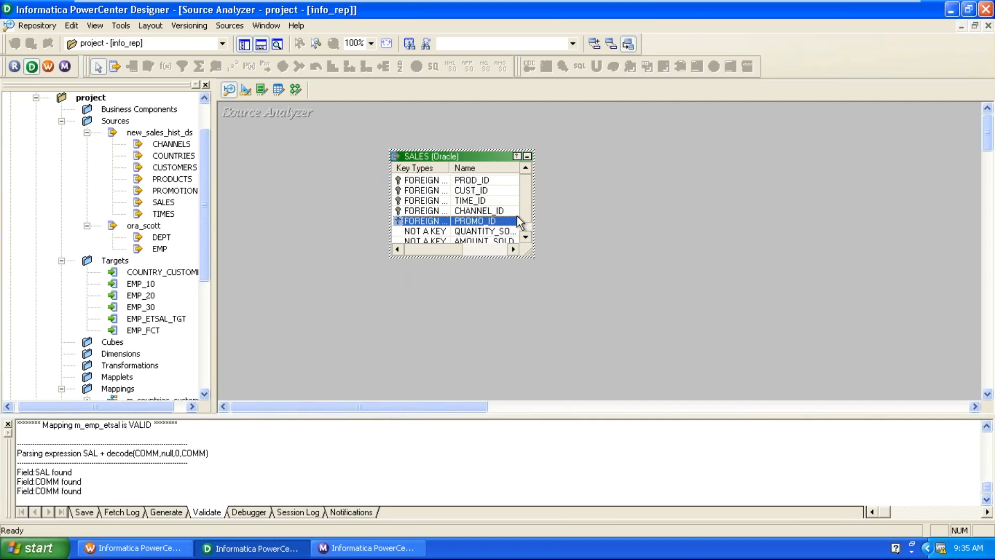
click(486, 232)
click(488, 241)
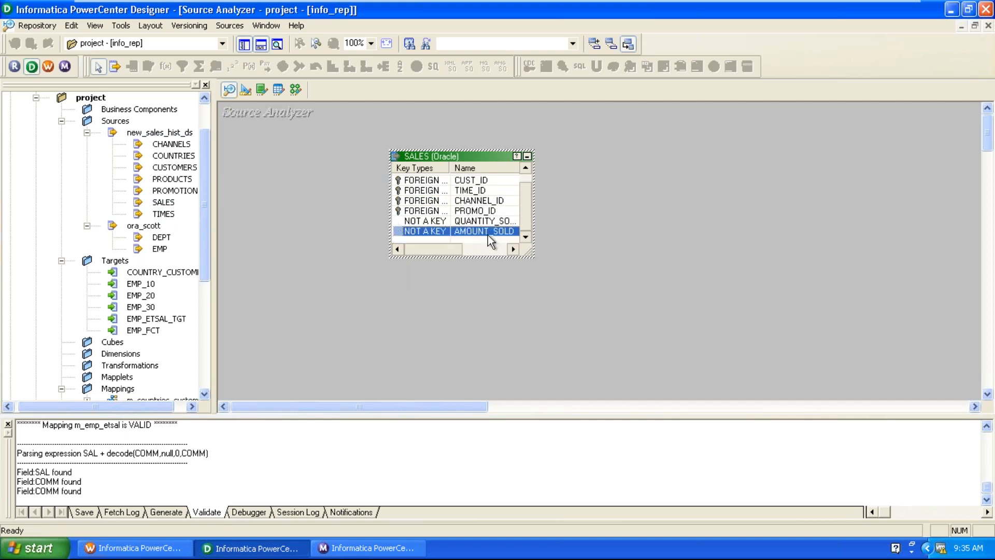
drag(431, 162, 374, 163)
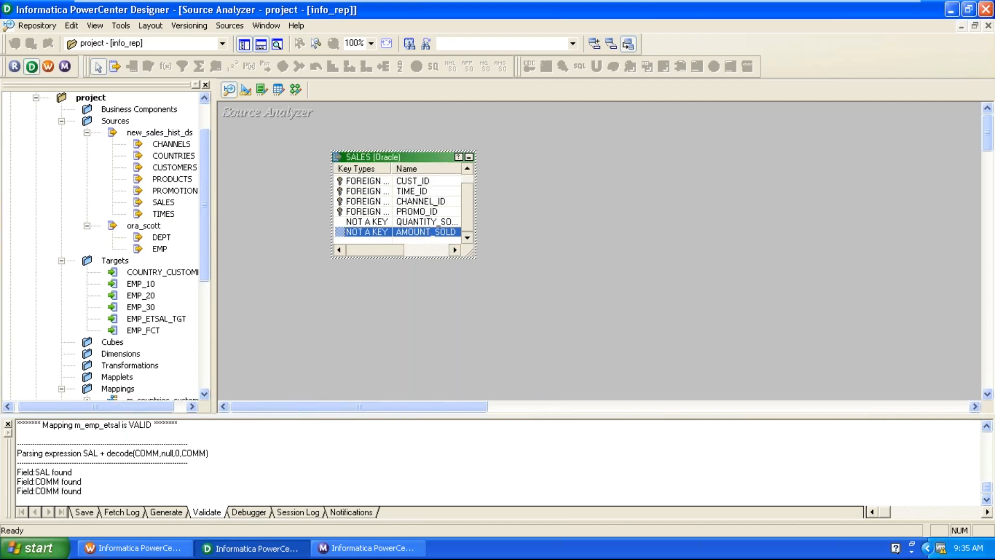
click(246, 90)
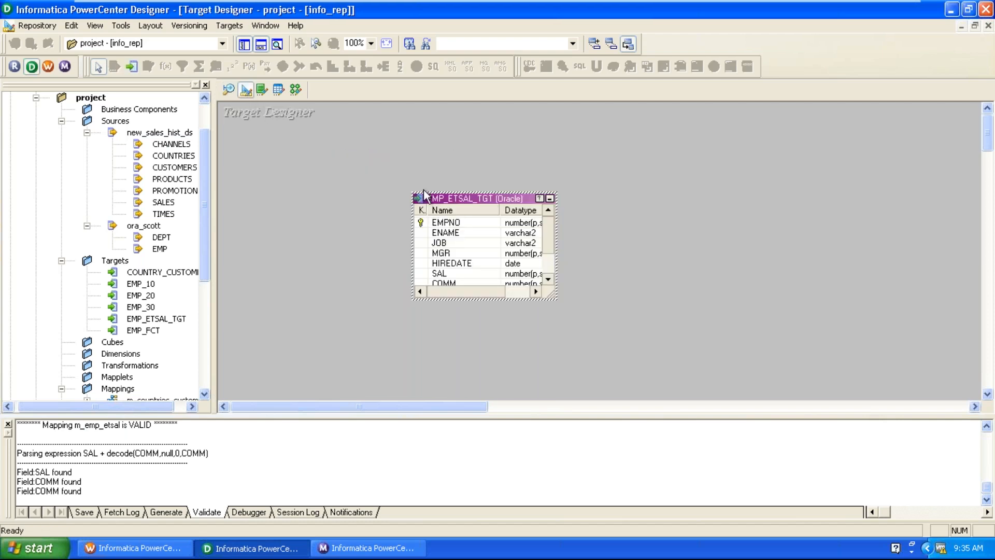
Clear EMP_ETSAL_TGT from Target Designer and create a SALES target from the SALES source.
right_click(614, 199)
click(634, 224)
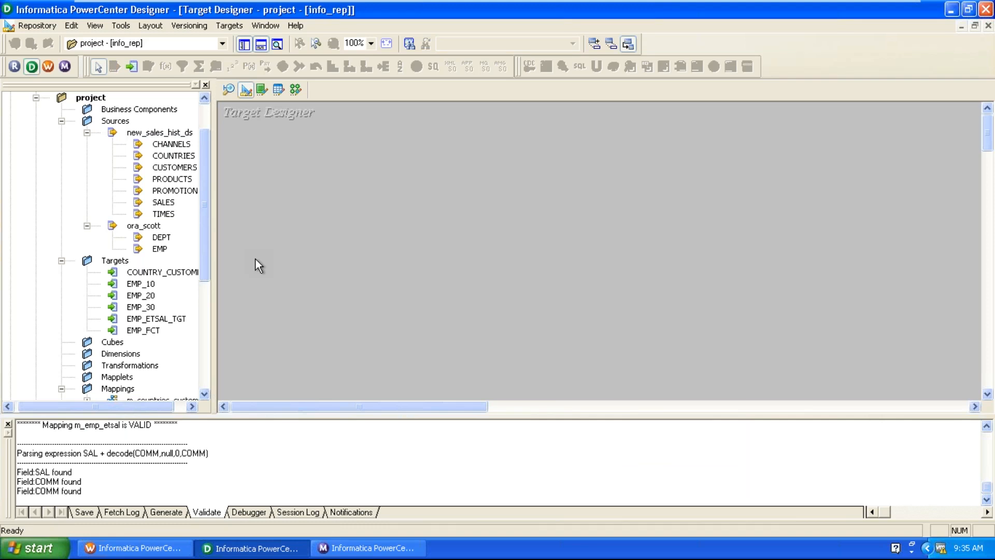
drag(164, 202, 559, 193)
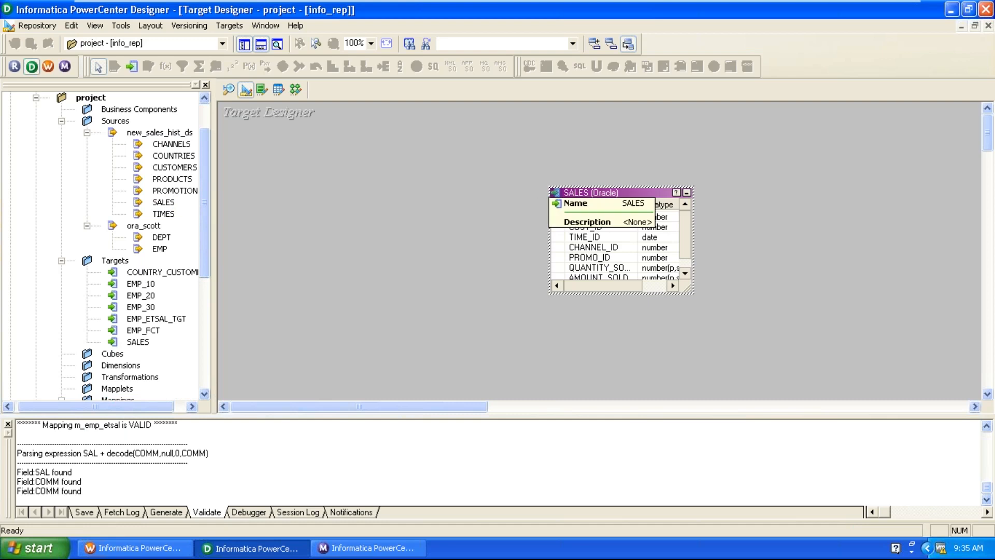
right_click(579, 190)
click(865, 254)
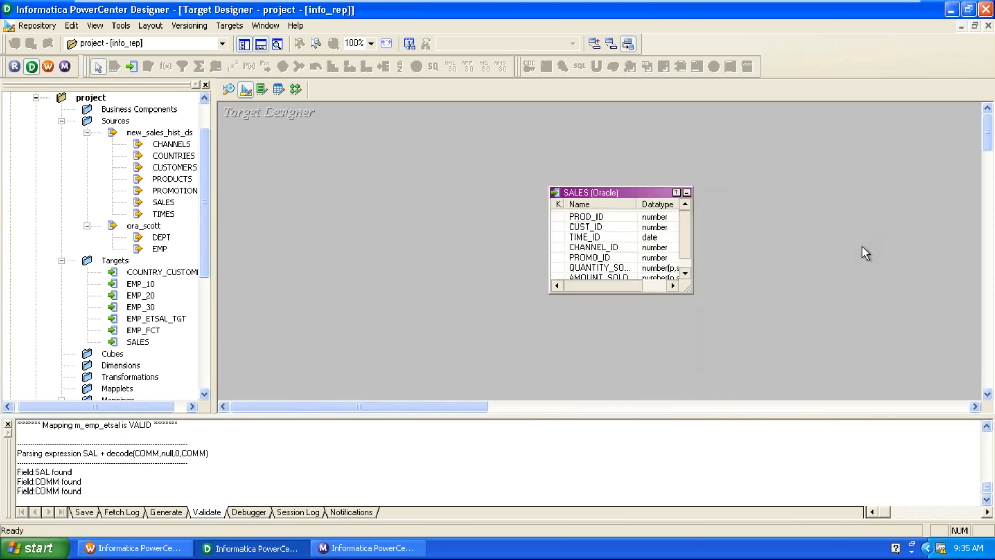
click(596, 240)
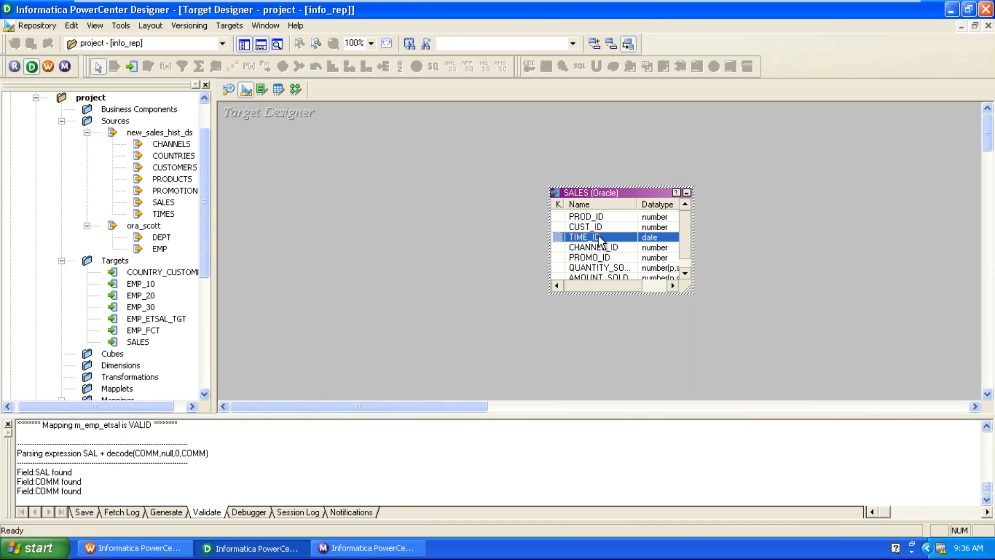
Rename the SALES target table to WH_SALES_TGT.
double_click(598, 192)
click(455, 119)
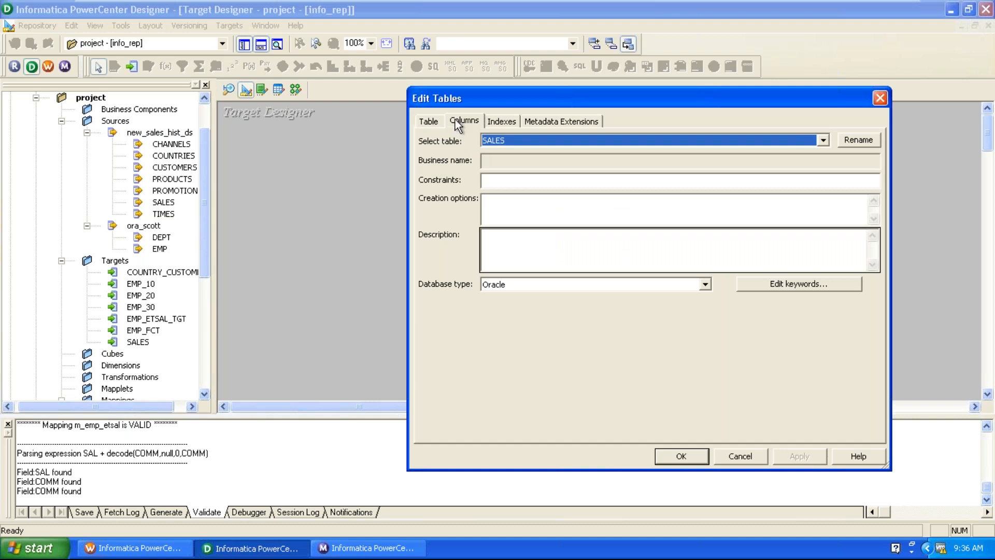
click(438, 120)
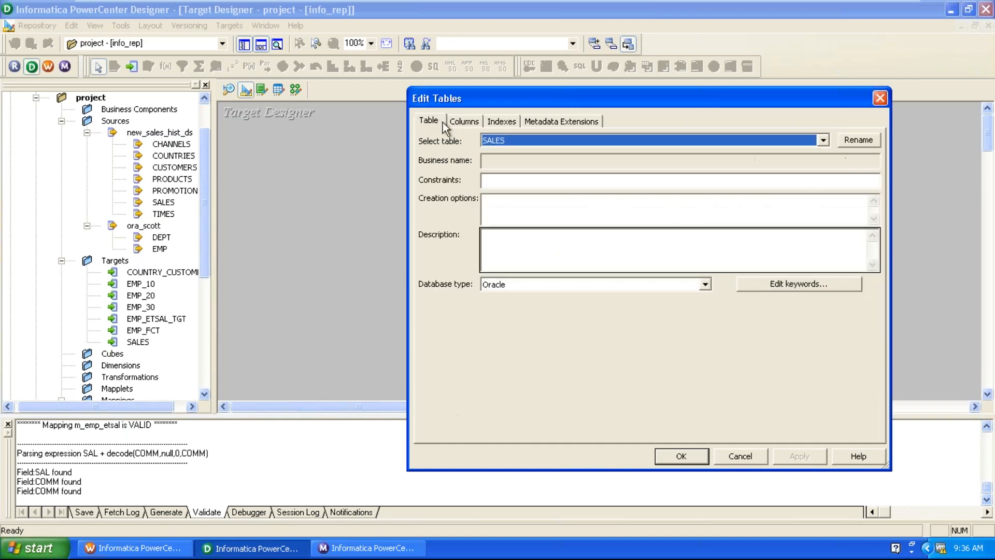
click(859, 140)
click(617, 280)
text(_TGT)
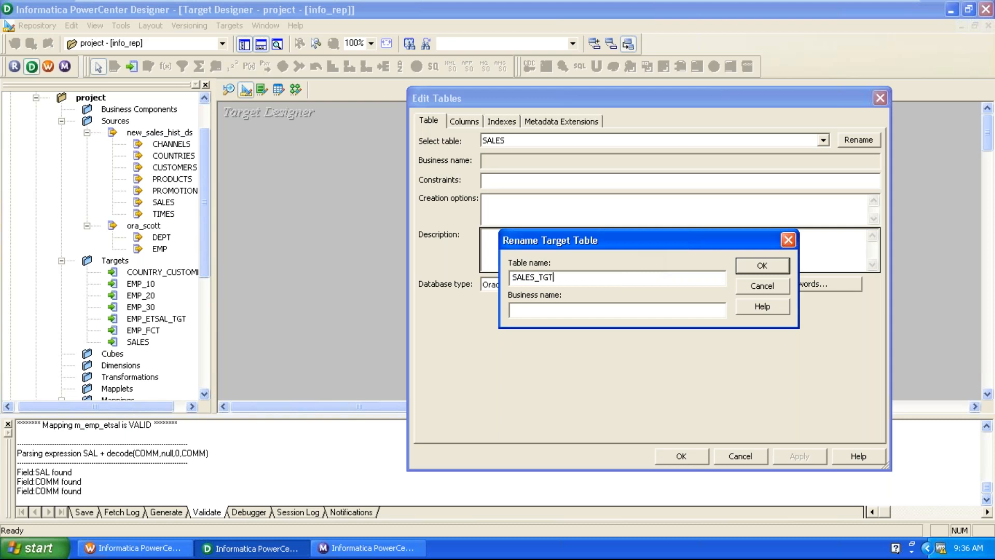
click(512, 278)
text(WH-)
key(BackSpace)
text(_)
click(760, 267)
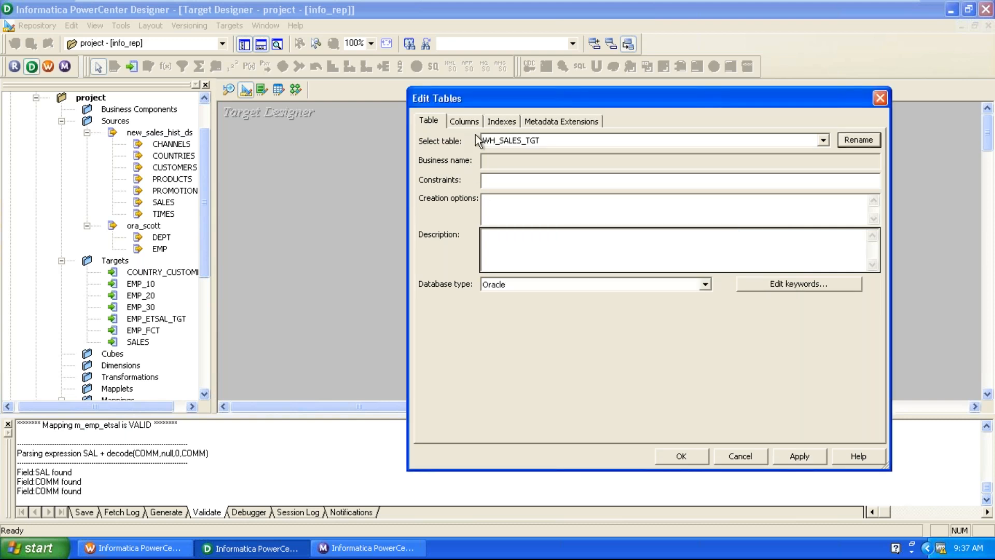
Rename QUANTITY_SOLD and AMOUNT_SOLD to TOT_QUANTITY_SOLD and TOT_AMOUNT_SOLD and apply.
click(464, 121)
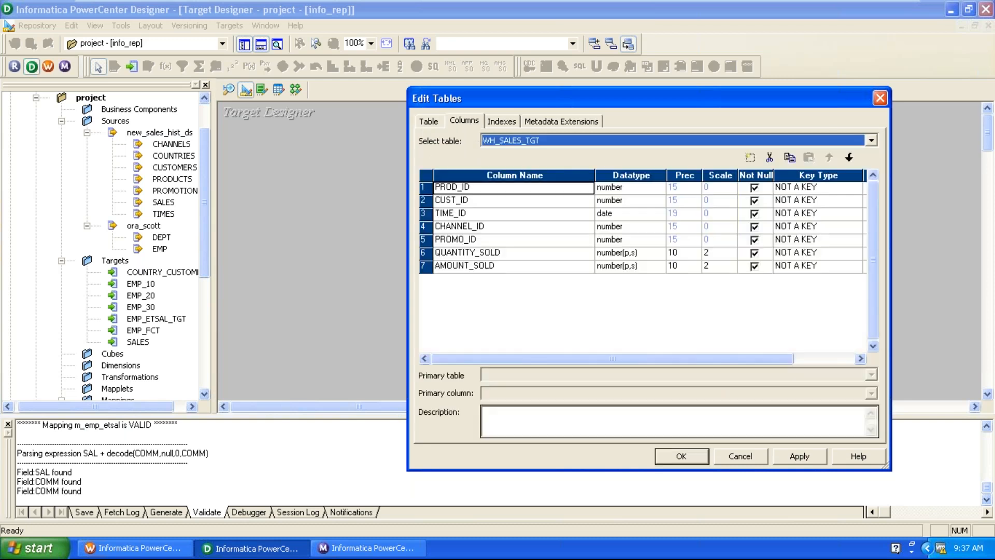
click(441, 253)
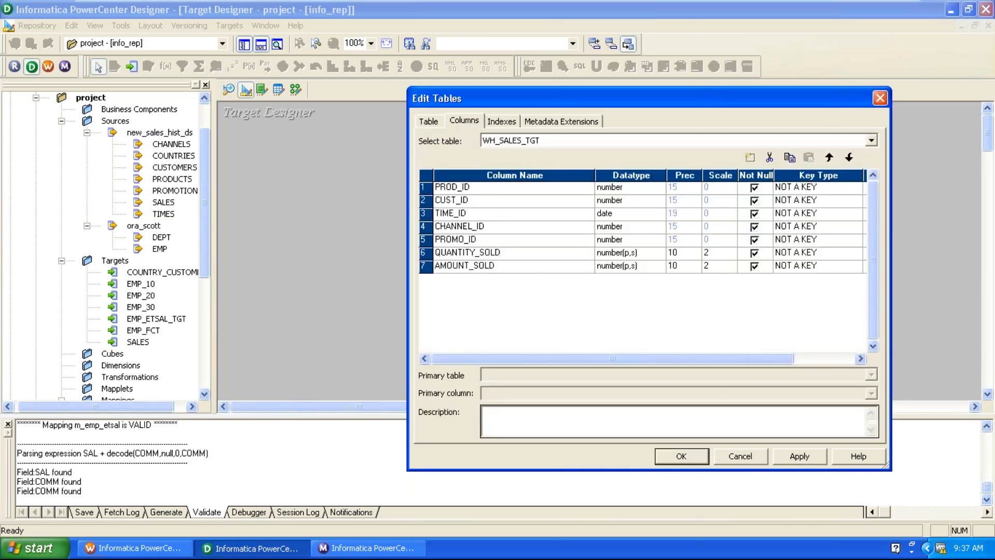
text(TOT_)
click(439, 266)
text(TOT_)
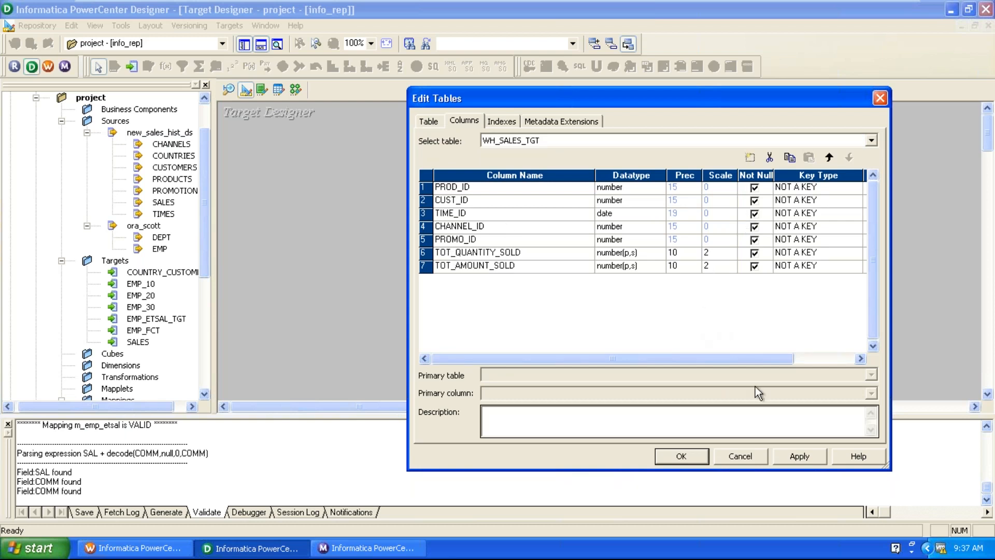
click(798, 455)
click(695, 459)
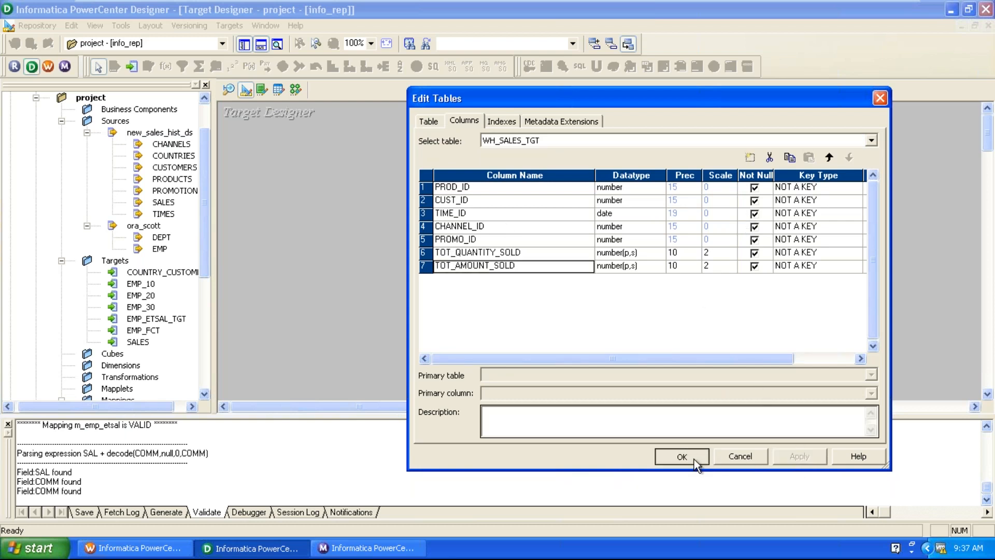
Move WH_SALES_TGT left and reopen its column list for editing.
drag(630, 197, 581, 197)
double_click(581, 197)
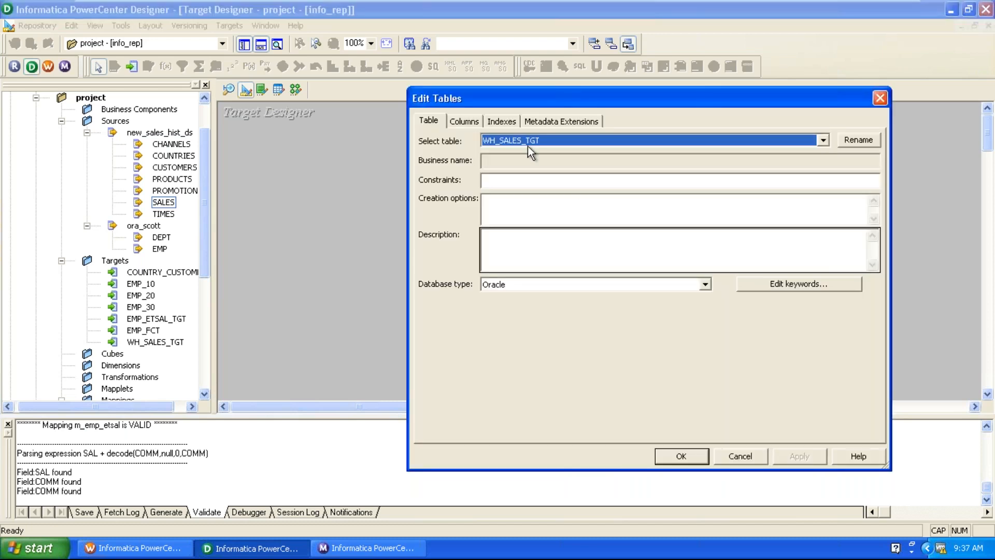
click(470, 123)
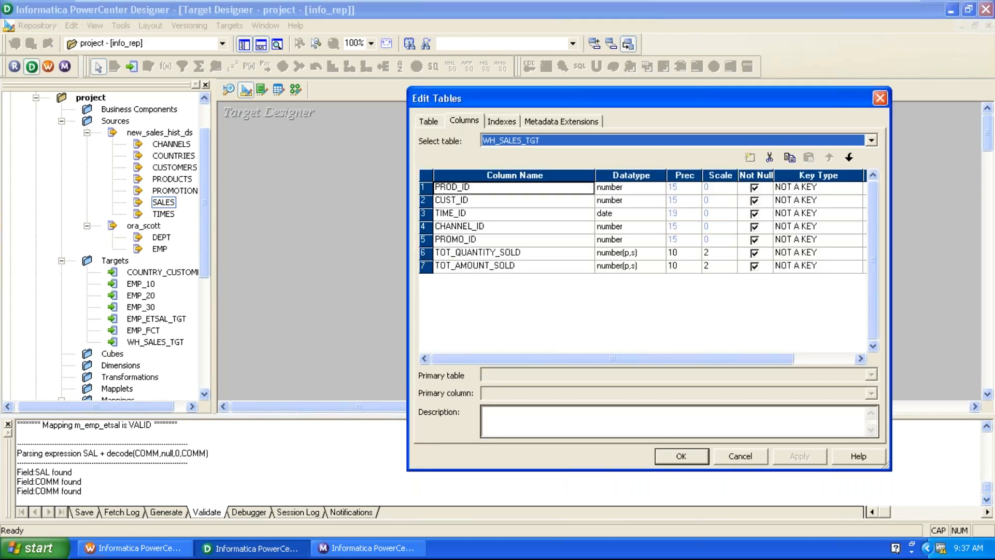
Clear the Not Null flag on all seven WH_SALES_TGT columns.
click(754, 188)
click(754, 200)
click(754, 213)
click(755, 226)
click(754, 239)
click(755, 252)
click(756, 266)
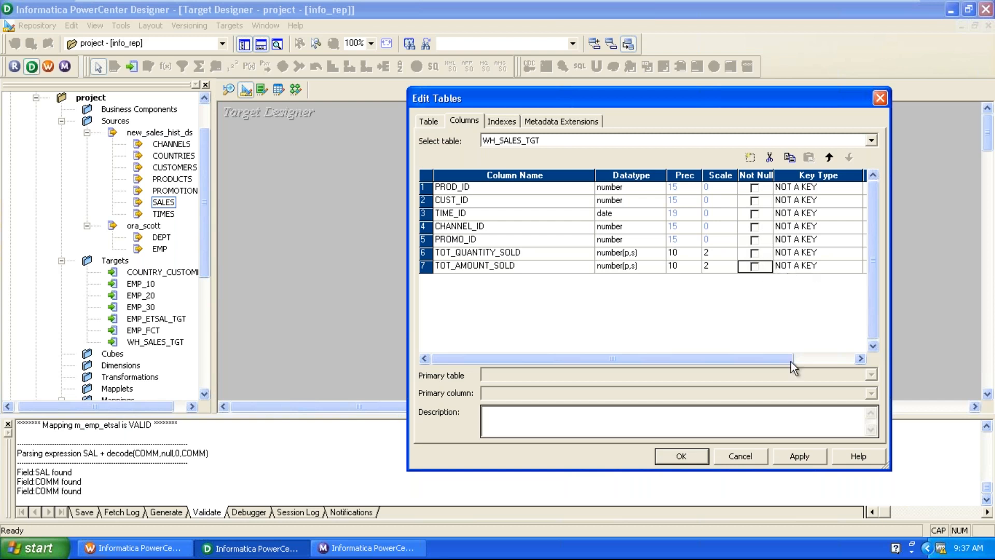
Set PROD_ID, CUST_ID, TIME_ID, CHANNEL_ID and PROMO_ID to PRIMARY KEY.
click(830, 192)
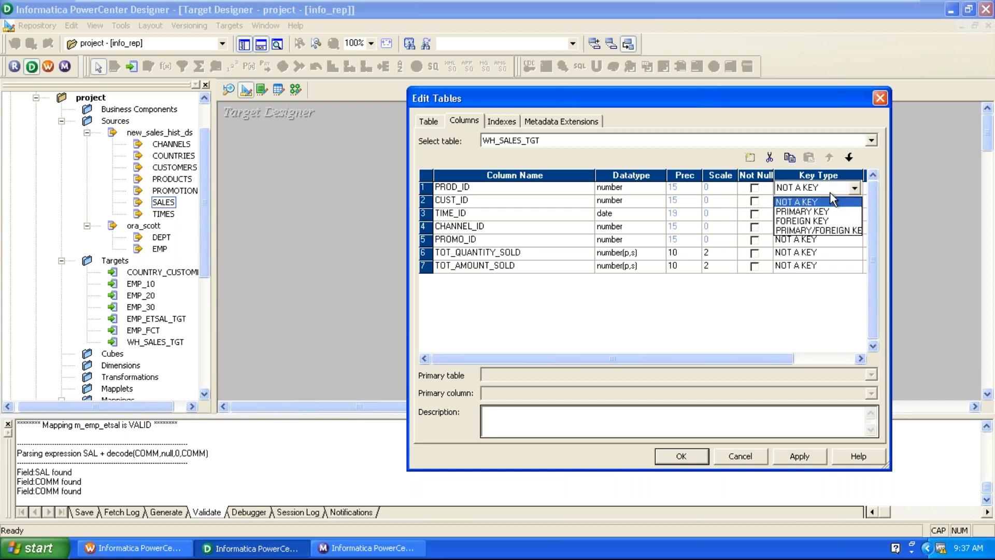
click(823, 198)
click(825, 202)
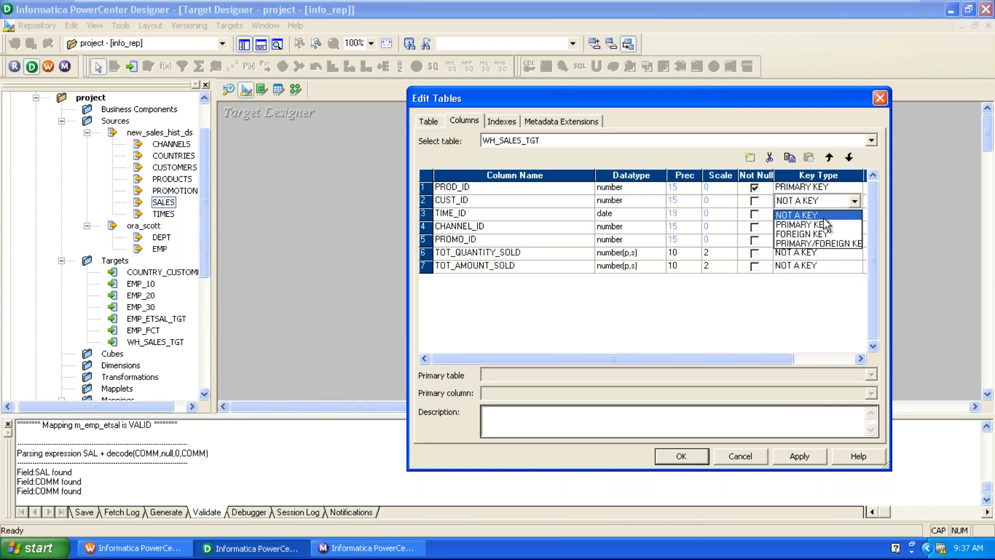
click(823, 218)
click(822, 201)
click(823, 223)
click(818, 214)
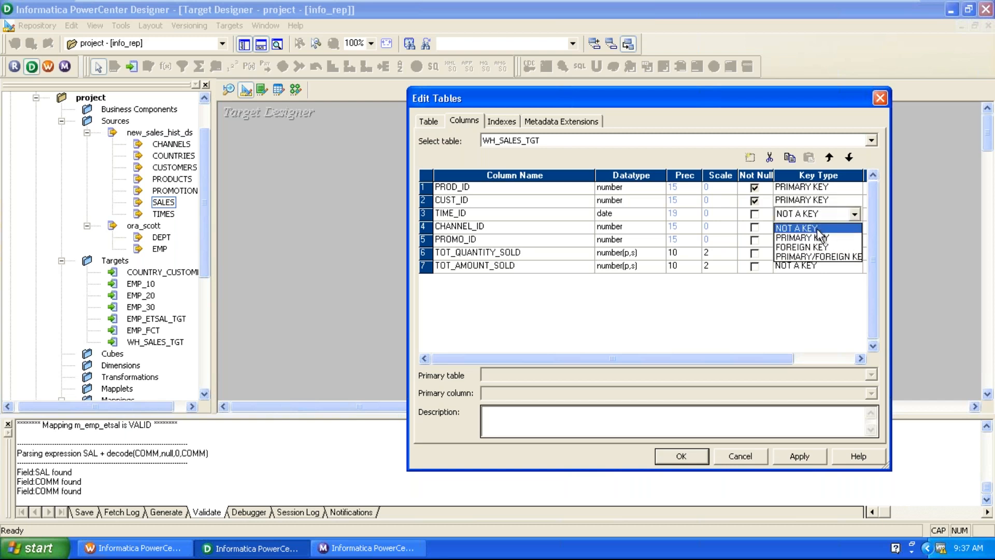
click(818, 231)
click(814, 216)
click(814, 239)
click(815, 227)
click(818, 251)
click(819, 240)
click(819, 240)
click(823, 262)
Mark TOT_QUANTITY_SOLD and TOT_AMOUNT_SOLD Not Null again and confirm the table edits.
click(754, 253)
click(757, 264)
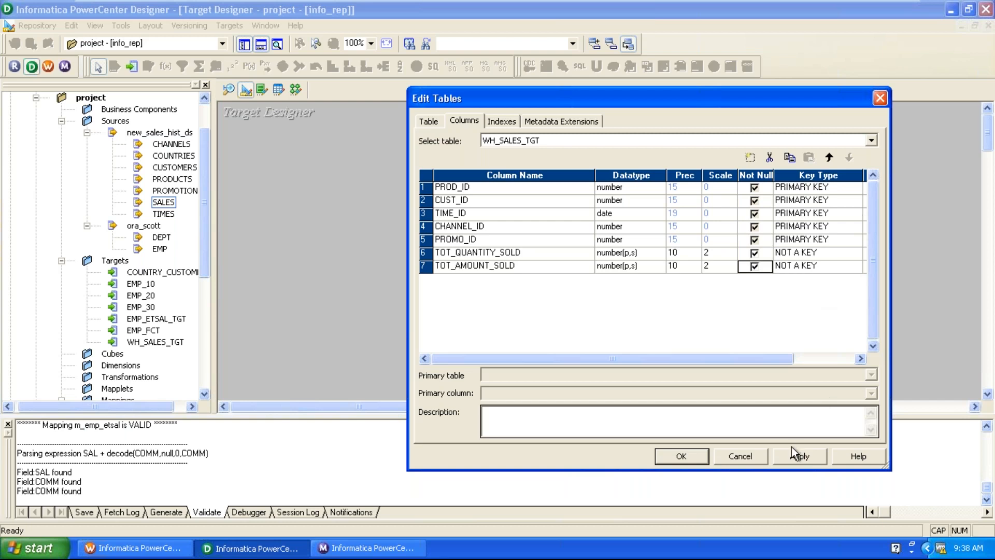
click(682, 457)
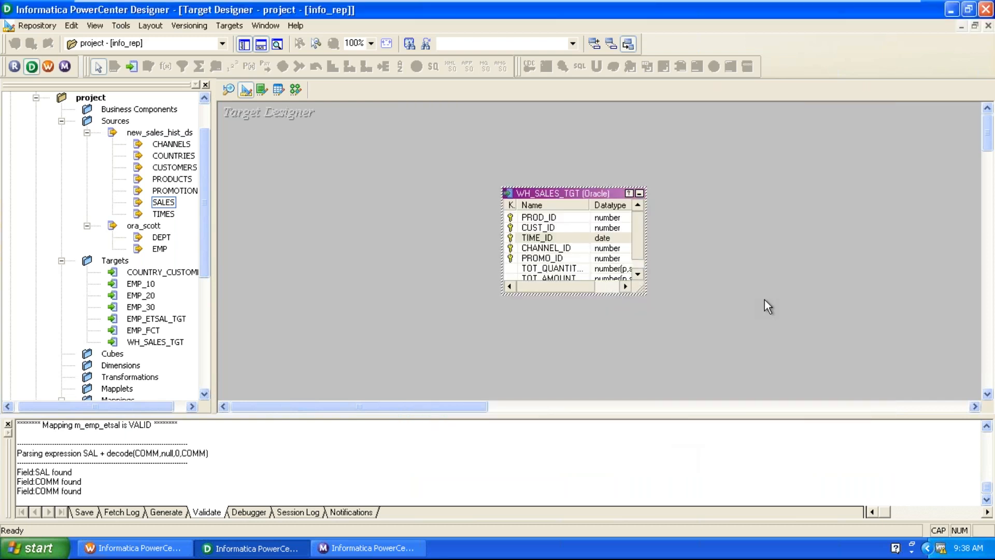
Generate and execute the WH_SALES_TGT table SQL, overwriting MKTABLES.SQL.
click(228, 27)
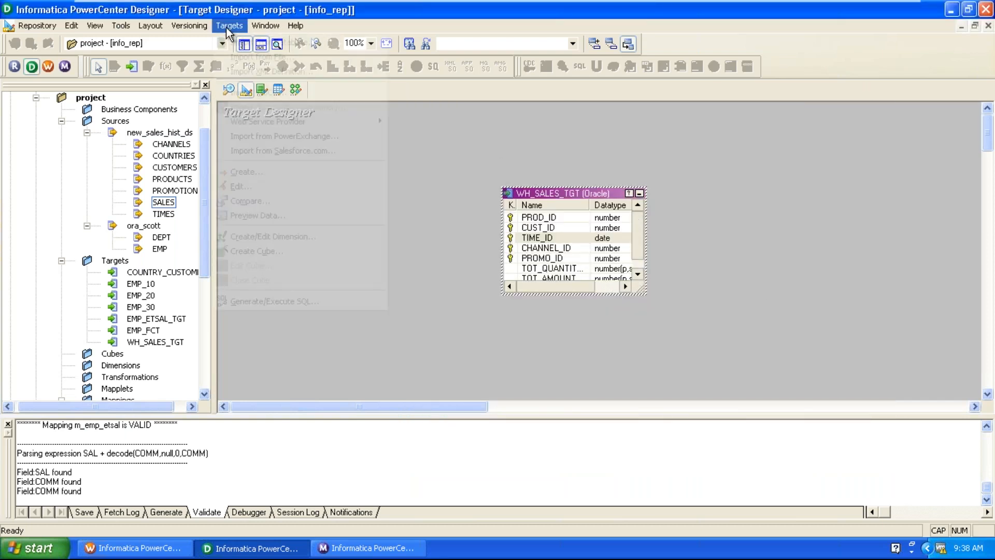
click(246, 299)
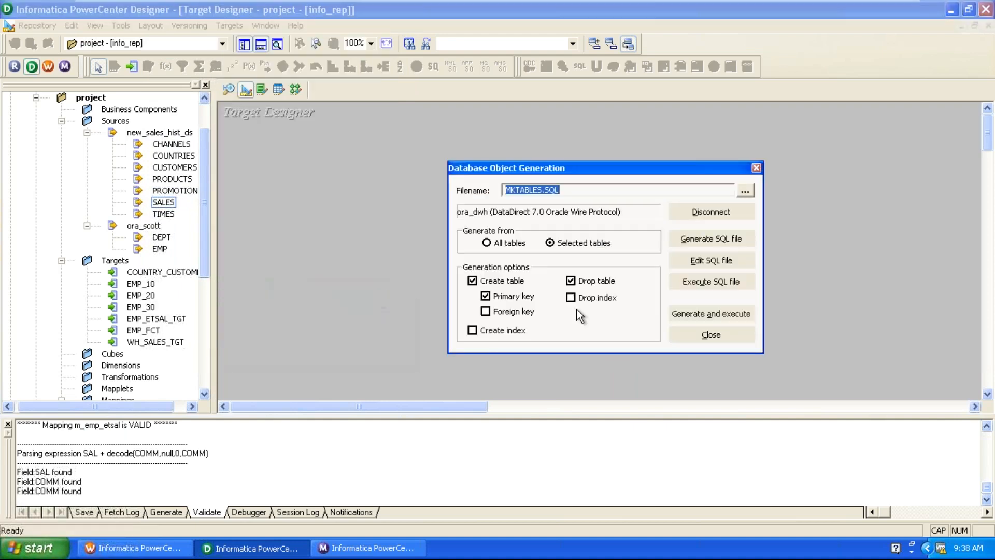
click(682, 315)
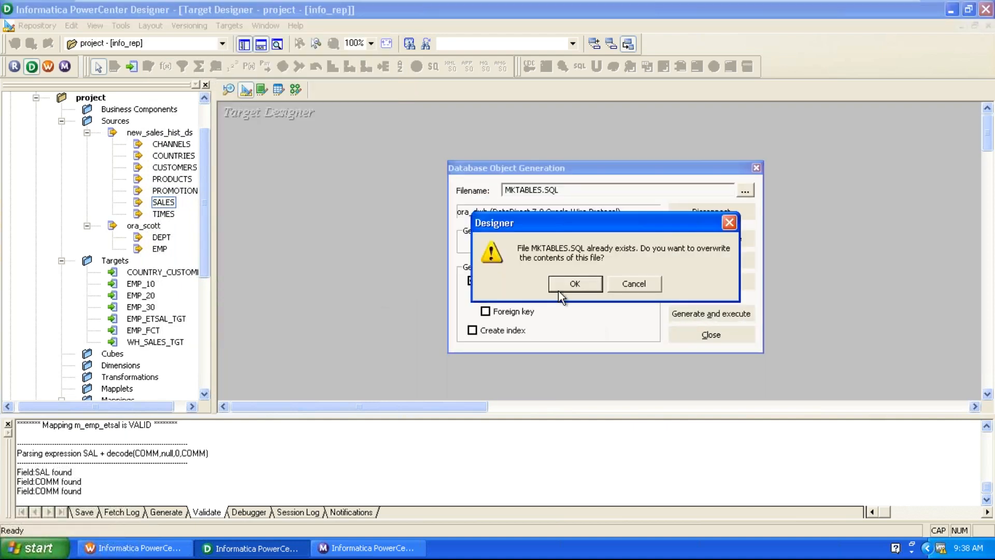
click(574, 284)
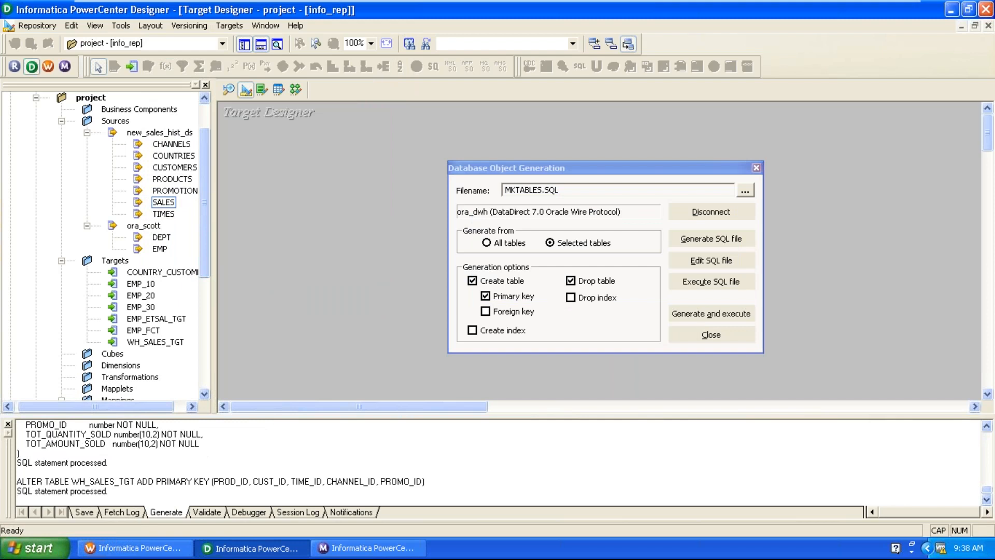
click(680, 339)
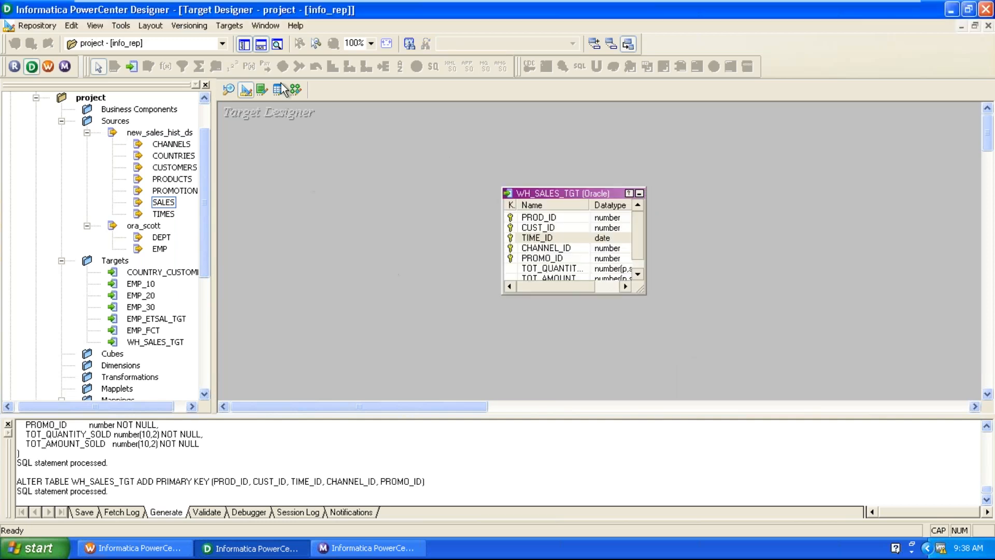
Switch to Mapping Designer and start creating a new mapping.
click(296, 91)
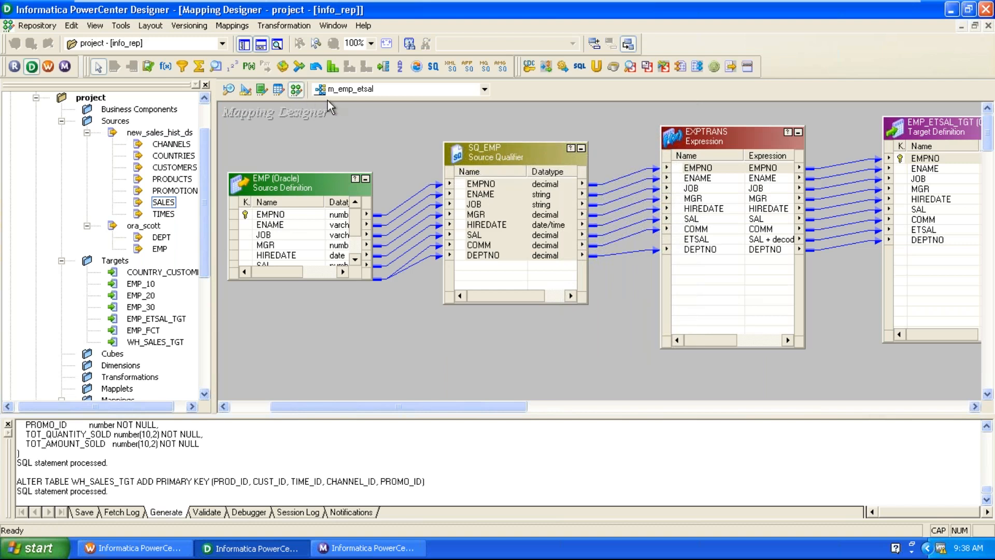
click(232, 26)
click(233, 45)
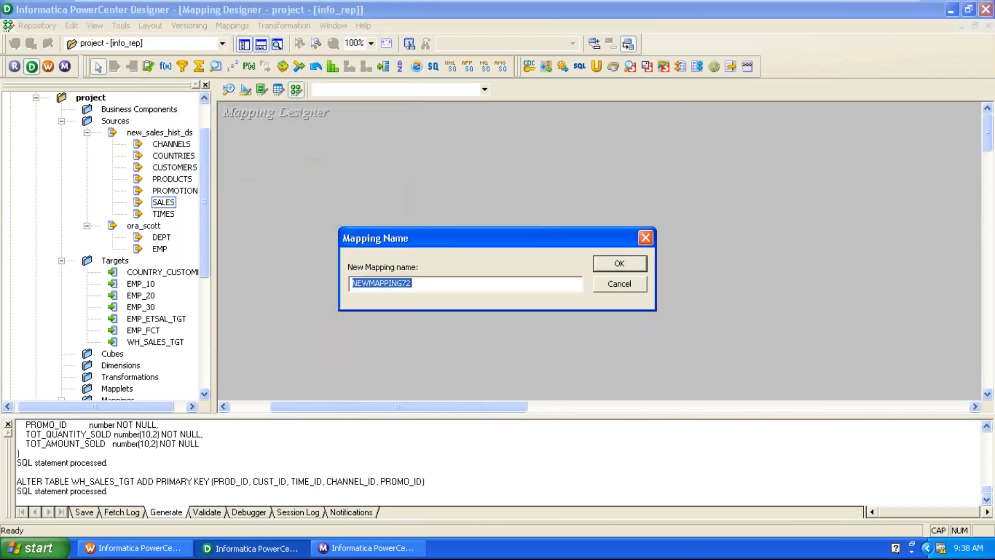
Name the new mapping m_customer_sales.
text(M_)
key(BackSpace)
key(BackSpace)
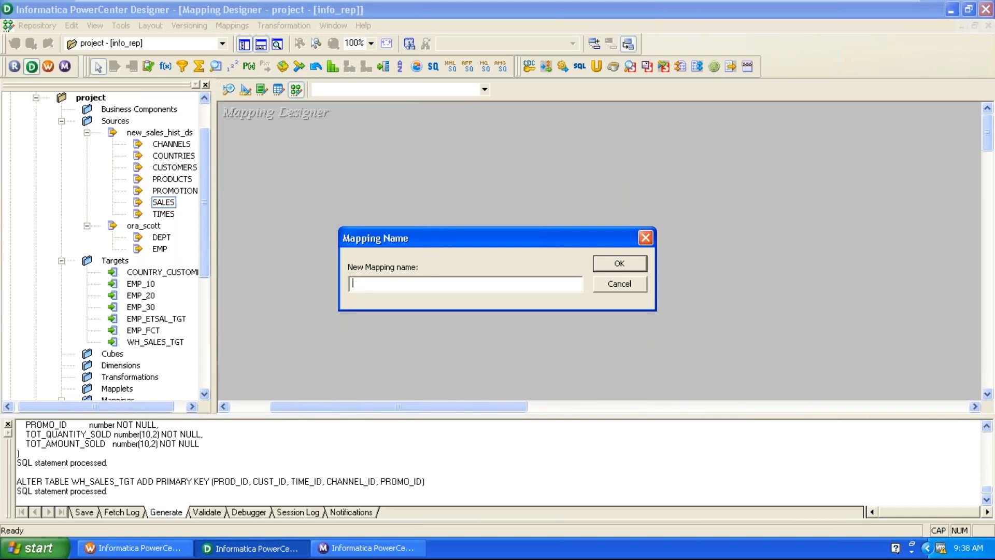
text(m_customer_sales)
click(600, 262)
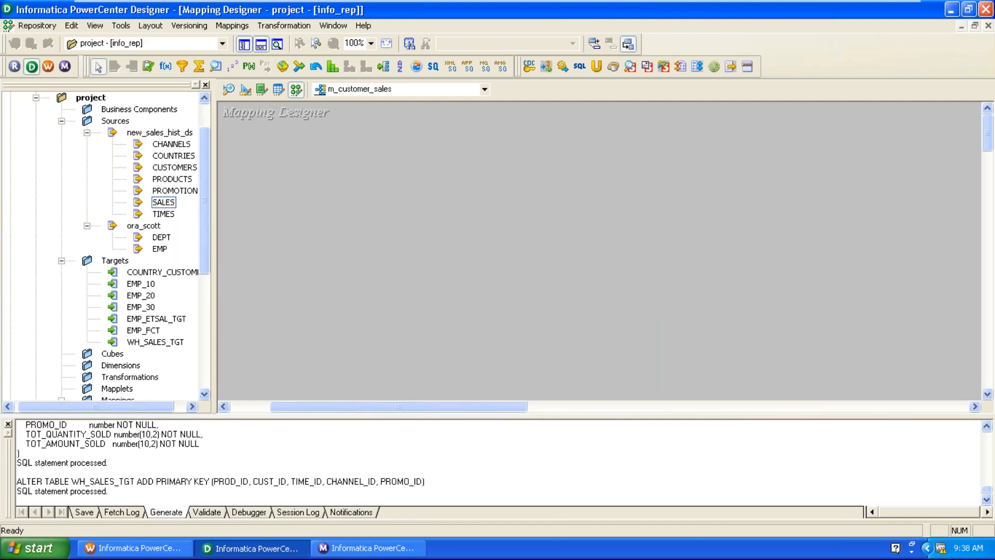
Add SALES with SQ_SALES and WH_SALES_TGT, arranged left to right.
drag(163, 203, 309, 201)
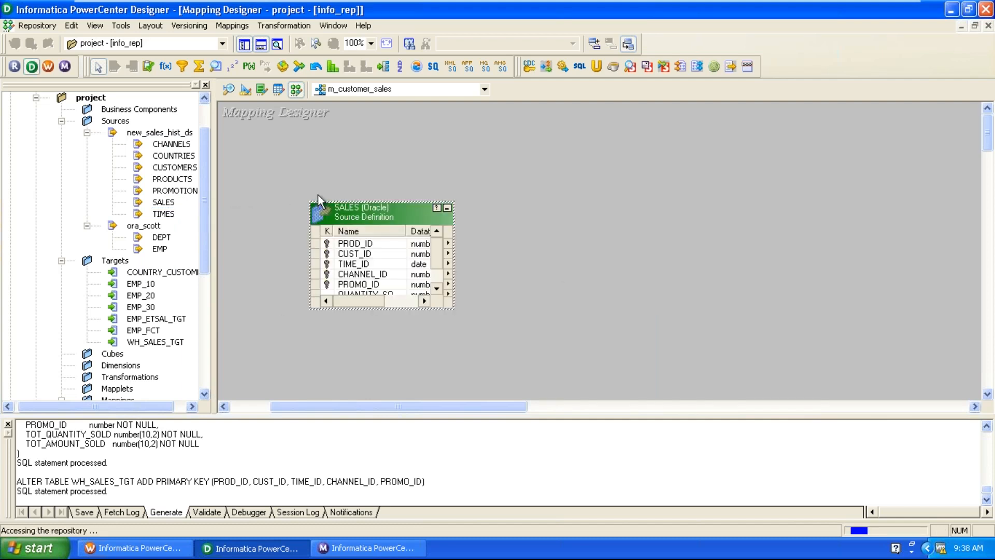
drag(432, 276, 572, 200)
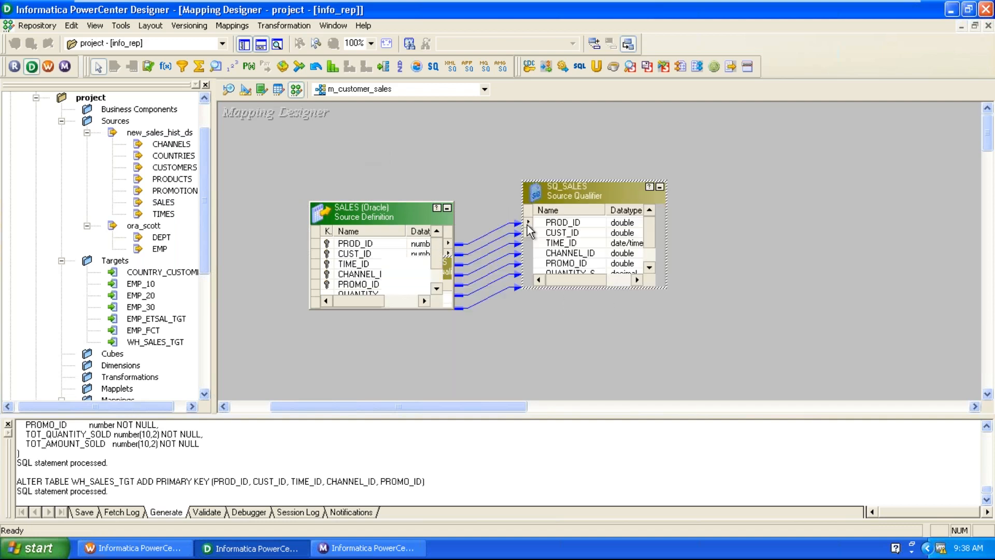
drag(156, 342, 844, 218)
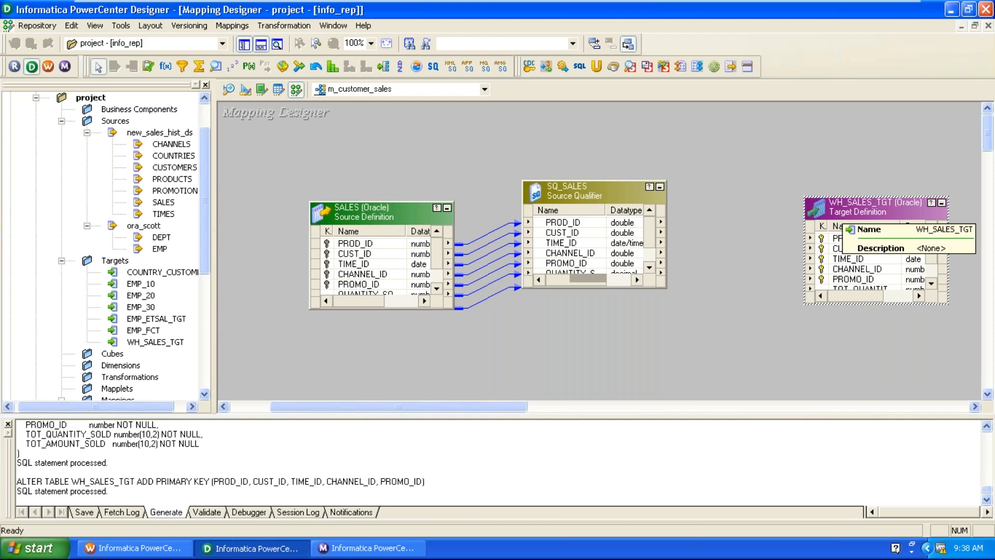
drag(842, 214, 851, 183)
drag(376, 212, 288, 221)
drag(533, 201, 471, 234)
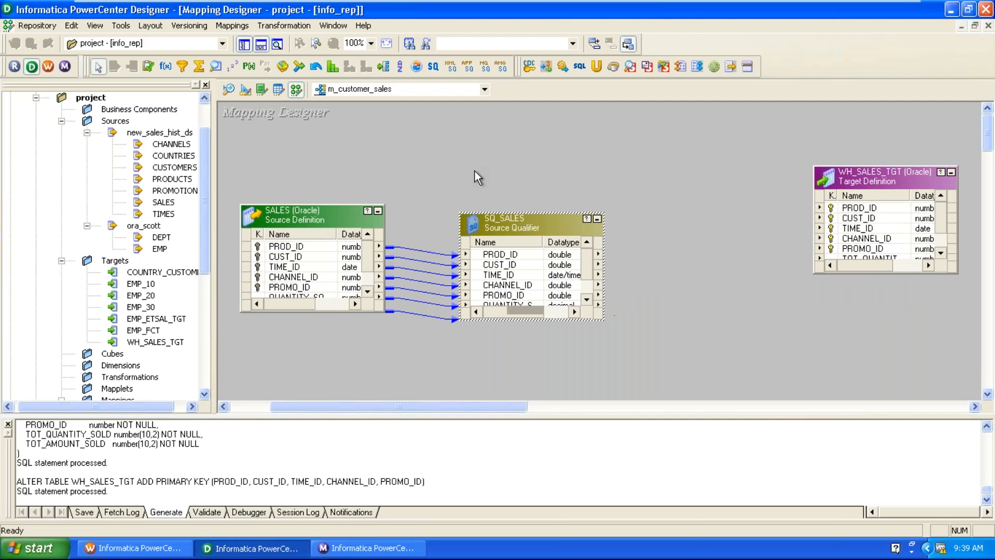
Place a new Aggregator between SQ_SALES and the target, shifting the target right.
click(199, 66)
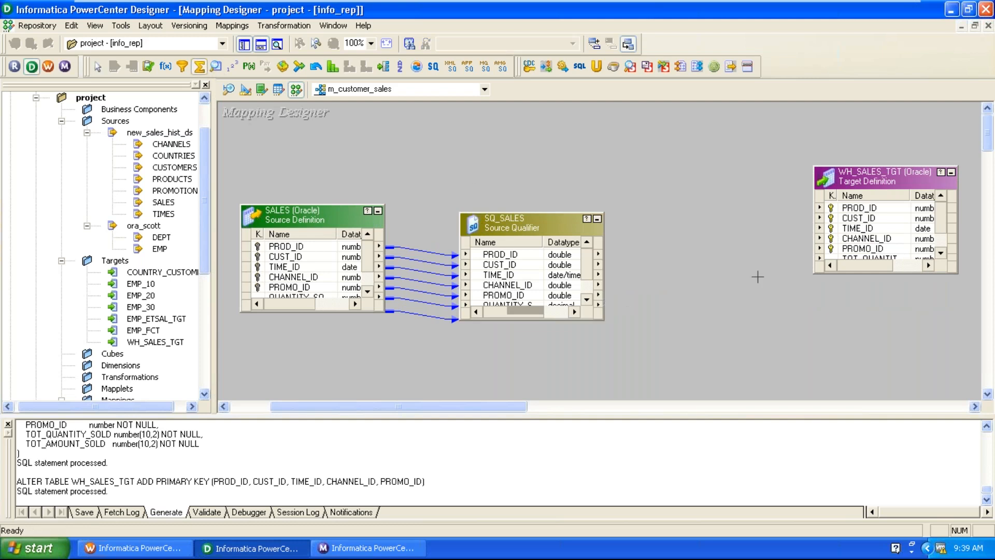
click(691, 249)
drag(849, 178, 939, 207)
drag(750, 278, 734, 247)
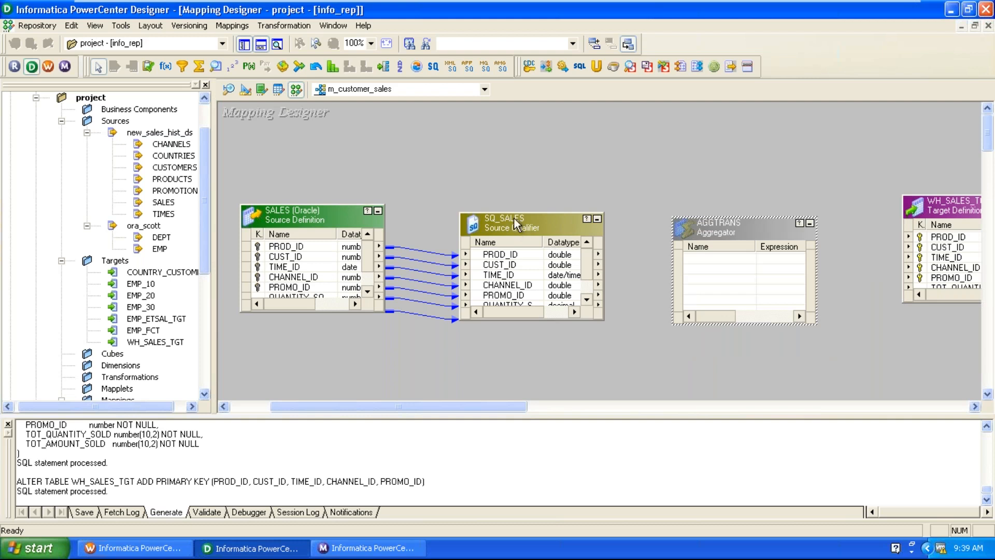
Link all seven SQ_SALES ports into AGGTRANS.
drag(514, 213, 514, 161)
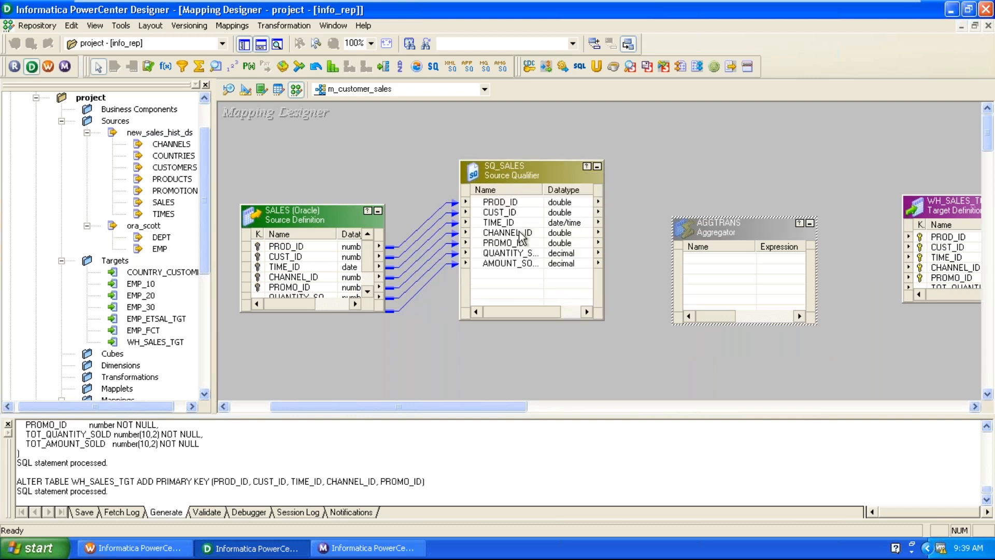
click(514, 203)
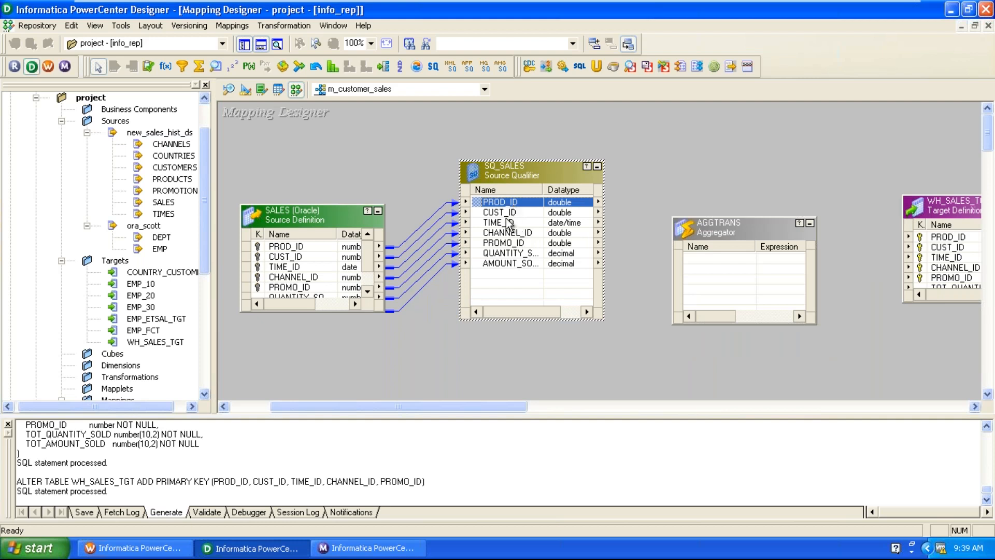
shift+click(500, 223)
drag(500, 223, 506, 266)
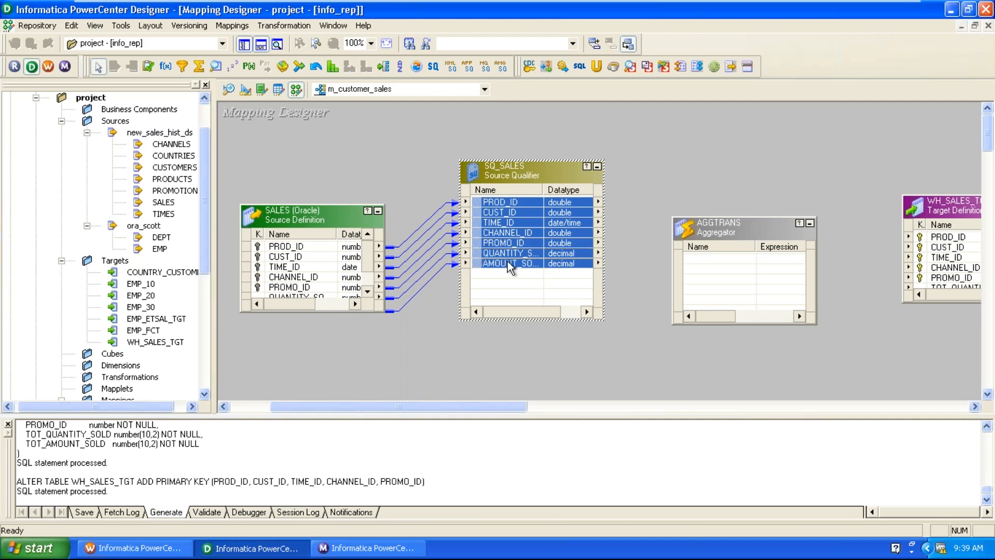
drag(485, 206, 726, 288)
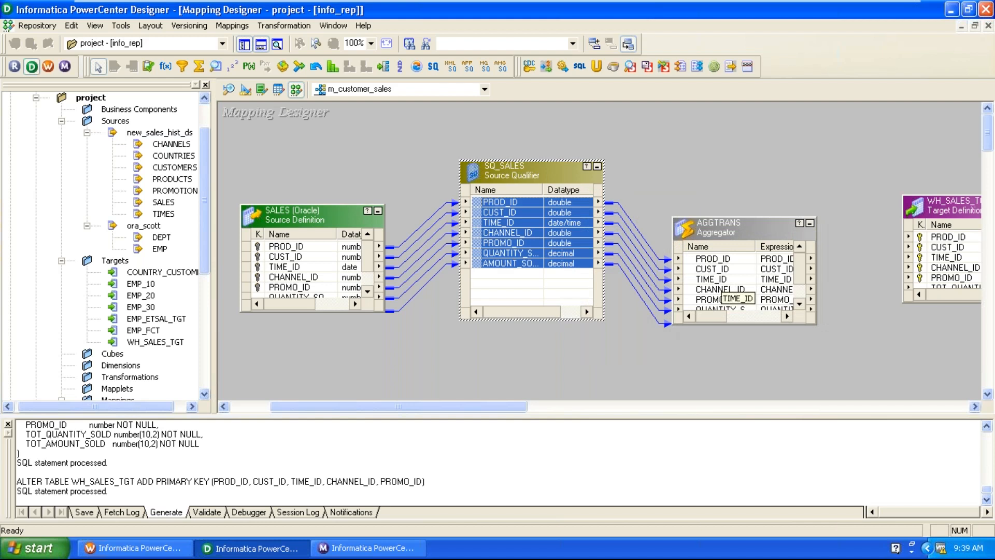
Group AGGTRANS by CUST_ID and make QUANTITY_SOLD and AMOUNT_SOLD input-only.
double_click(759, 226)
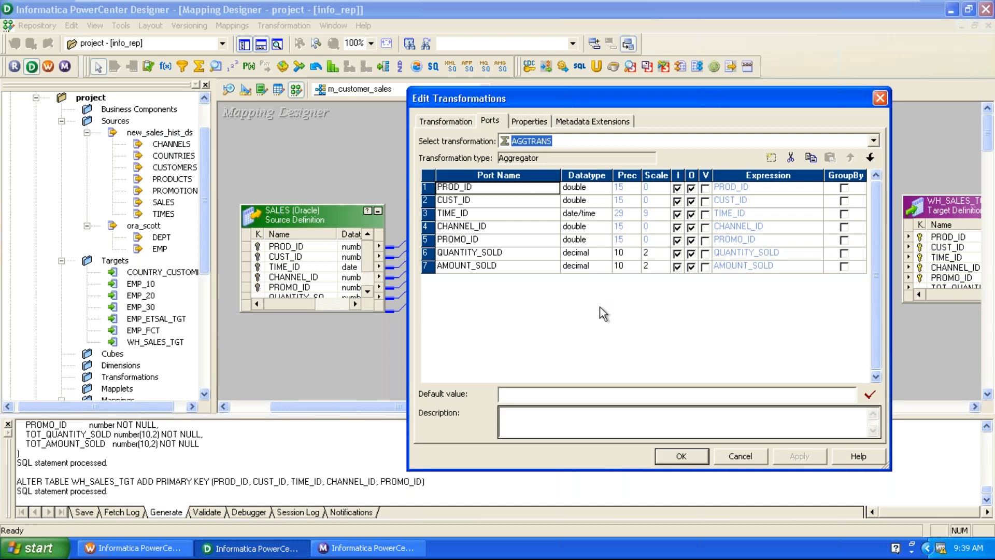
click(483, 199)
click(844, 204)
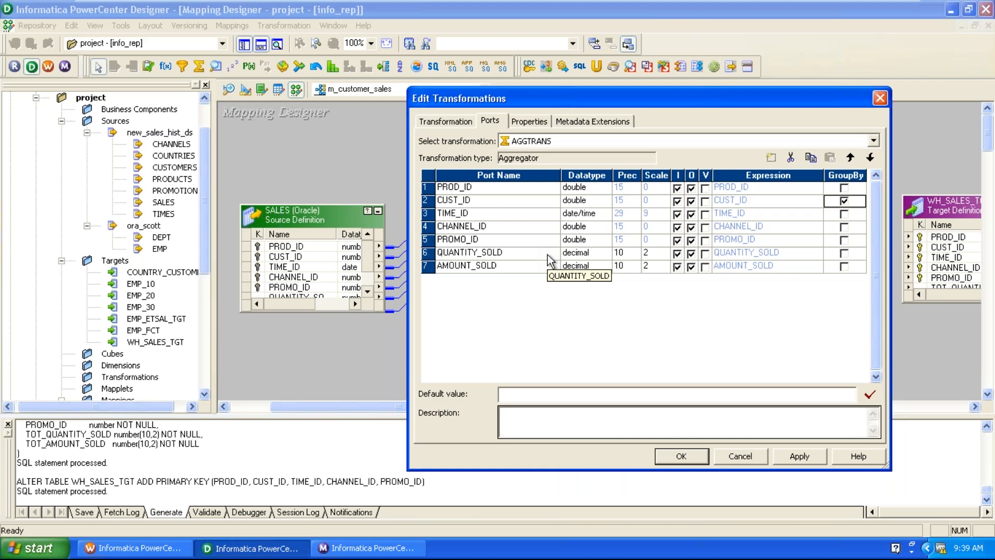
click(679, 253)
click(691, 253)
click(694, 269)
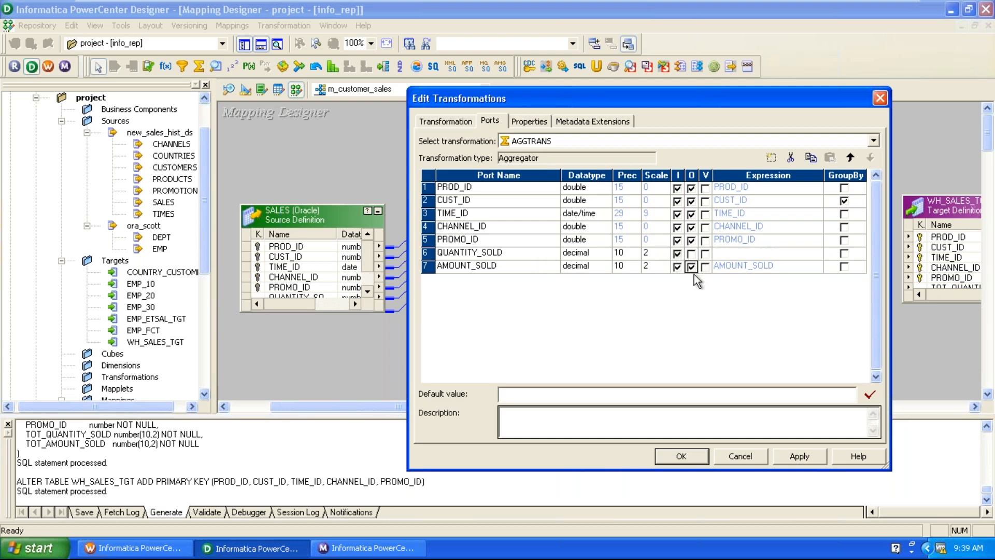
click(692, 267)
click(533, 264)
click(531, 255)
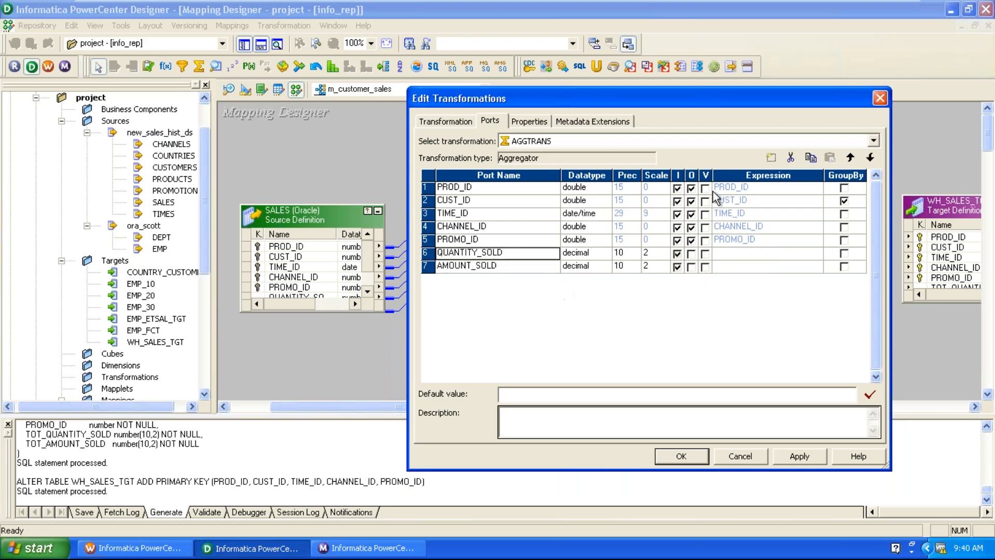
Add two AGGTRANS ports named TOT_QTY_SOLD and TOT_AMOUNT_SOLD.
click(767, 164)
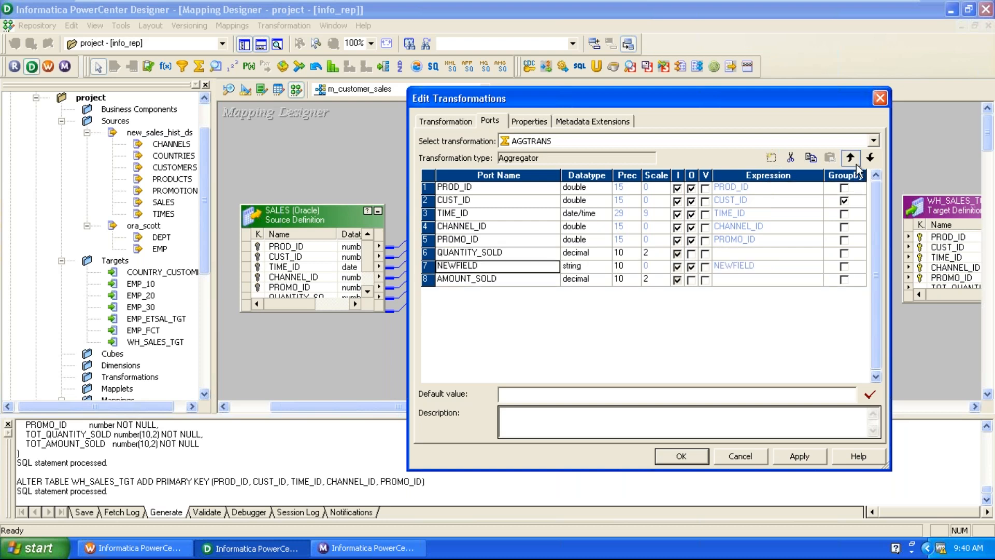
click(871, 159)
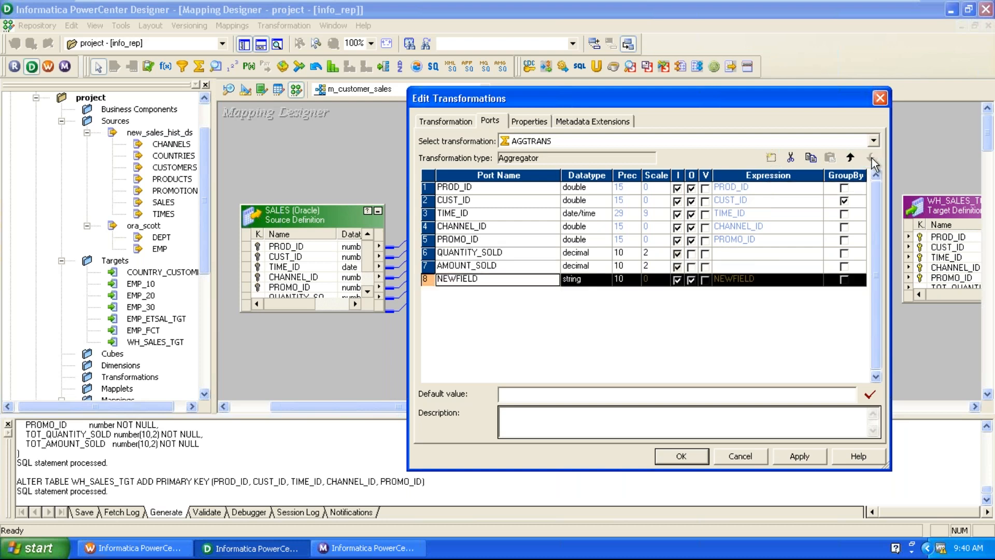
click(770, 157)
click(516, 282)
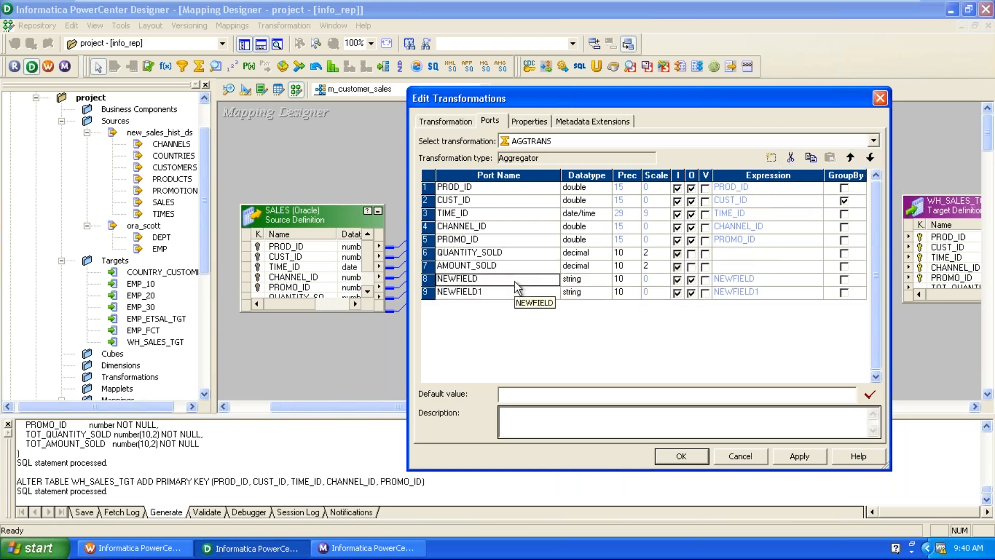
text(TOT)
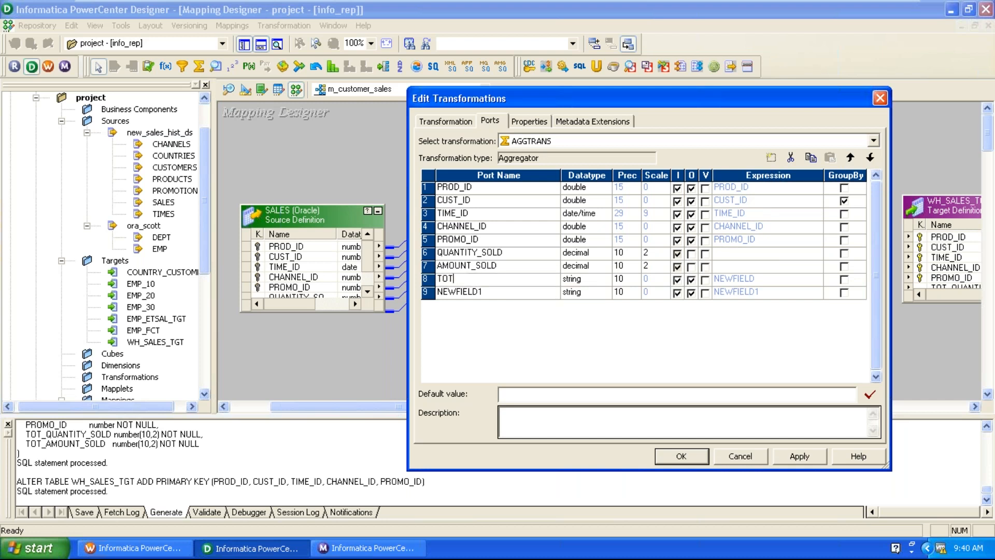
text(_QTY_SOLD)
key(Down)
text(TOT)
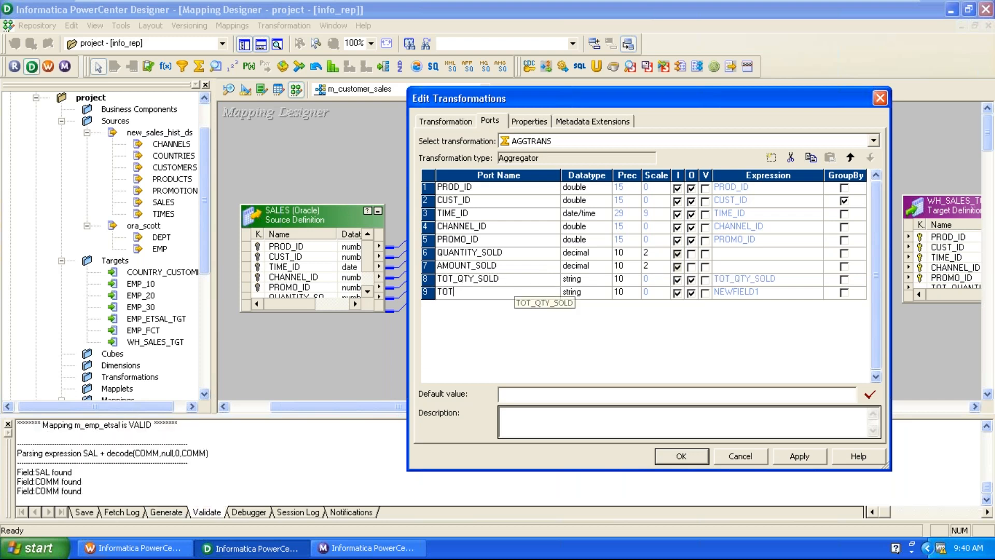
text(_AM)
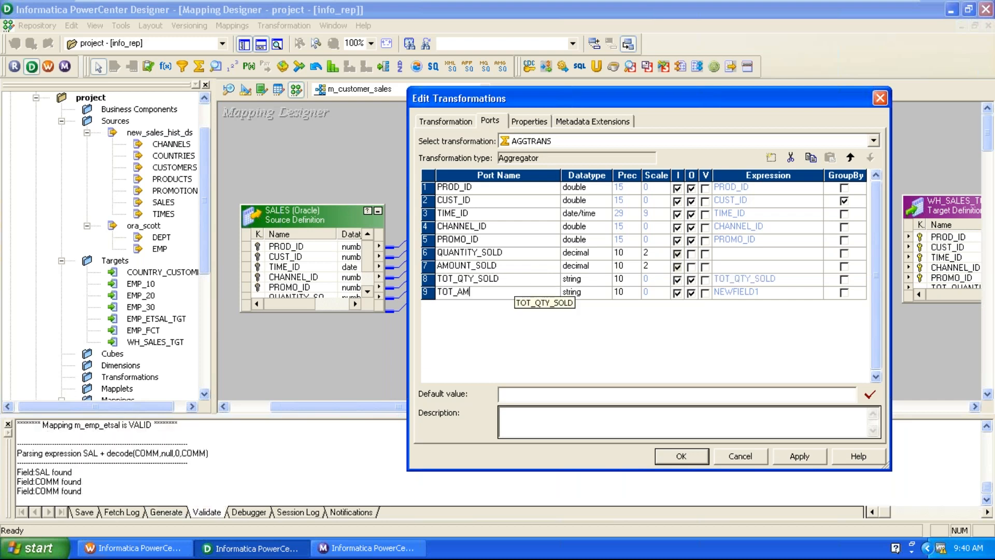
text(OUNT_SOLD)
Set both new ports to decimal and make TOT_QTY_SOLD output-only.
click(579, 284)
click(579, 284)
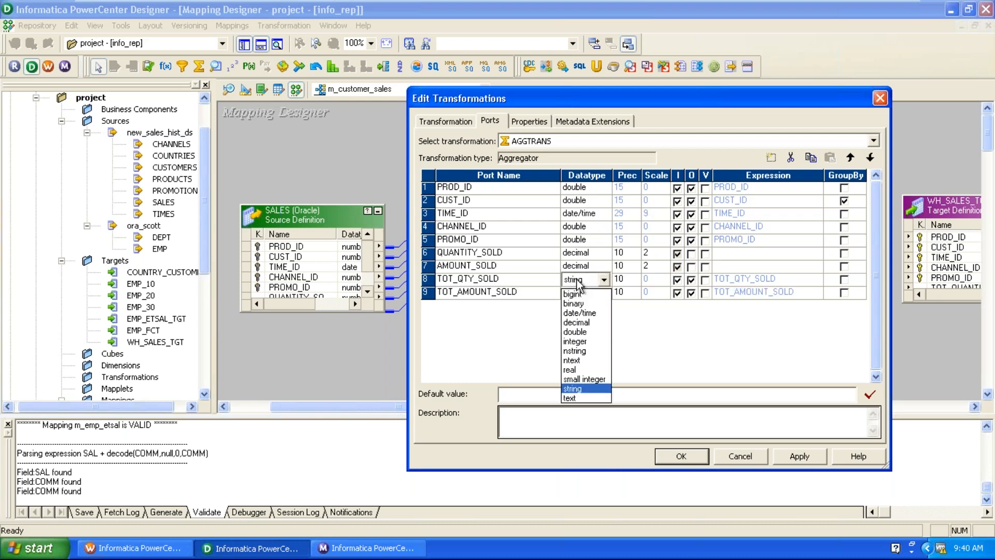
click(577, 326)
click(579, 296)
click(579, 297)
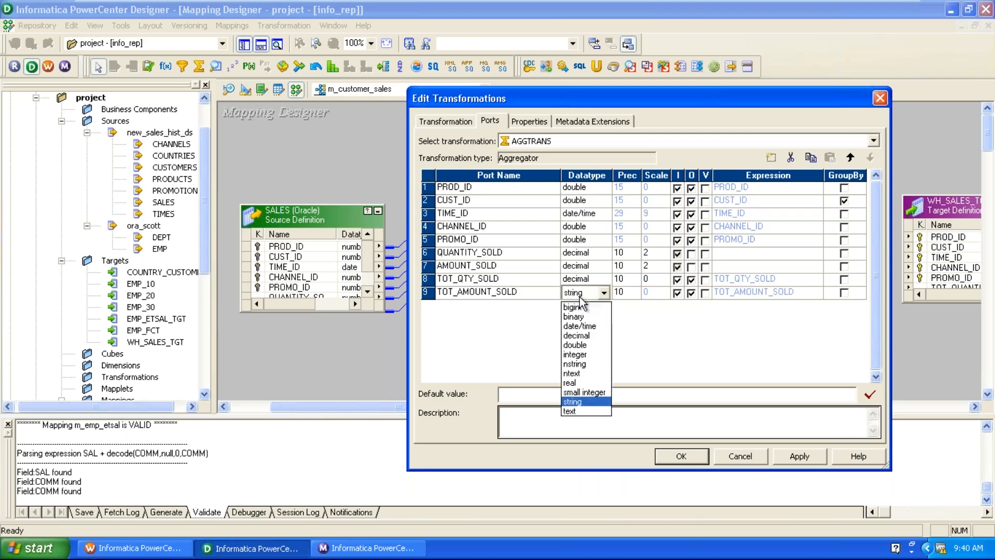
click(583, 337)
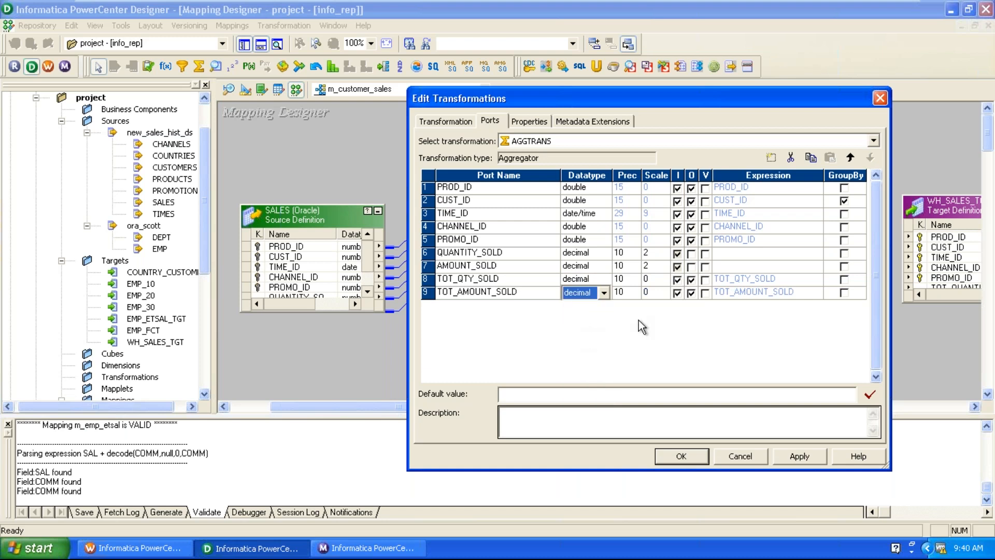
click(676, 280)
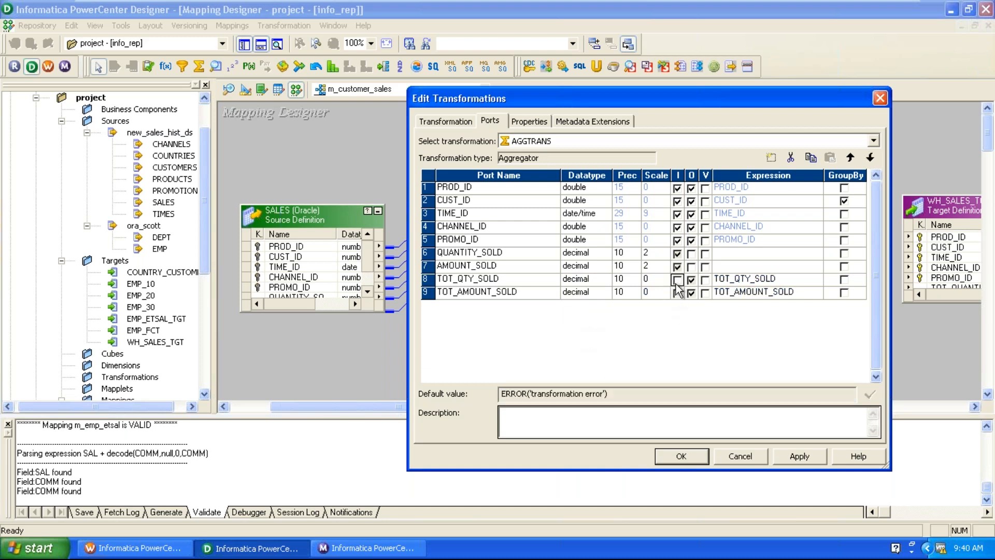
click(788, 278)
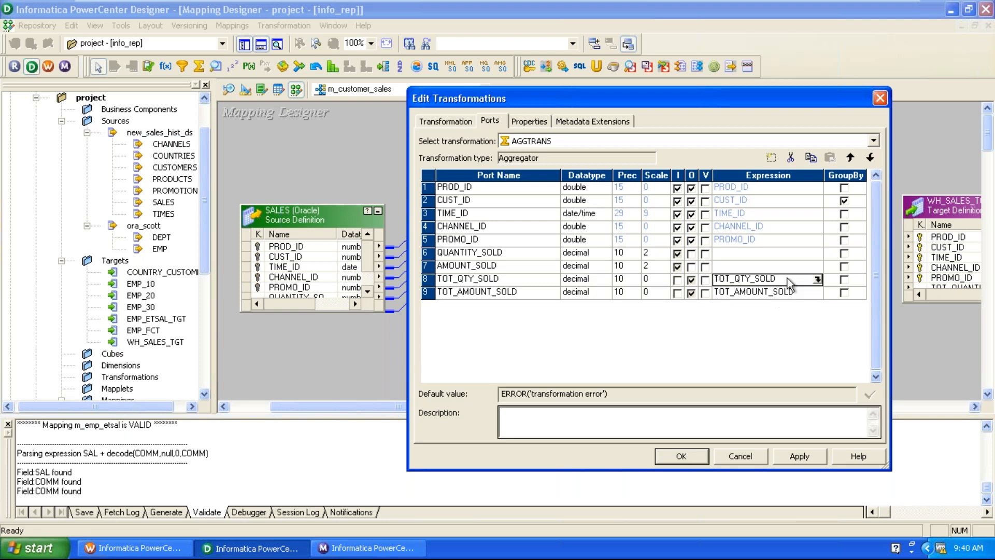
Set TOT_QTY_SOLD's expression to SUM(QUANTITY_SOLD) and validate it.
click(818, 281)
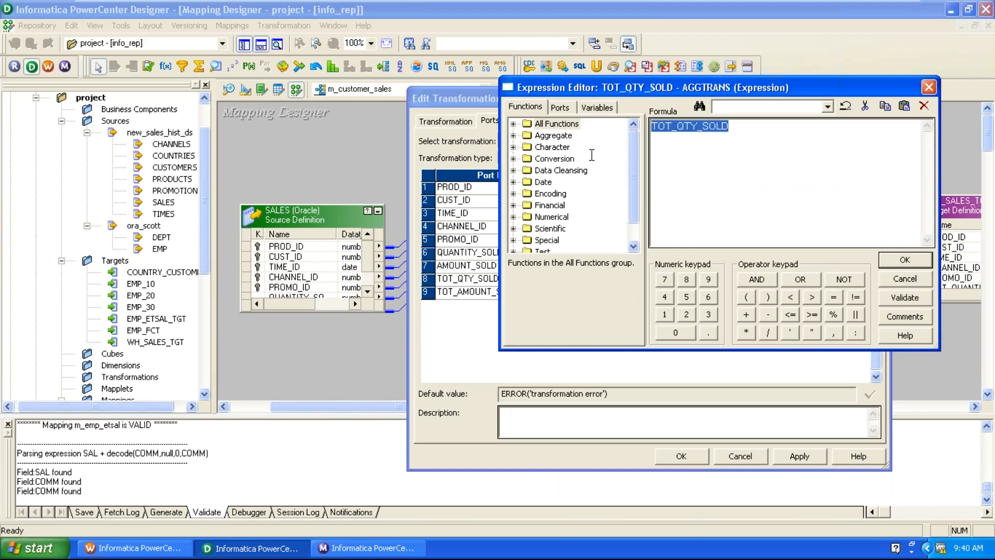
key(Delete)
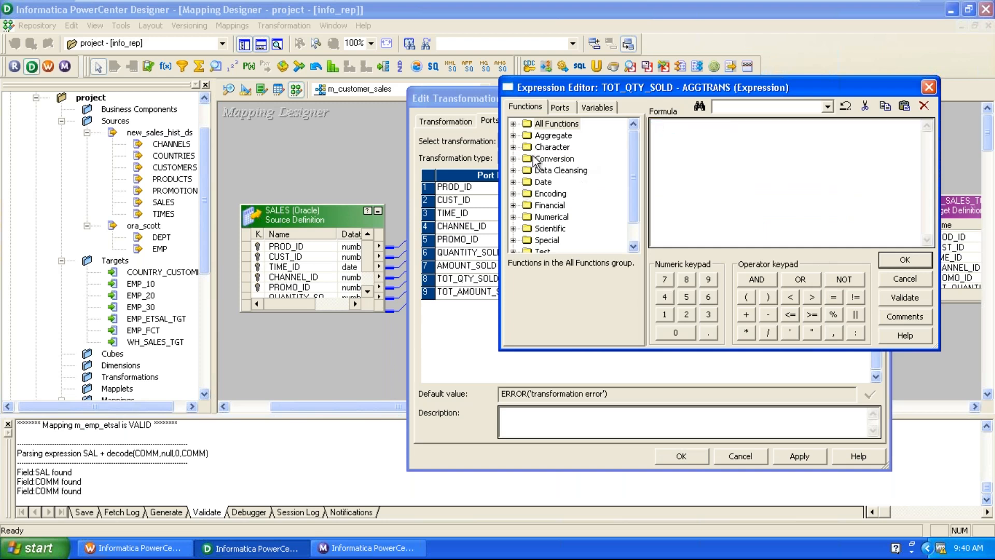
click(513, 136)
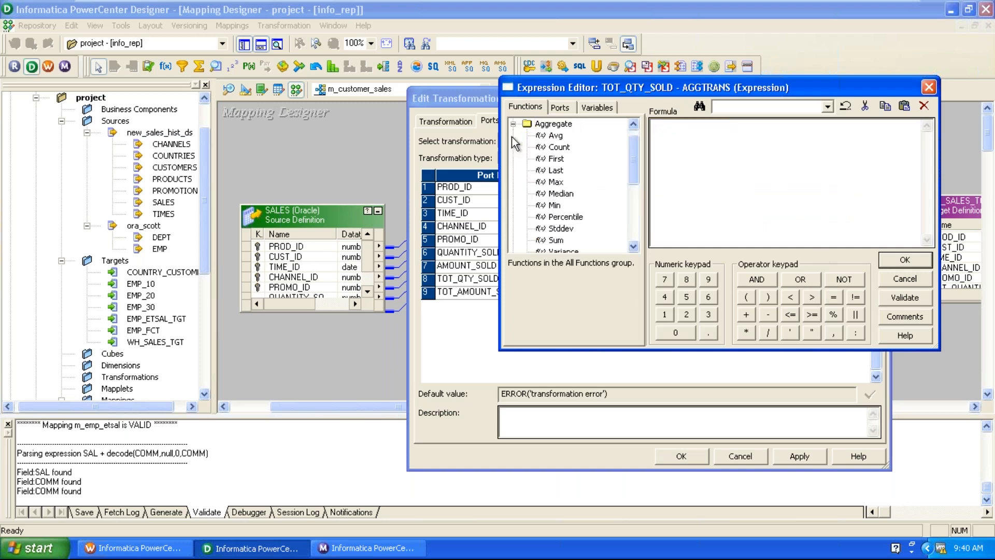
double_click(556, 240)
click(559, 108)
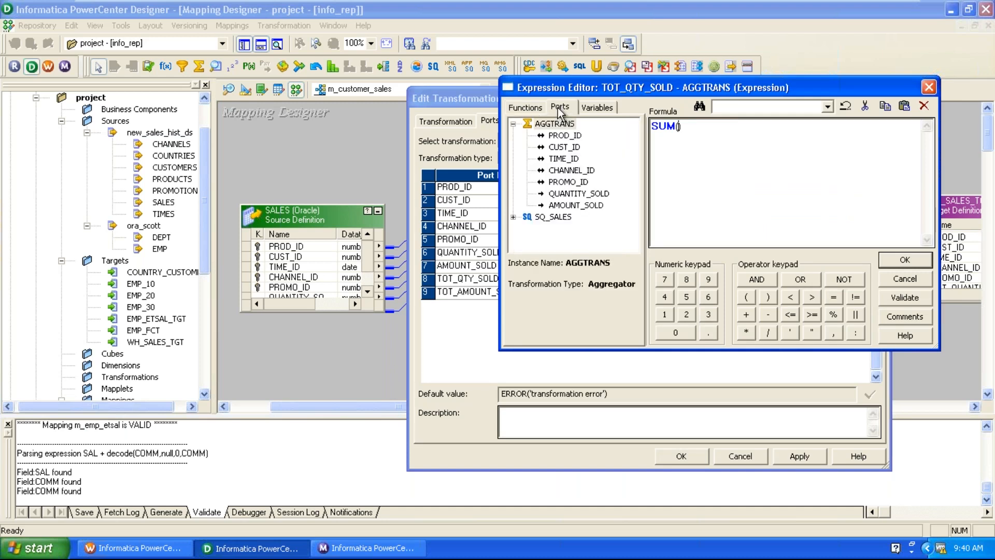
double_click(574, 194)
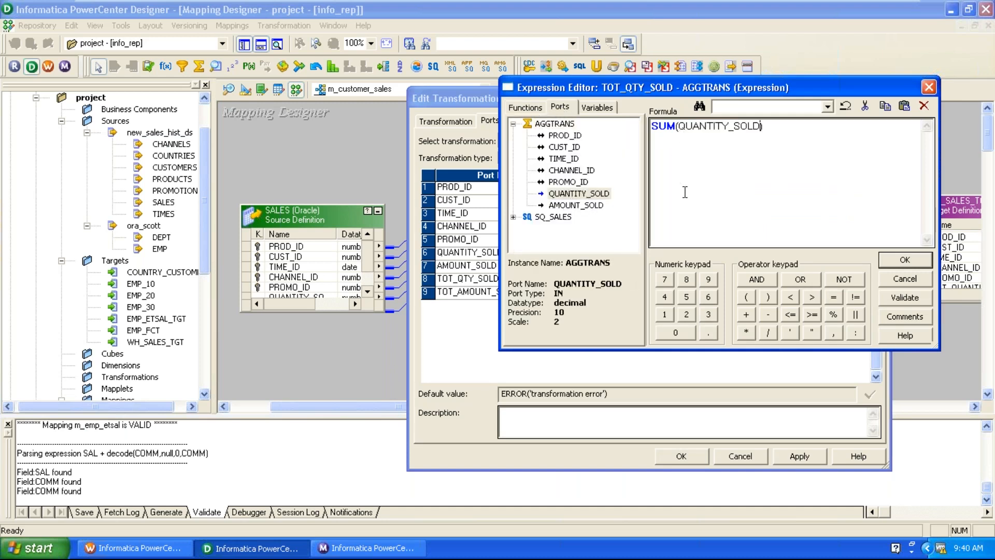
click(906, 298)
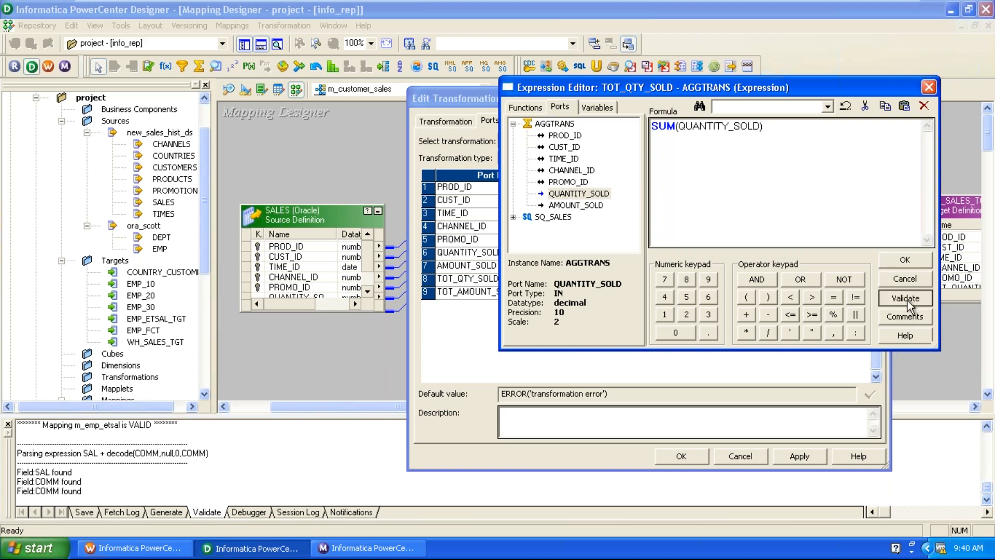
key(Return)
click(893, 259)
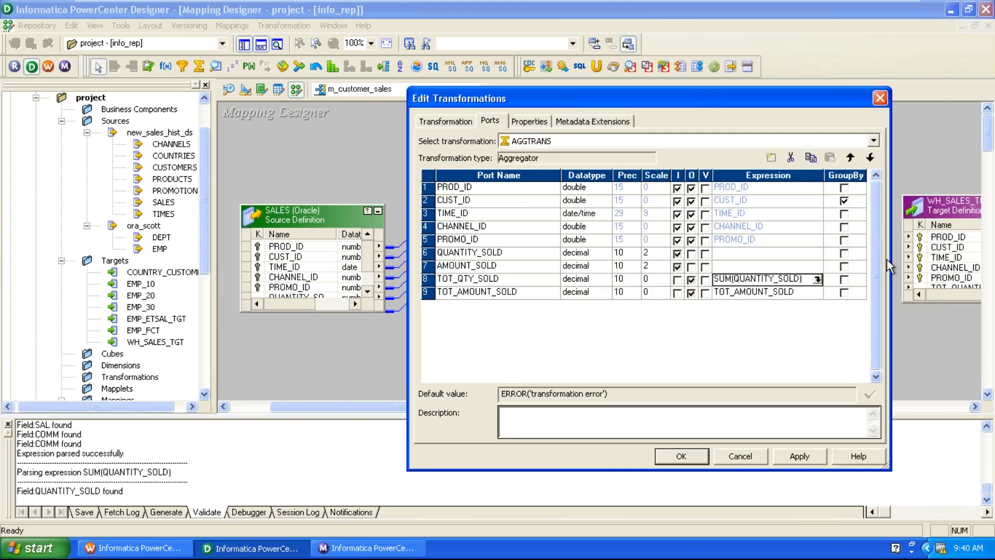
Set TOT_AMOUNT_SOLD's expression to SUM(AMOUNT_SOLD), validate it, and apply the AGGTRANS changes.
click(810, 295)
click(817, 294)
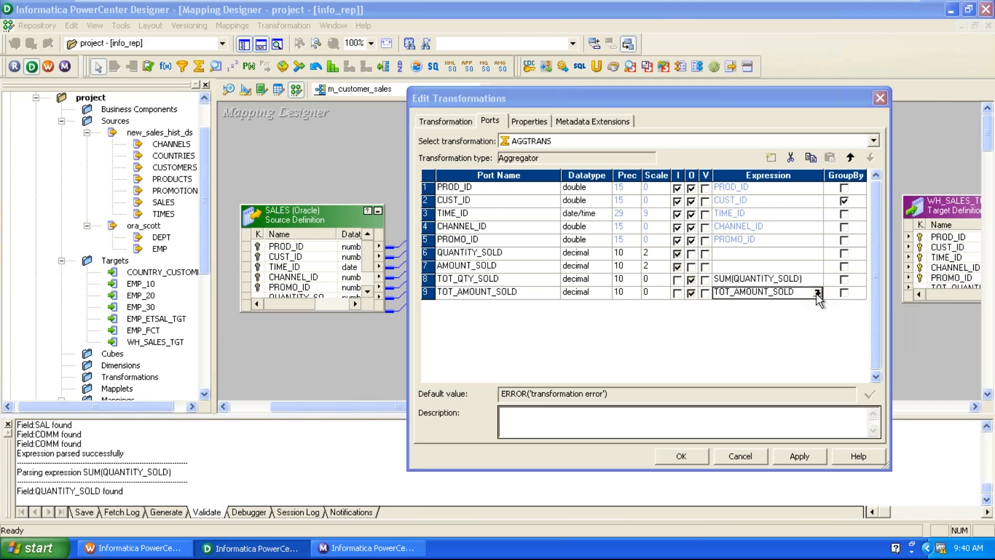
drag(753, 126, 531, 156)
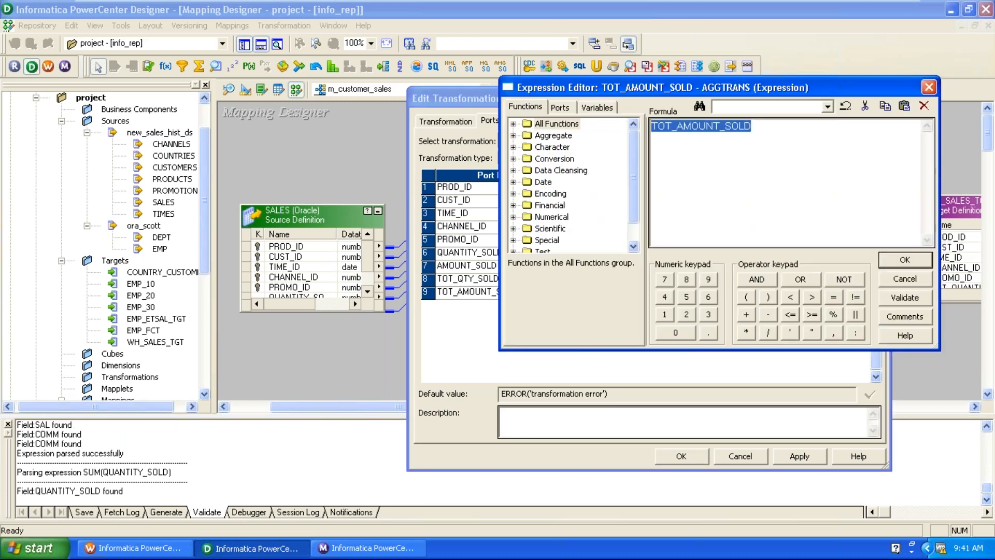
text(SUM()
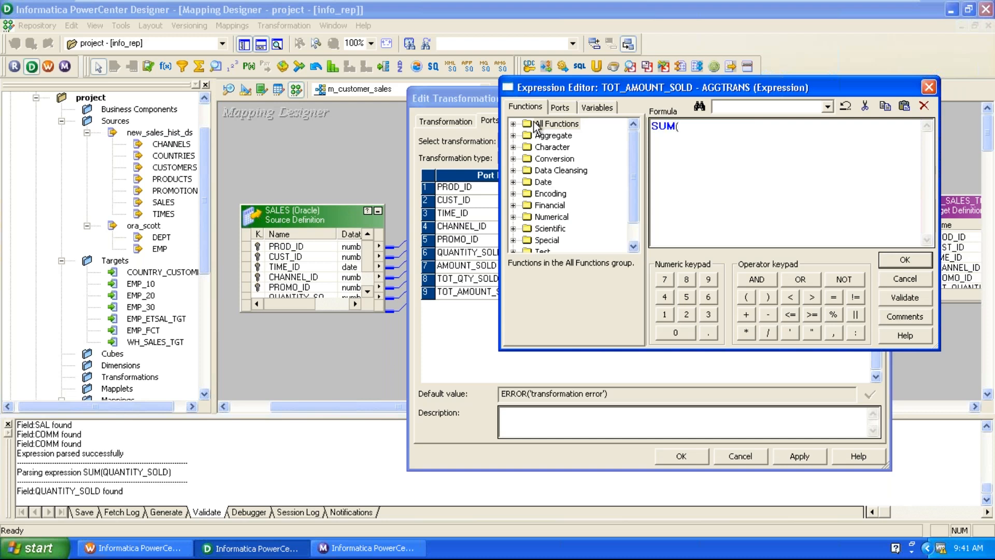
click(558, 107)
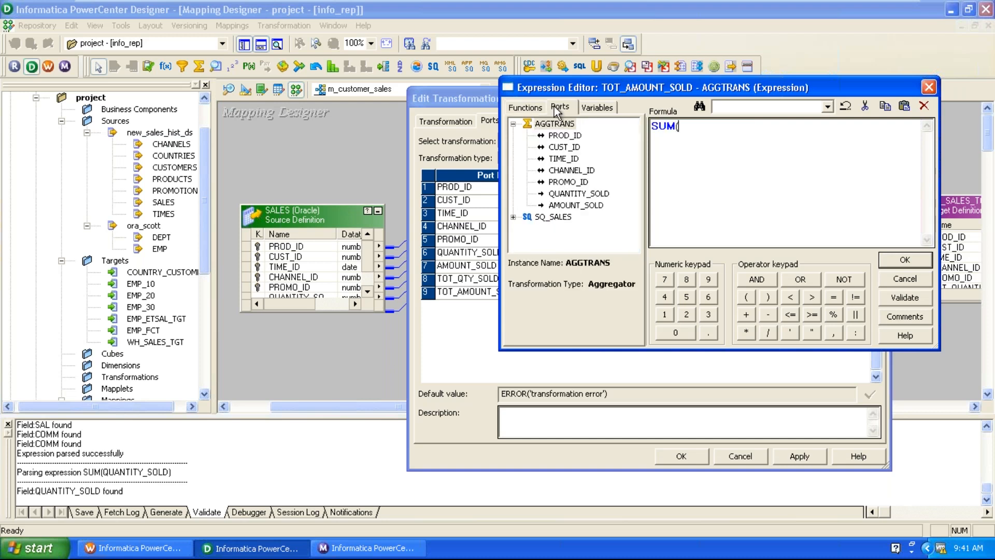
click(569, 206)
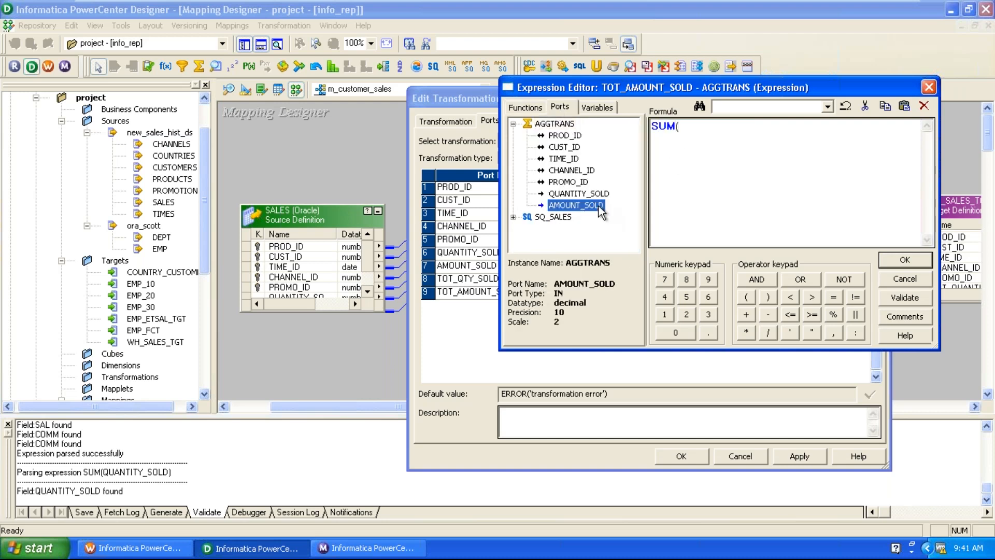
double_click(591, 206)
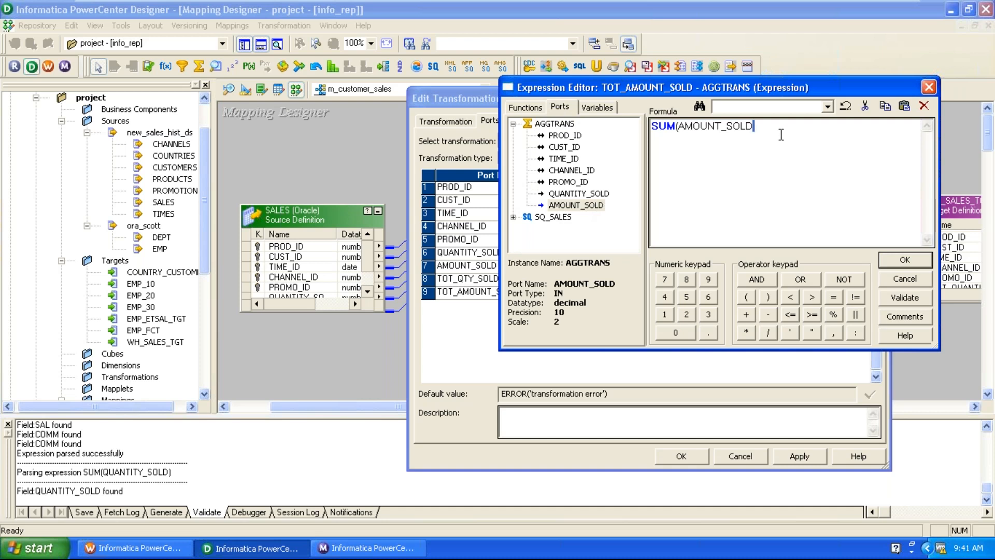
text())
click(910, 303)
key(Return)
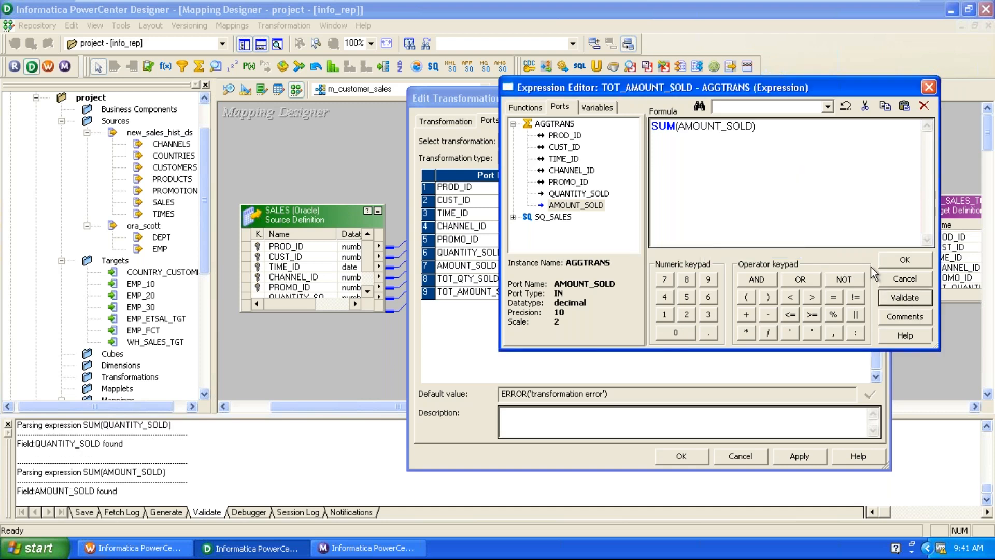
click(887, 262)
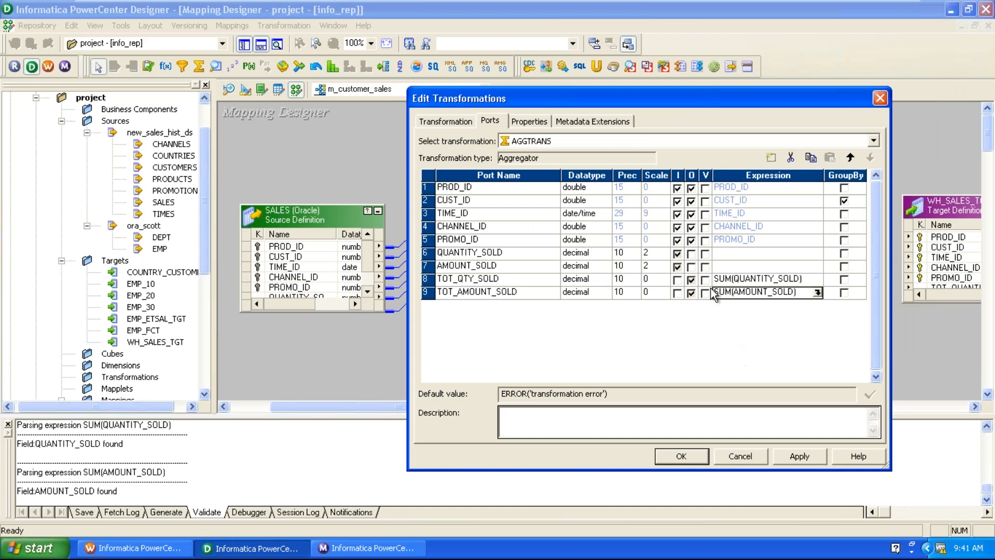
click(510, 203)
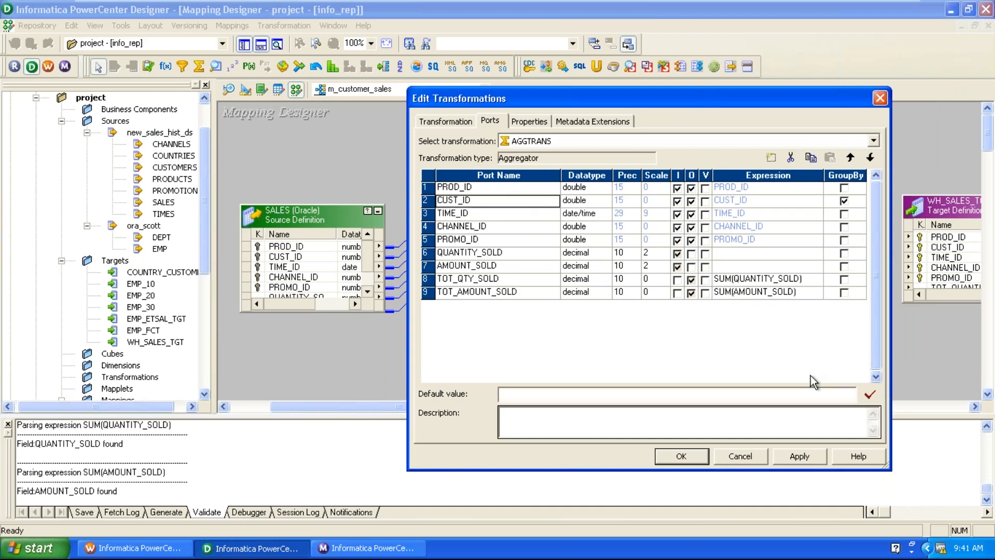
click(808, 459)
click(676, 457)
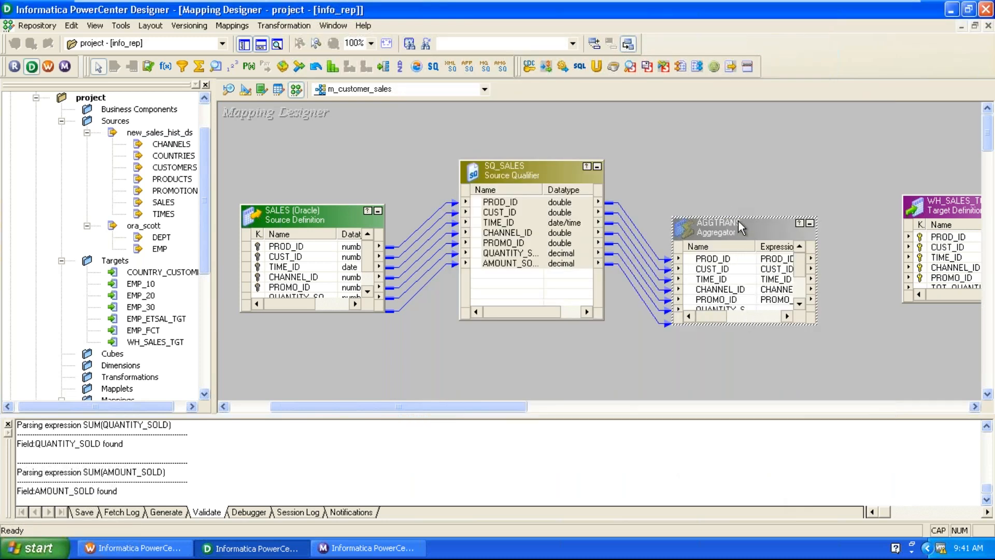
Enlarge AGGTRANS and link its PROD_ID and CUST_ID ports to WH_SALES_TGT.
drag(738, 219, 751, 154)
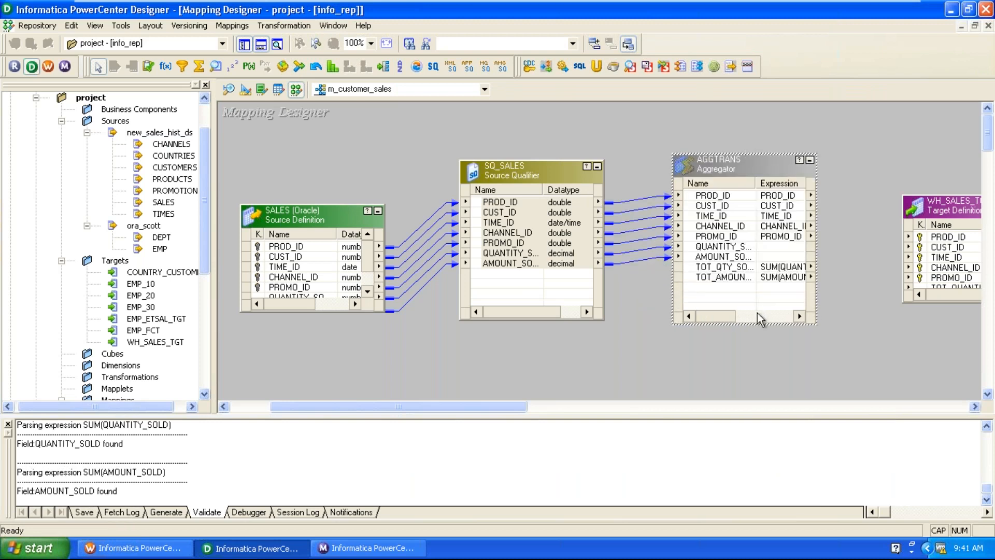
drag(735, 197, 933, 237)
drag(720, 205, 932, 258)
Link TIME_ID, CHANNEL_ID, PROMO_ID, TOT_QTY_SOLD and TOT_AMOUNT_SOLD to the matching WH_SALES_TGT columns.
drag(715, 226, 940, 268)
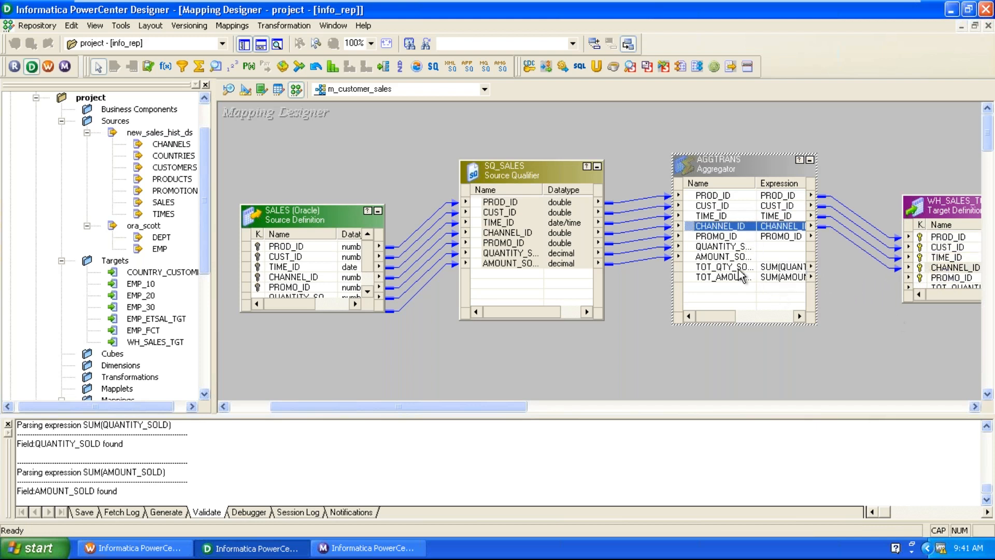
drag(718, 237, 953, 257)
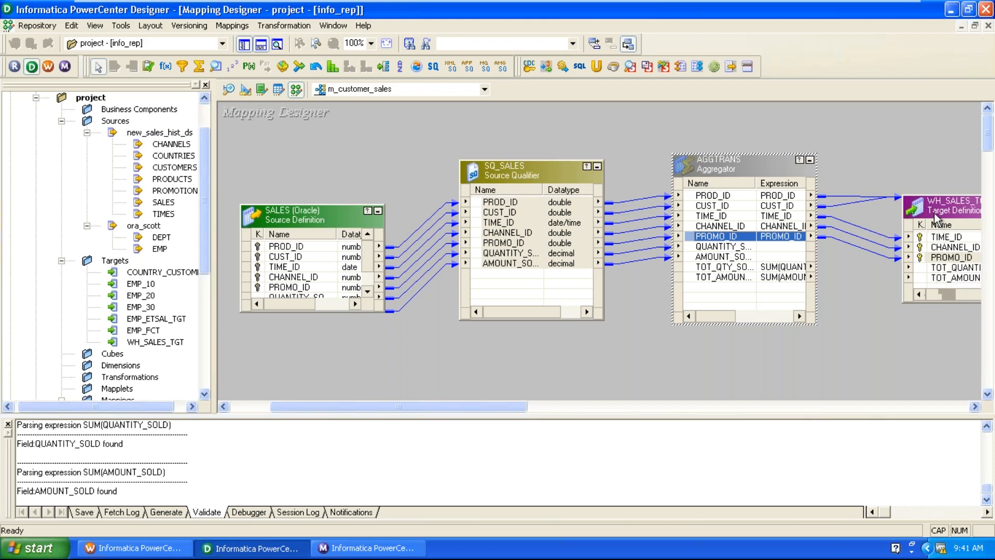
drag(939, 196, 928, 127)
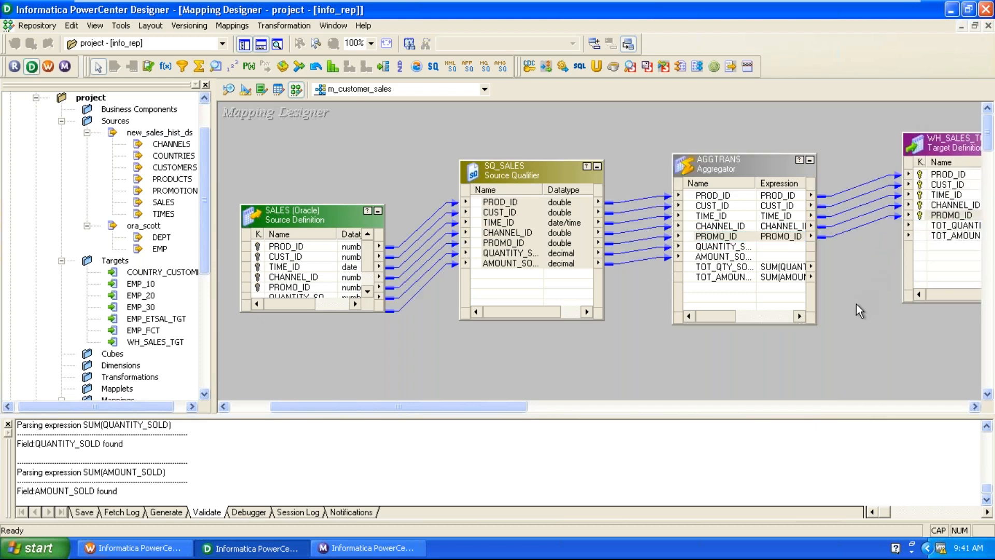
drag(711, 267, 952, 226)
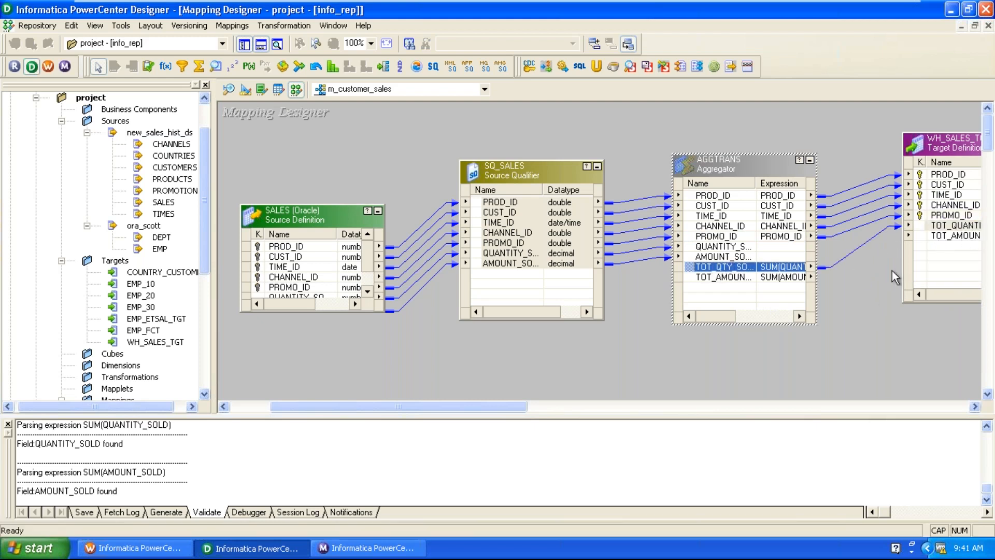
drag(750, 276, 952, 235)
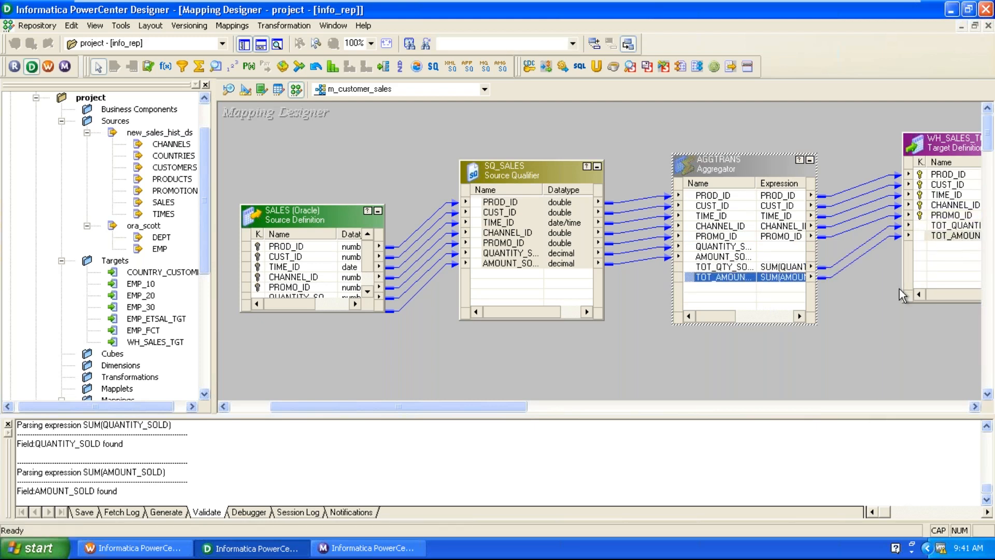
Validate the m_customer_sales mapping with Mappings > Validate and save it to the repository.
click(837, 383)
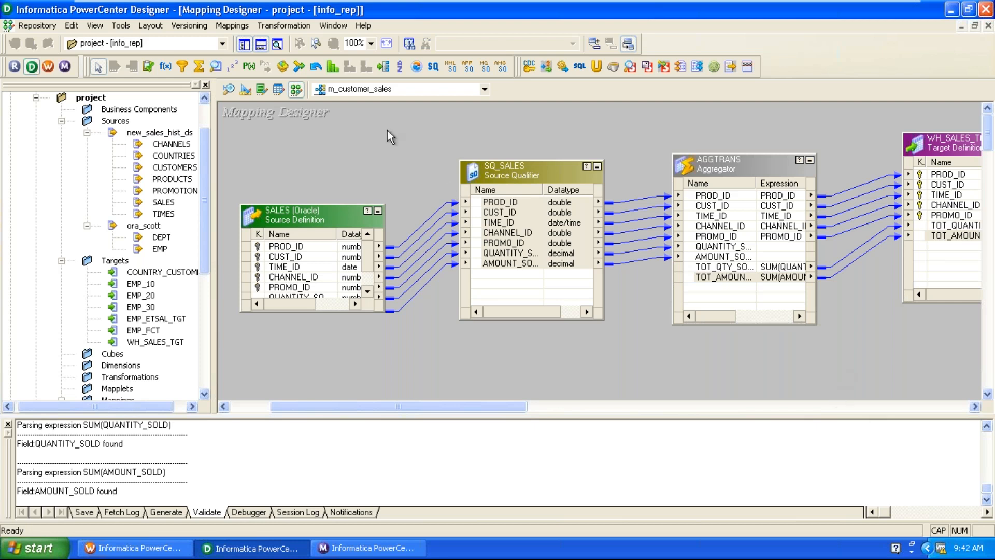
click(228, 25)
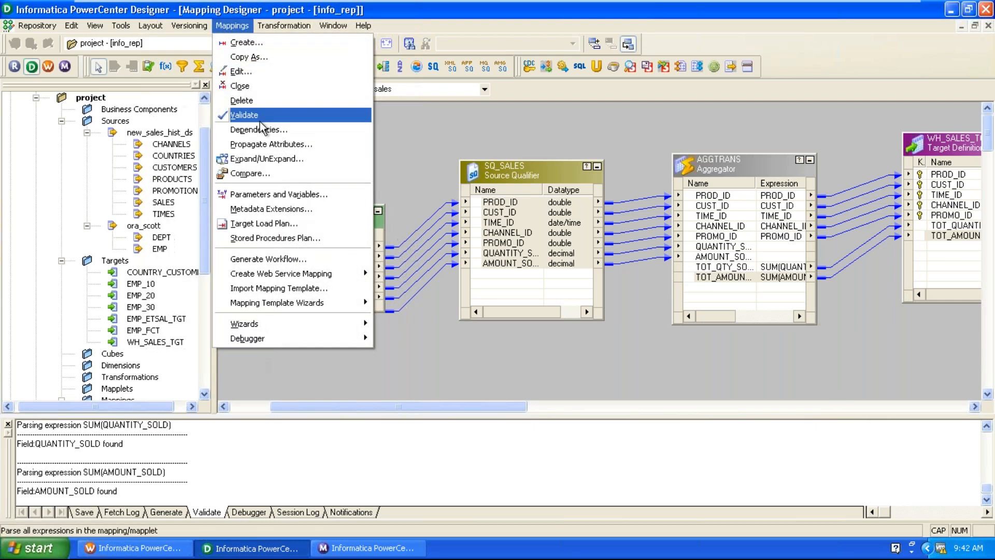
click(249, 115)
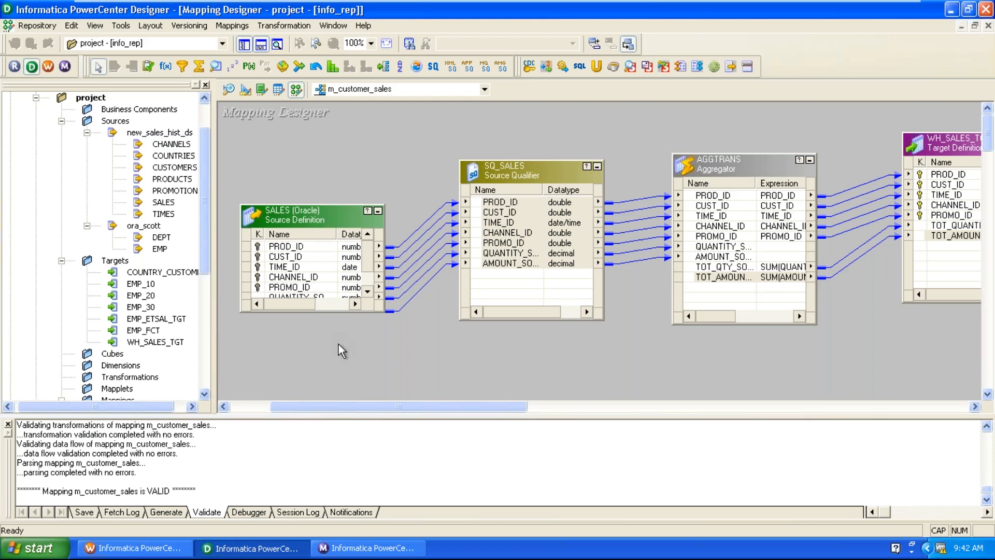
click(36, 25)
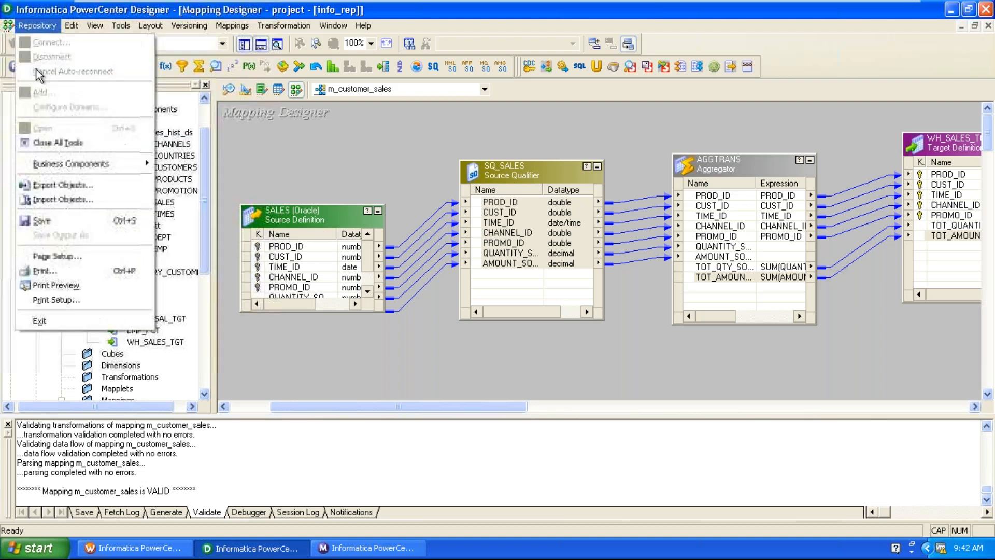
click(41, 221)
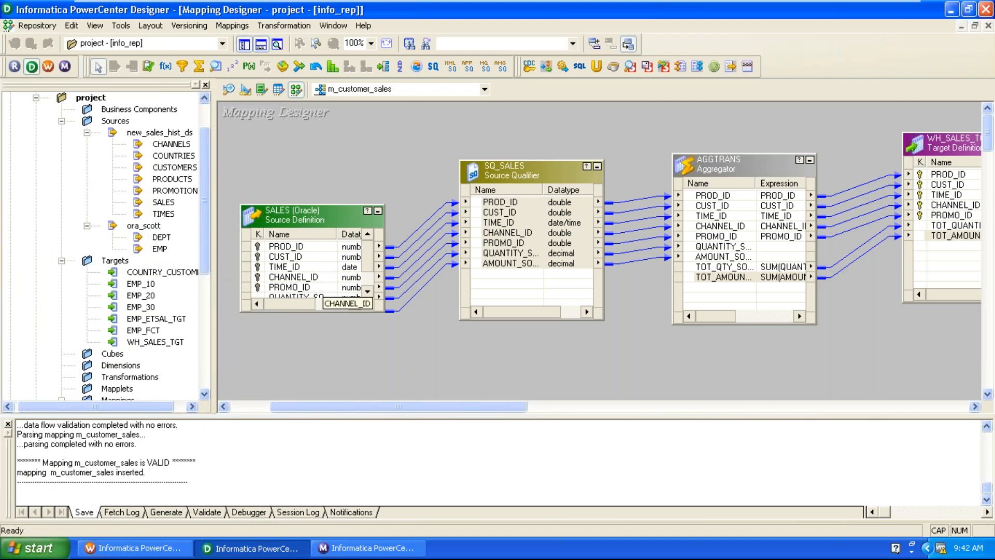
click(145, 548)
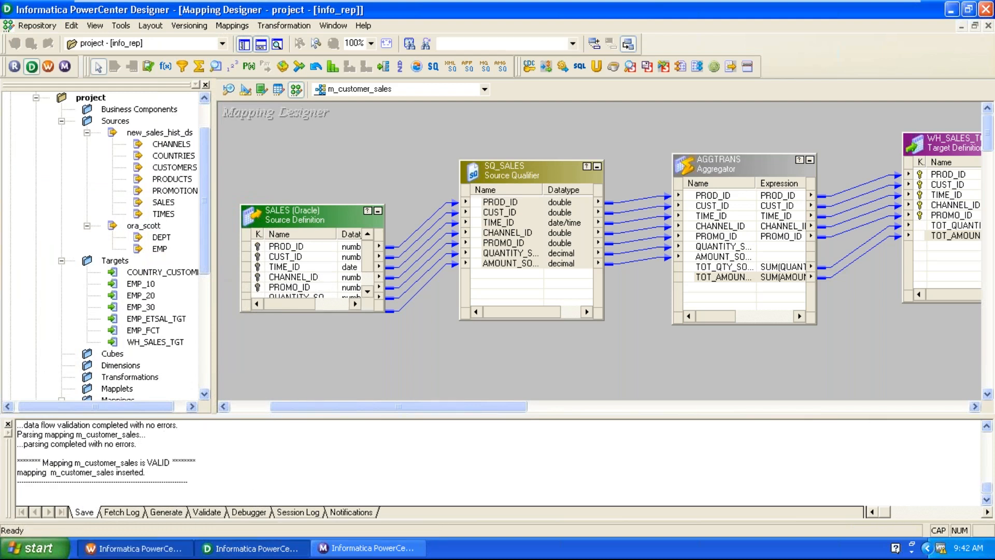
Create workflow wf_m_customer_sales with a session for the m_customer_sales mapping.
click(236, 25)
click(241, 42)
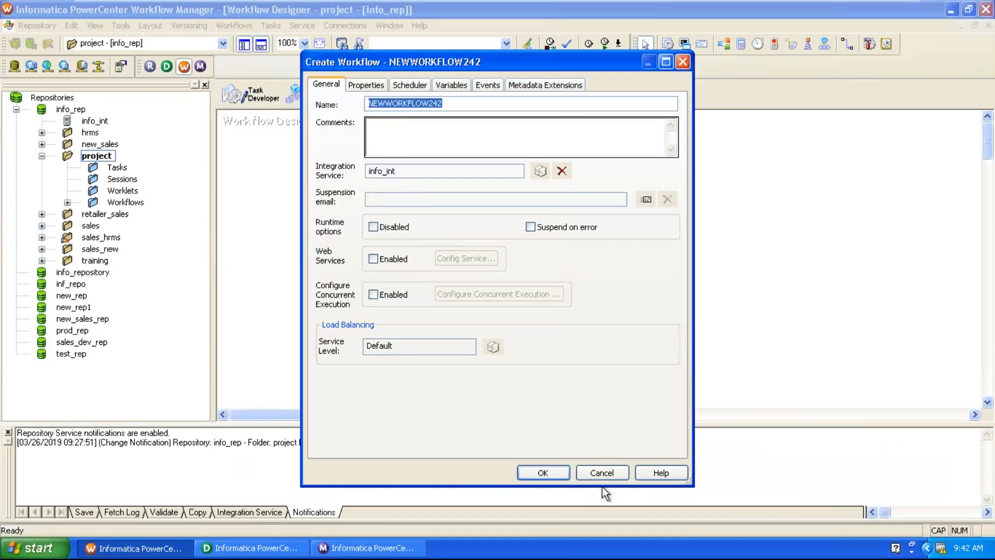
click(601, 472)
click(477, 298)
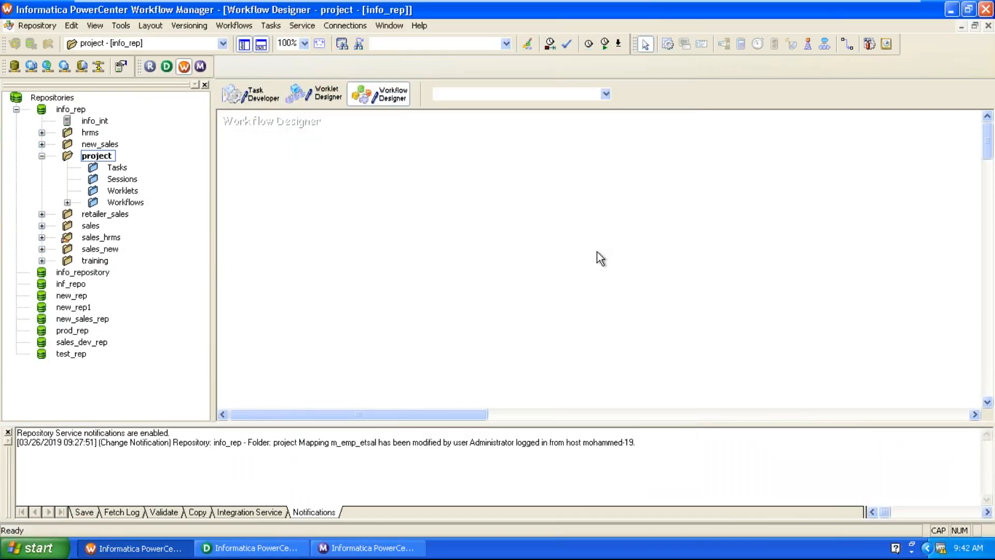
click(665, 45)
click(584, 148)
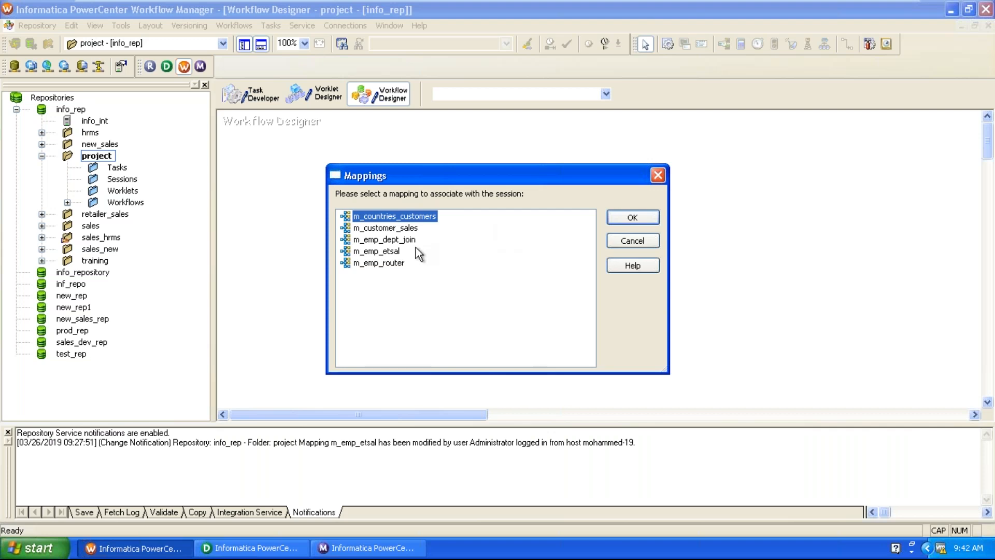
click(414, 229)
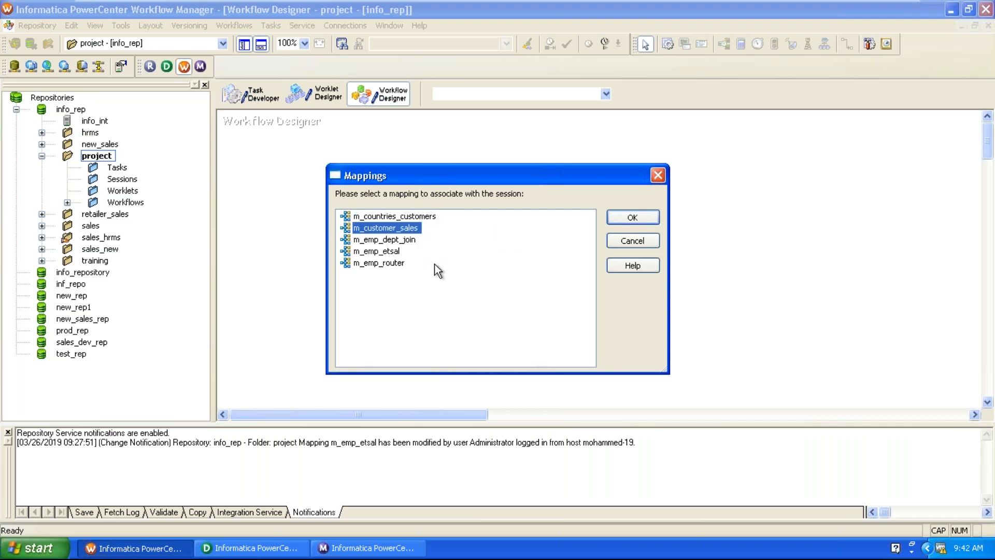
click(630, 239)
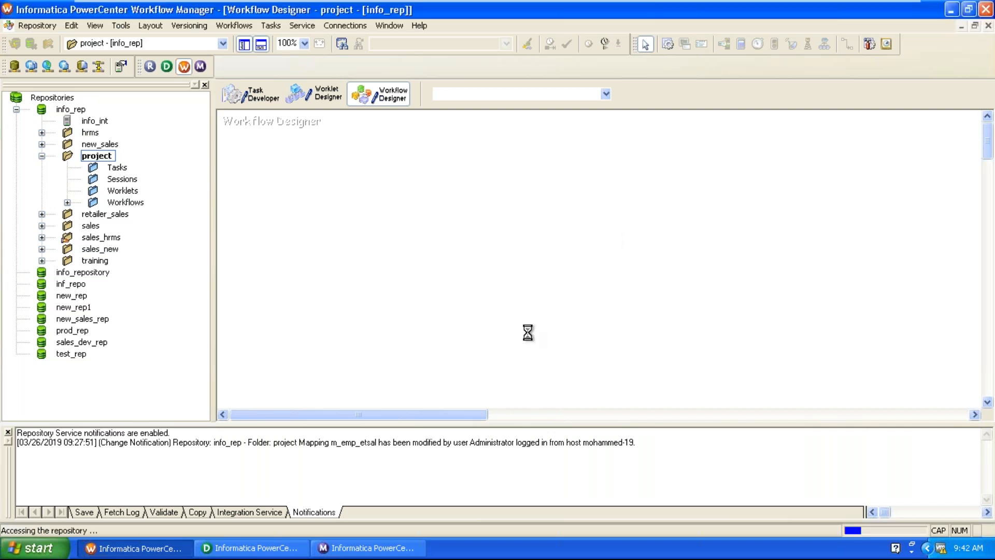
click(248, 548)
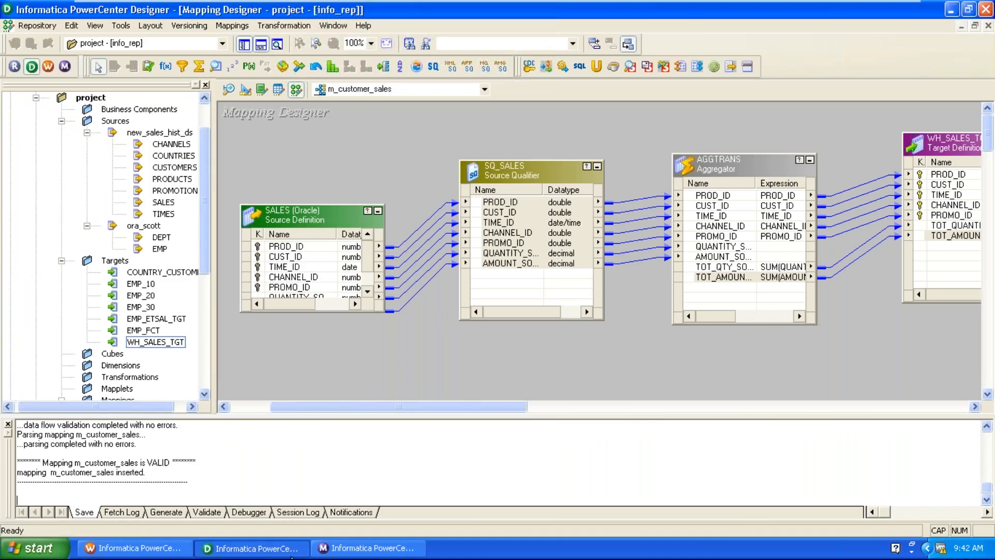
click(152, 549)
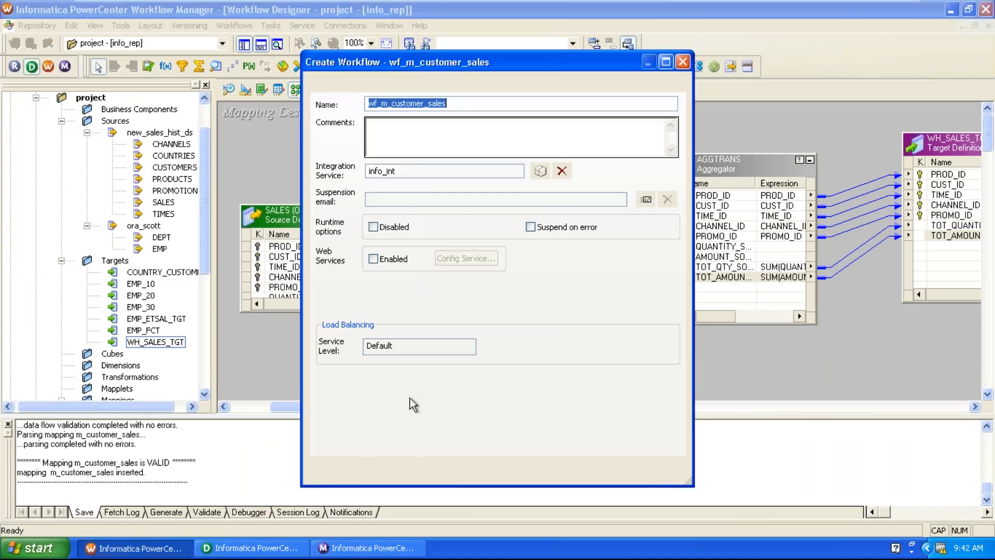
click(542, 472)
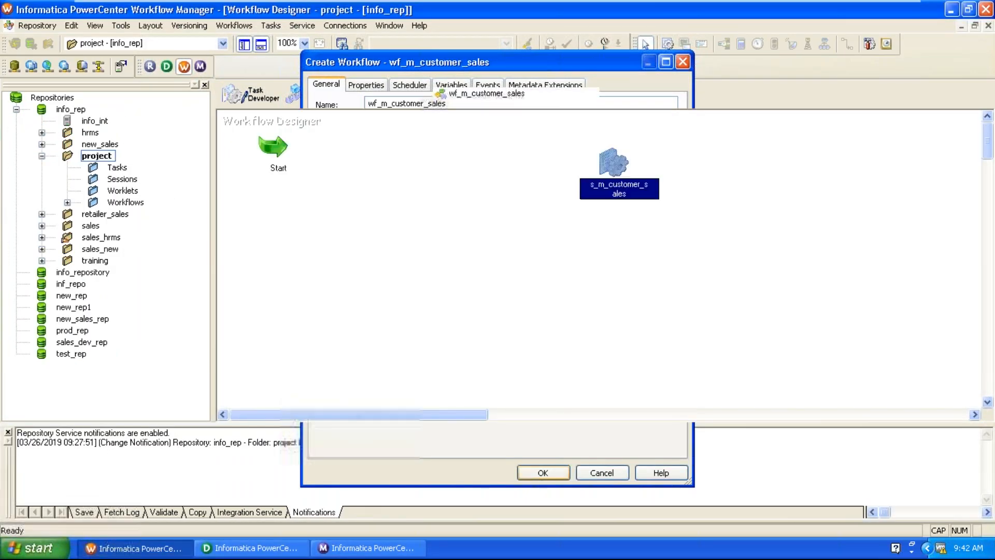
Set the s_m_customer_sales session's SQ_SALES source connection to Ora_sh.
double_click(614, 163)
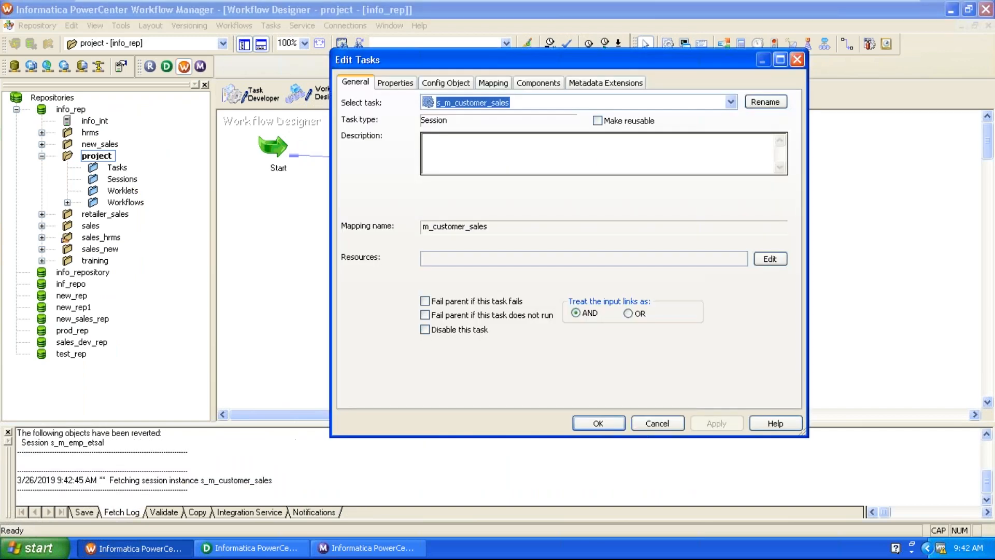
click(493, 82)
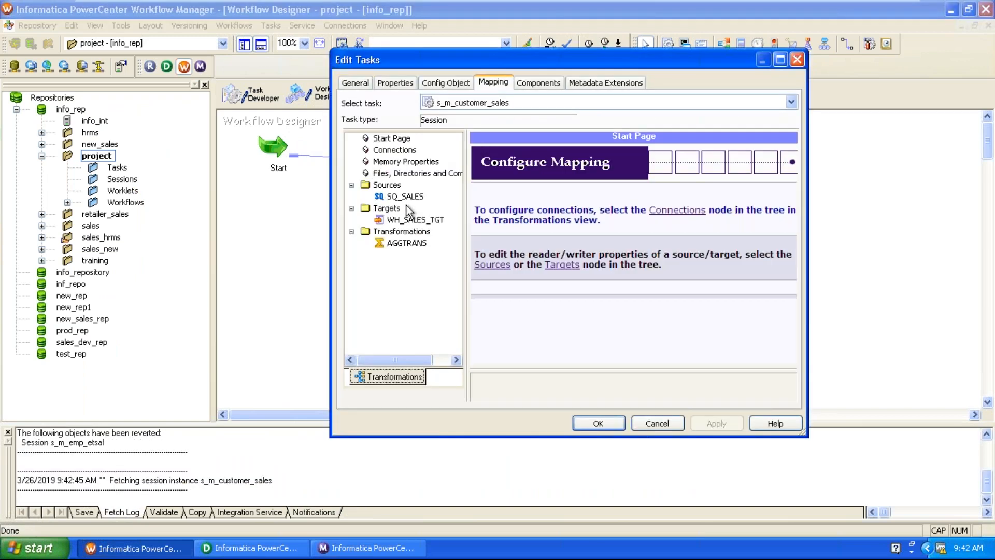
click(405, 197)
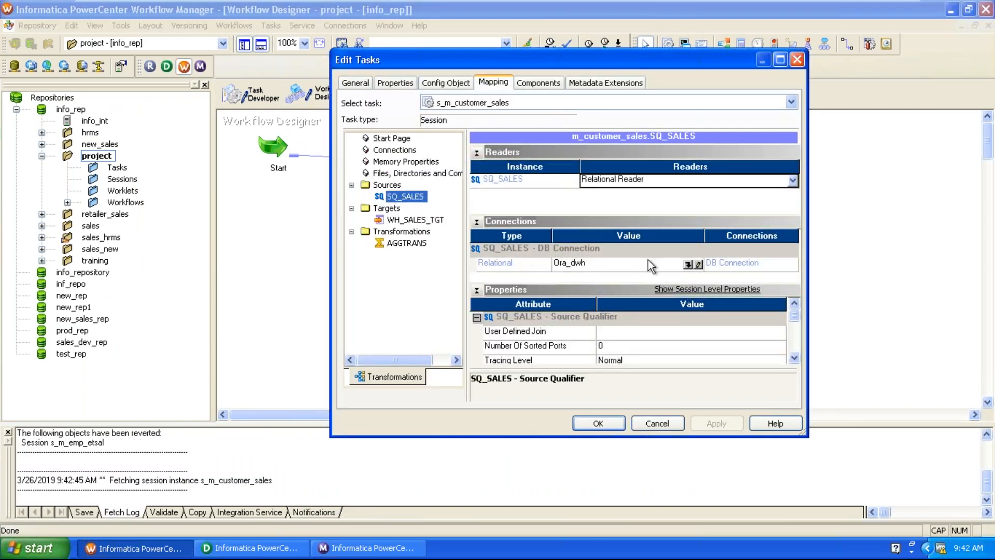
click(689, 265)
click(501, 278)
click(653, 167)
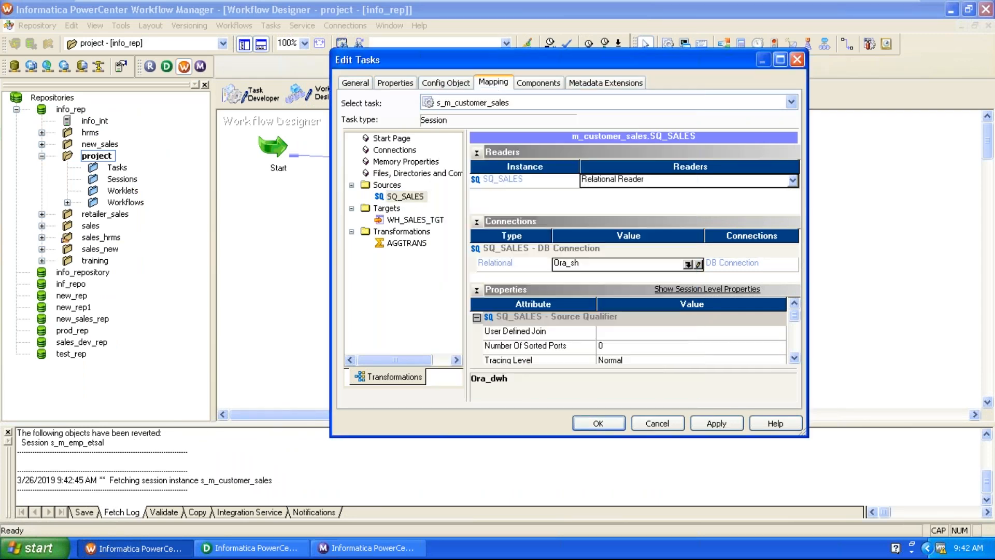
Set the WH_SALES_TGT target load type to Normal and apply the session settings.
click(431, 220)
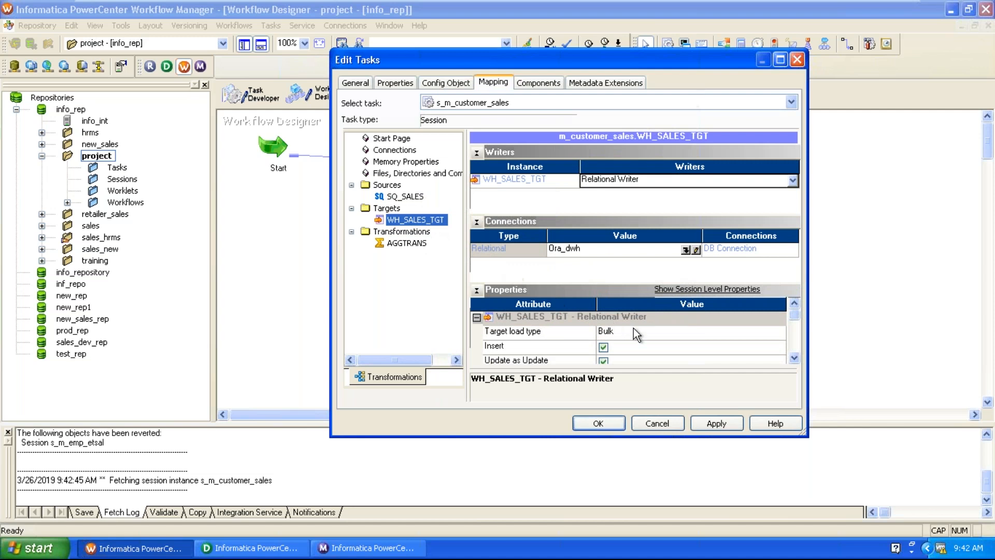
click(634, 333)
click(635, 333)
click(624, 346)
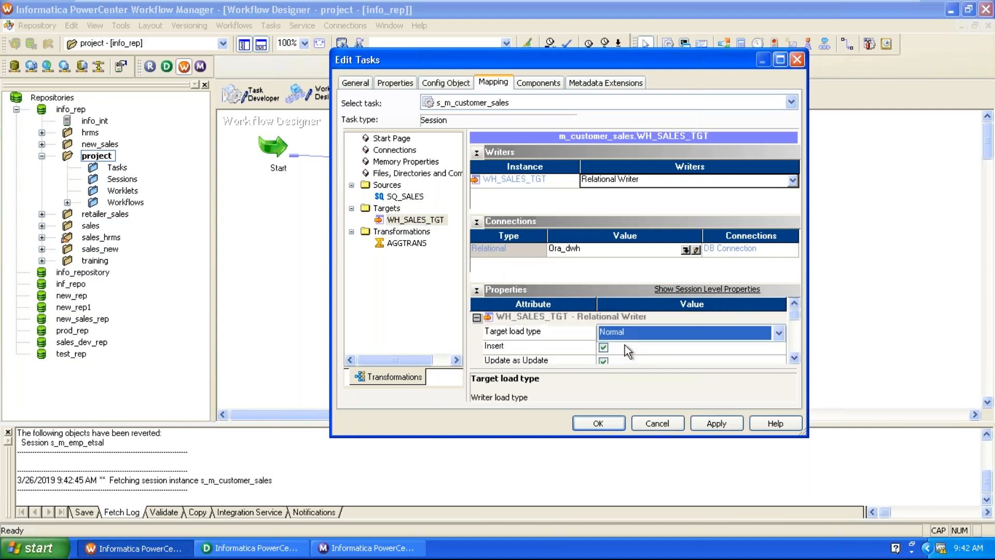
click(716, 422)
Validate wf_m_customer_sales, save it to the repository, and start the workflow.
click(583, 424)
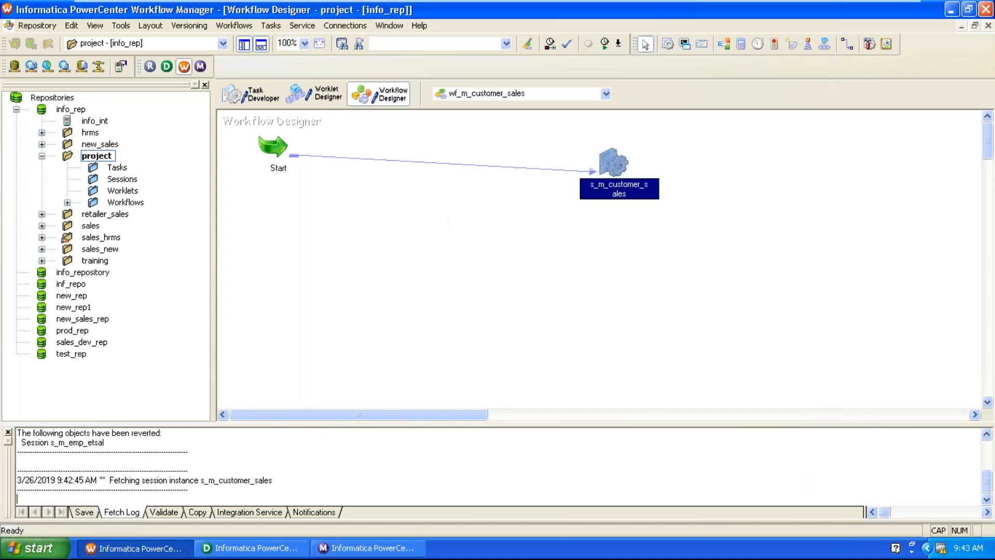
click(234, 26)
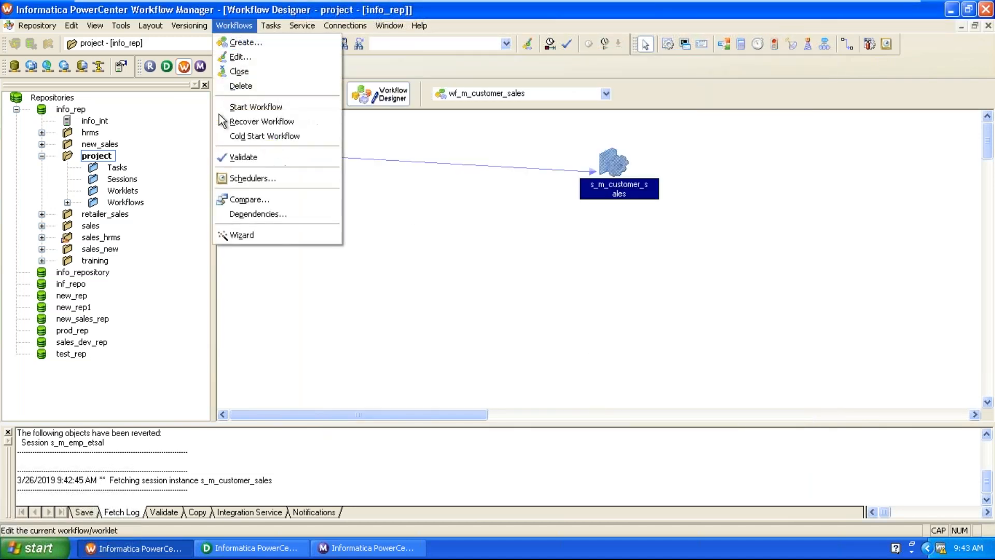
click(228, 155)
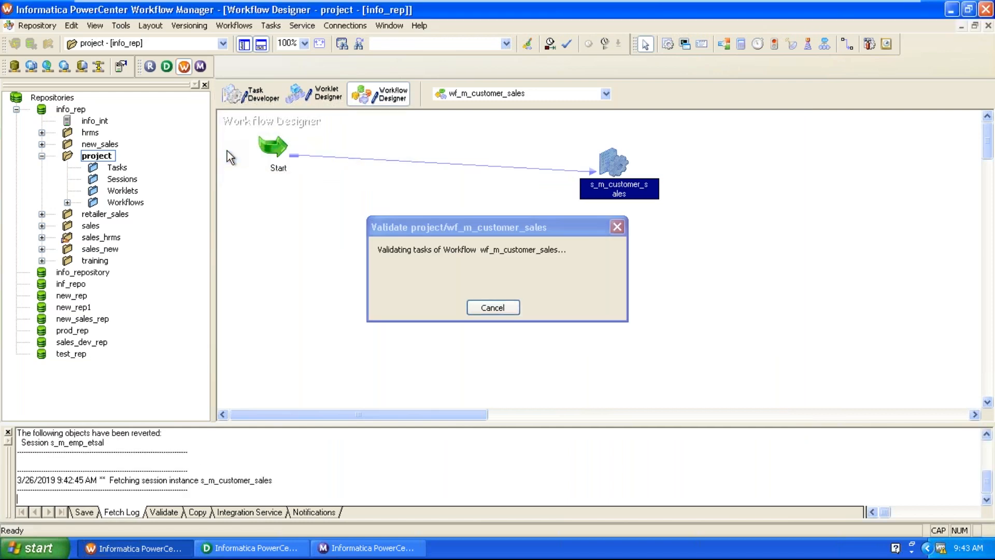
click(43, 26)
click(76, 198)
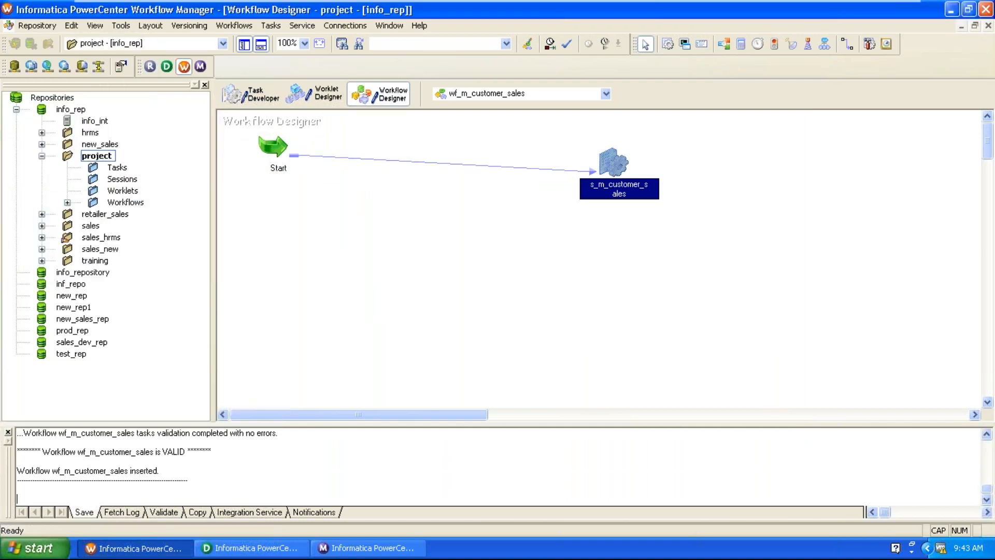
click(244, 28)
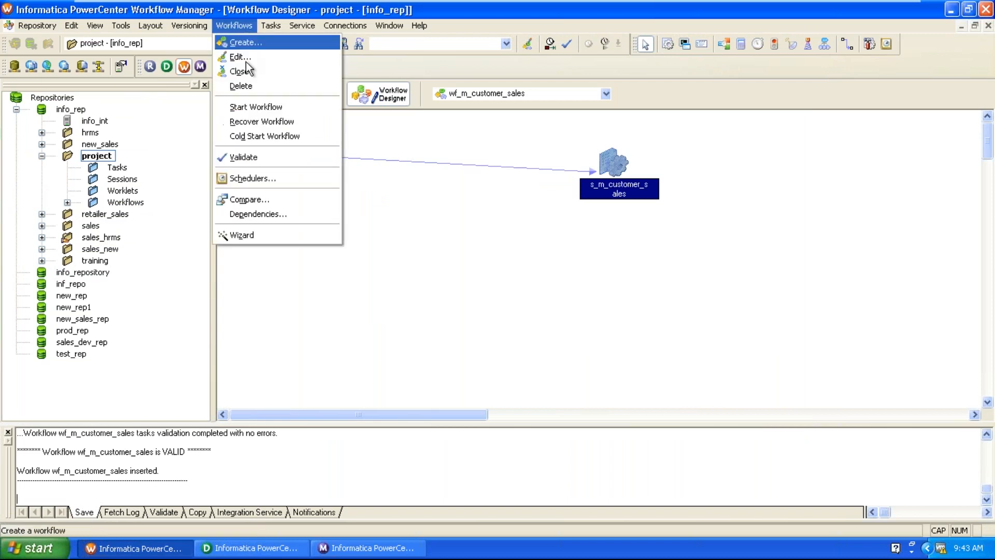
click(251, 107)
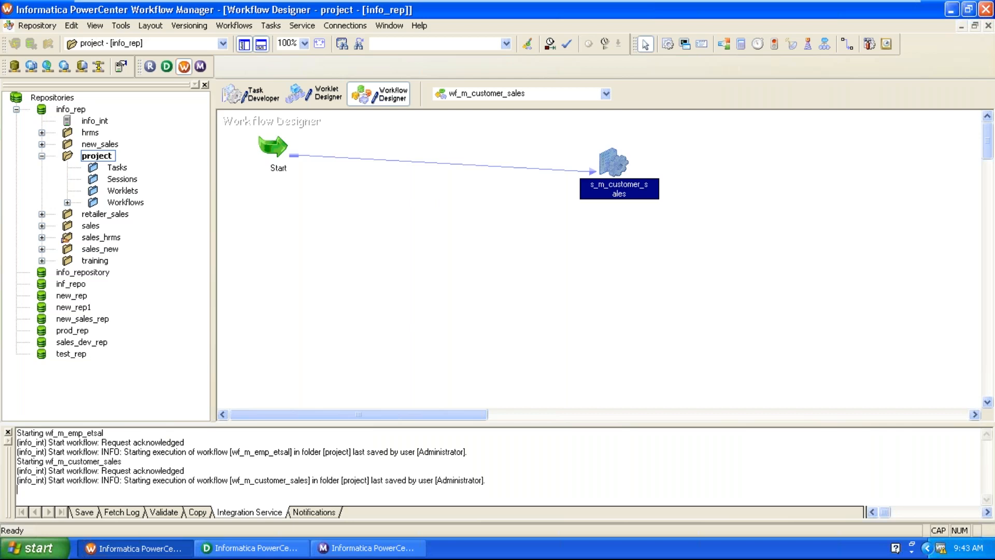
Check s_m_customer_sales run properties: succeeded with 918843 source and 7059 target rows.
click(389, 555)
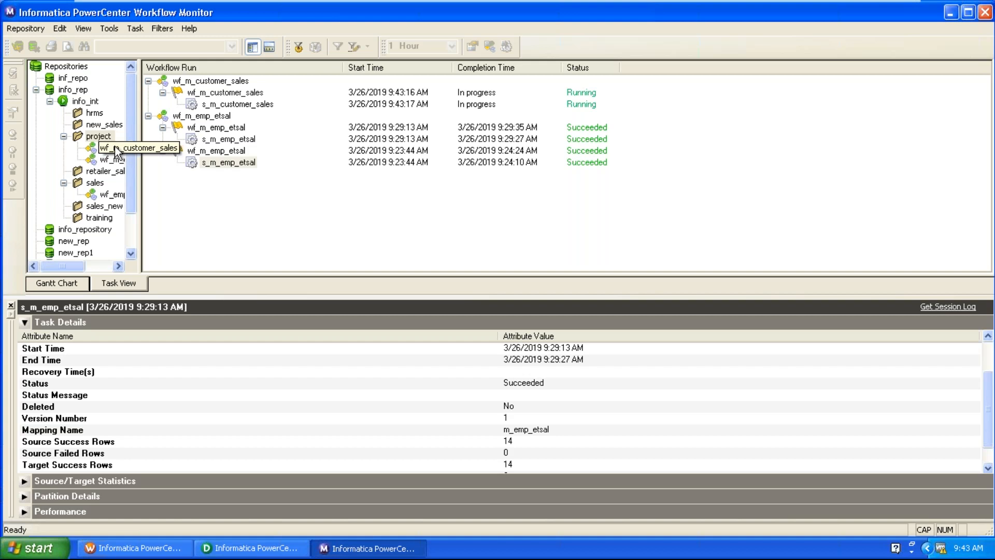
click(115, 149)
right_click(249, 93)
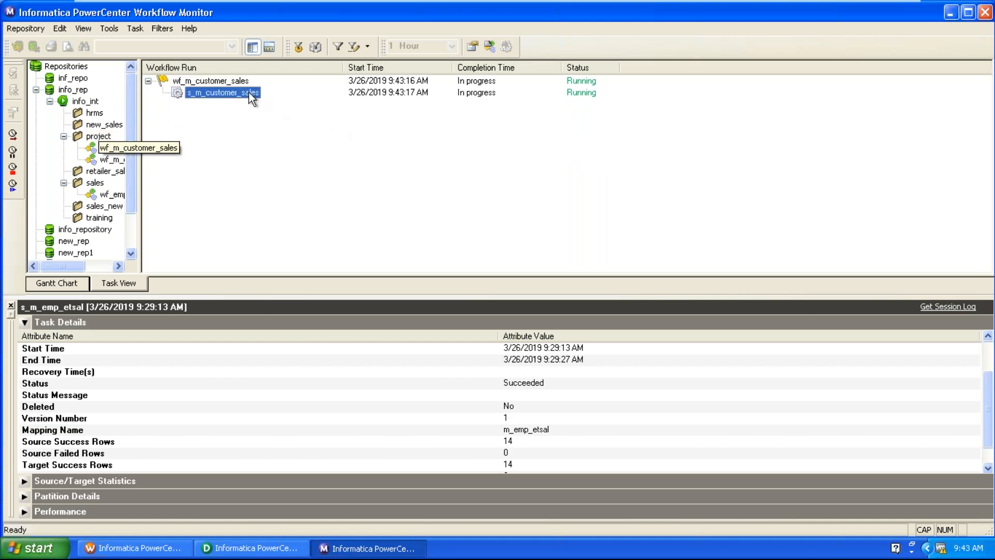
click(288, 251)
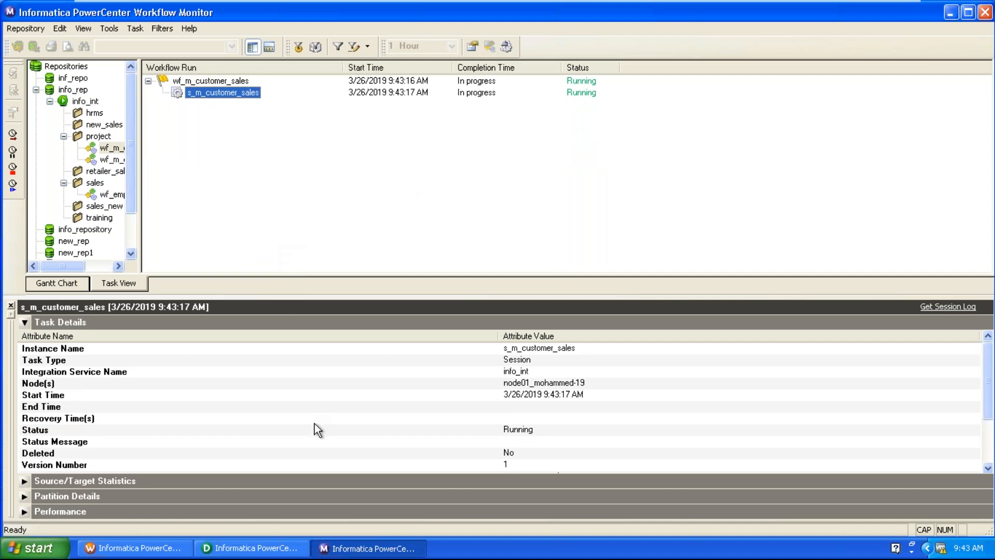
click(359, 423)
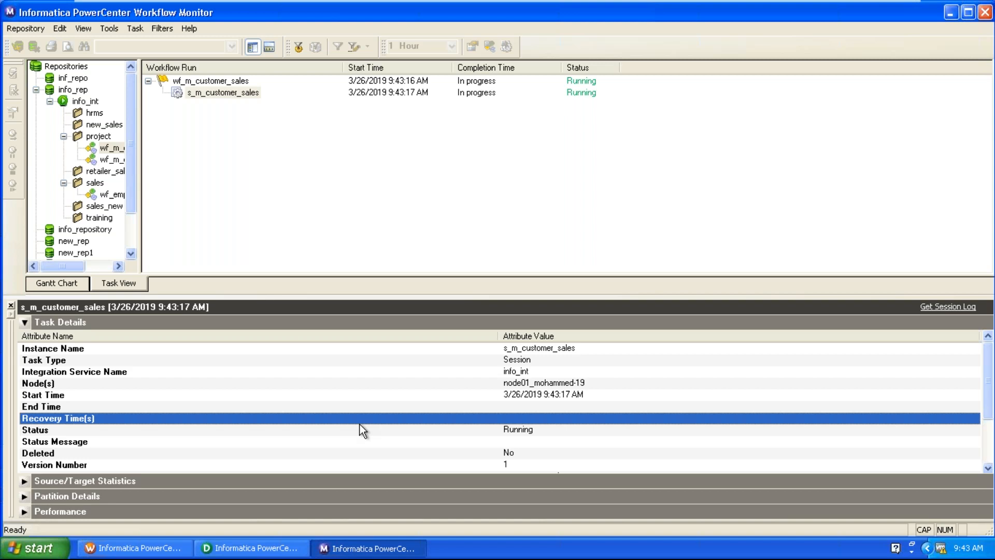
click(365, 428)
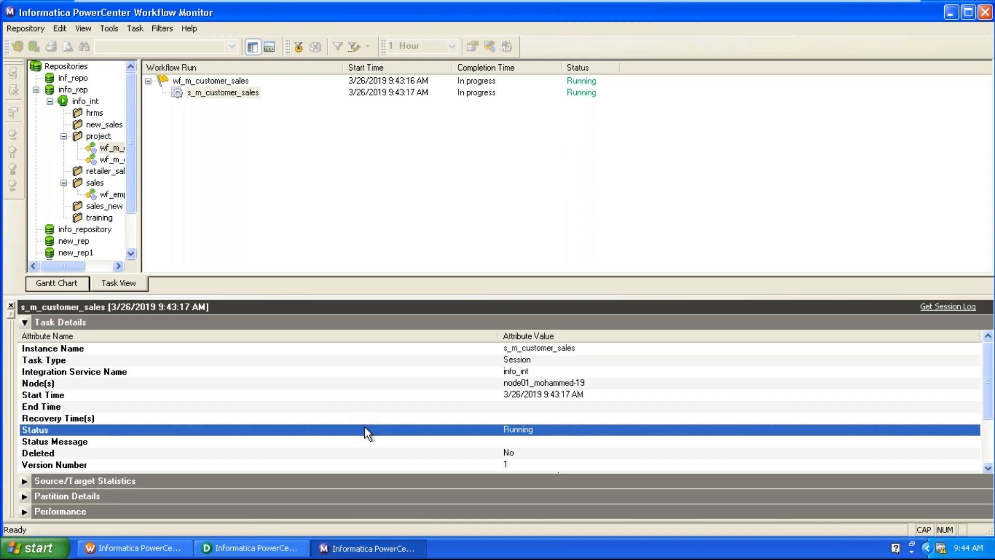
scroll(364, 427, down, 2)
click(475, 421)
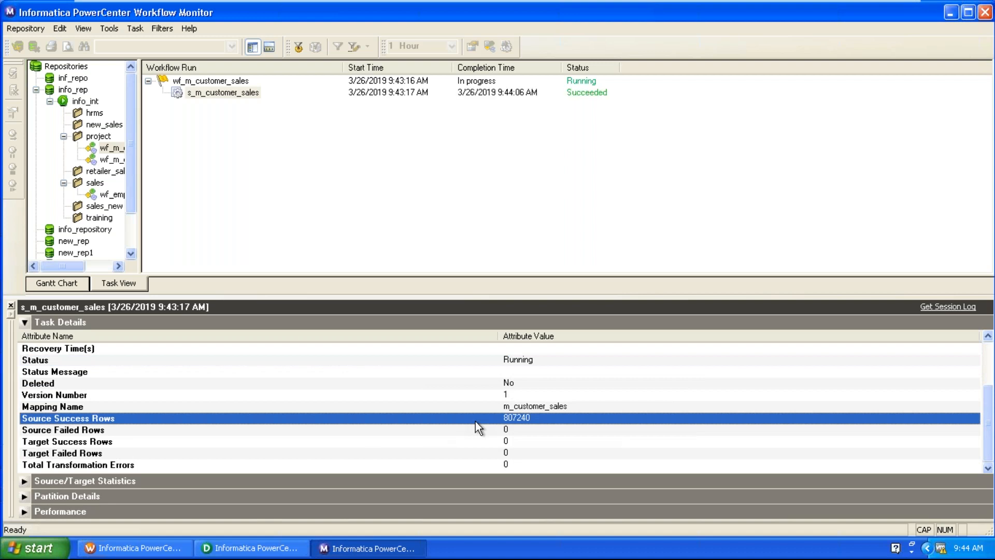
scroll(540, 364, down, 3)
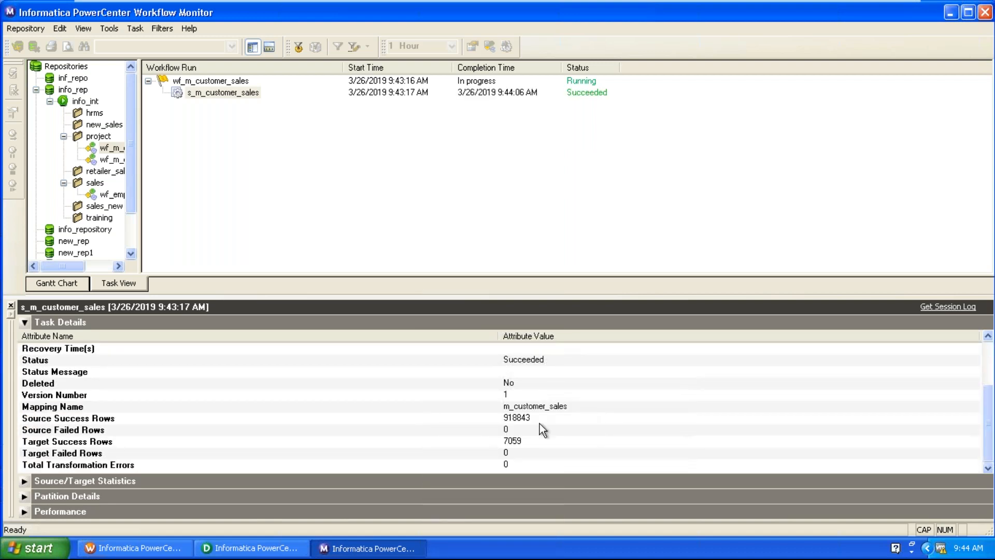
click(530, 443)
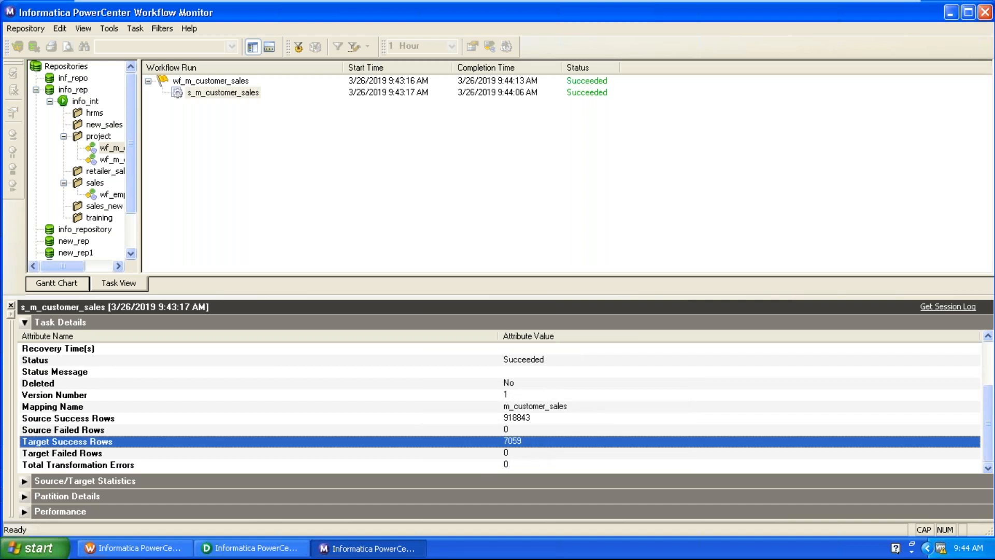
click(197, 549)
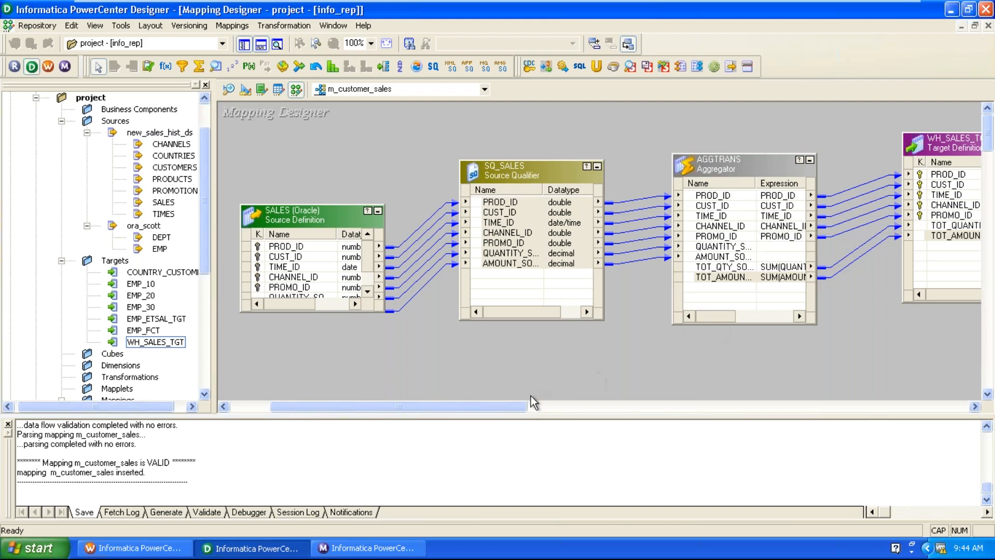
Move WH_SALES_TGT right and down on the canvas, then minimize the VM to the host desktop.
drag(482, 407, 542, 408)
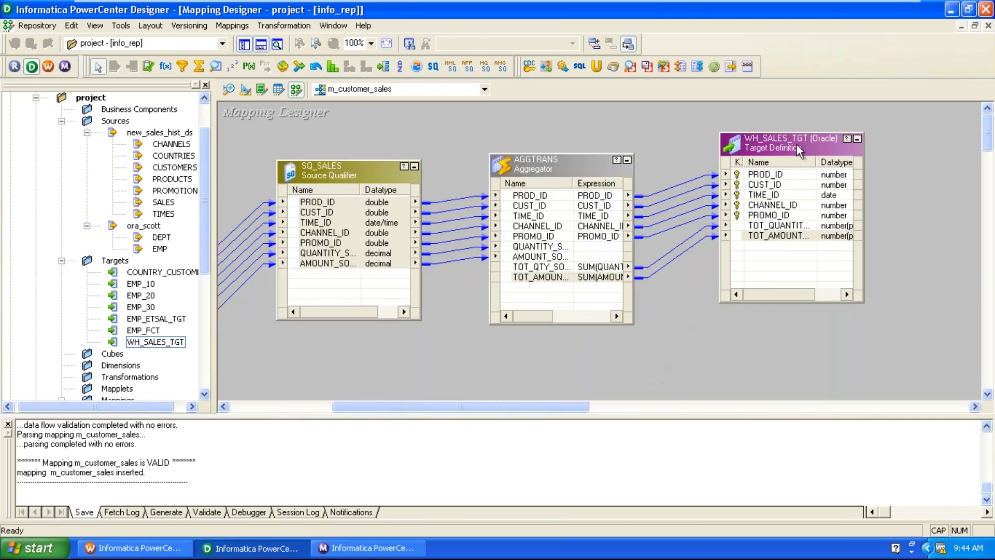
drag(795, 142, 827, 163)
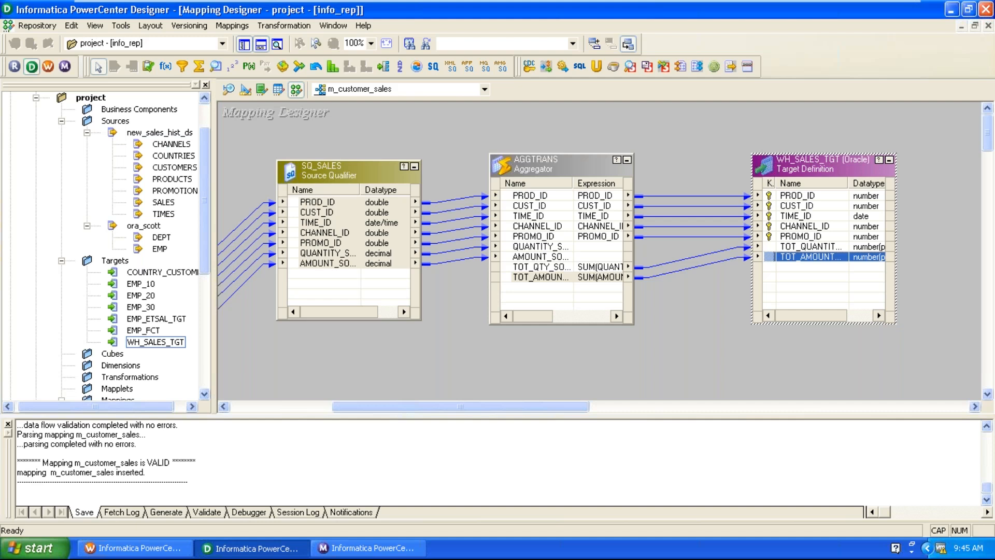
click(714, 307)
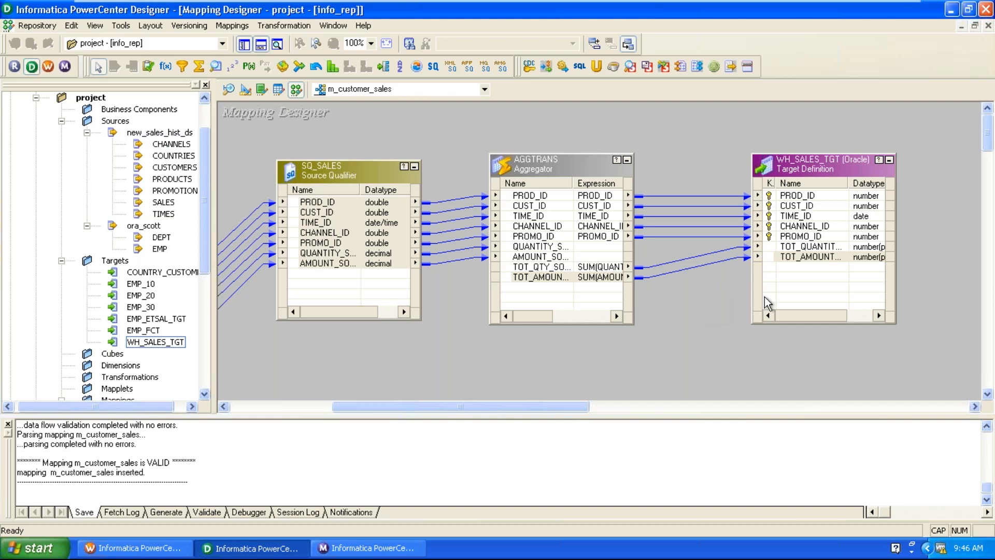
click(858, 11)
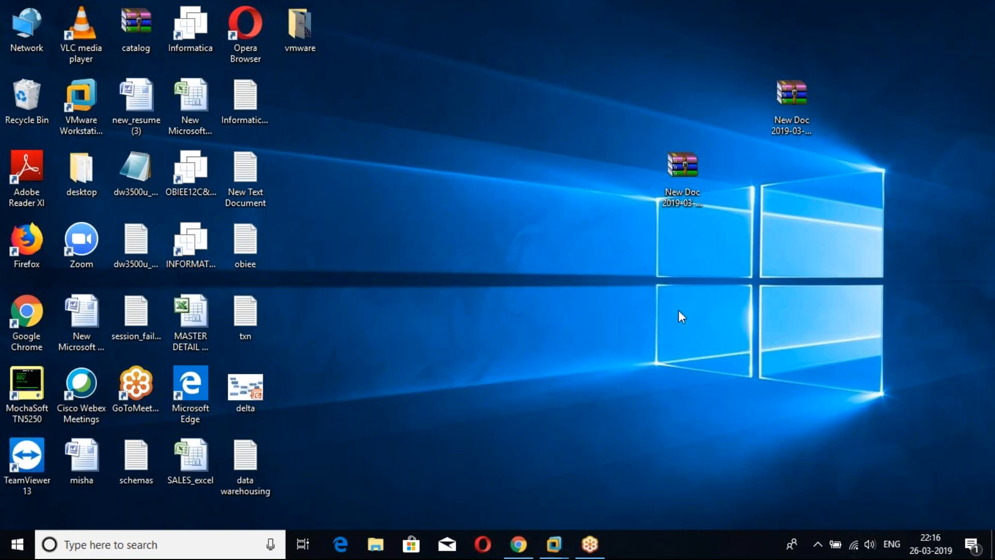
Refresh the Windows desktop twice, then restore the Informatica VM showing Designer.
right_click(630, 307)
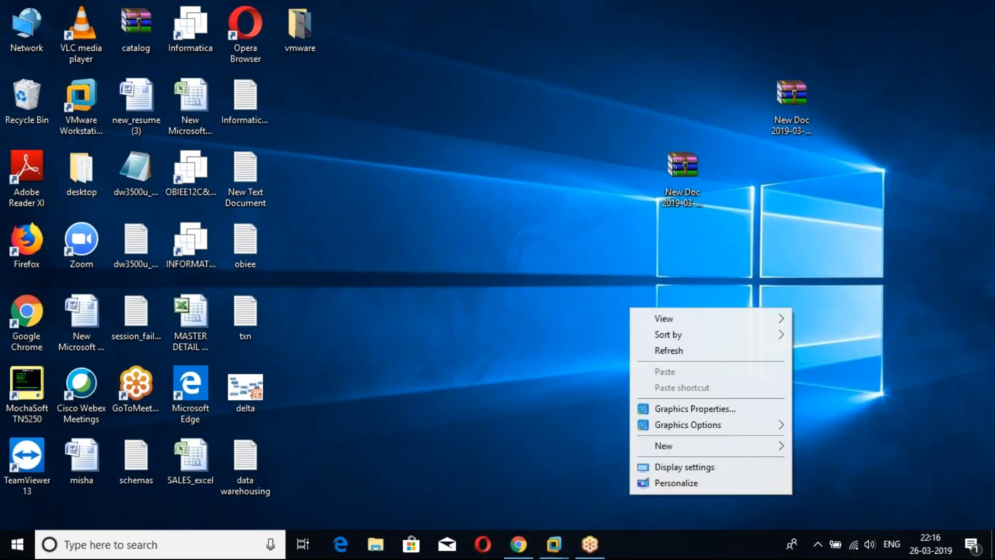
click(676, 353)
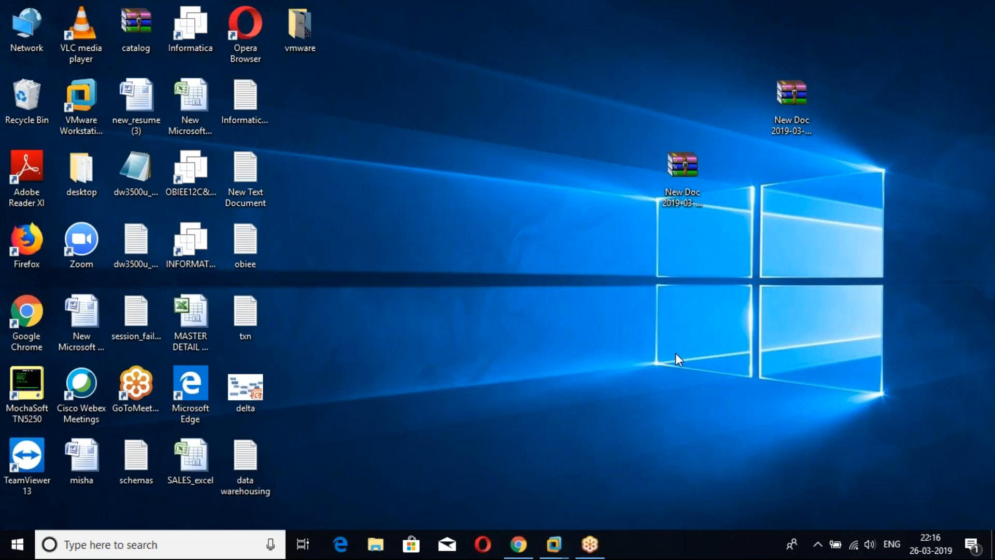
right_click(558, 254)
click(587, 295)
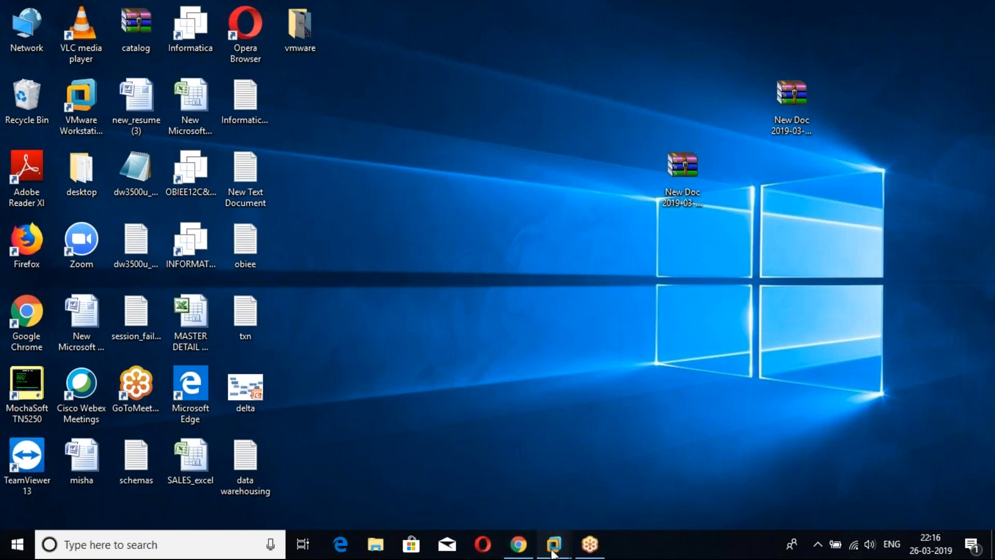
click(630, 464)
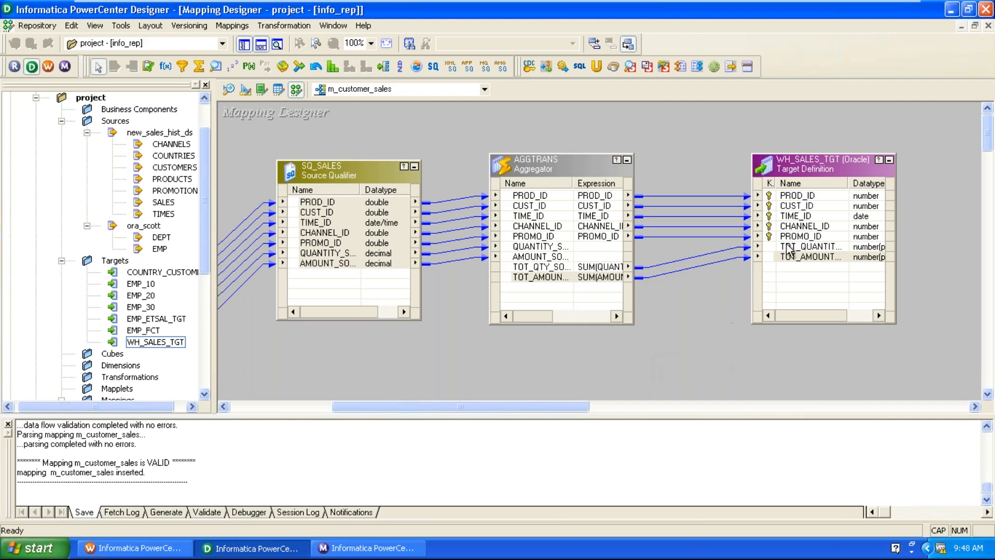
Go to the Target Designer button to show only the WH_SALES_TGT definition.
mouse_move(818, 165)
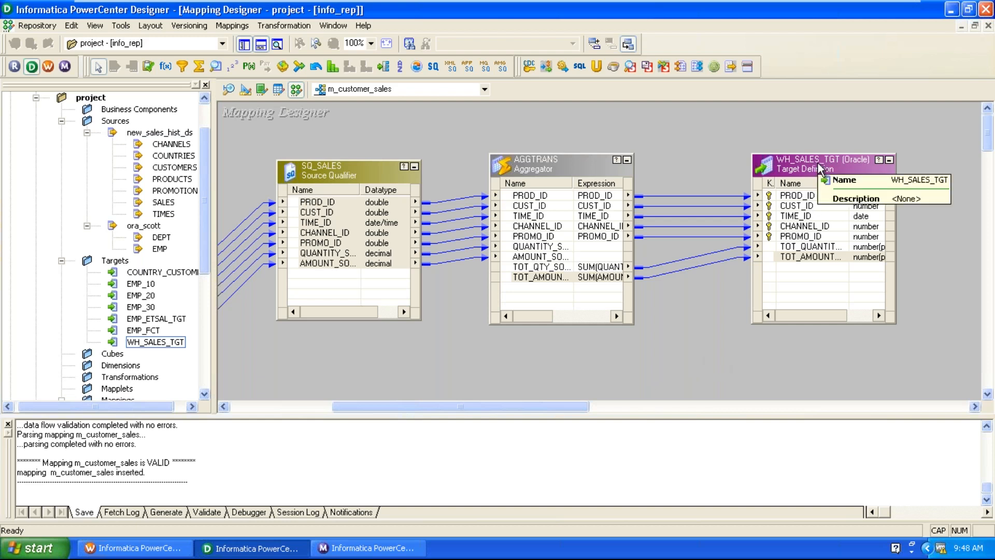
In the Target Designer, add a number column named RANK to WH_SALES_TGT.
click(243, 91)
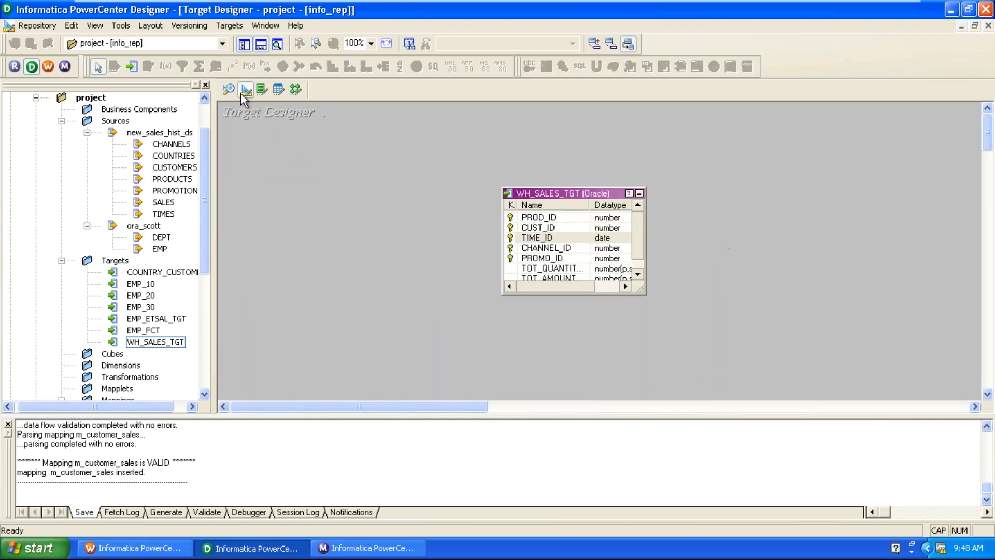
double_click(572, 195)
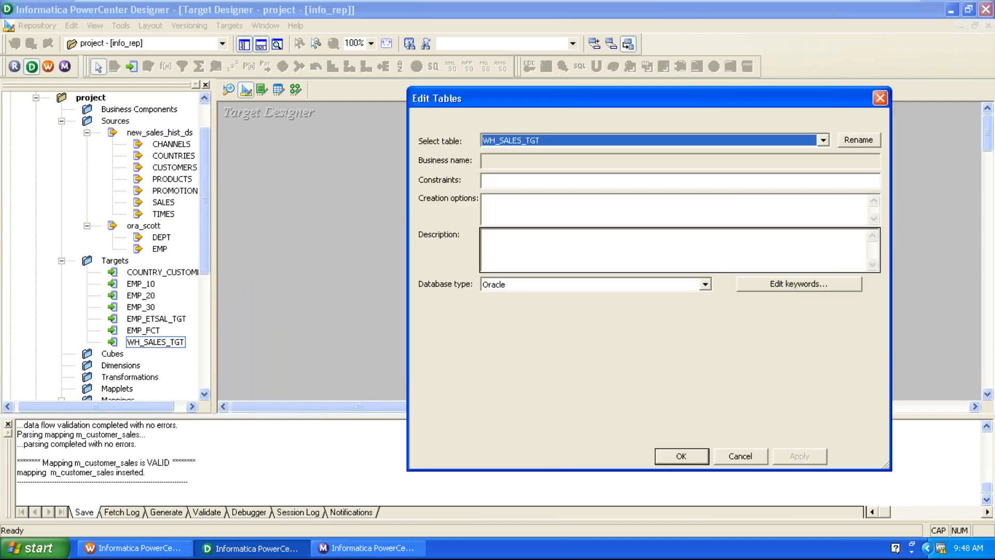
click(461, 123)
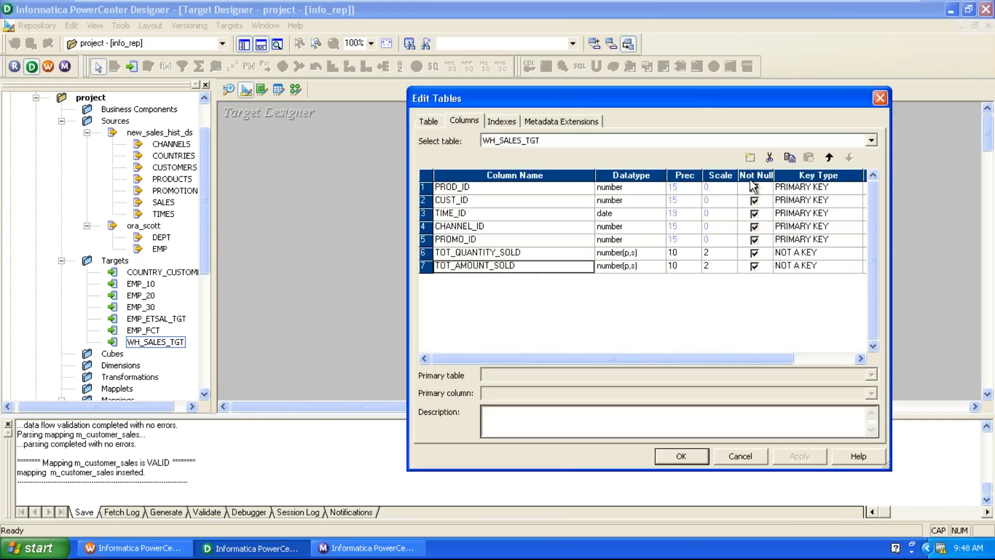
click(750, 157)
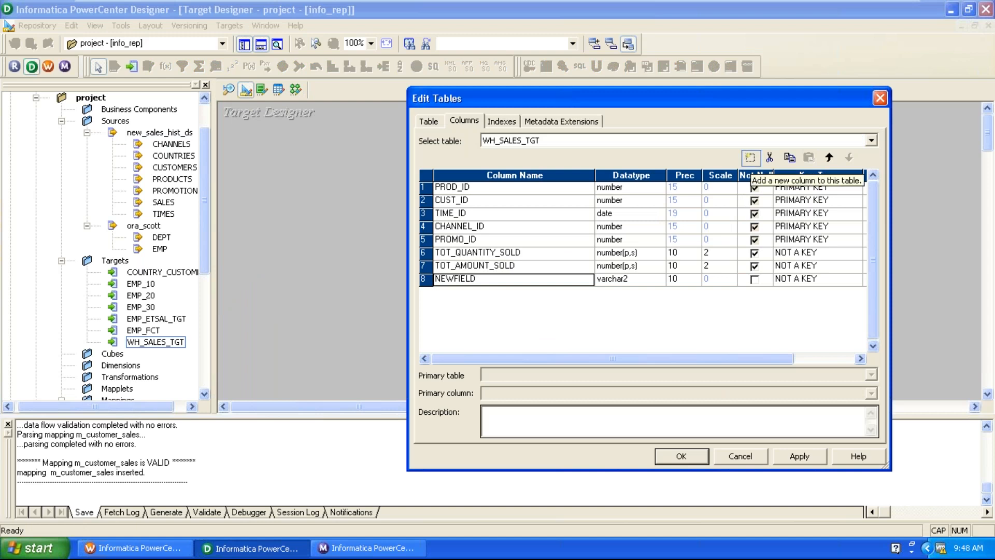
text(RANK)
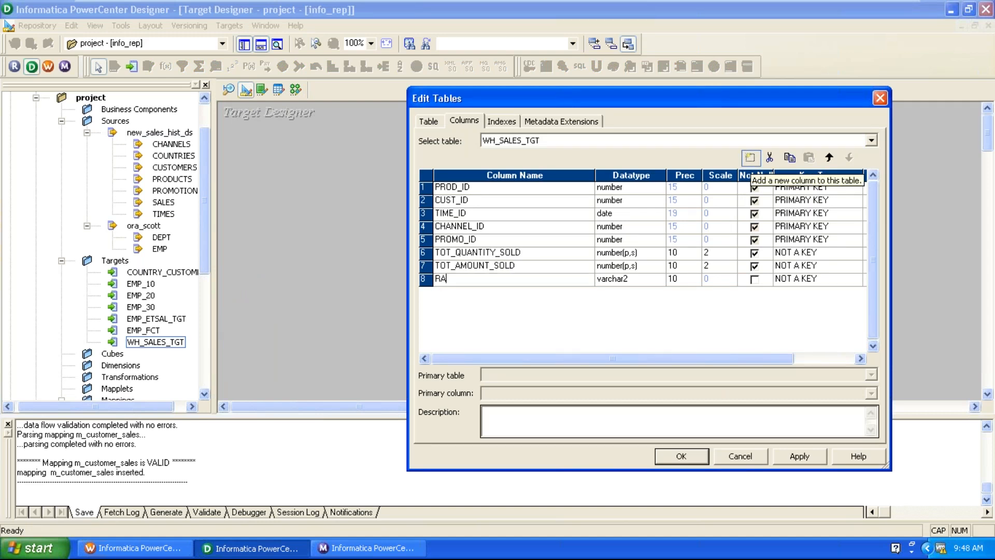
click(638, 280)
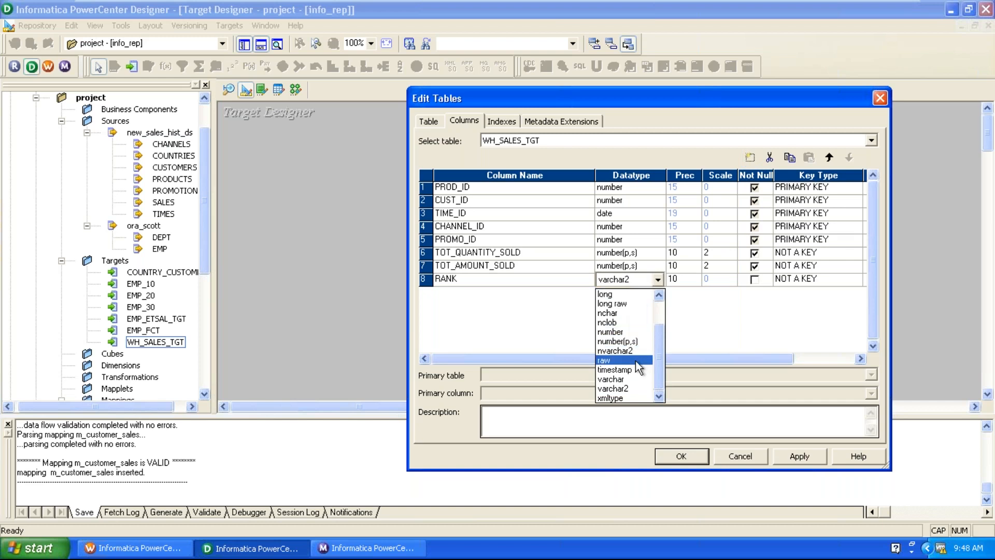
scroll(637, 384, up, 2)
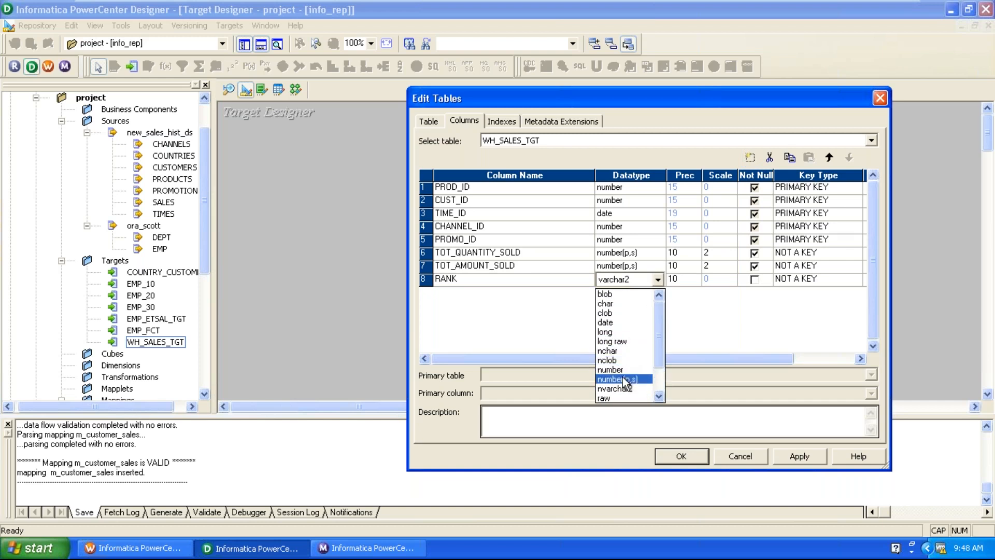
click(614, 370)
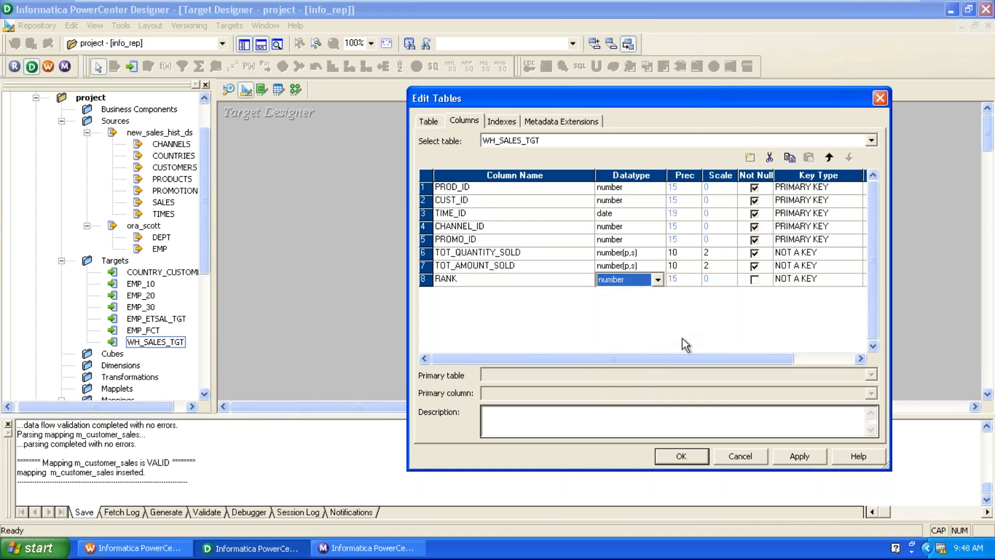
click(796, 456)
click(681, 456)
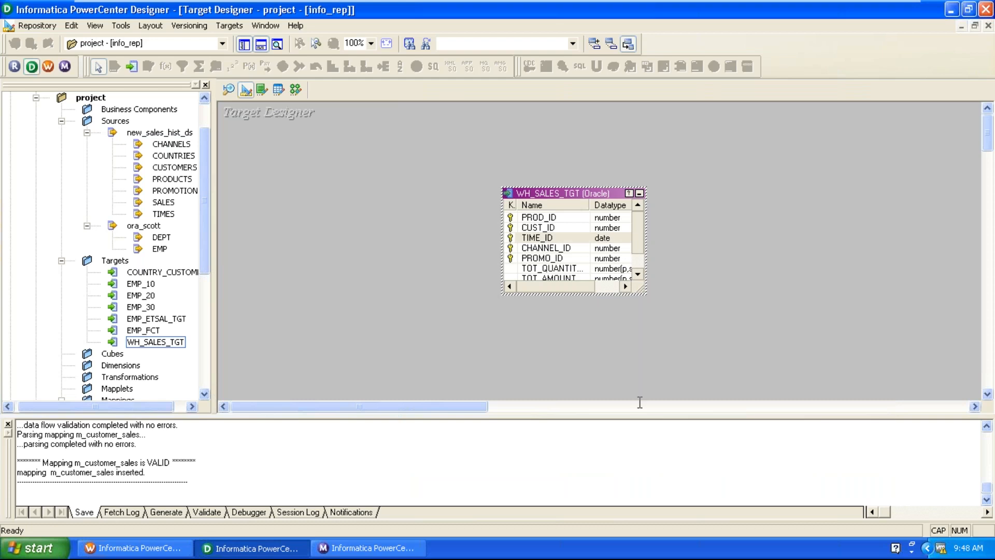
Generate and execute the WH_SALES_TGT table SQL, overwriting MKTABLES.SQL.
click(230, 27)
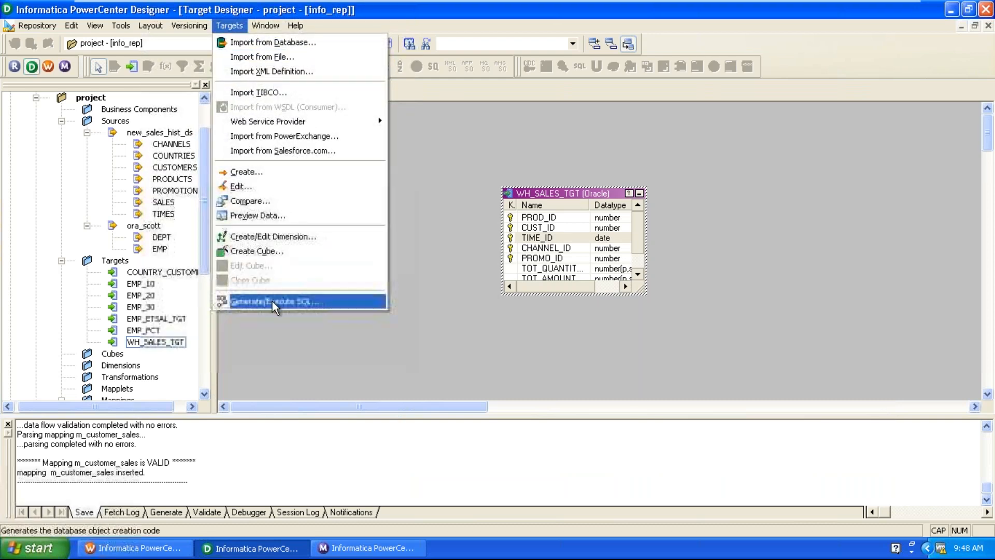
click(273, 300)
click(685, 313)
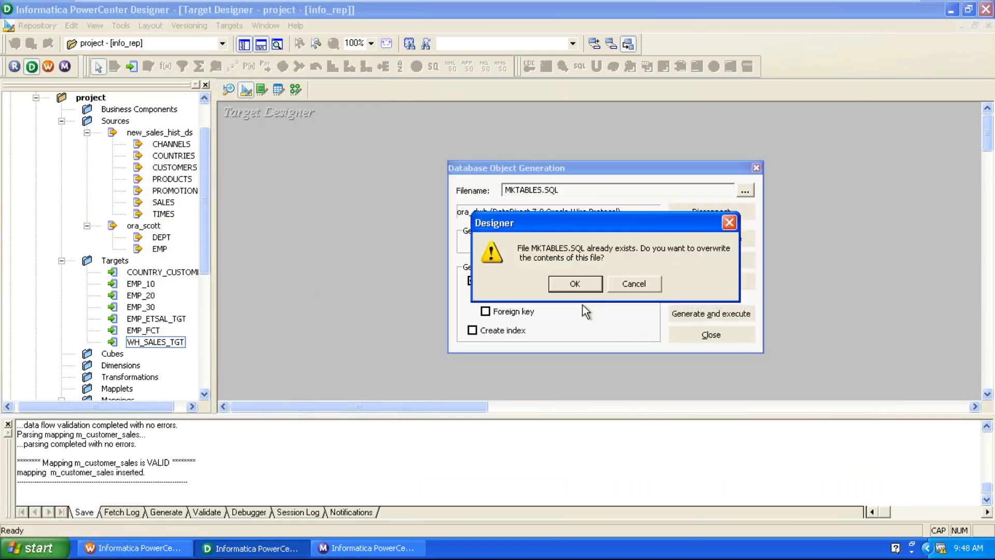
click(575, 285)
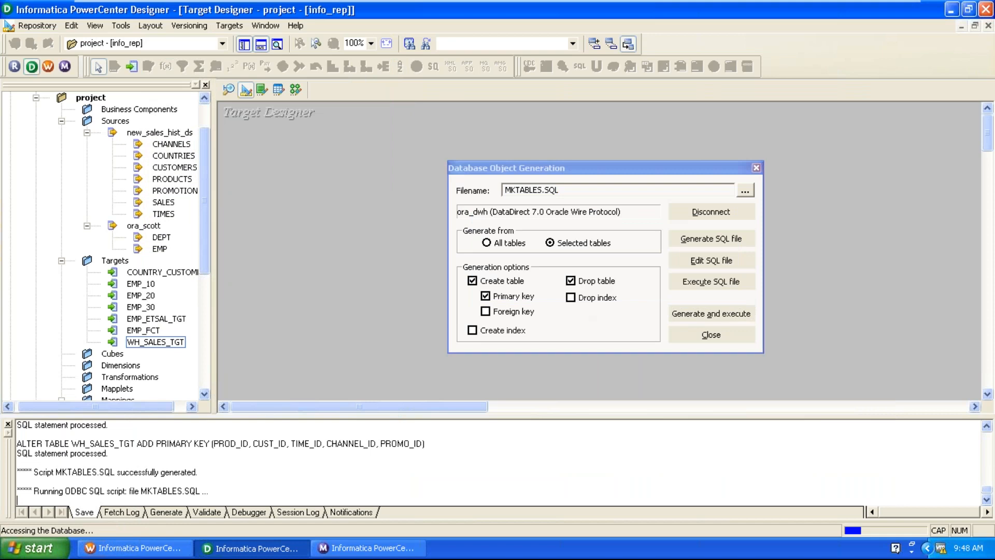
click(709, 341)
click(295, 94)
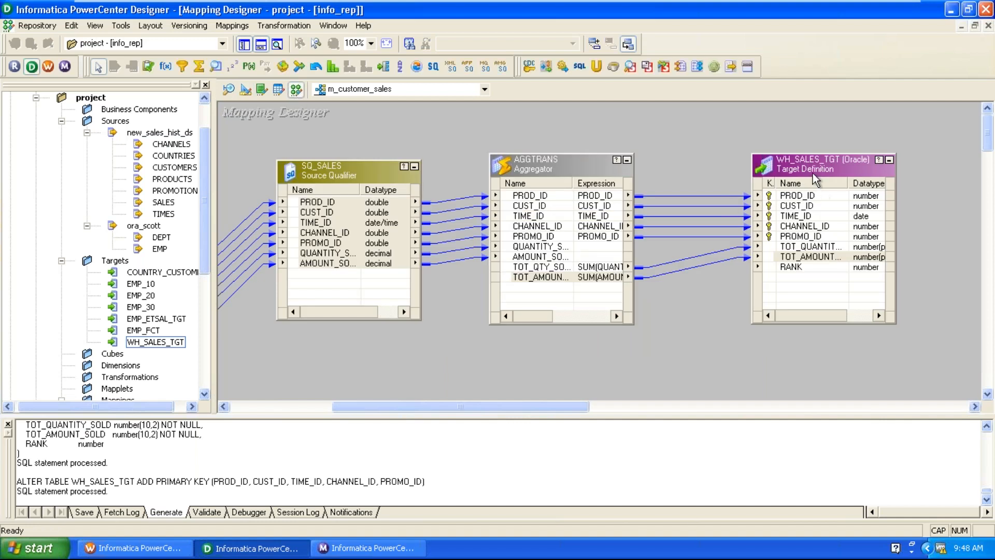
Shift WH_SALES_TGT further right and delete every link running from AGGTRANS into it.
drag(808, 158, 871, 158)
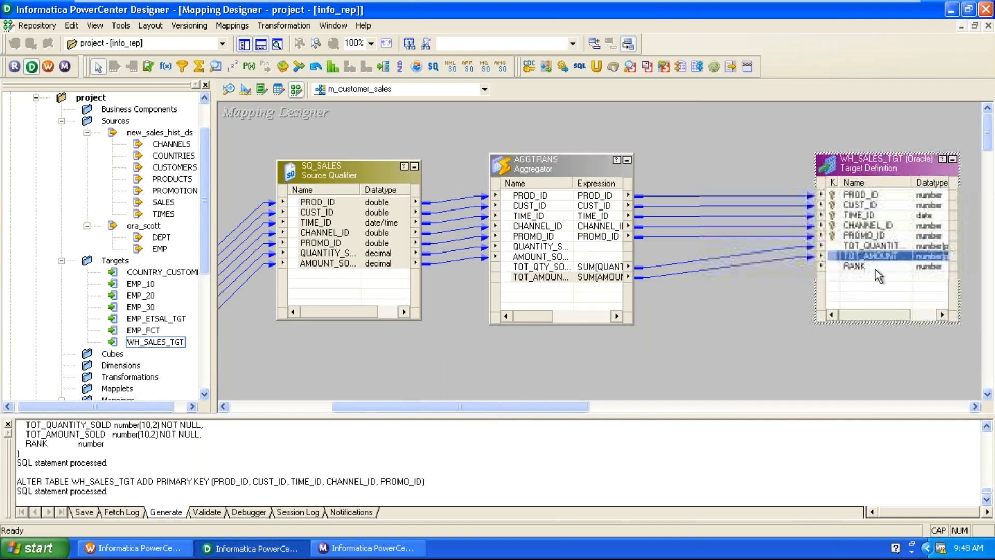
click(714, 337)
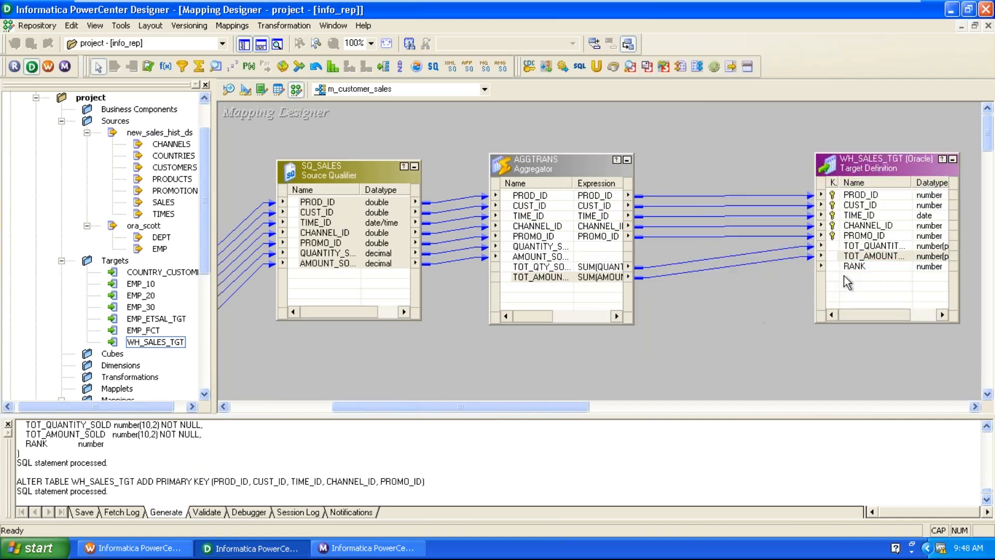
drag(678, 170, 690, 352)
key(Delete)
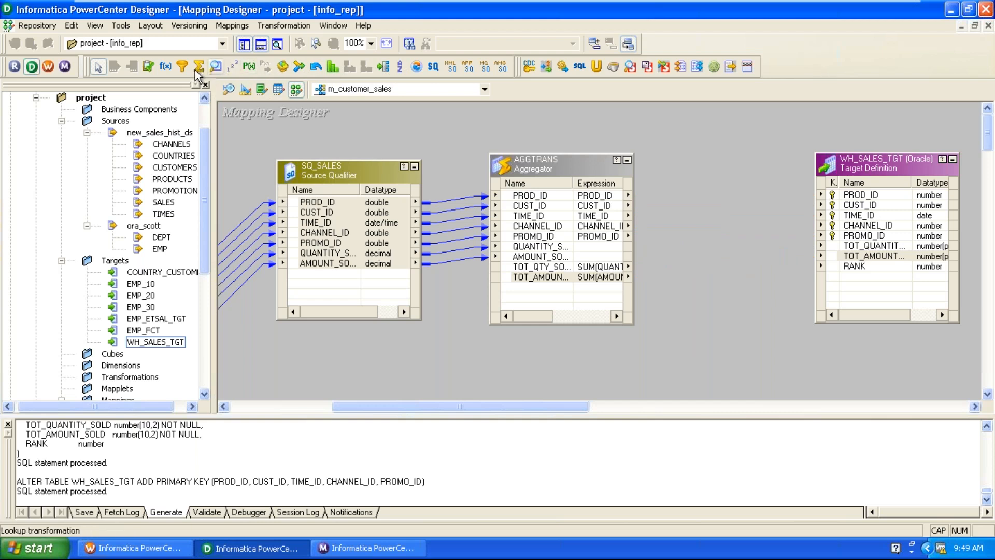
Add Rank transformation RNKTRANS before the target and link its RANKINDEX to WH_SALES_TGT's RANK.
click(333, 67)
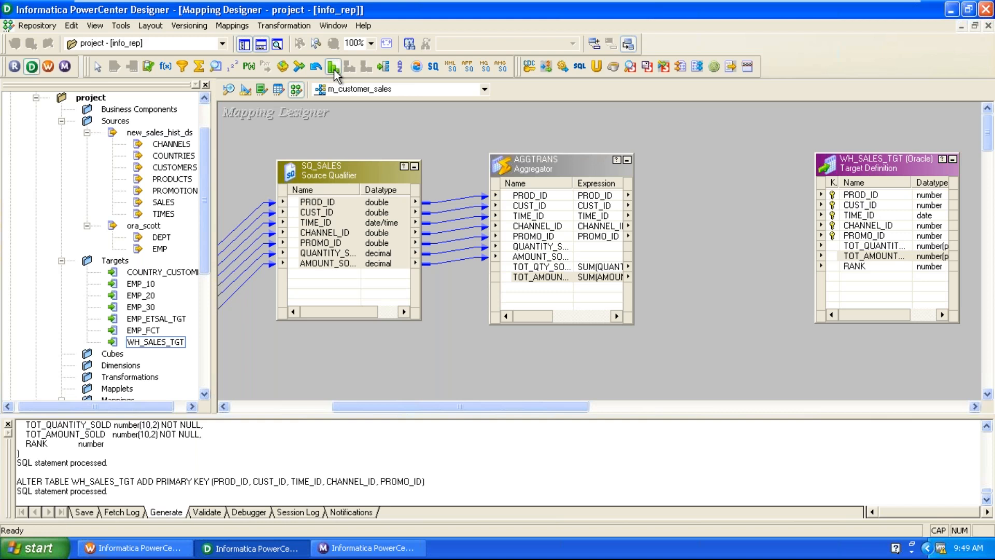
click(651, 167)
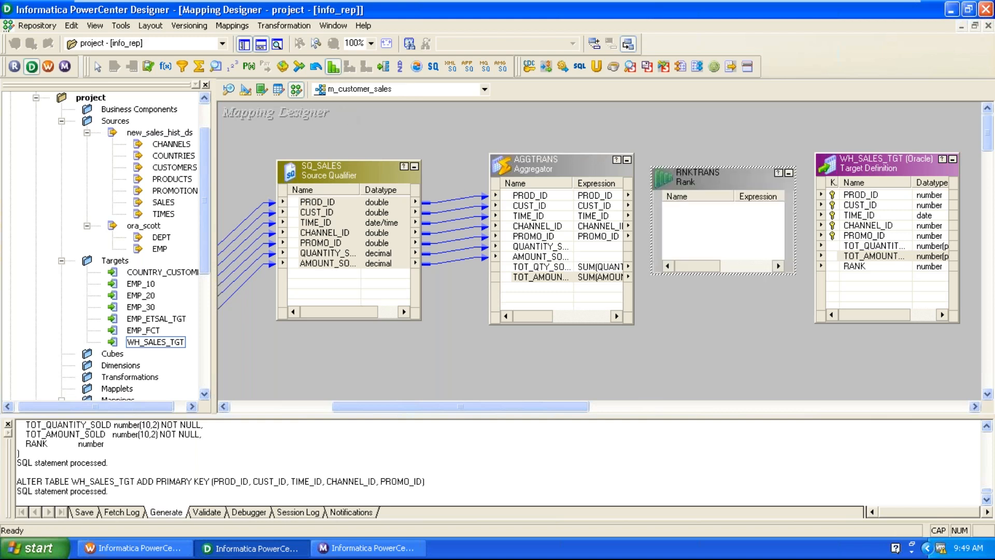
drag(886, 171, 931, 193)
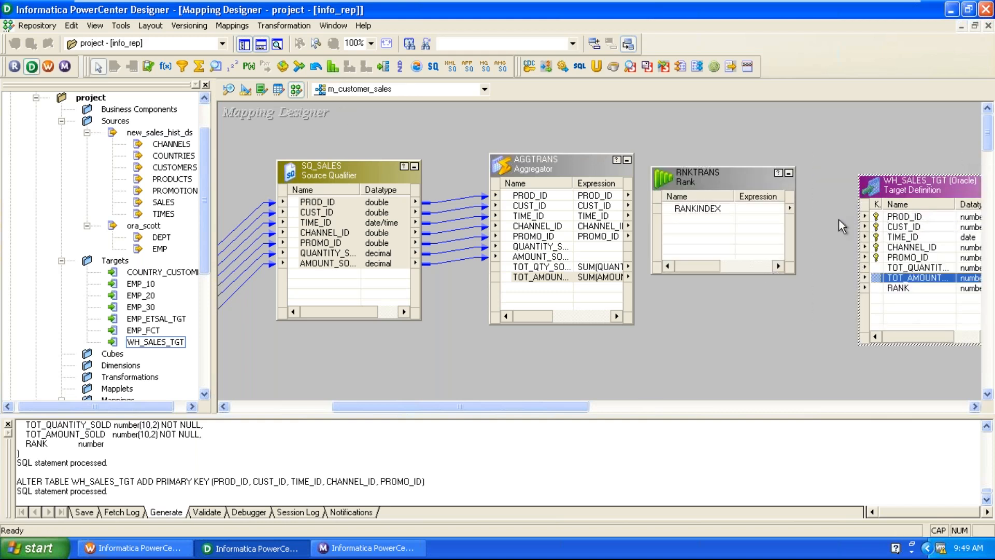
drag(707, 217, 741, 207)
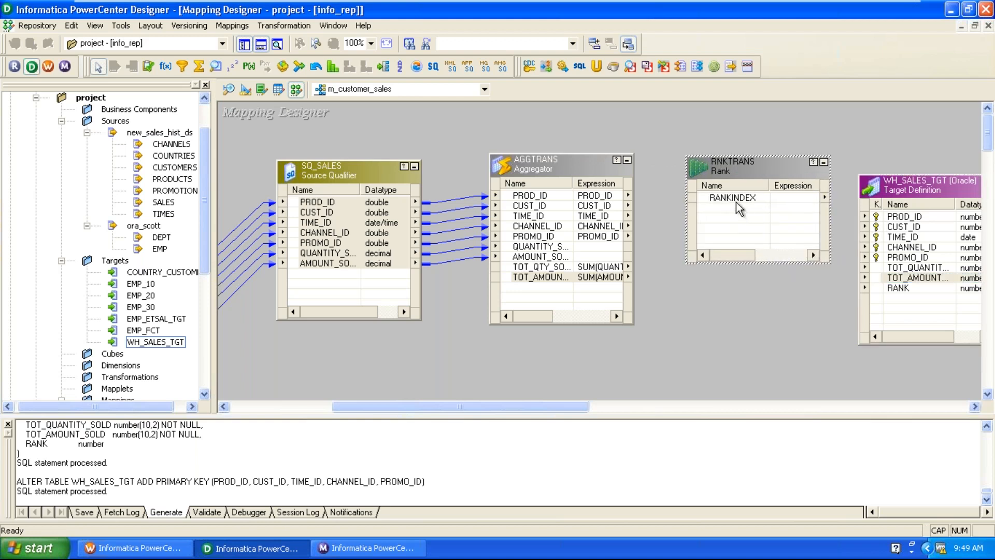
click(736, 198)
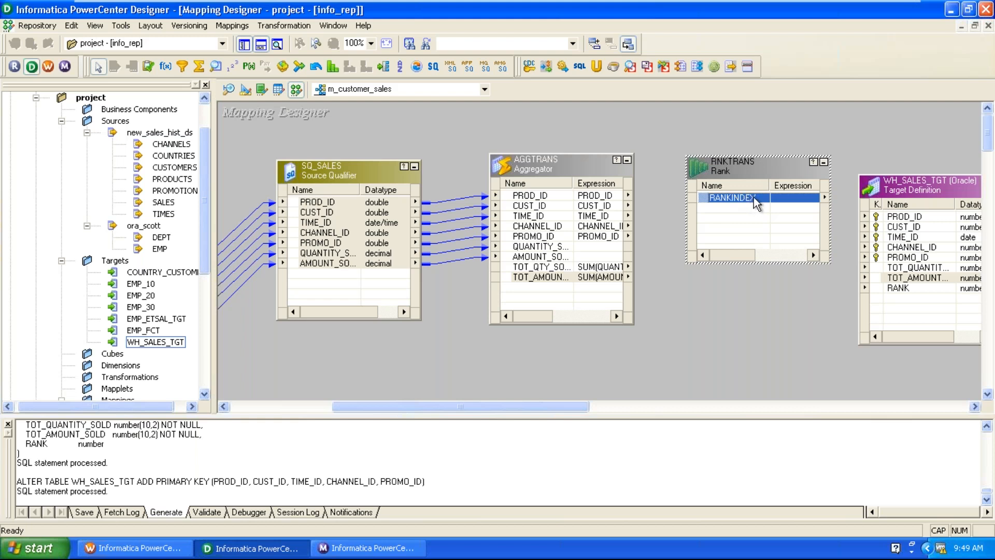
drag(729, 204, 894, 288)
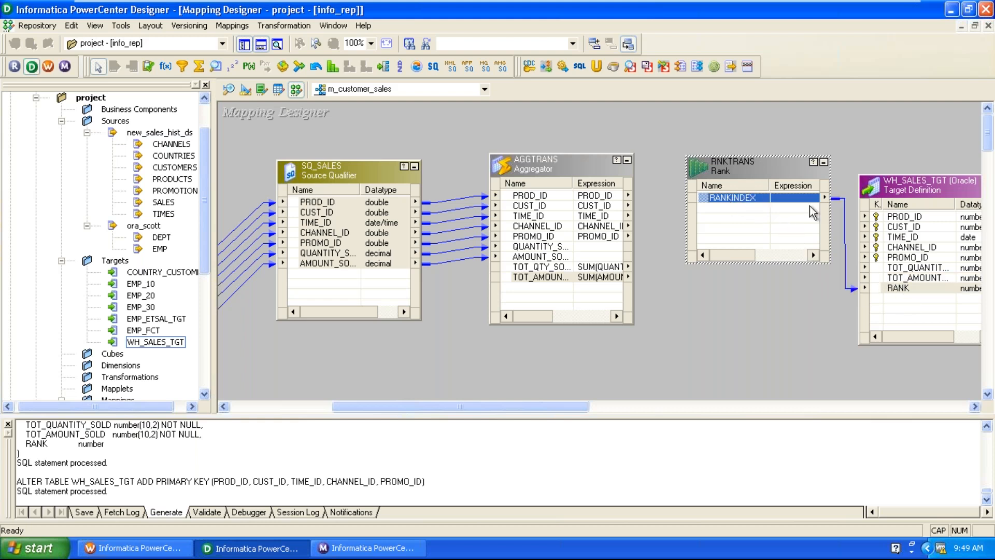
Link AGGTRANS's PROD_ID and total ports, minus raw quantity and amount, into RNKTRANS.
drag(788, 172, 769, 158)
click(759, 303)
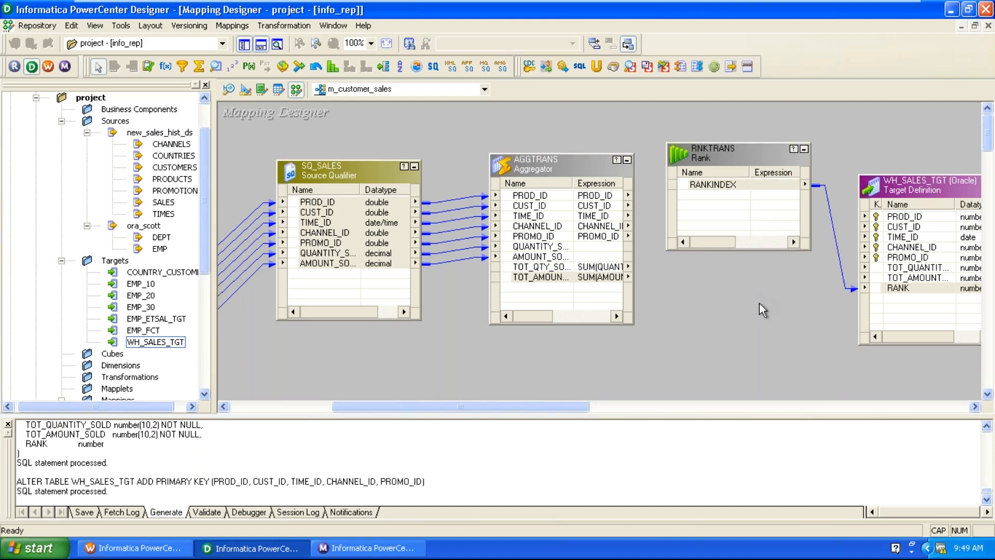
click(555, 198)
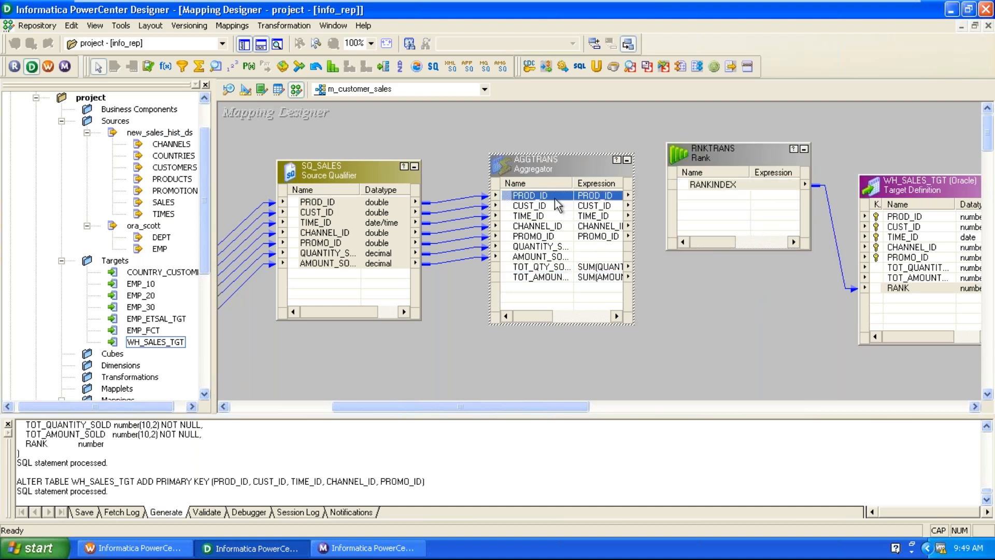
ctrl+click(558, 278)
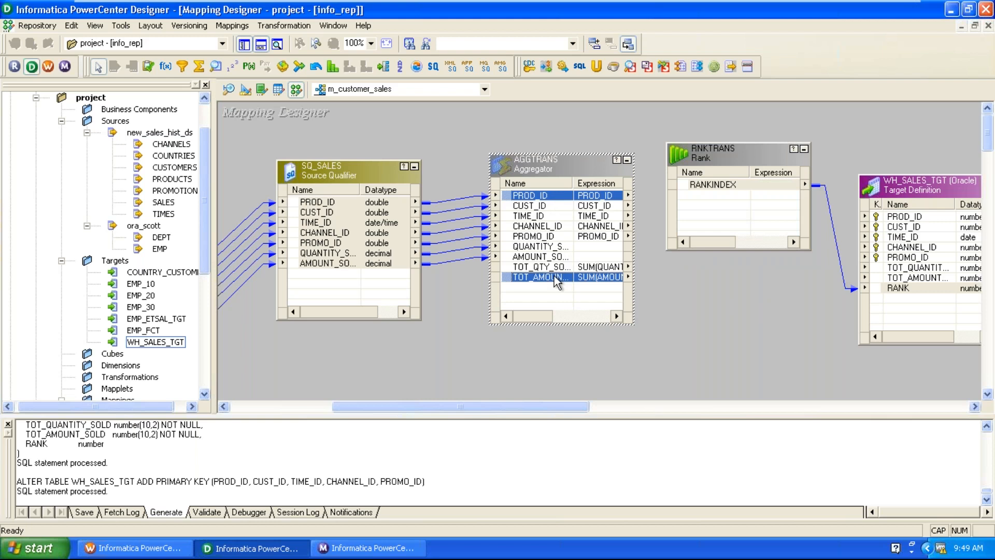
click(546, 199)
shift+click(547, 278)
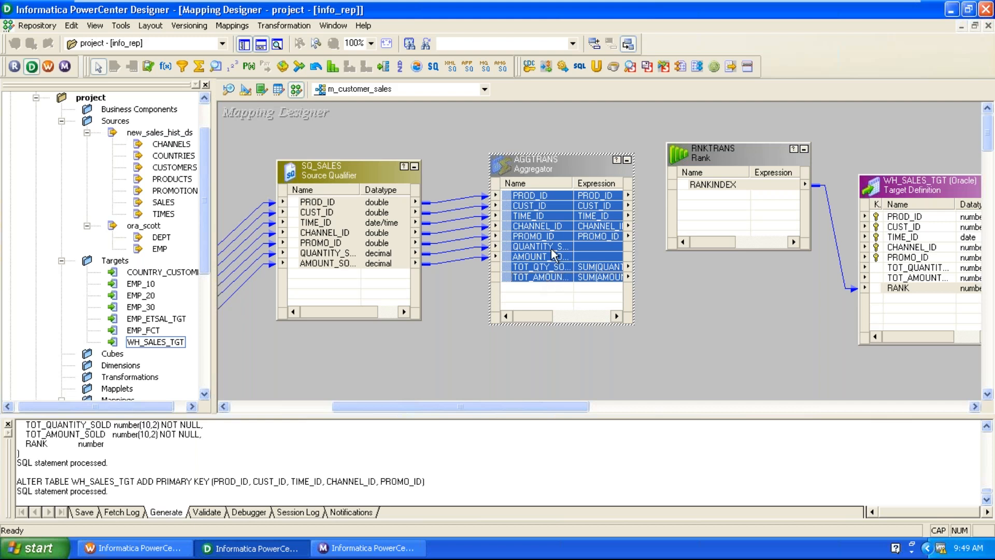
ctrl+click(546, 245)
ctrl+click(546, 255)
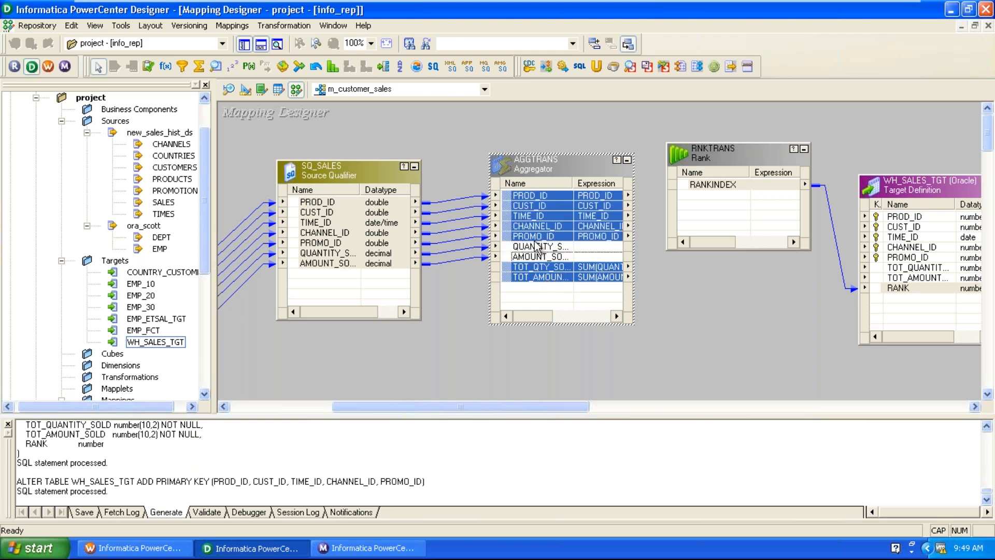
drag(517, 210, 736, 217)
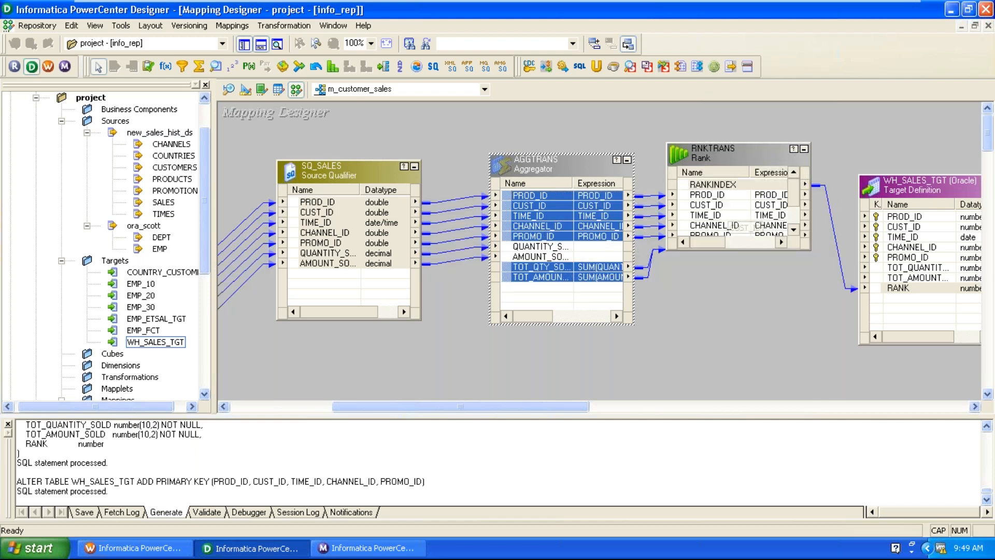
click(627, 160)
Check R for TOT_AMOUNT_SOLD in RNKTRANS's Ports tab and apply the setting.
double_click(748, 150)
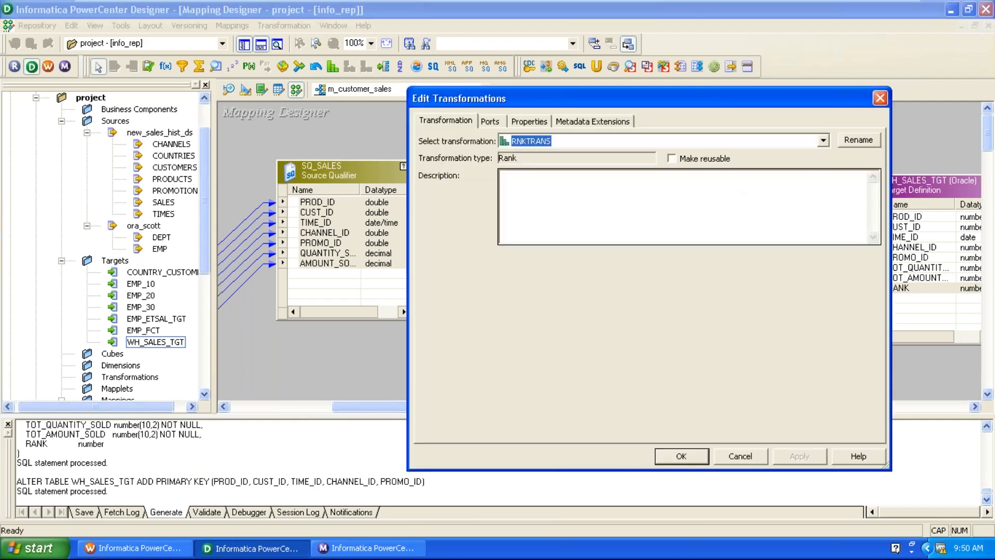
click(880, 98)
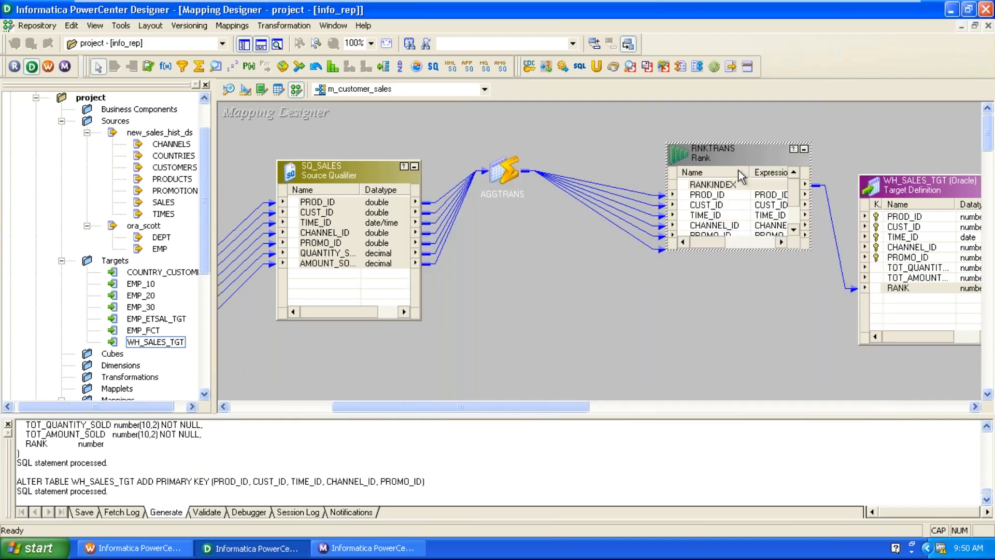
double_click(738, 161)
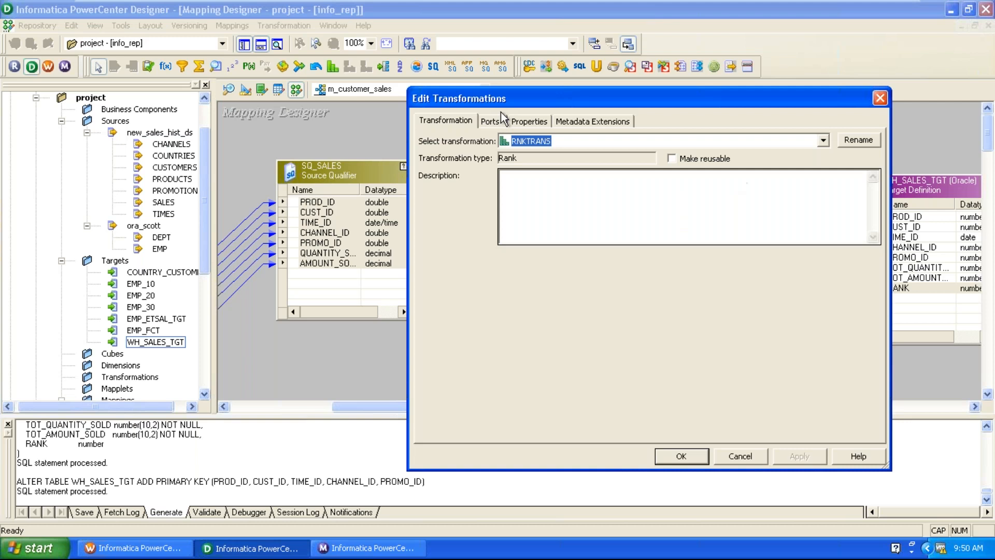
click(489, 121)
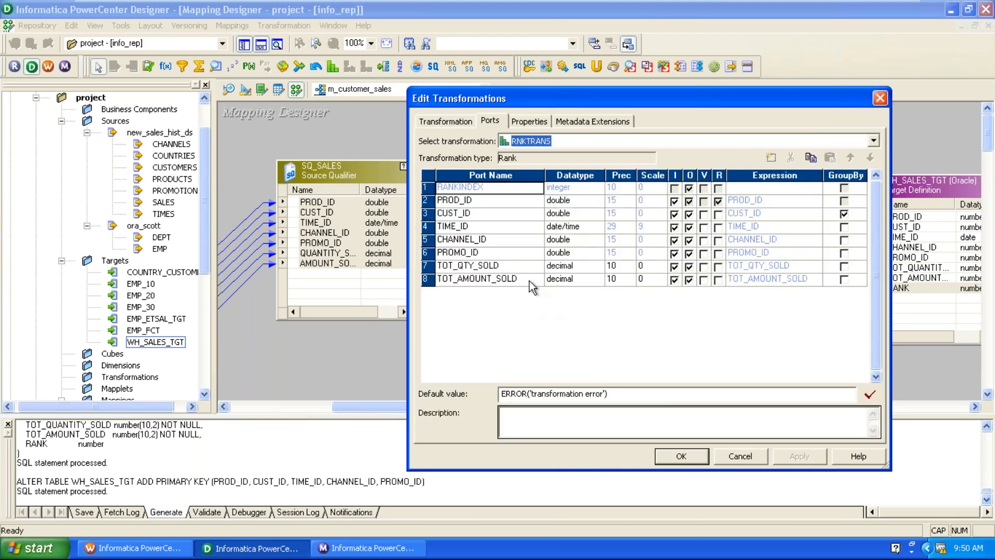
click(703, 279)
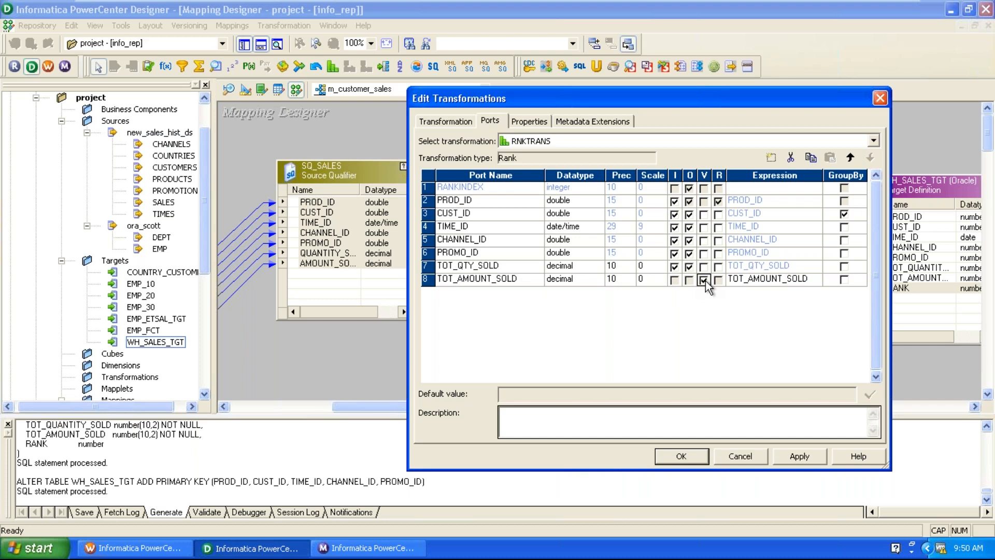
click(704, 280)
click(717, 279)
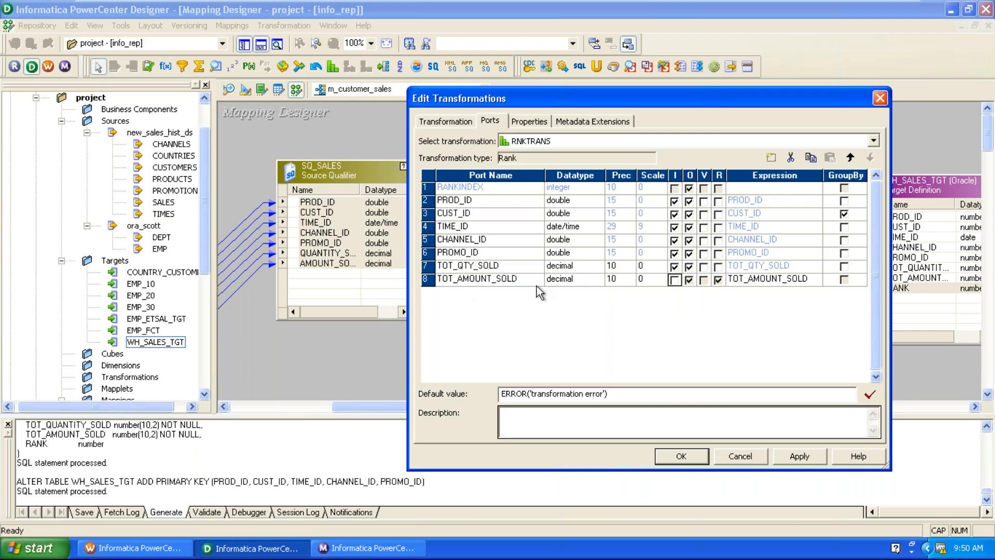
click(795, 458)
click(682, 457)
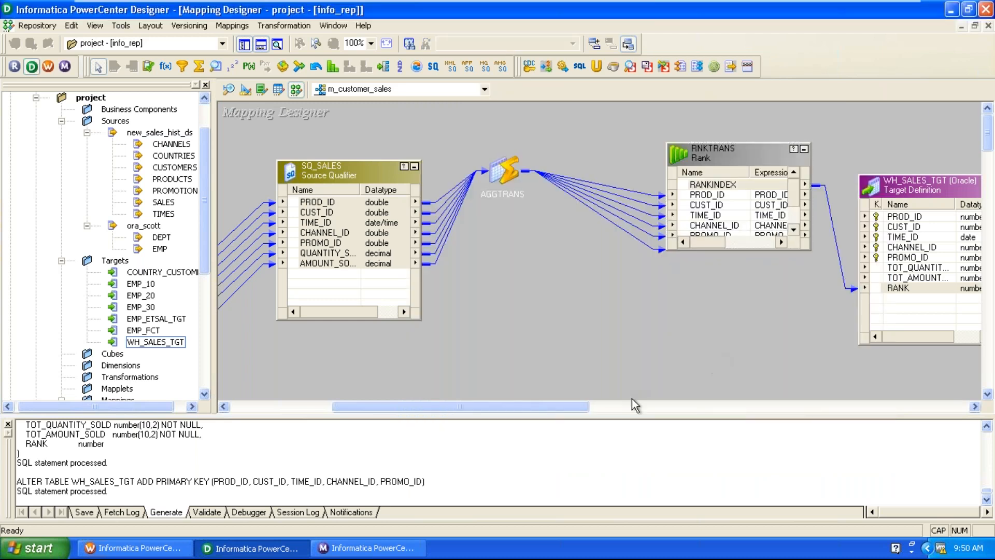
Link RNKTRANS ports PROD_ID through TOT_AMOUNT to the matching WH_SALES_TGT columns.
click(632, 409)
drag(742, 190, 819, 190)
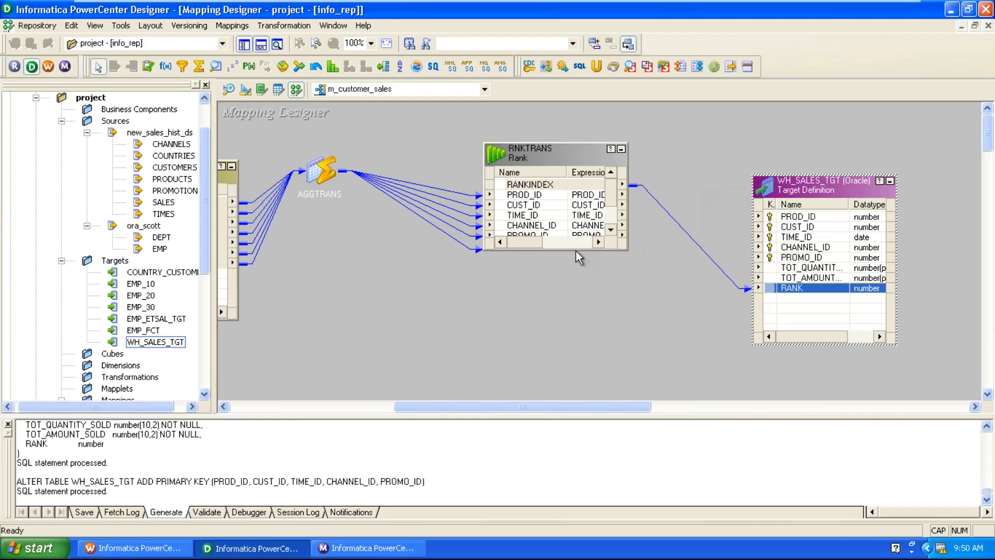
drag(583, 251, 590, 287)
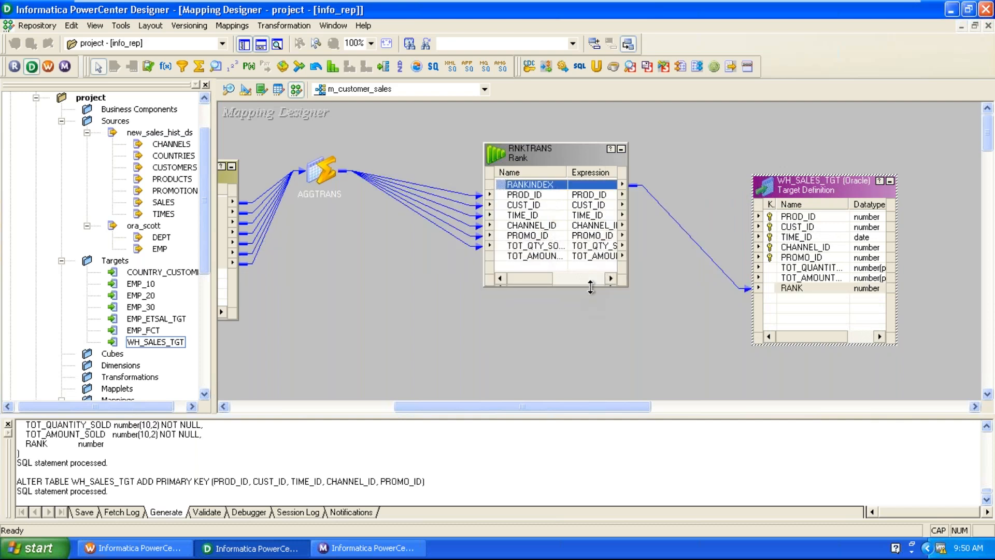
click(539, 206)
click(533, 197)
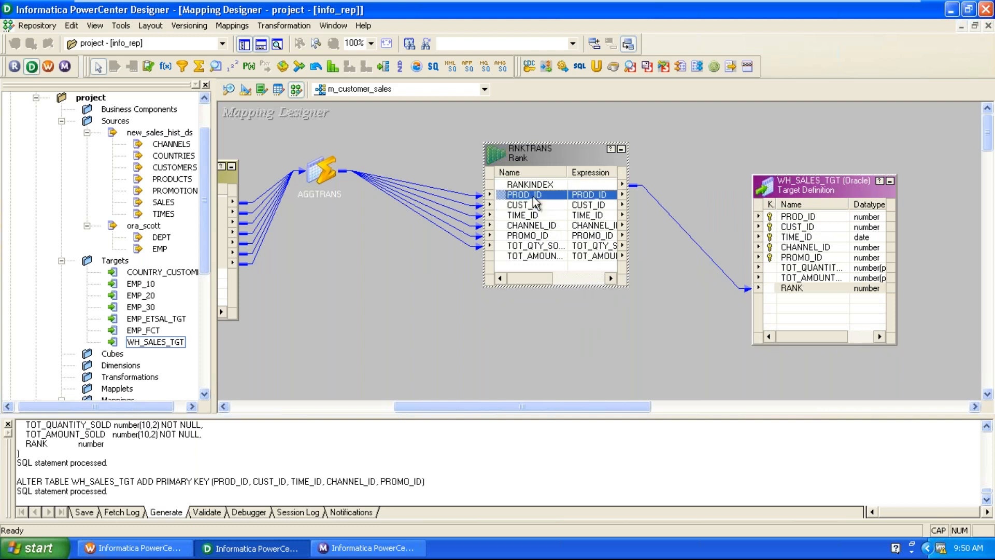
shift+click(546, 256)
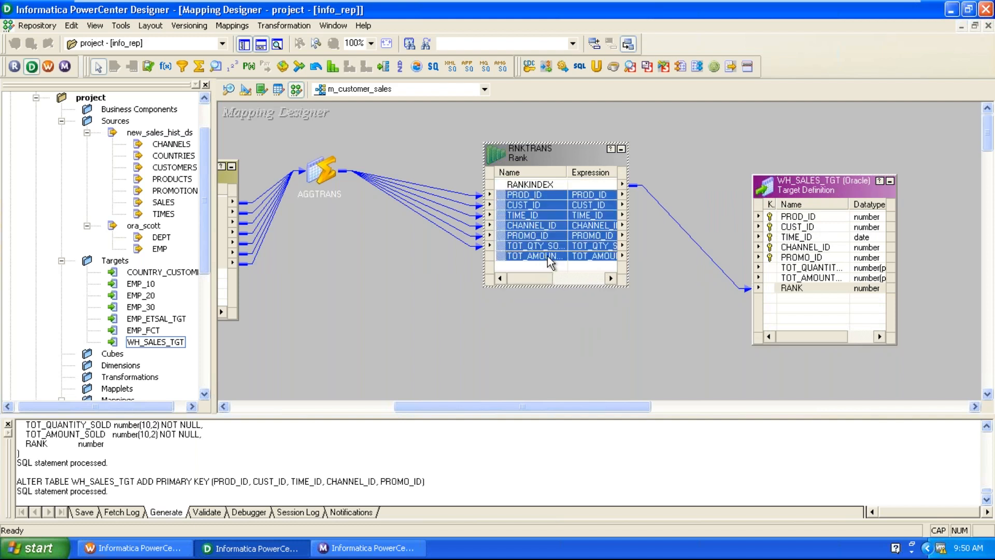
drag(511, 195, 802, 228)
click(661, 359)
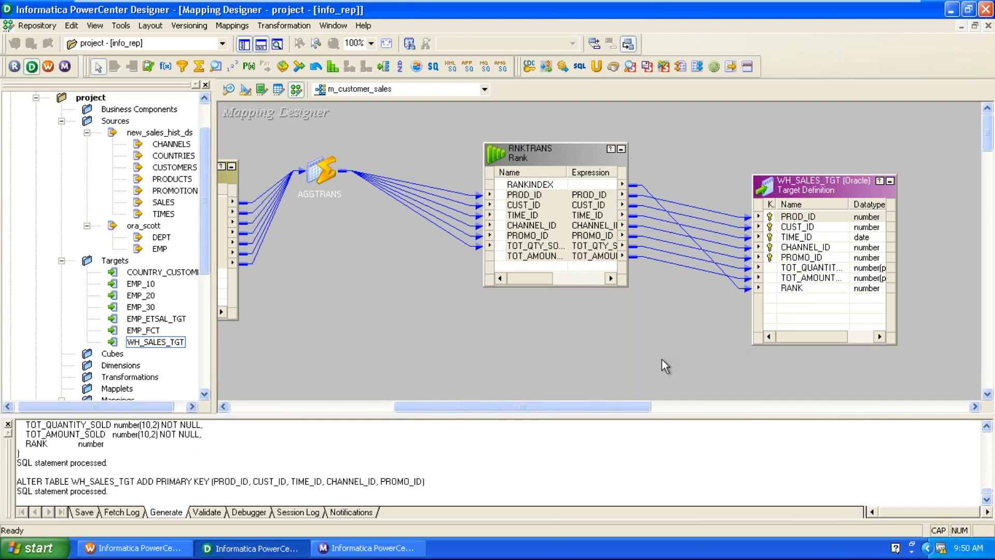
drag(798, 193, 827, 143)
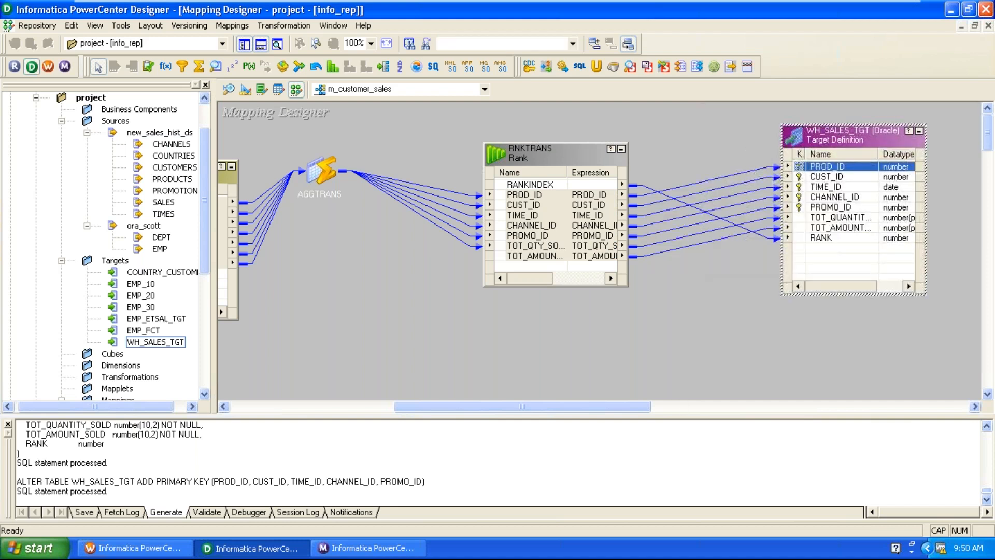
Validate m_customer_sales, getting INVALID with a TOT_AMOUNT_SOLD parse error, and save it.
click(232, 25)
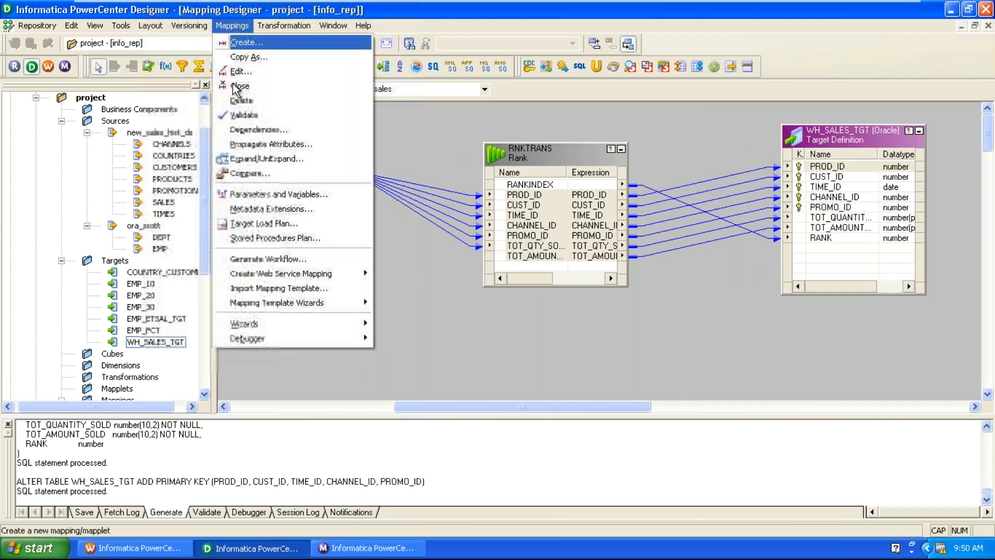
click(243, 115)
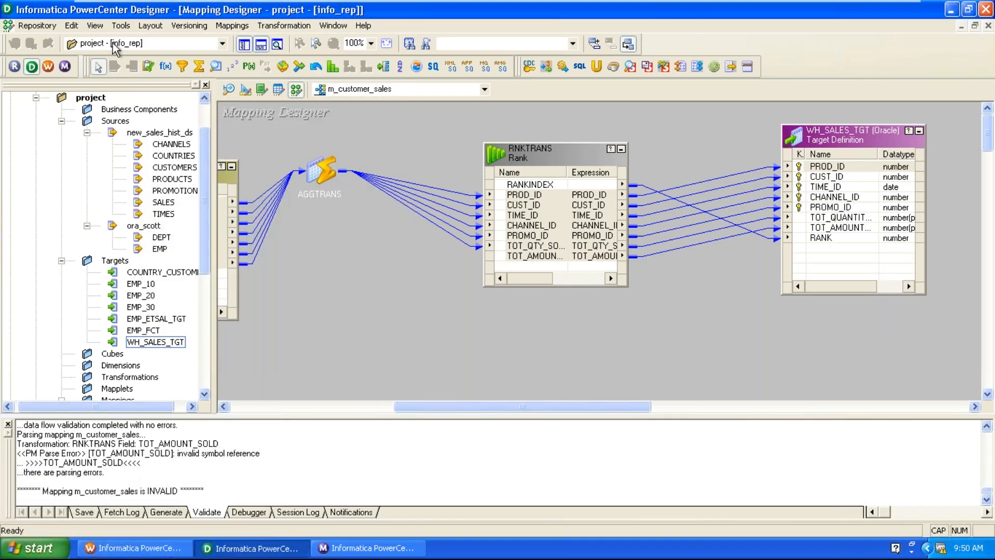
click(37, 26)
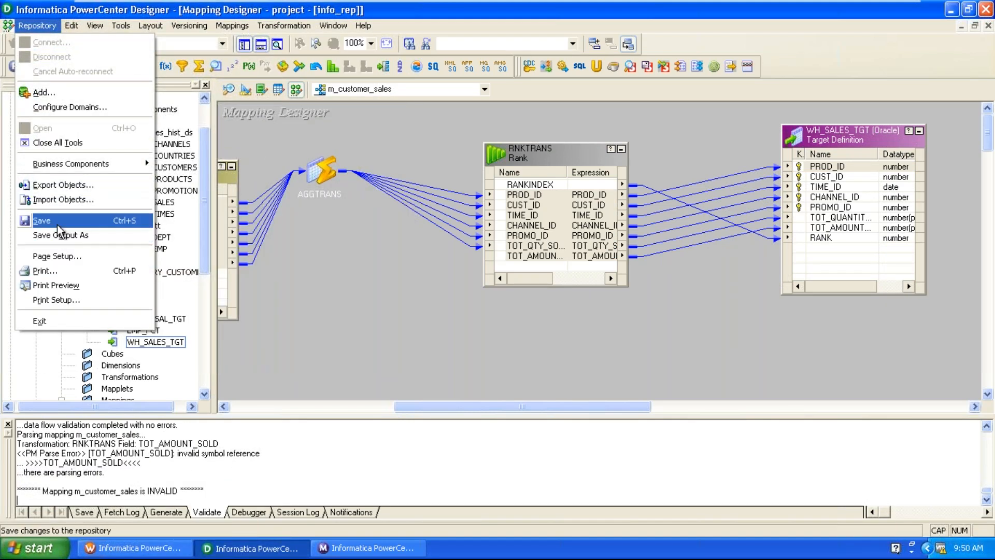
click(42, 220)
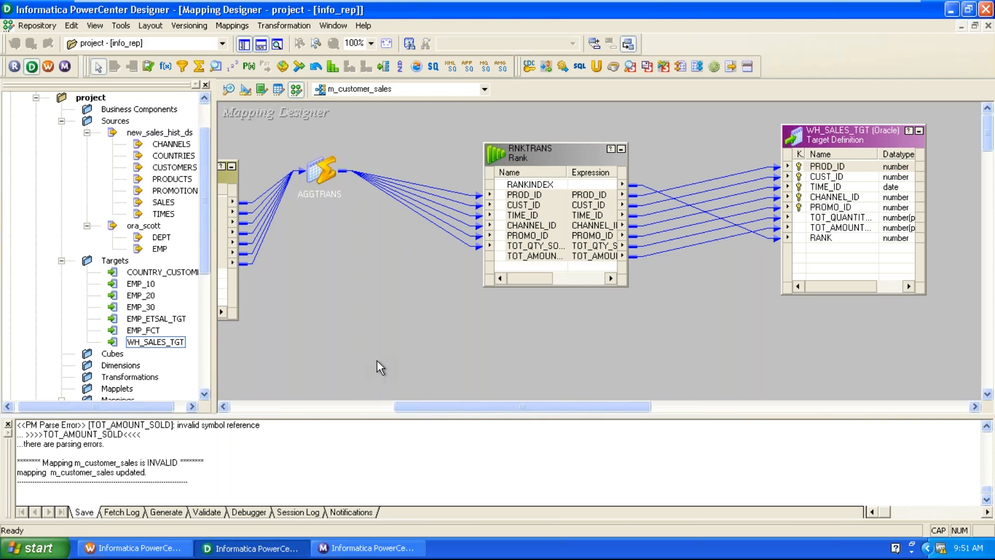
drag(419, 403, 390, 403)
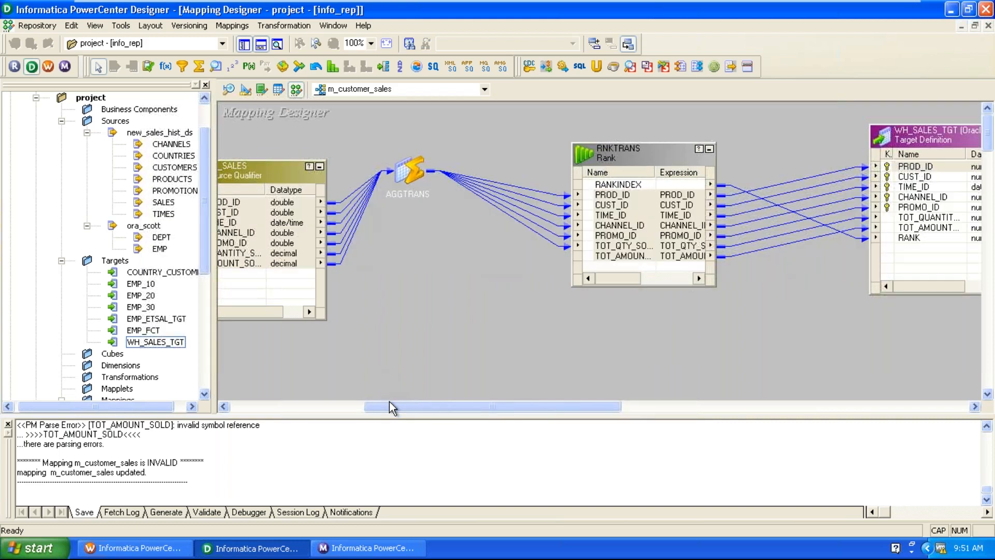
Tick I for RNKTRANS's TOT_AMOUNT_SOLD port, then link AGGTRANS TOT_AMOUNT_SOLD into it.
double_click(401, 172)
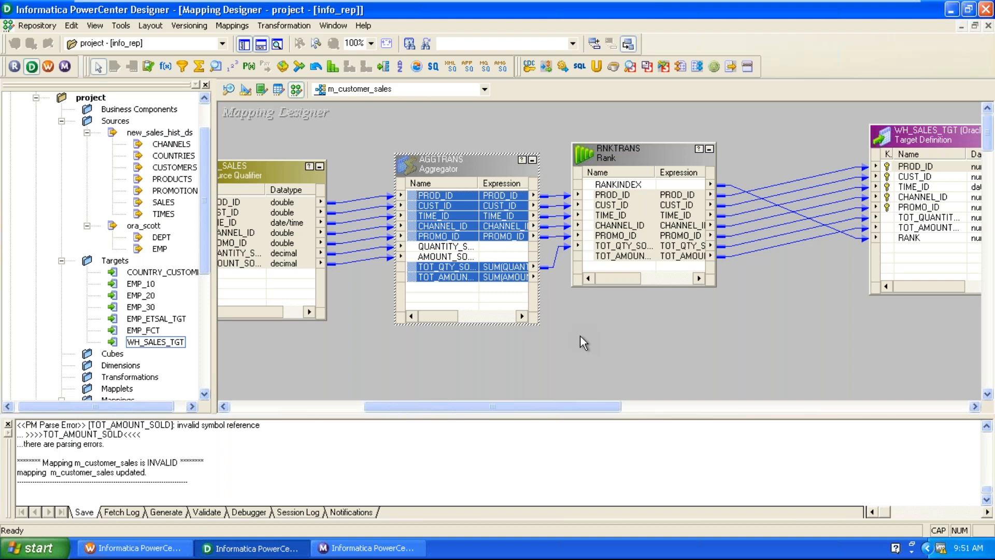
click(629, 260)
double_click(629, 259)
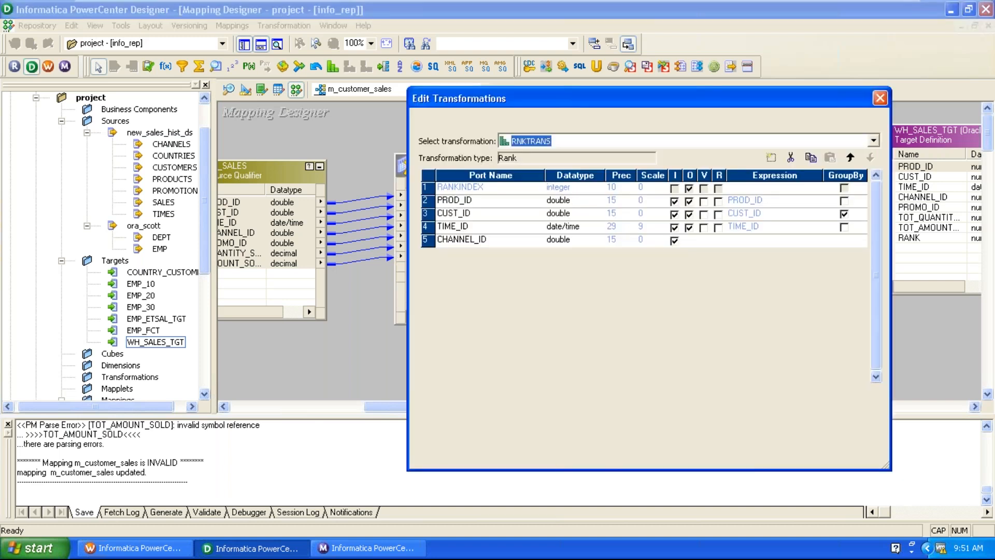
click(675, 279)
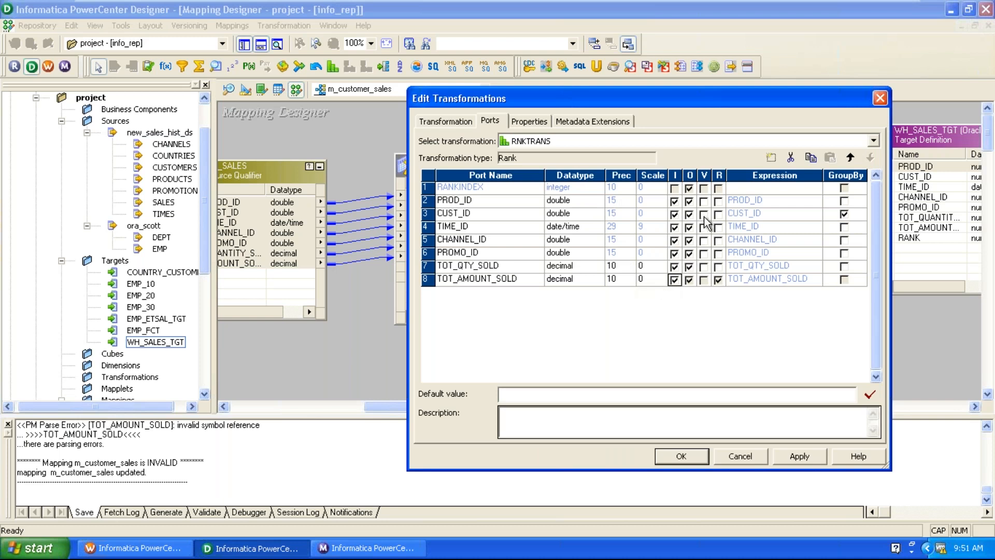
click(800, 456)
click(684, 455)
click(469, 280)
drag(442, 278, 629, 258)
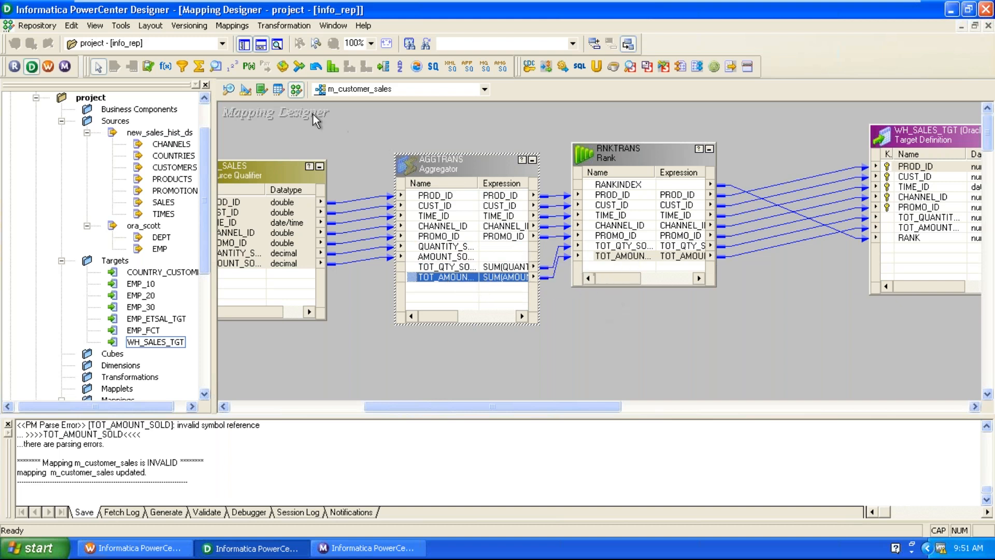
Revalidate m_customer_sales as VALID, save it, and switch to Workflow Manager's wf_m_customer_sales.
click(231, 25)
click(244, 114)
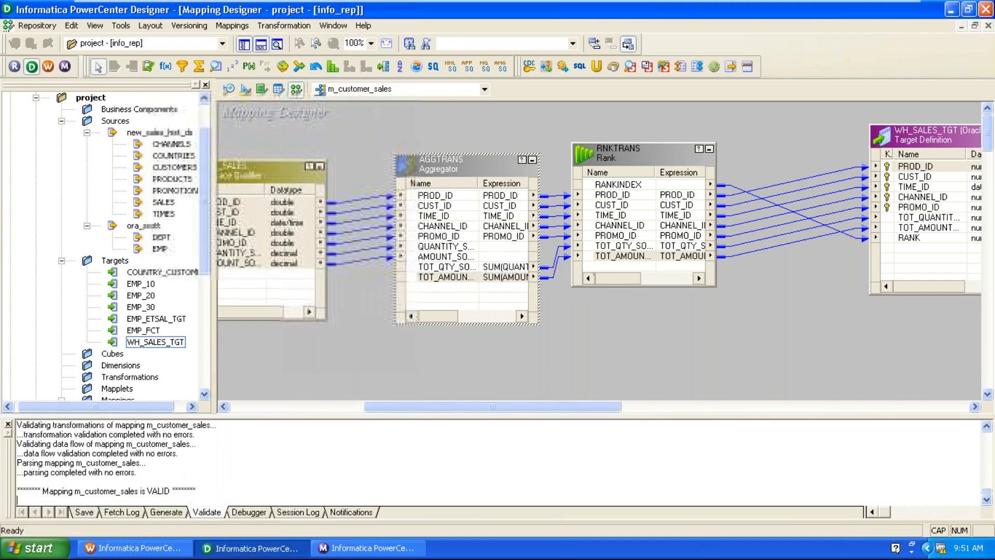
scroll(233, 456, up, 2)
scroll(240, 465, down, 2)
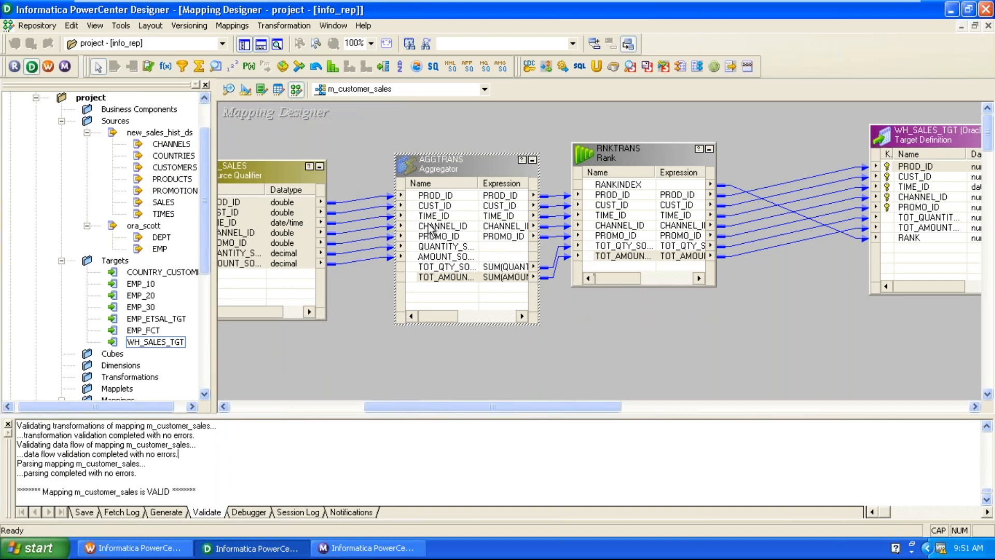
click(36, 26)
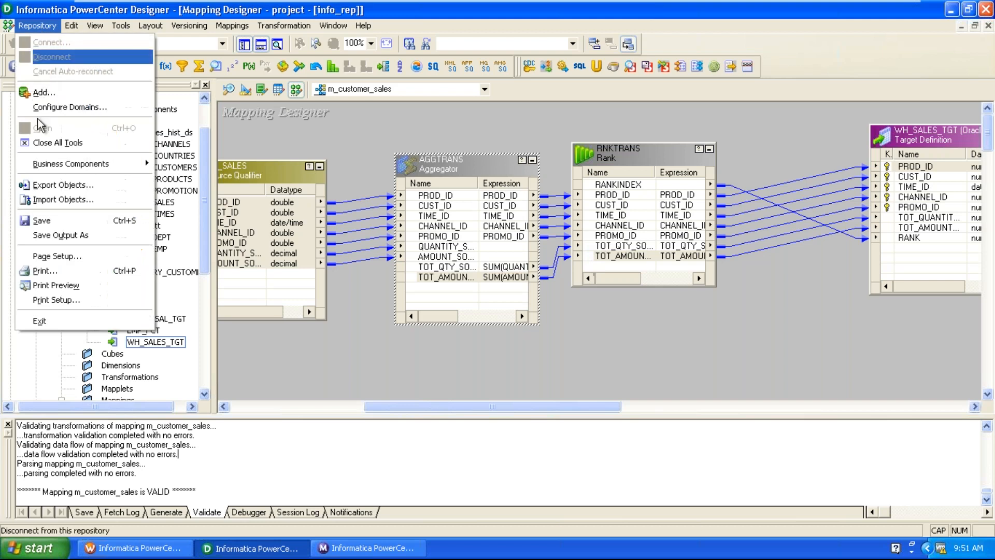
click(44, 216)
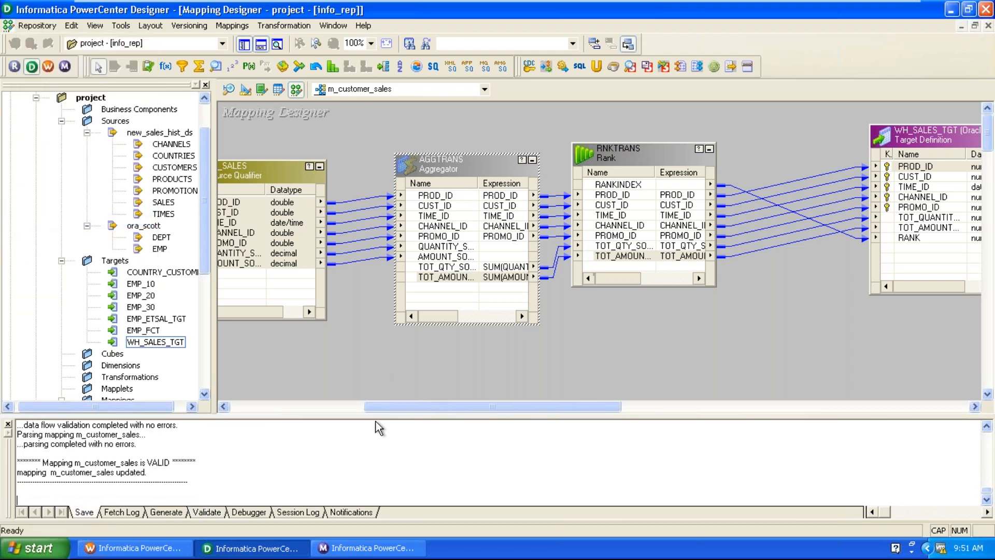
click(134, 547)
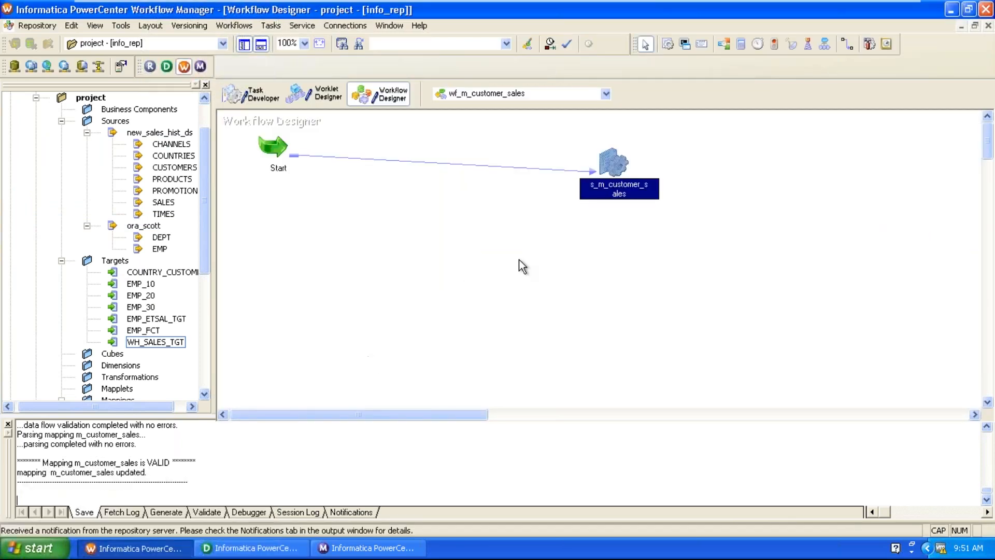
Refresh the s_m_customer_sales session's mapping to pick up the updated m_customer_sales.
click(253, 548)
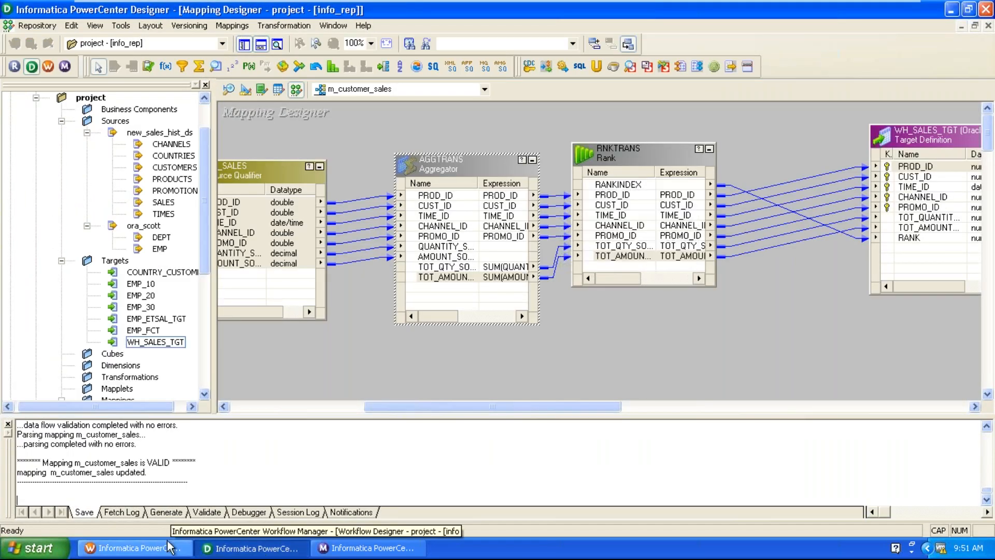
click(134, 548)
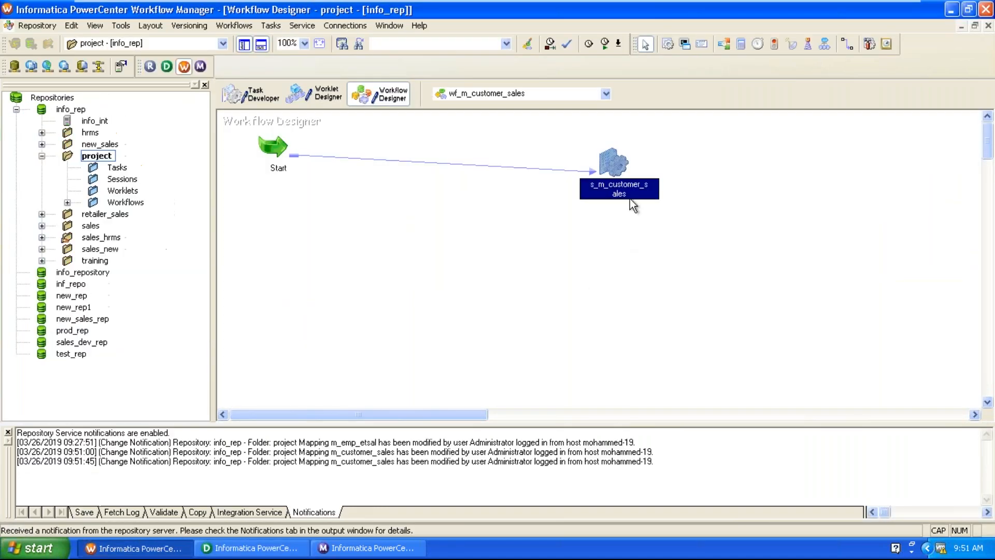
right_click(613, 165)
click(631, 309)
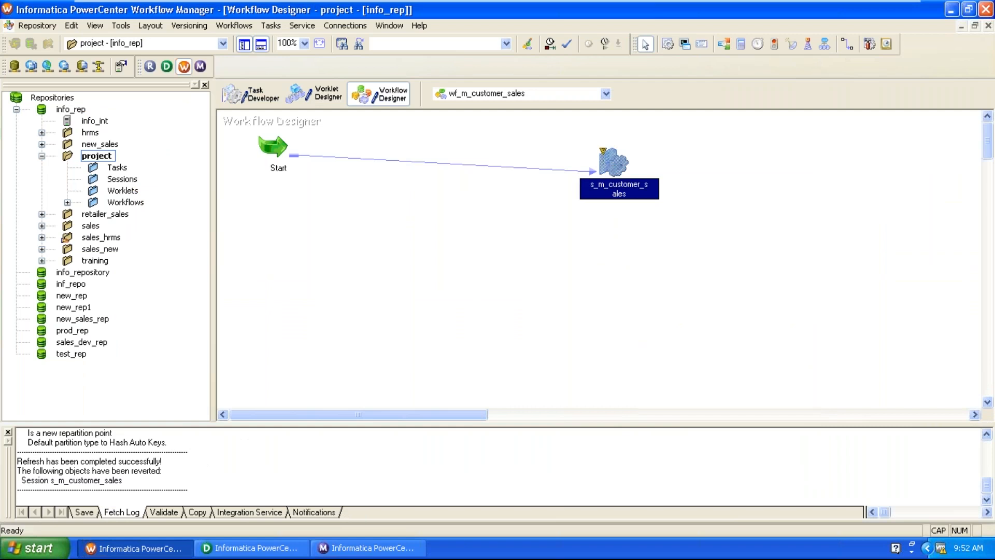
Review the session's Mapping tab settings for SQ_SALES and WH_SALES_TGT.
click(539, 279)
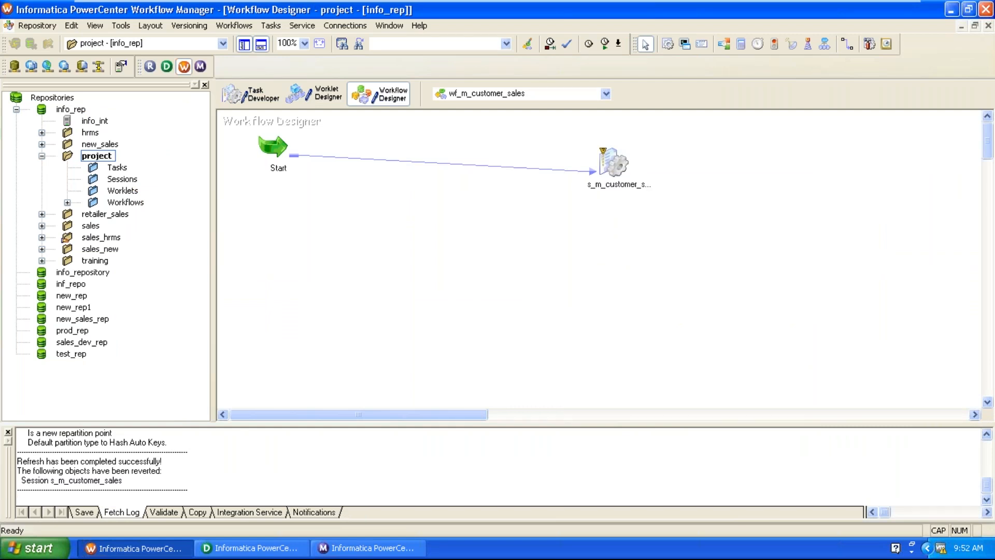
double_click(613, 163)
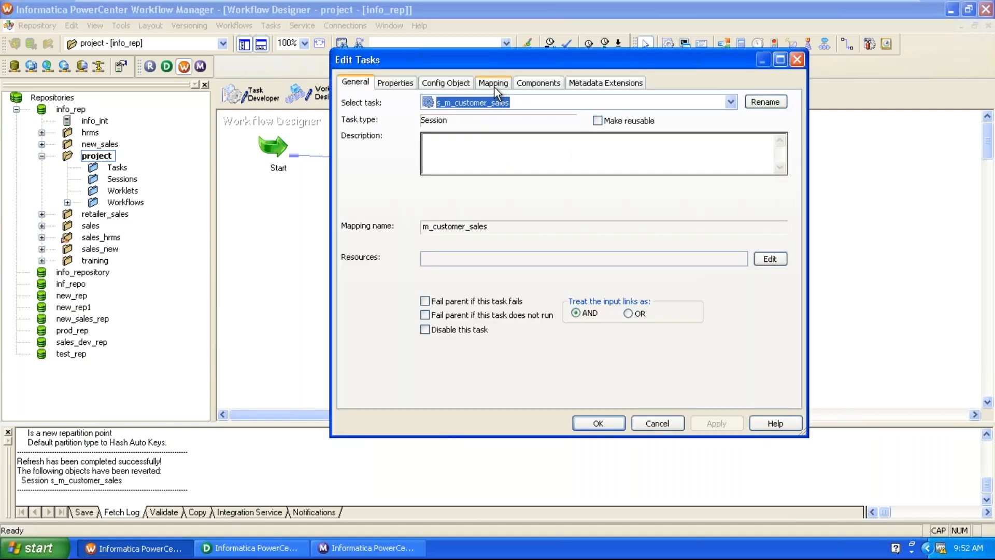
click(495, 85)
click(415, 196)
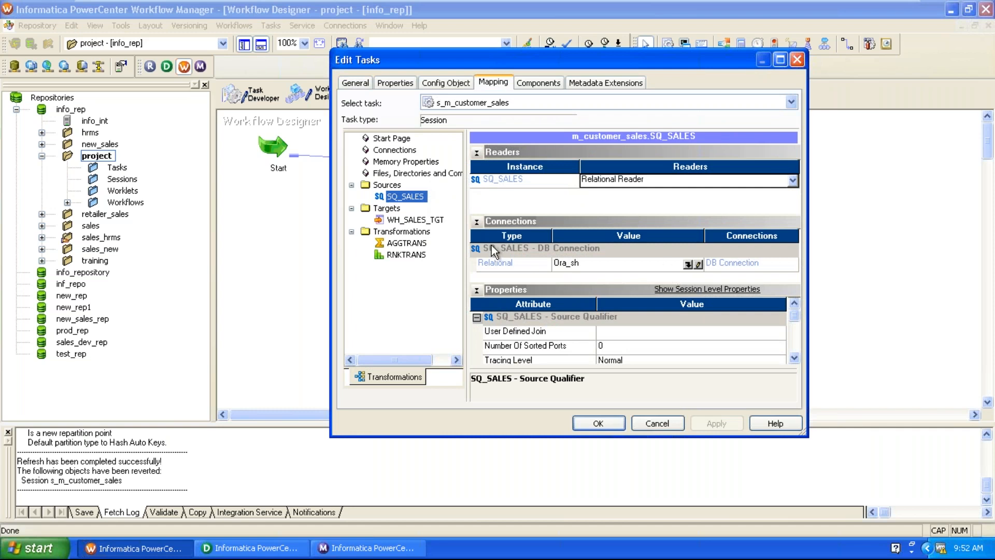
click(437, 220)
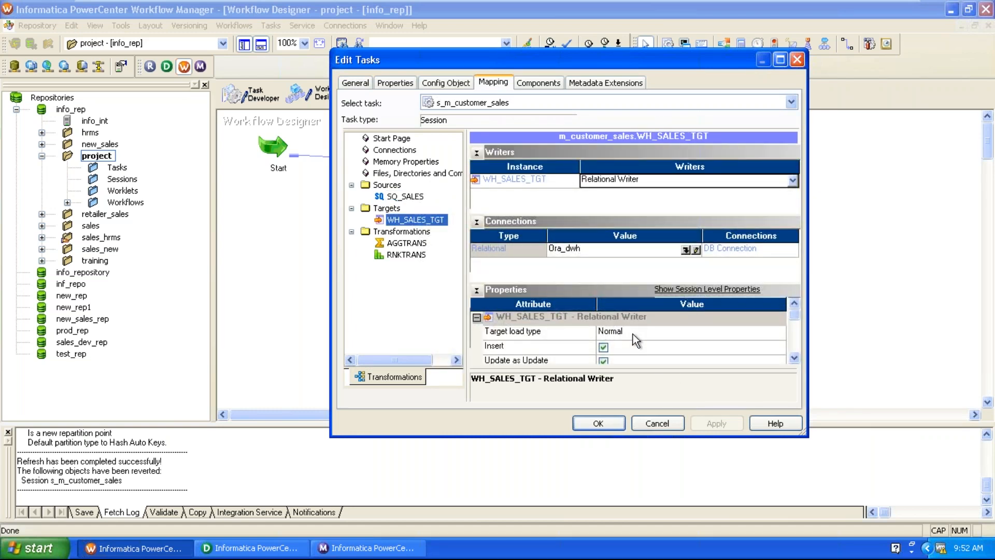
click(598, 424)
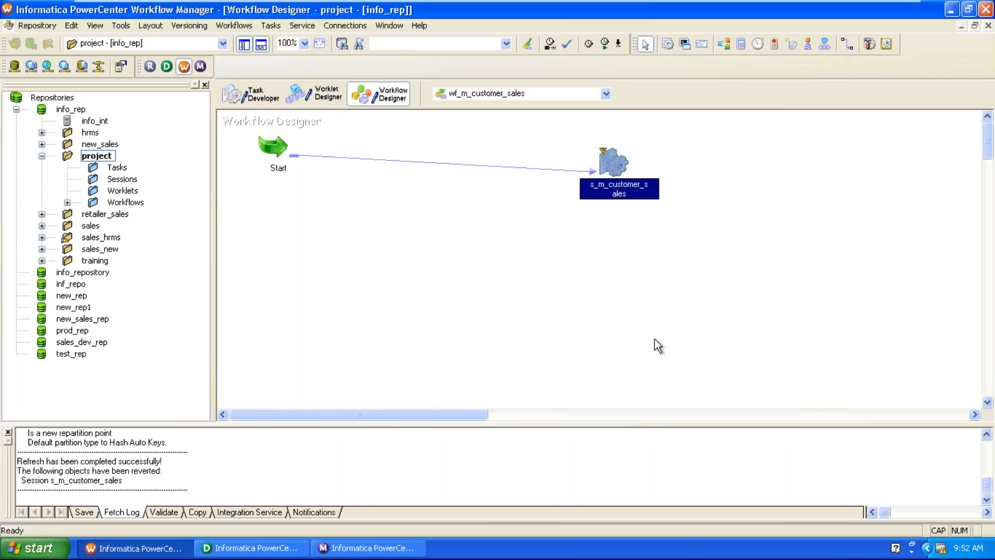
click(238, 29)
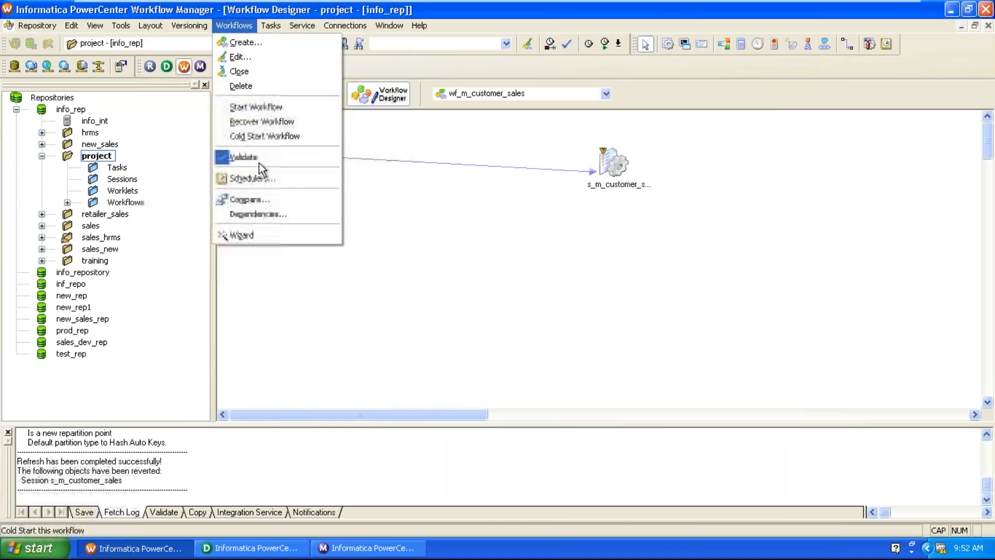
Validate the wf_m_customer_sales workflow and save it to the repository.
click(259, 163)
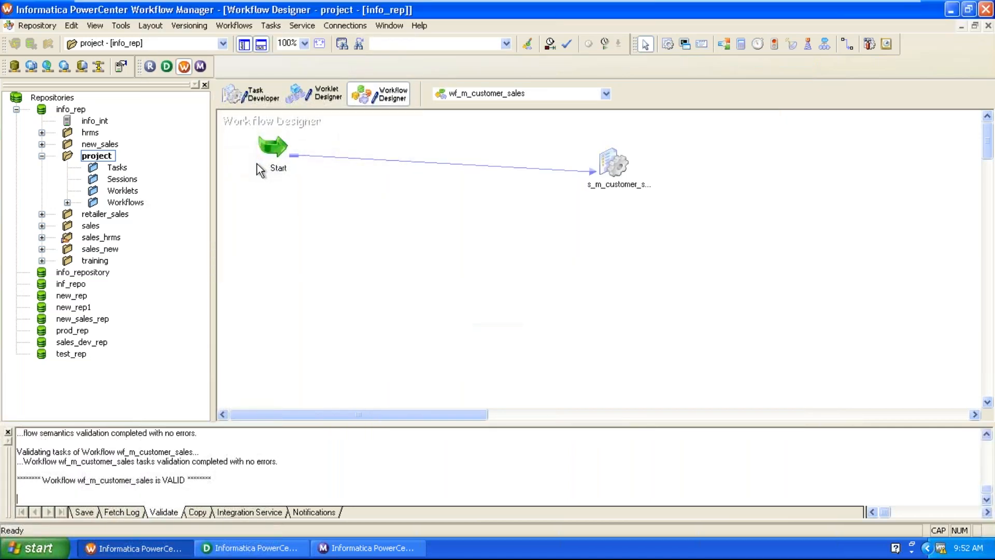
click(51, 26)
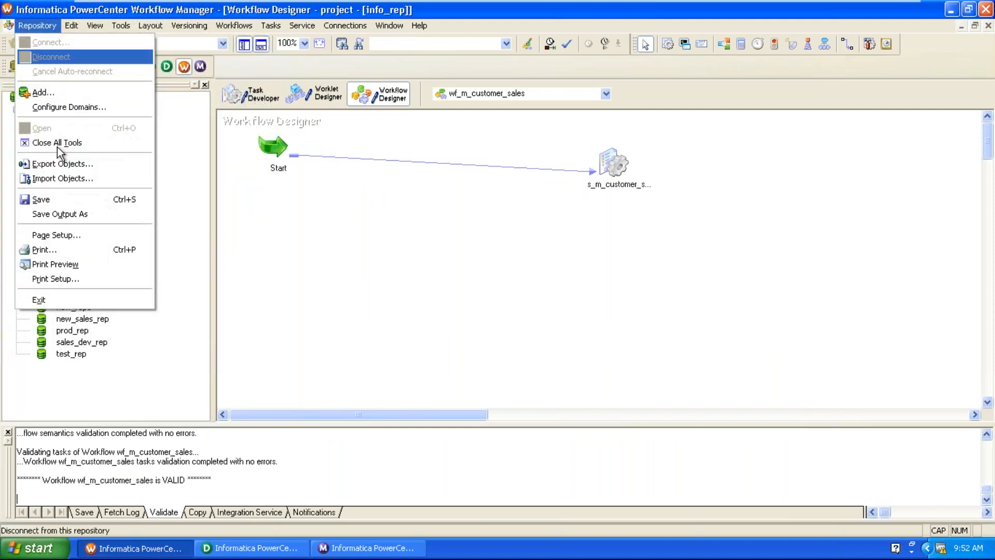
click(64, 201)
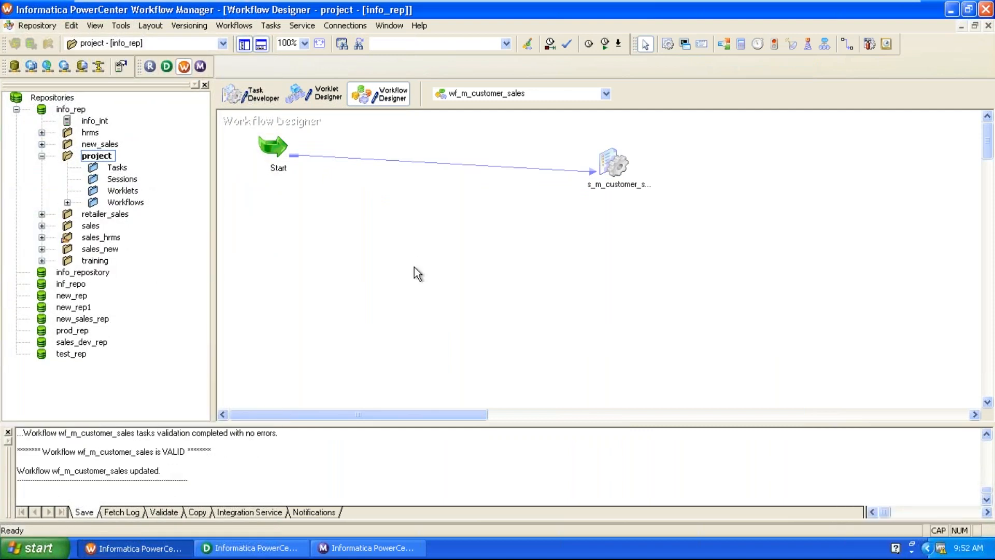
Start the s_m_customer_sales session task and watch it in Workflow Monitor.
drag(606, 168, 506, 214)
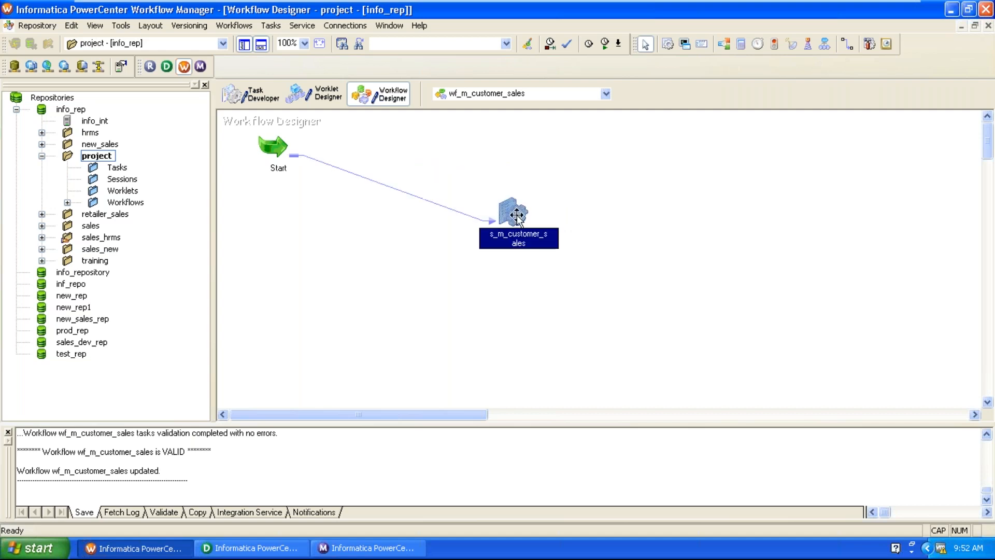
right_click(516, 218)
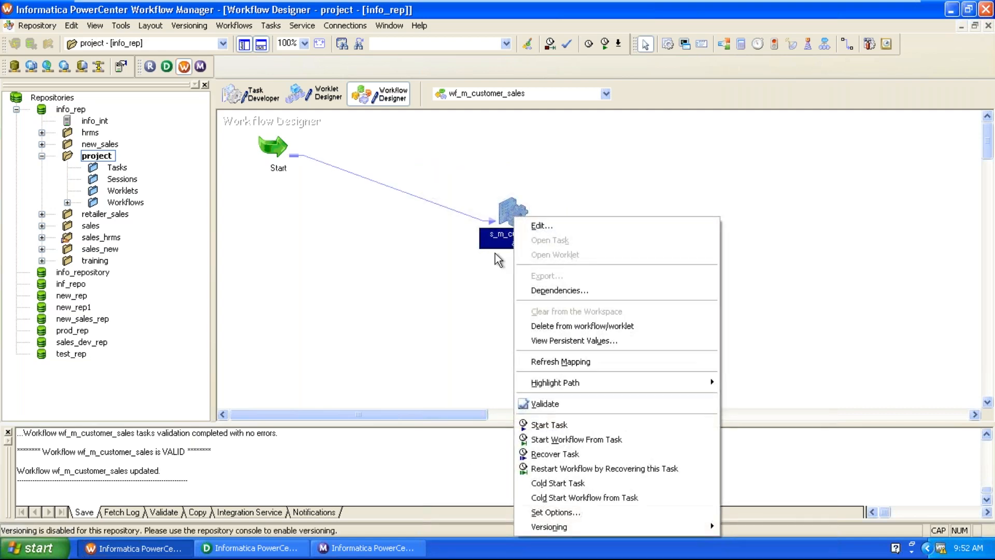
click(561, 426)
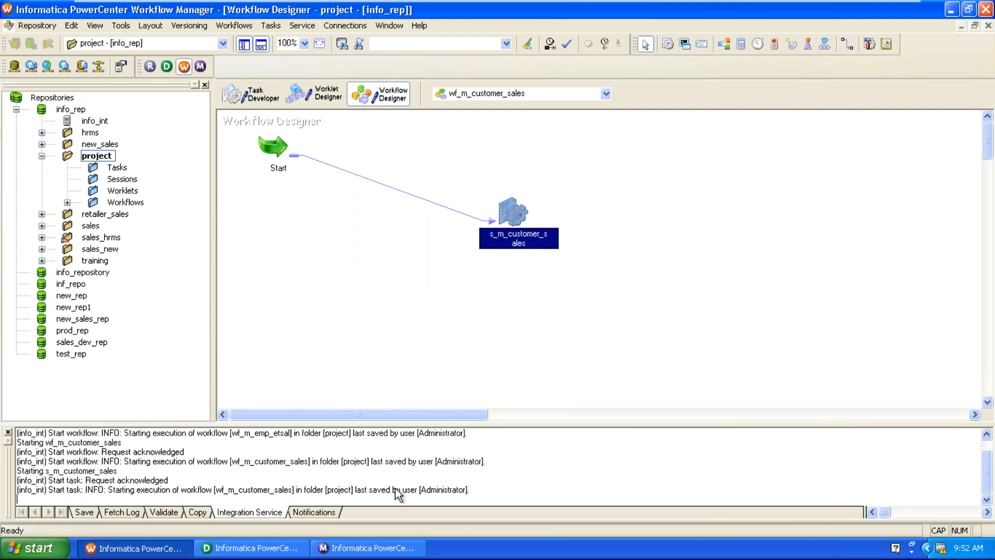
click(359, 550)
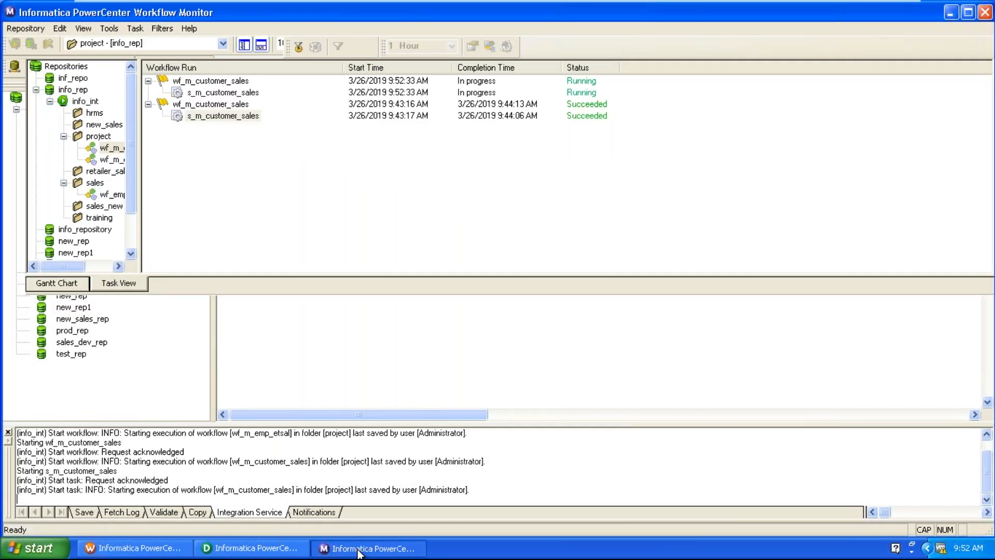
Confirm the latest run succeeded with 918843 source rows and 7059 target rows.
right_click(240, 94)
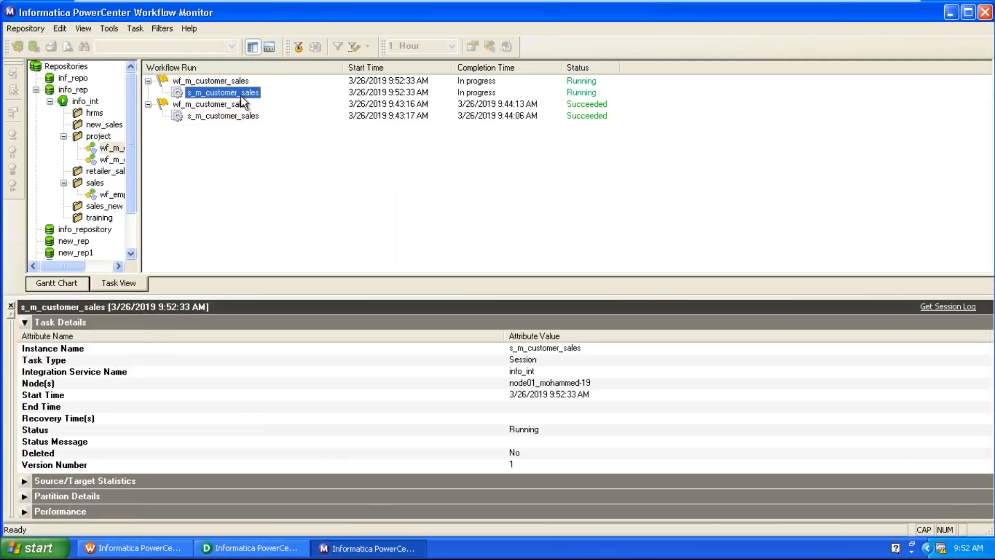
click(268, 118)
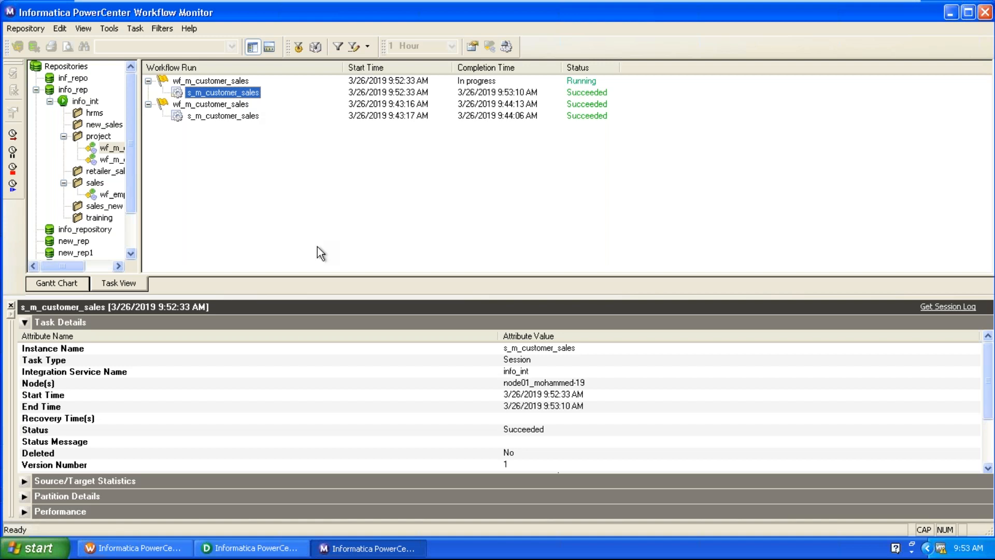
click(379, 441)
scroll(378, 443, down, 2)
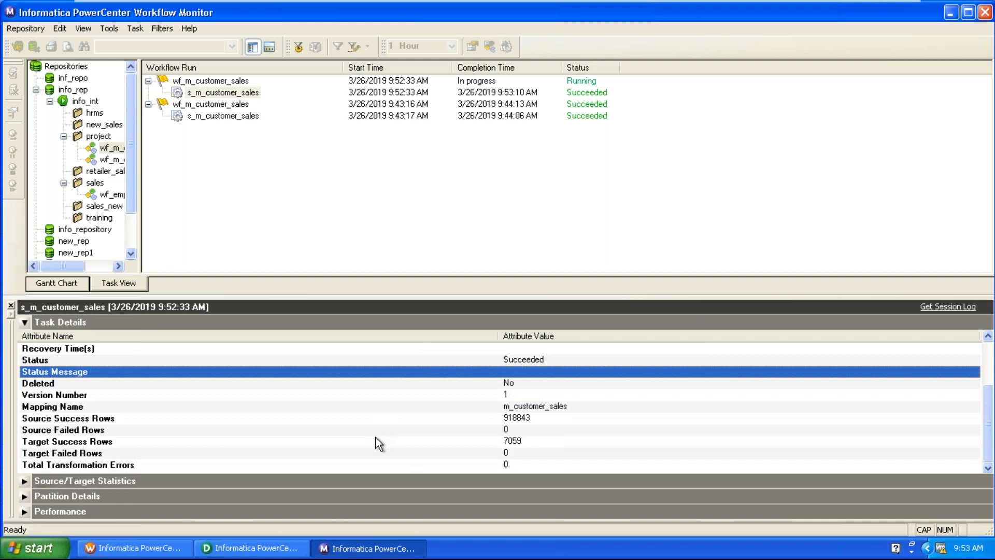
click(504, 422)
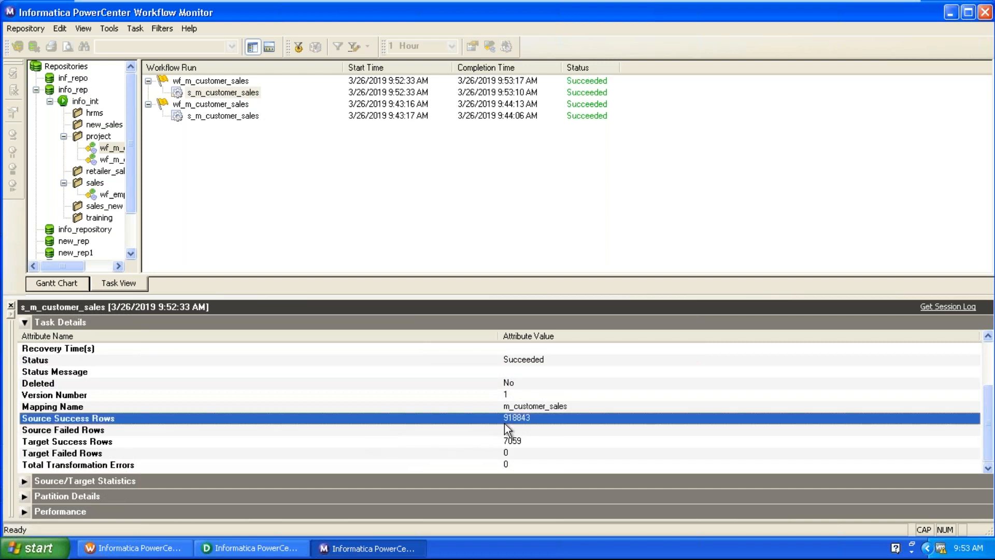
click(513, 443)
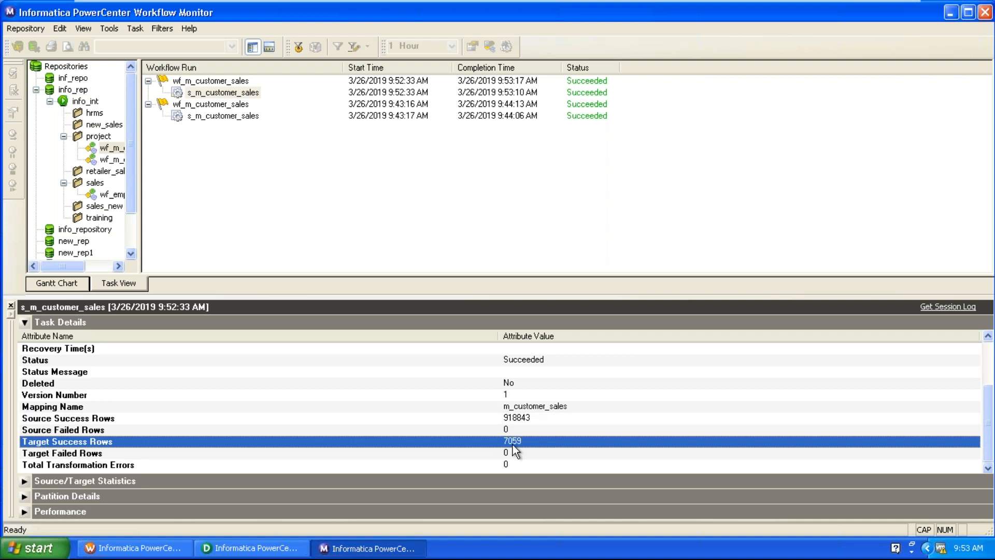
click(177, 544)
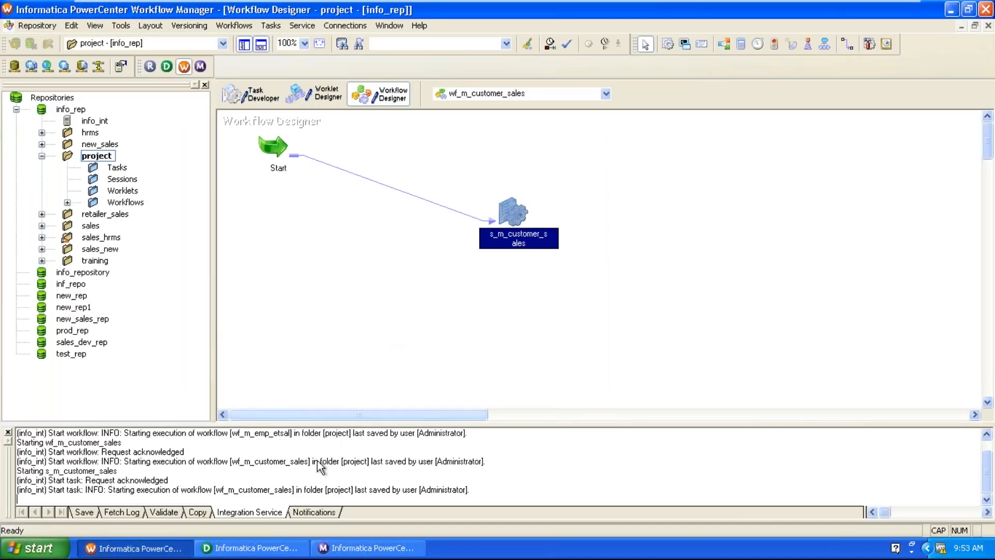
Back in Designer, move RNKTRANS further right on the m_customer_sales mapping.
click(254, 549)
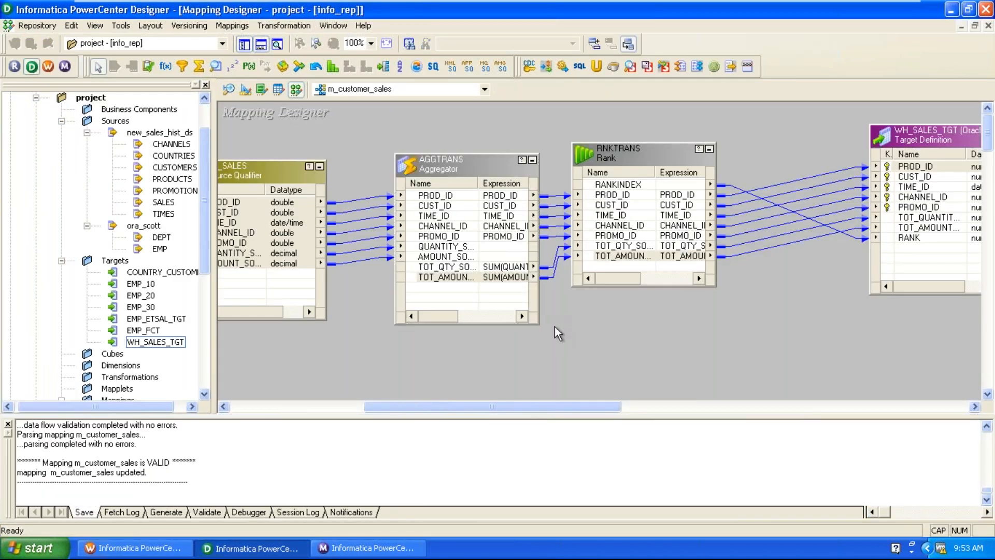
drag(614, 161, 651, 182)
click(275, 176)
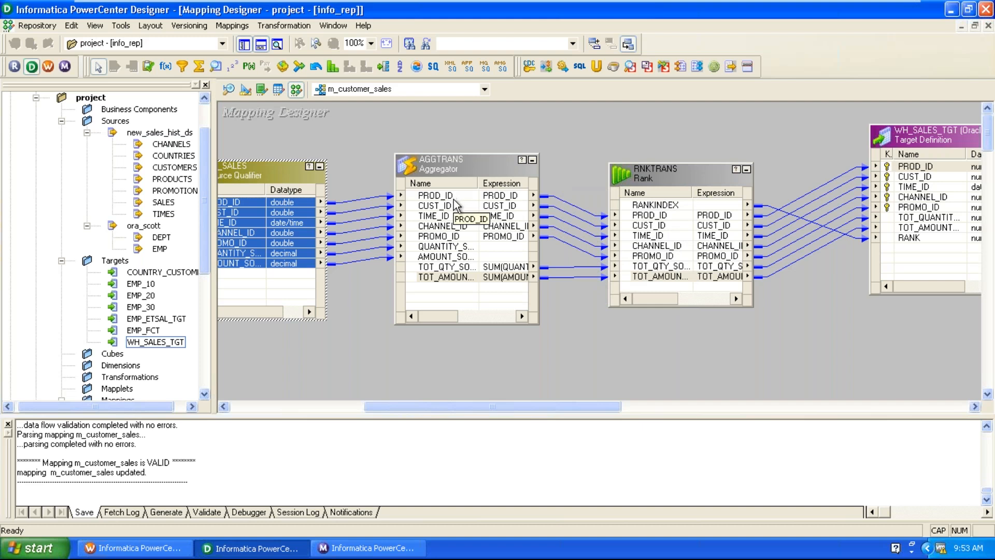
Clear the GroupBy flag on RNKTRANS's CUST_ID port and bring up its rank properties.
double_click(642, 179)
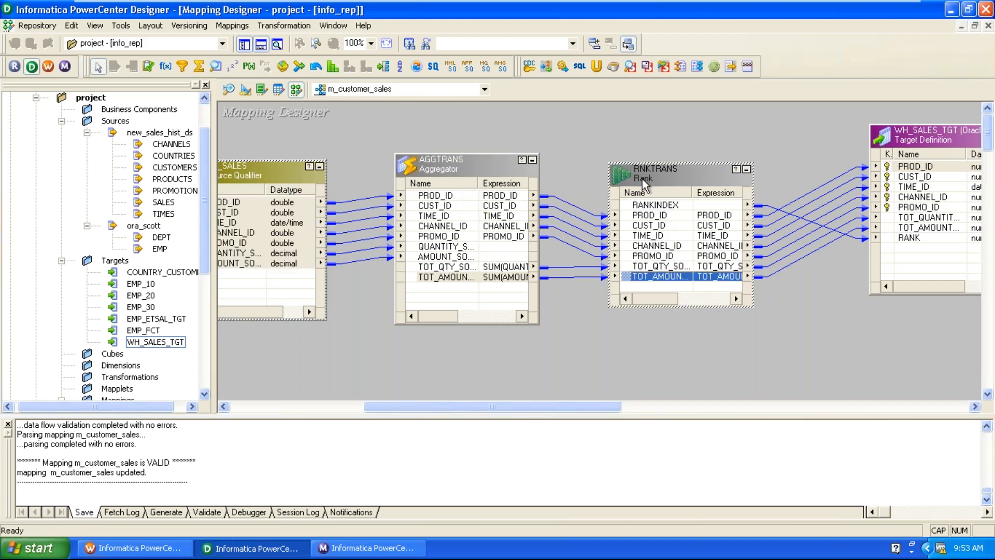
click(501, 124)
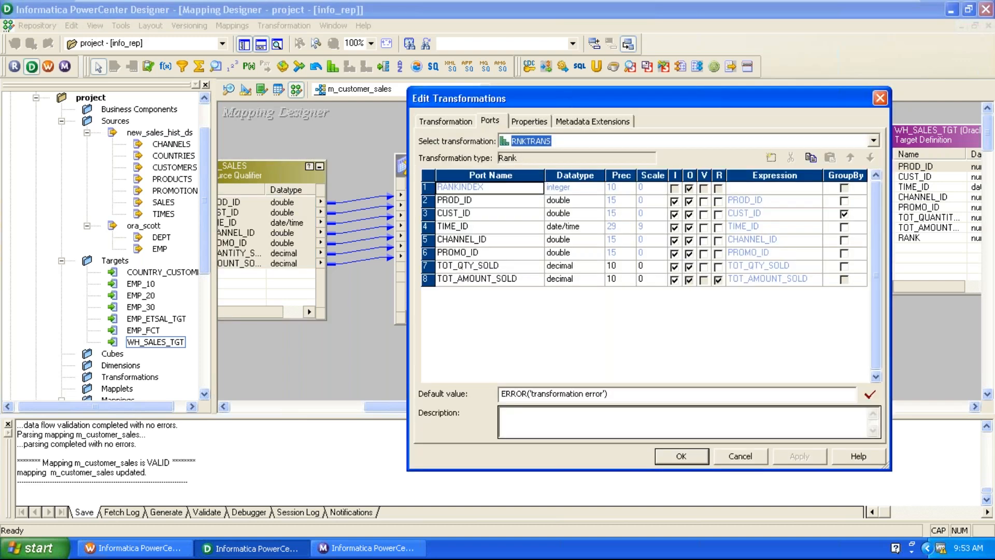
click(520, 213)
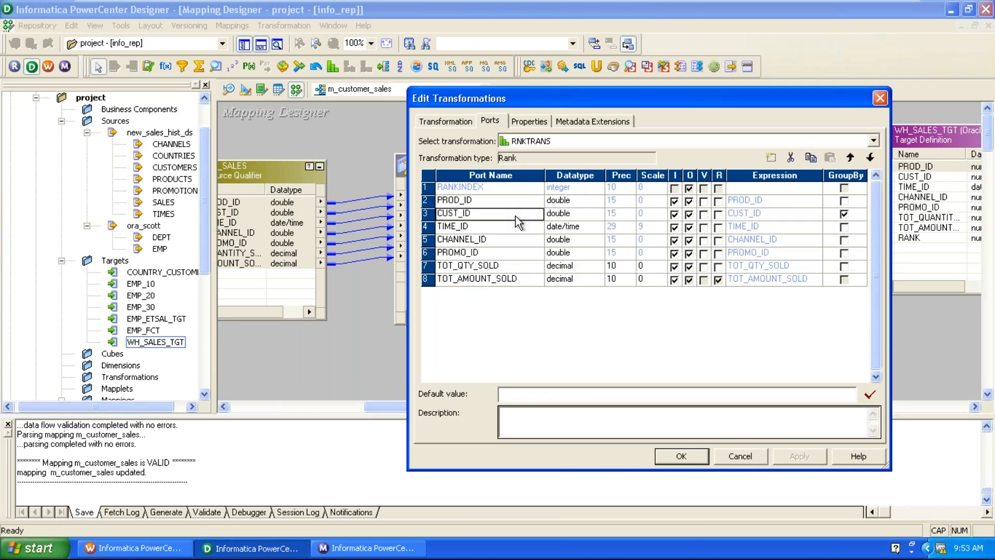
click(844, 214)
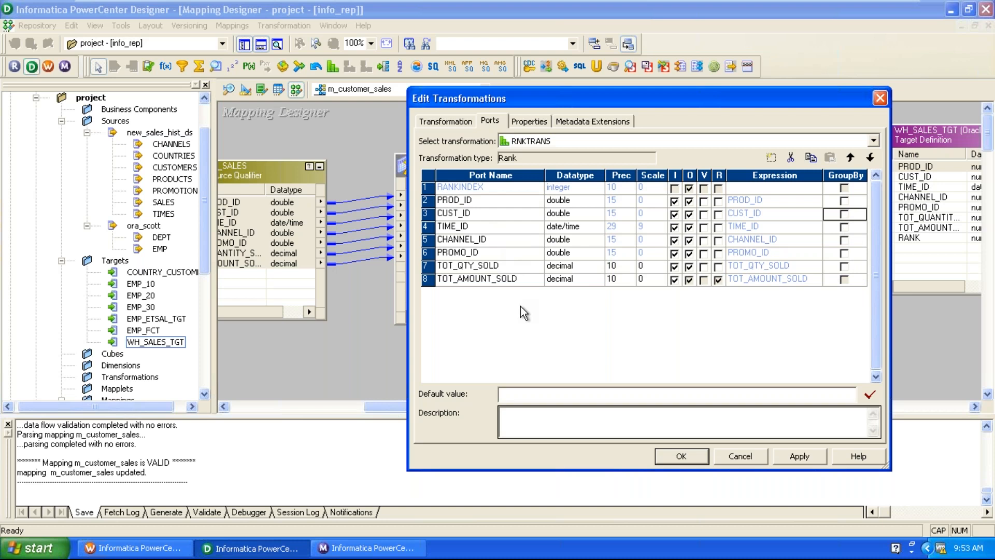
click(526, 123)
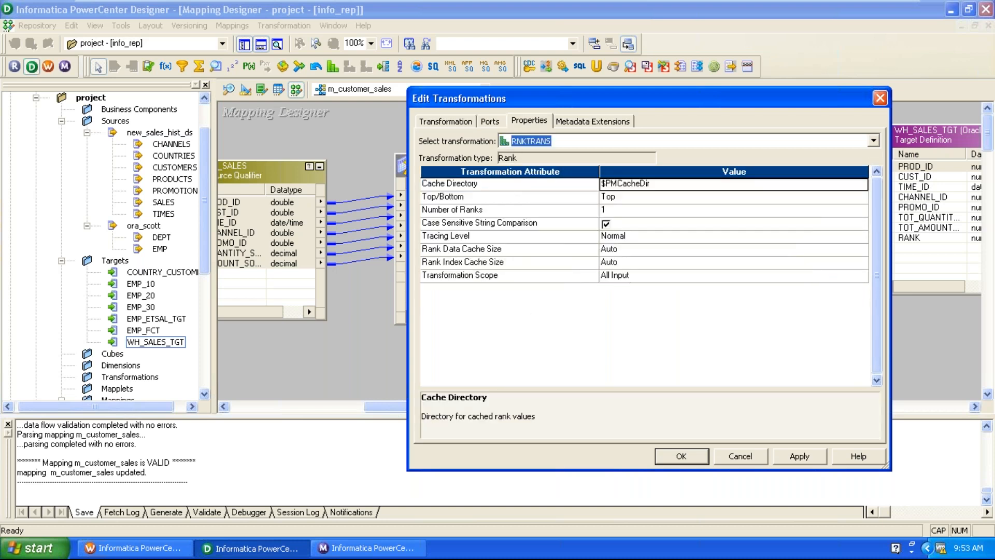
Set RNKTRANS Number of Ranks to 10, confirm it, and reopen its port list for review.
click(509, 200)
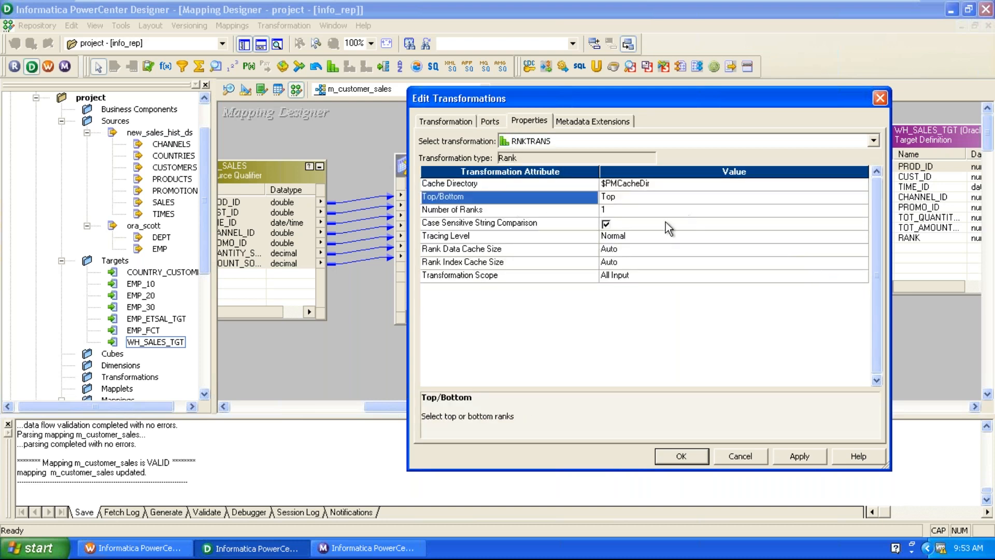
click(560, 210)
click(624, 209)
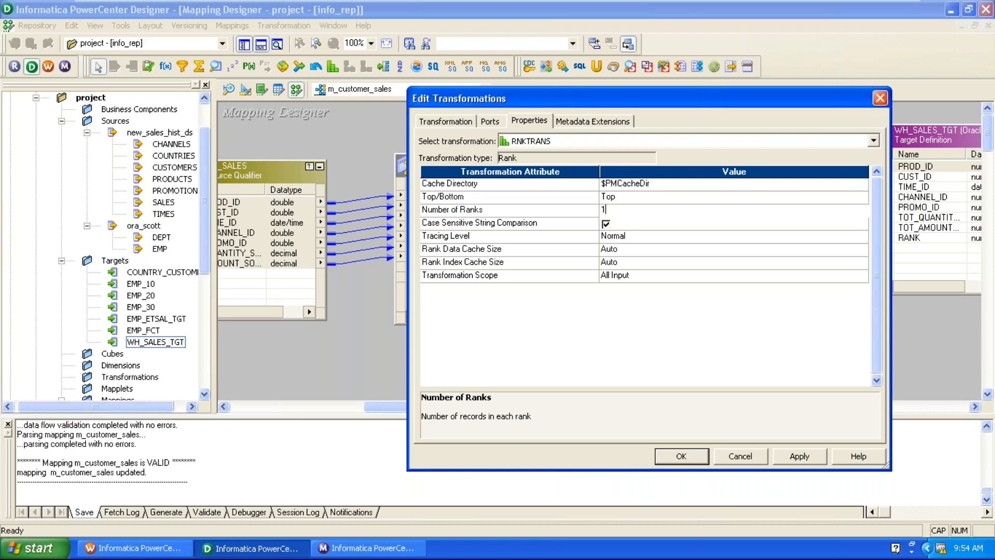
text(0)
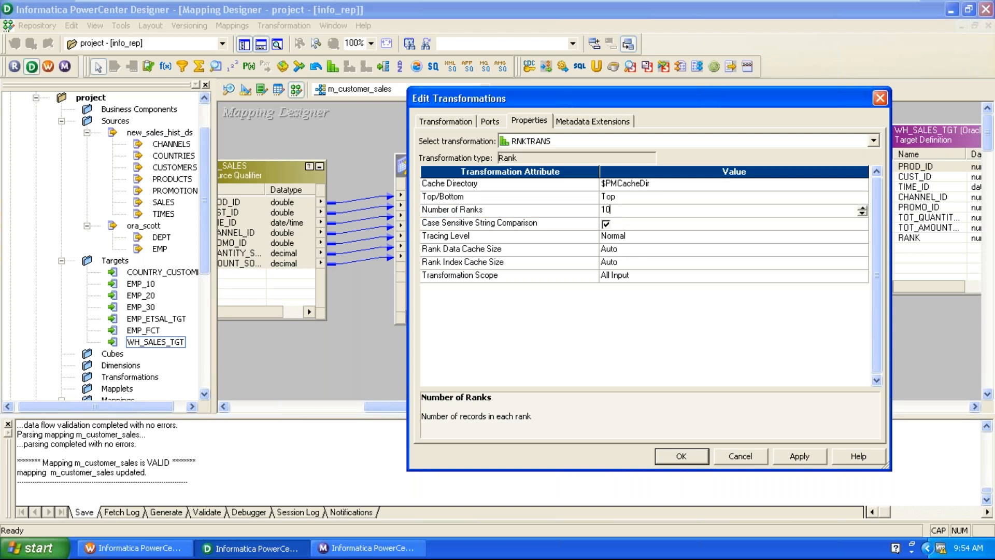
click(799, 456)
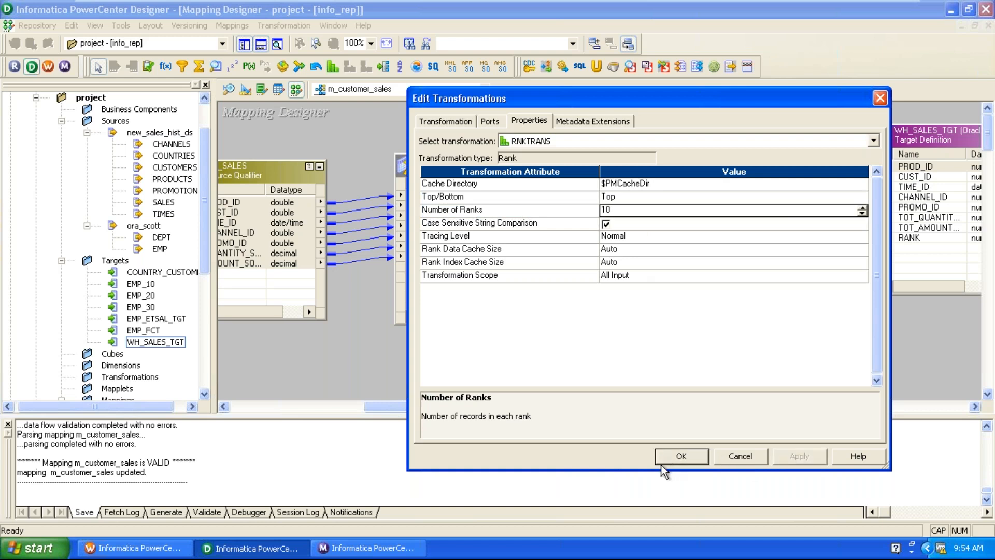
click(674, 456)
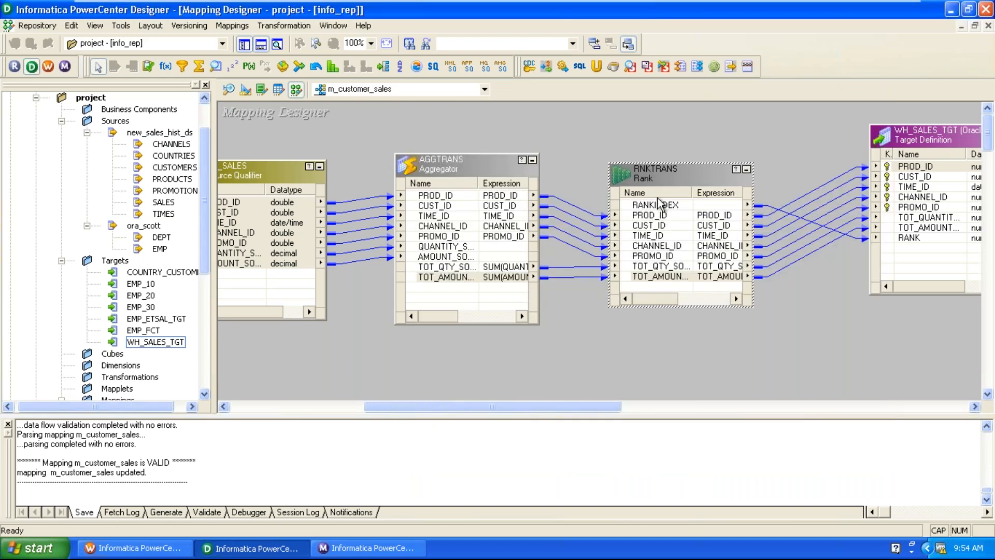
double_click(655, 169)
click(490, 121)
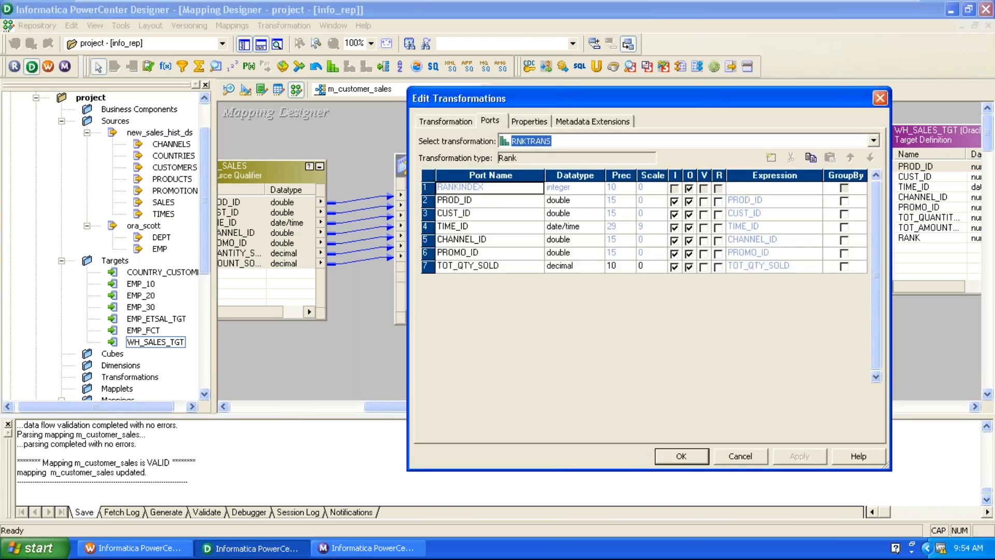
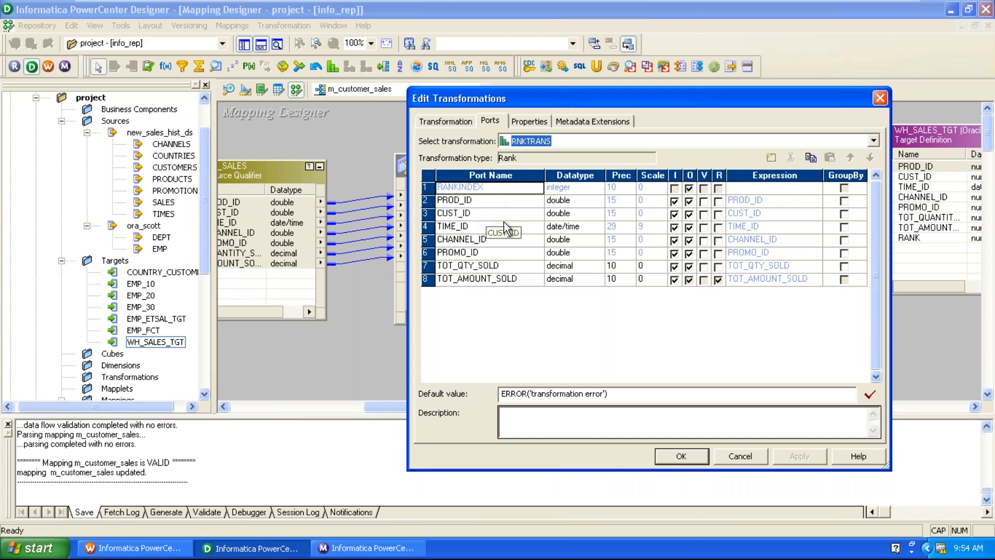
Close the RNKTRANS editor and validate the m_customer_sales mapping.
click(687, 453)
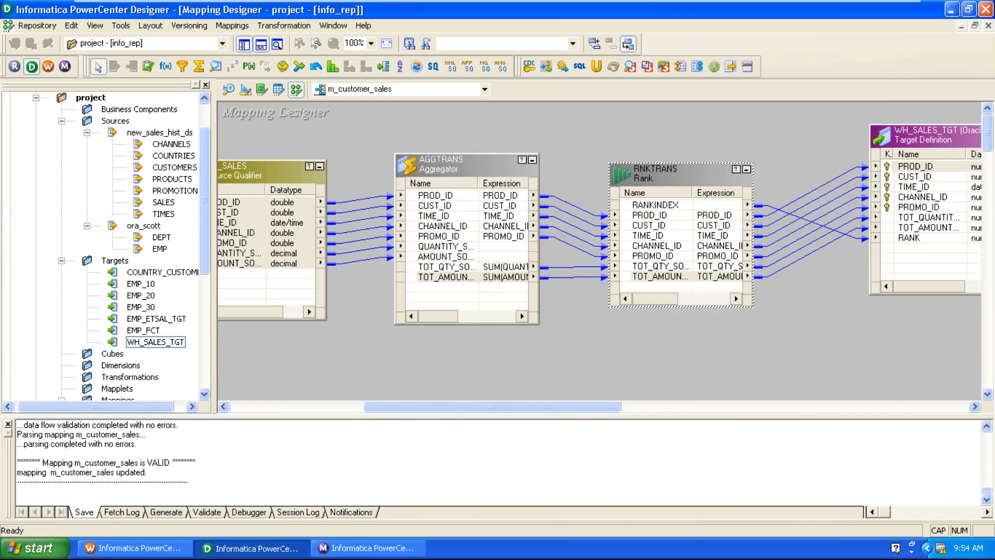
click(232, 26)
click(244, 113)
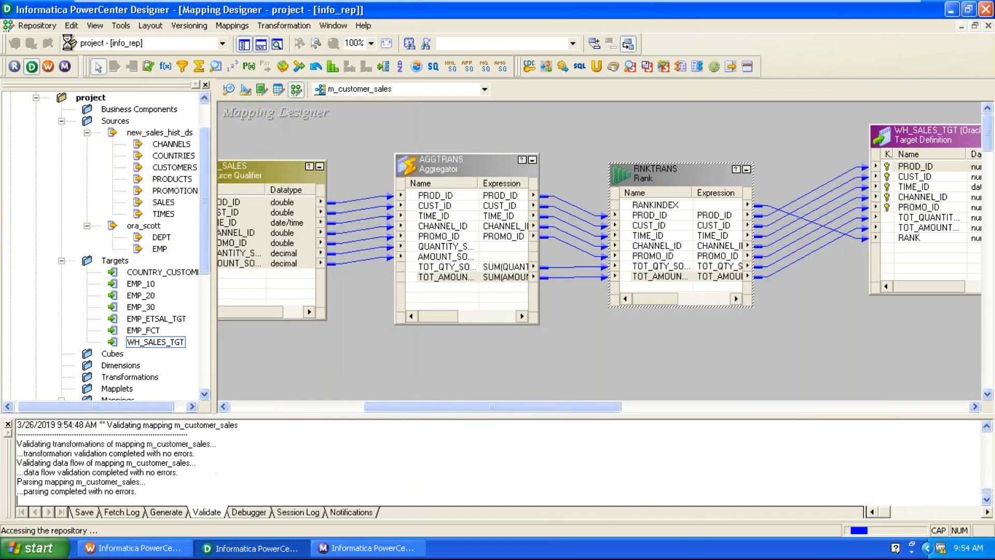
Save the mapping to the repository and bring Workflow Manager forward.
click(47, 37)
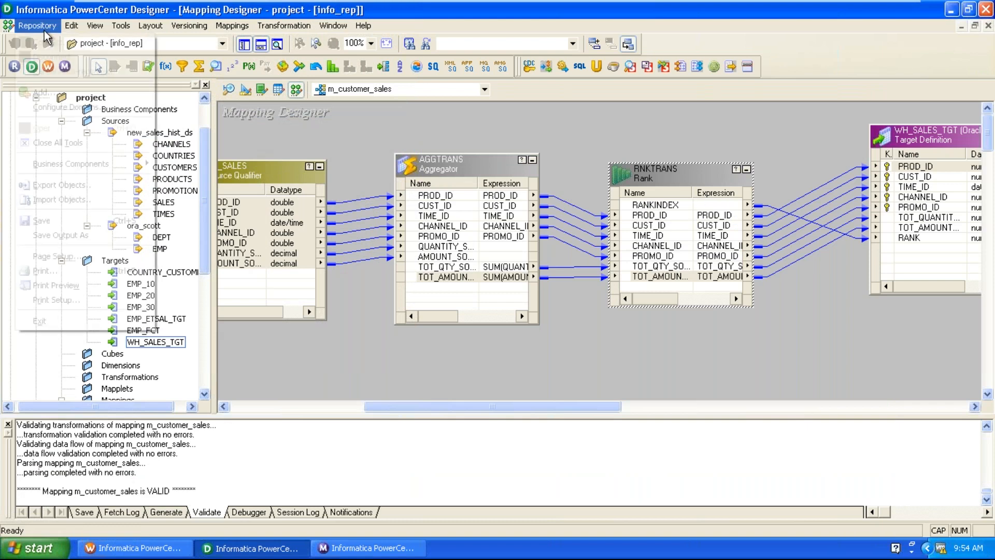
click(41, 219)
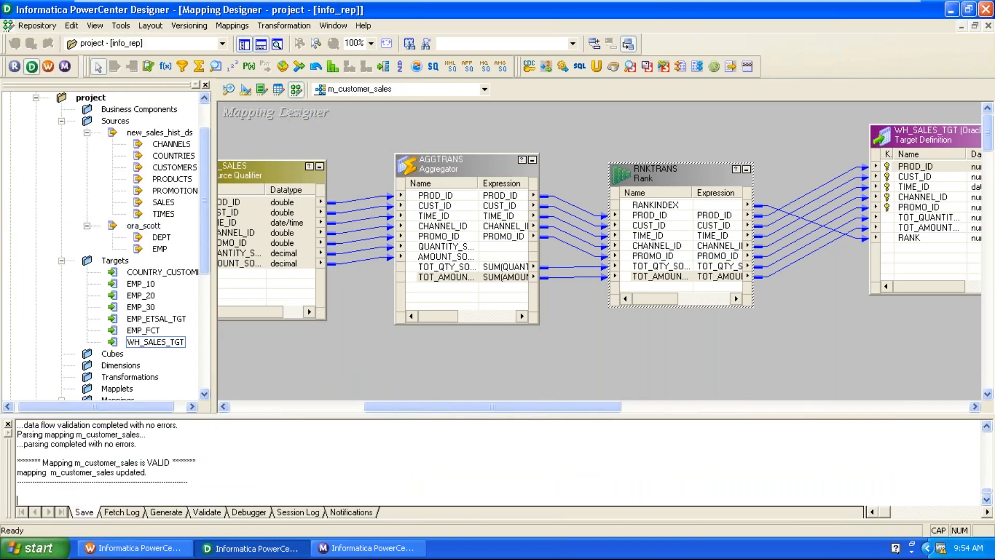
click(365, 548)
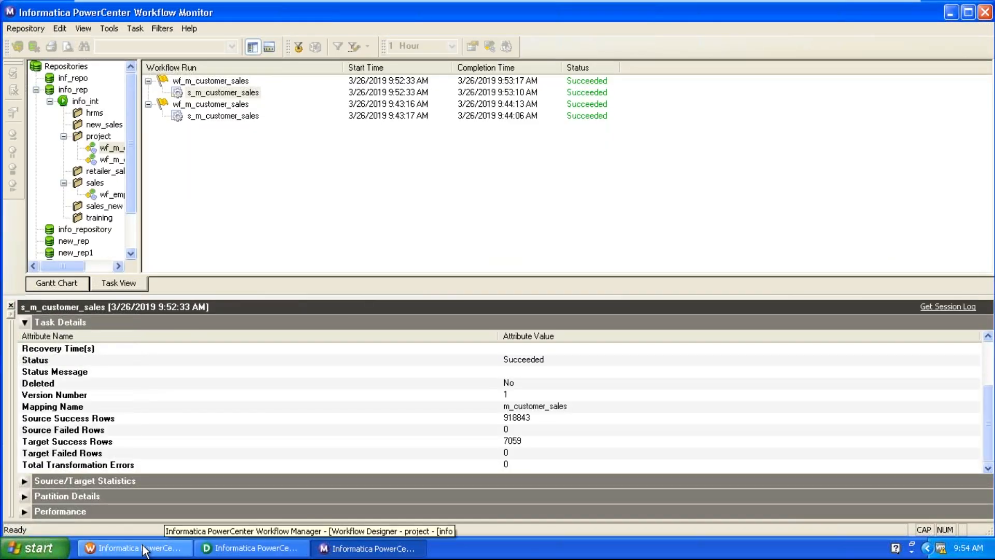
Refresh the s_m_customer_sales session's mapping and save the workflow.
click(141, 547)
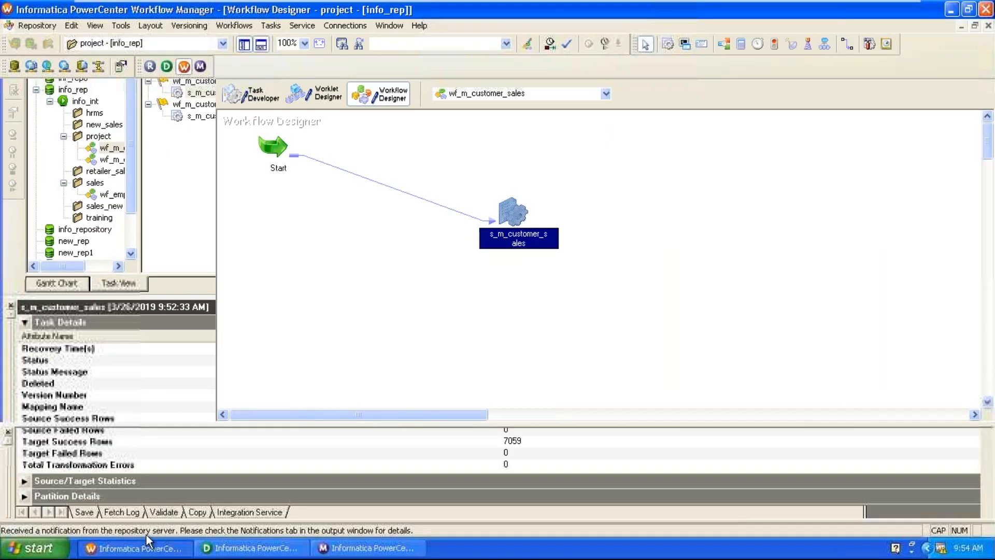
right_click(517, 211)
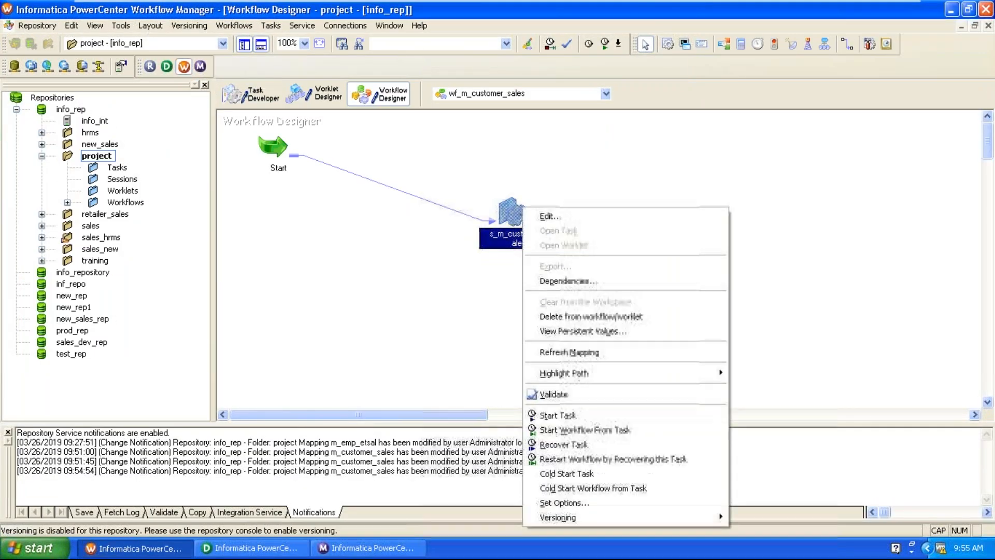
click(540, 355)
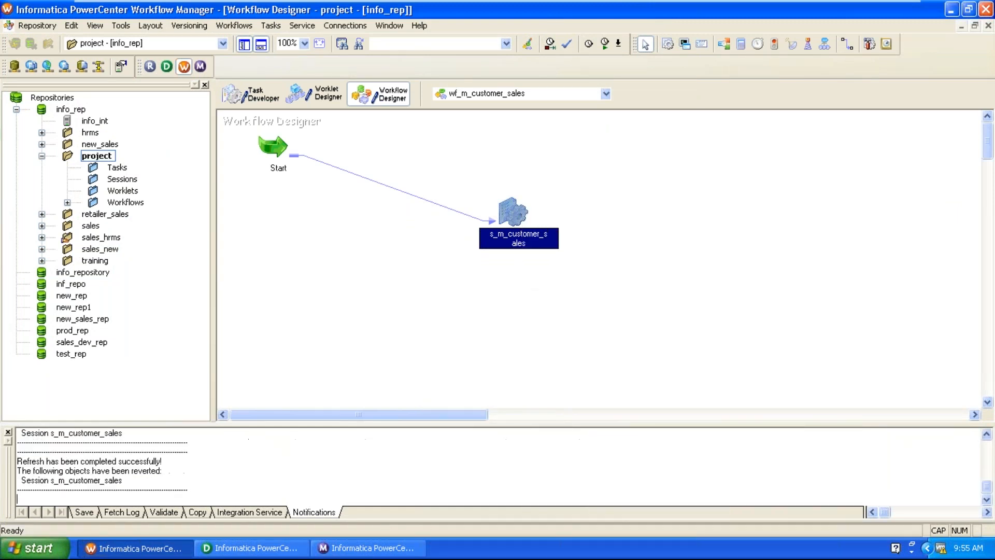
key(ctrl+s)
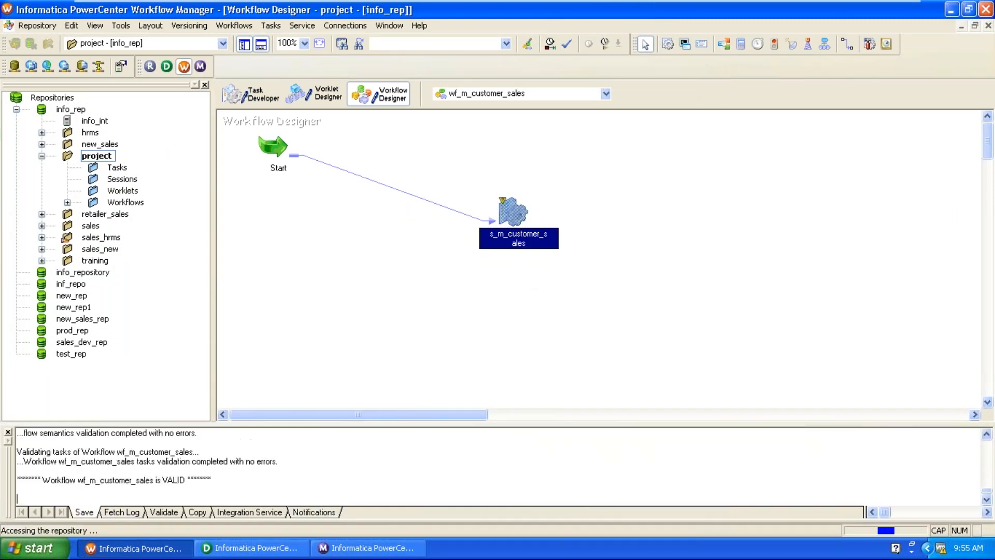
Turn on Truncate target table option for WH_SALES_TGT in the session and apply it.
double_click(495, 231)
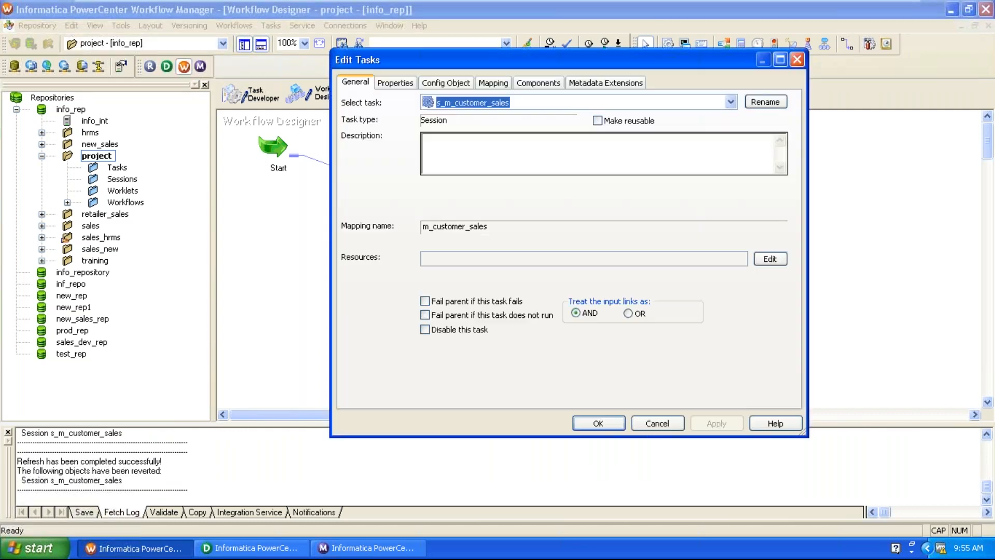
click(492, 82)
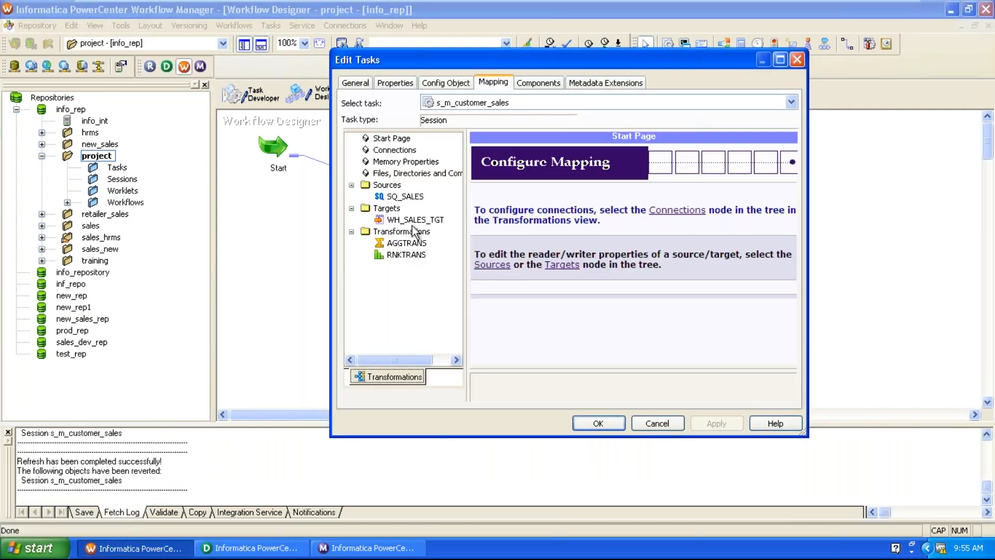
click(412, 222)
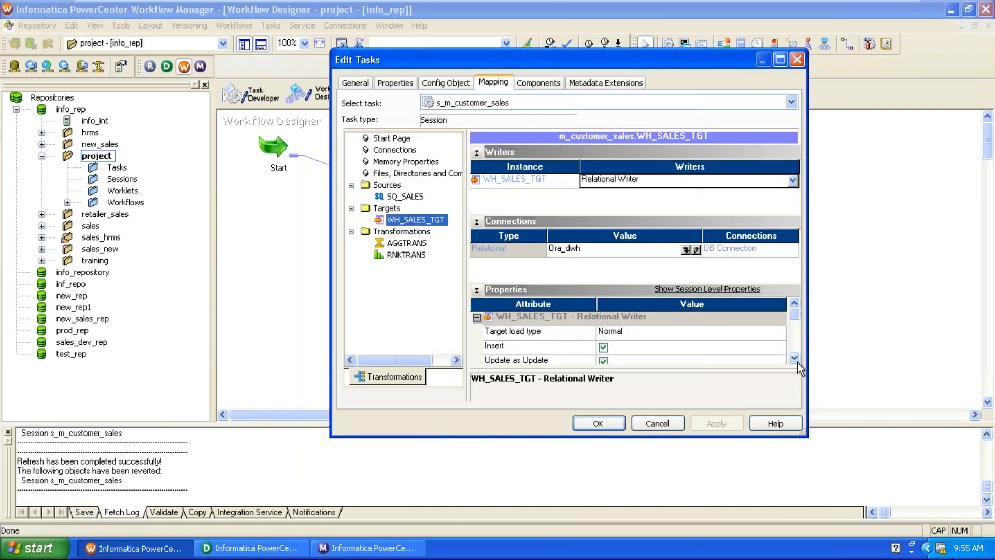
click(794, 359)
click(794, 359)
click(794, 359)
click(605, 361)
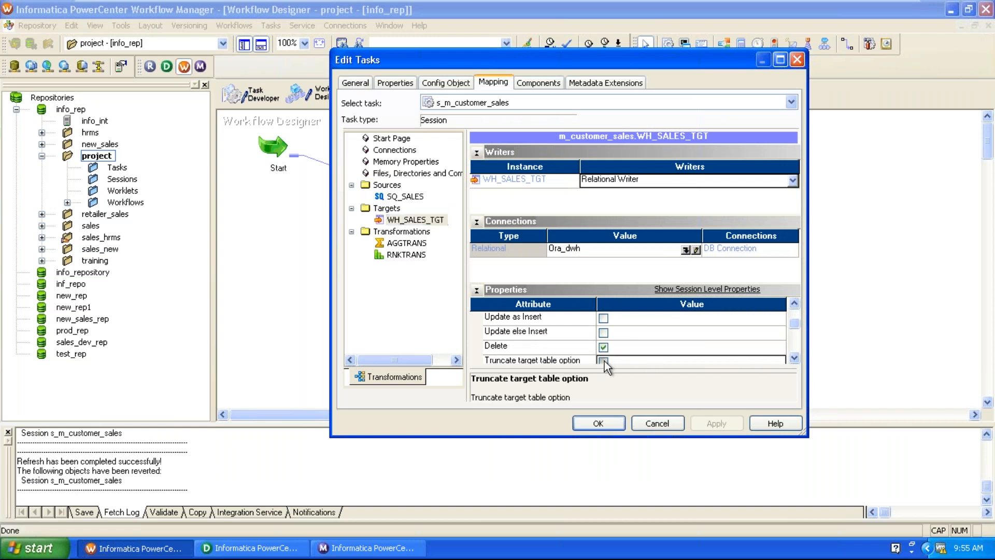
click(604, 361)
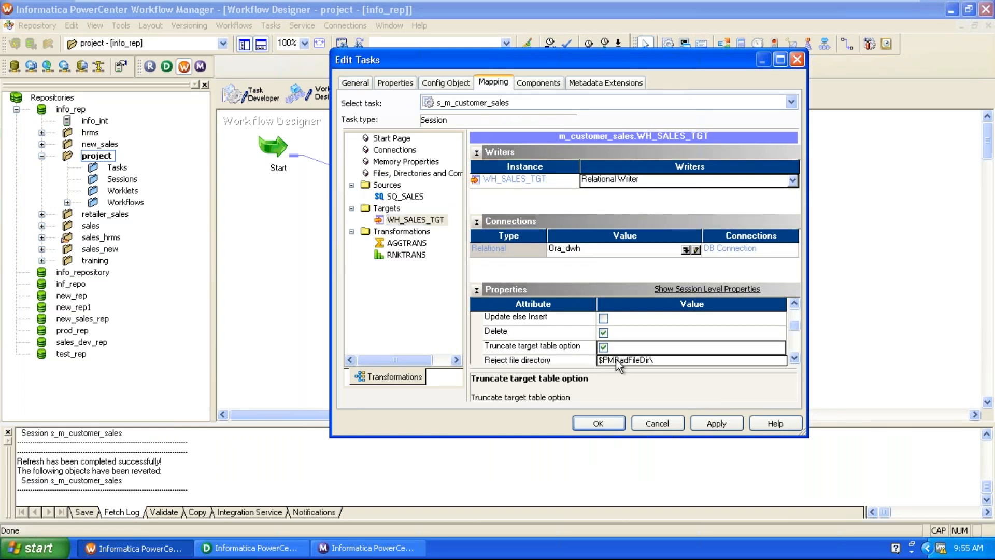
click(708, 424)
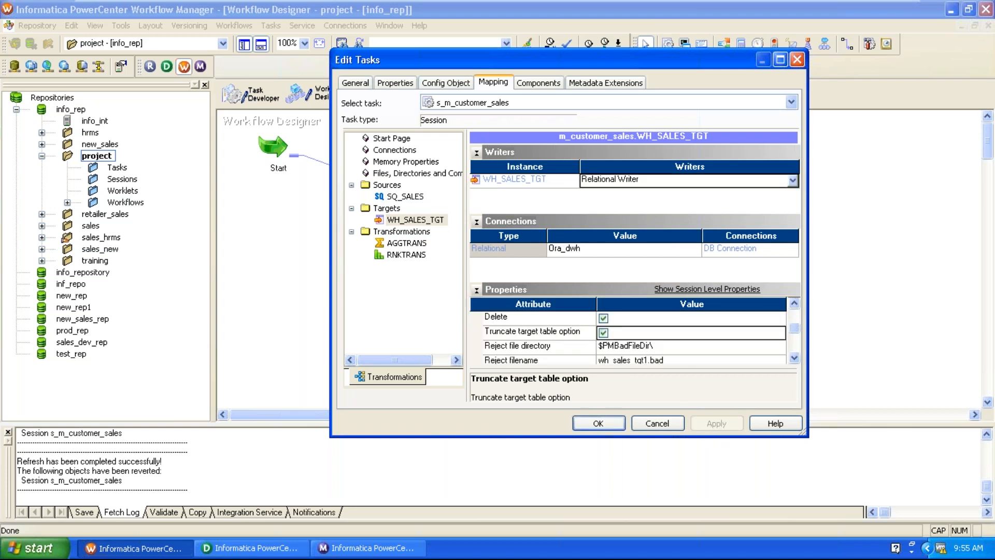
click(611, 427)
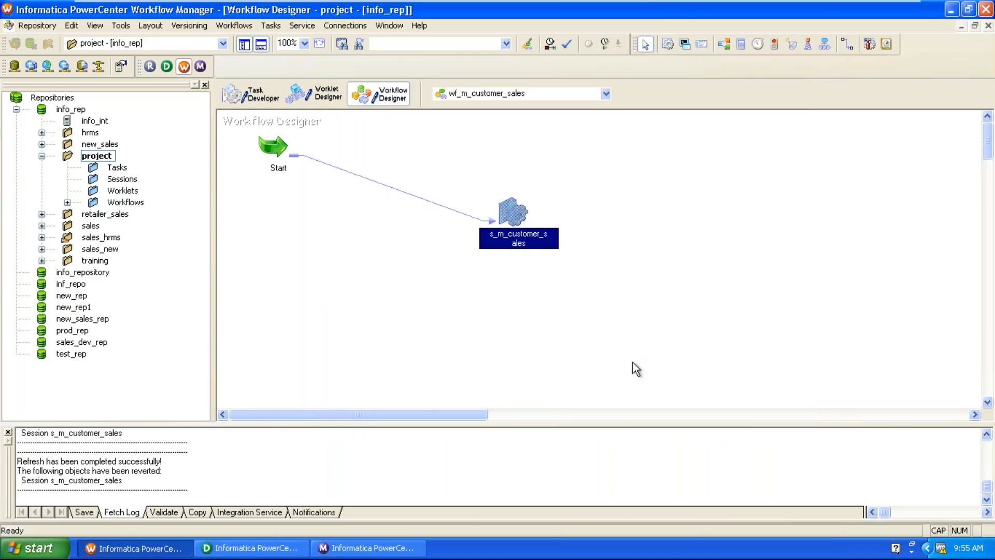
Save wf_m_customer_sales, start the s_m_customer_sales task, and go to Workflow Monitor.
key(ctrl+s)
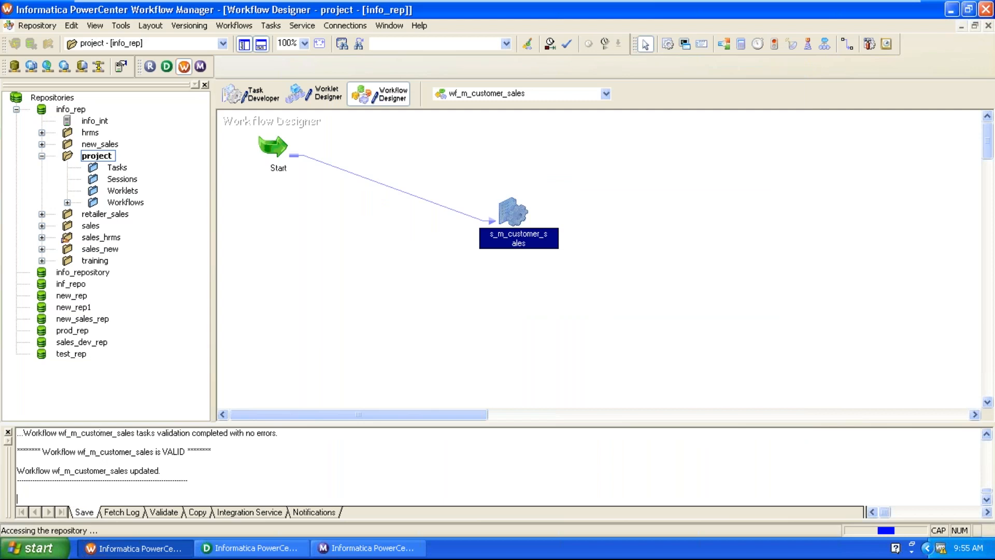
right_click(518, 240)
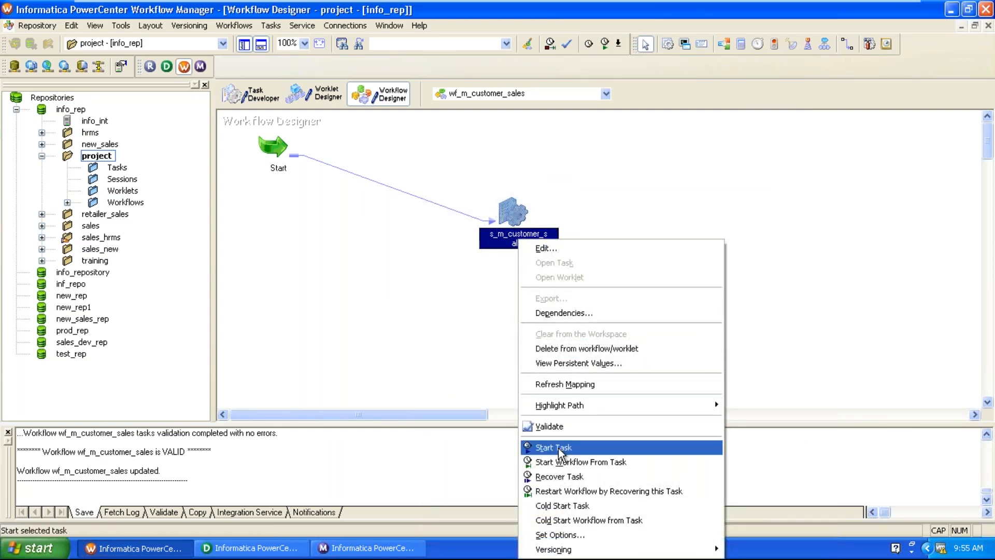
click(555, 447)
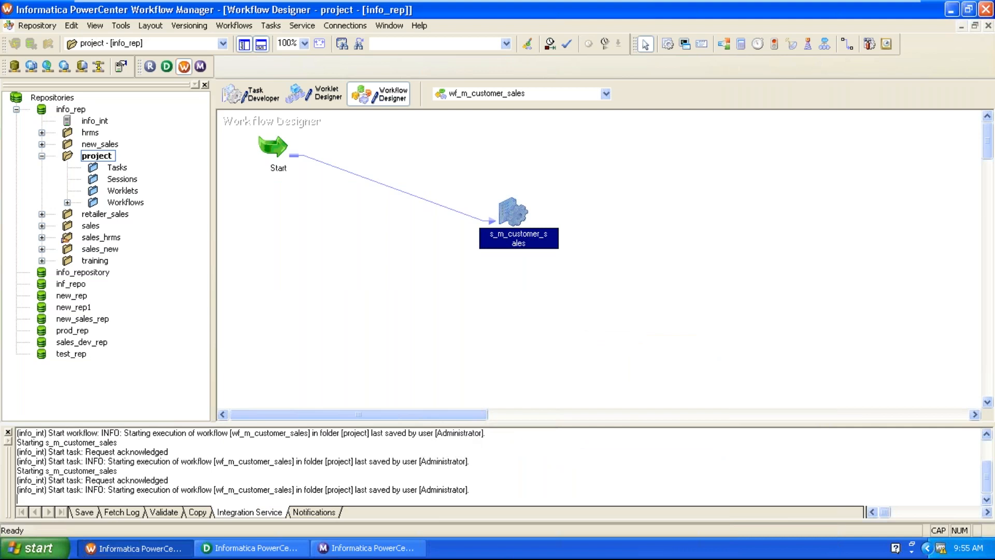
click(369, 548)
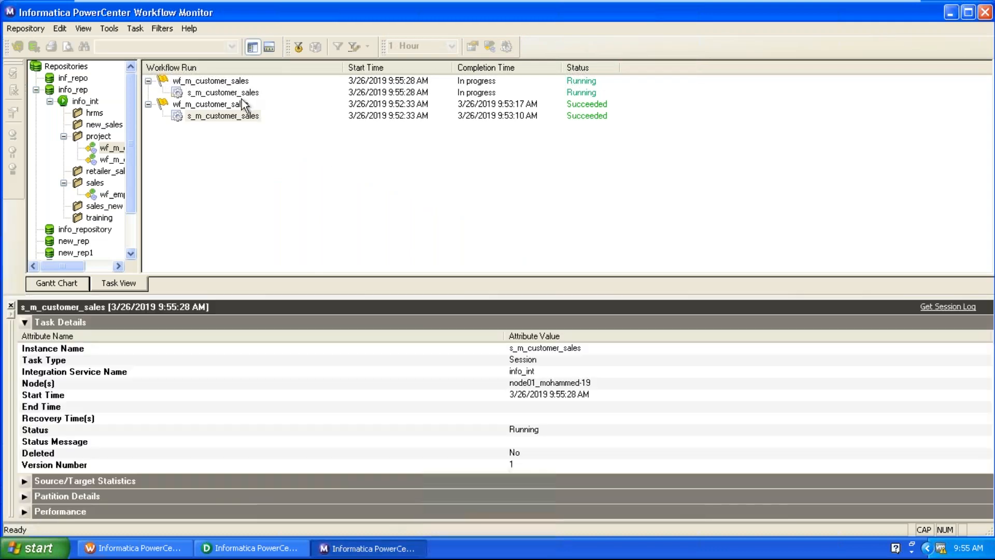
Open the running s_m_customer_sales session's run properties and task details.
right_click(242, 94)
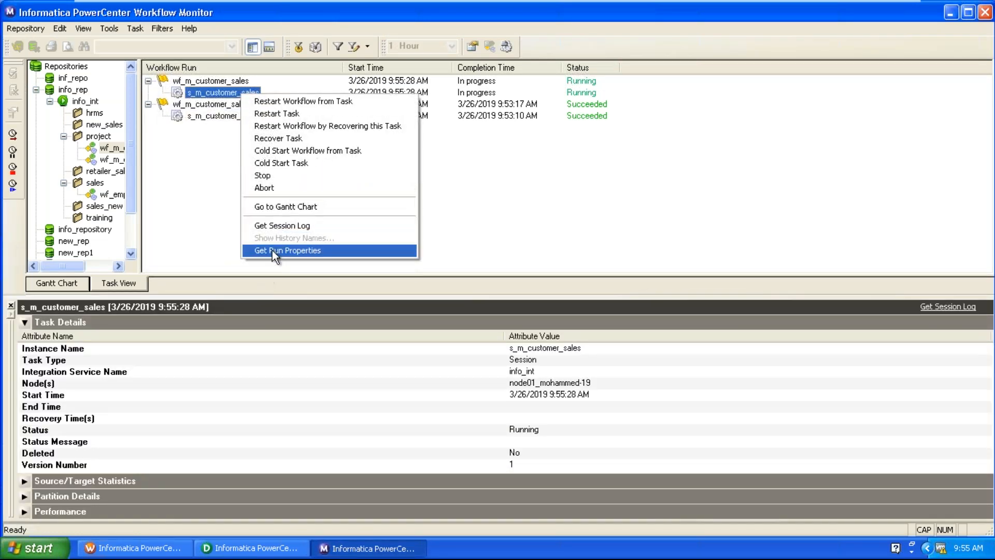
click(272, 251)
click(402, 393)
scroll(403, 394, down, 2)
scroll(403, 394, down, 1)
scroll(403, 394, down, 2)
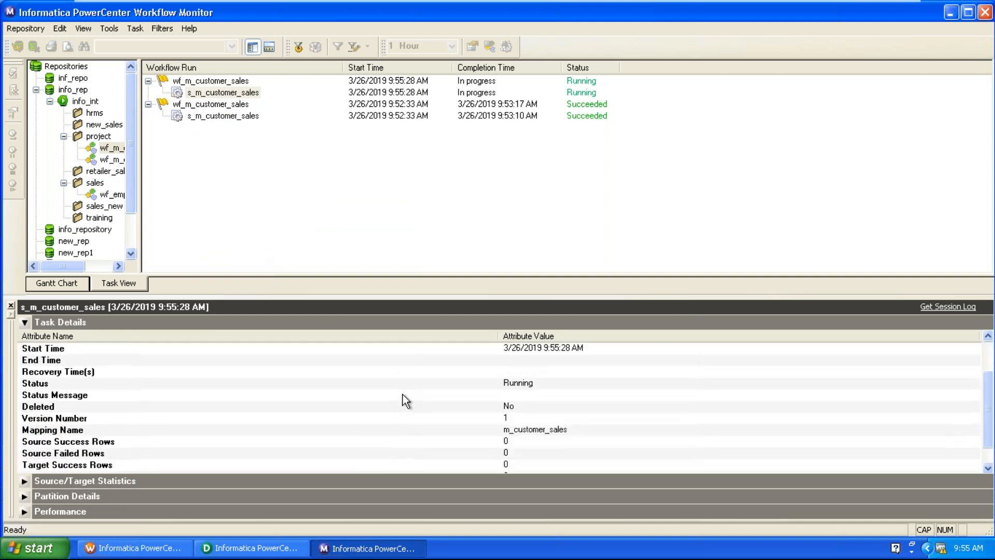
scroll(402, 395, down, 1)
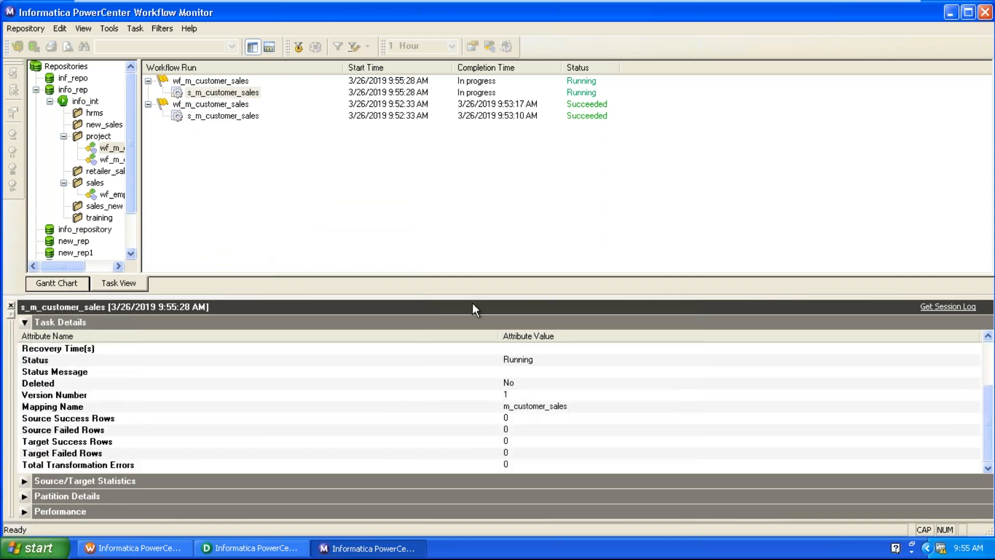
click(569, 418)
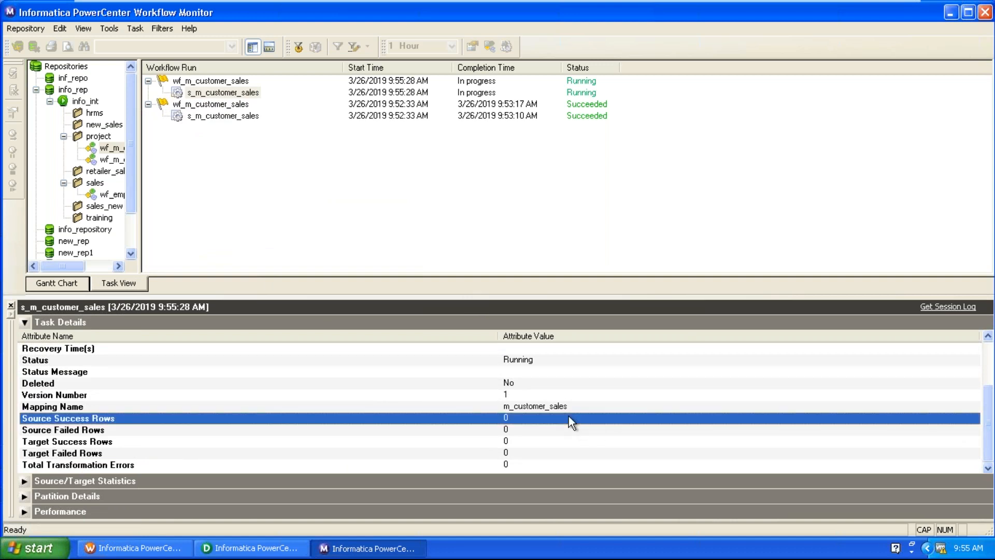
Confirm the finished run read 918843 source rows and loaded 10 target rows.
key(Home)
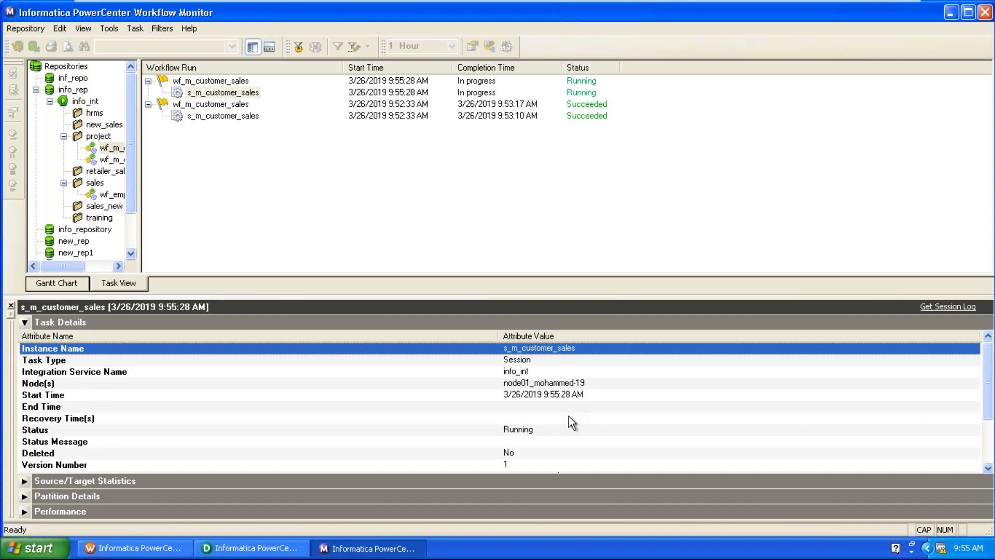
scroll(576, 416, down, 3)
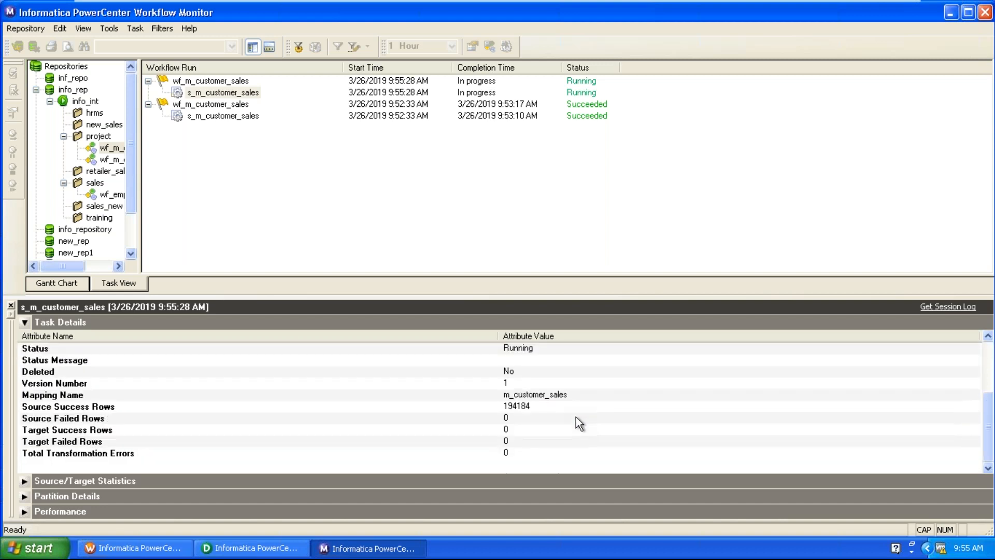
click(509, 409)
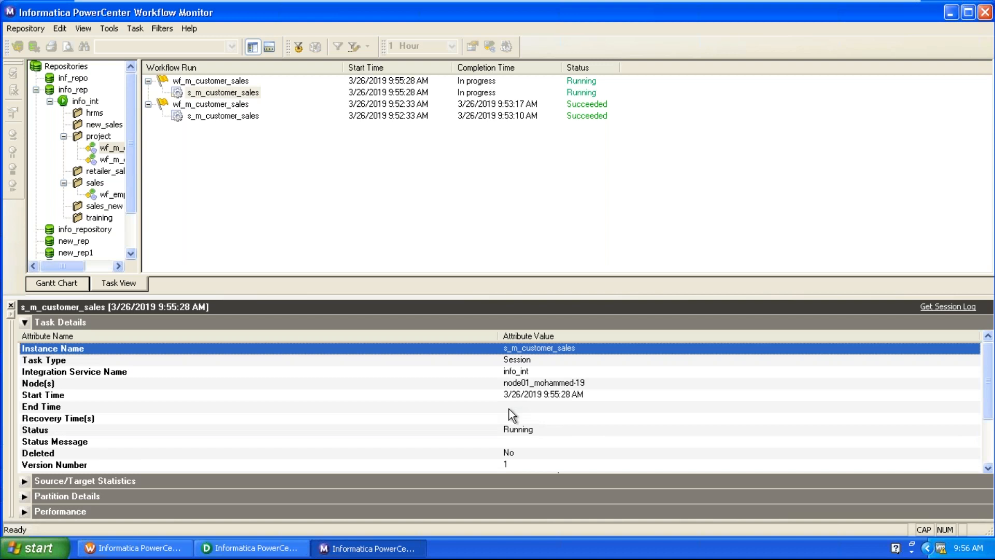
scroll(509, 409, down, 2)
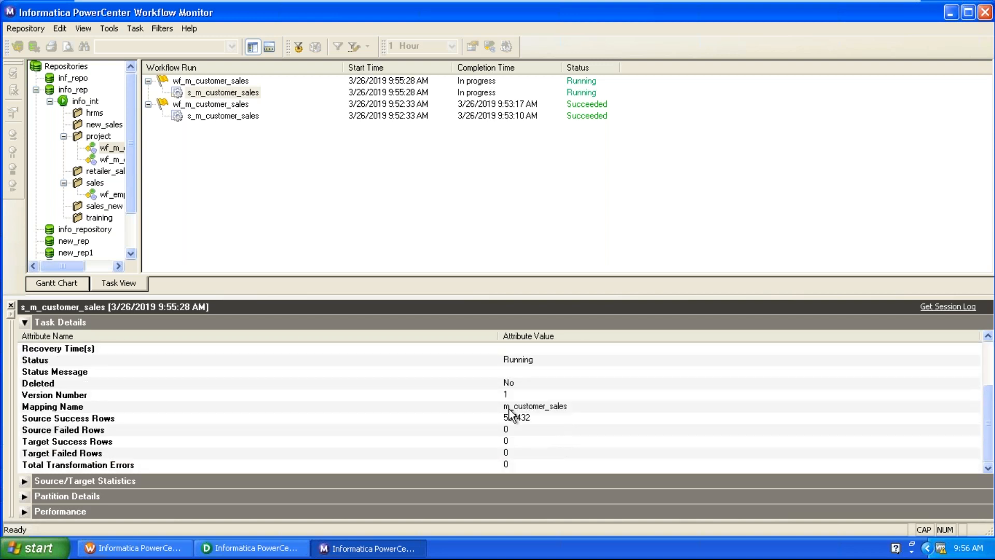
click(514, 421)
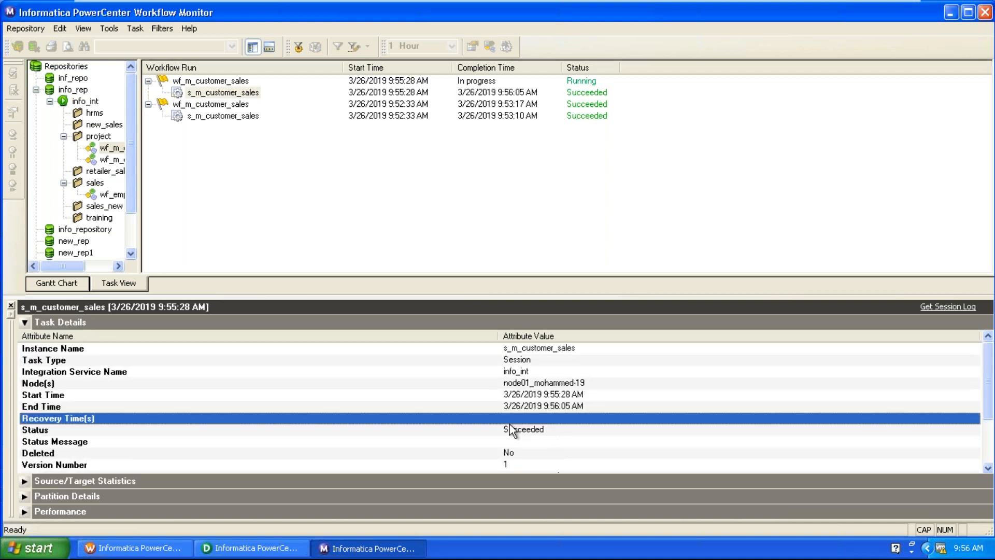
scroll(514, 421, down, 2)
click(524, 428)
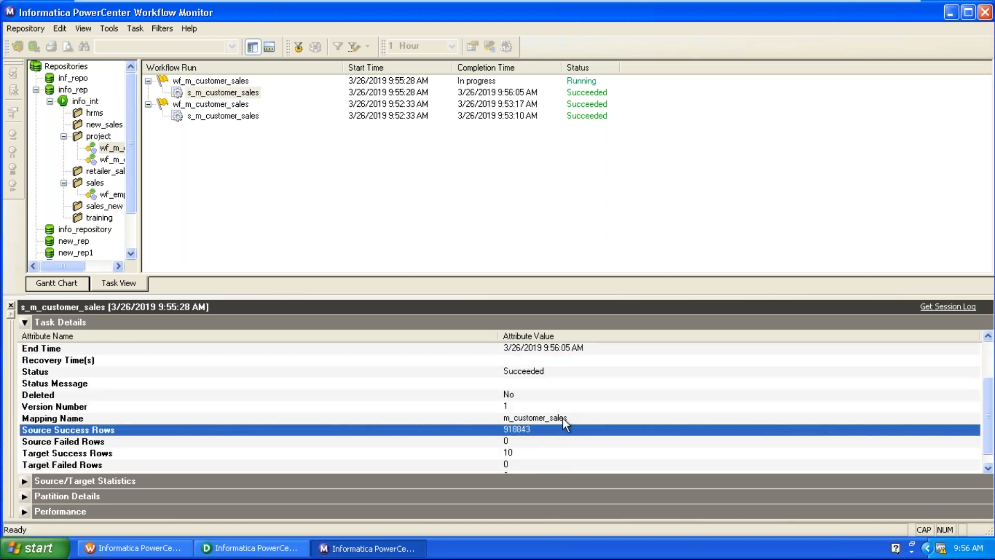
scroll(611, 404, down, 1)
click(510, 442)
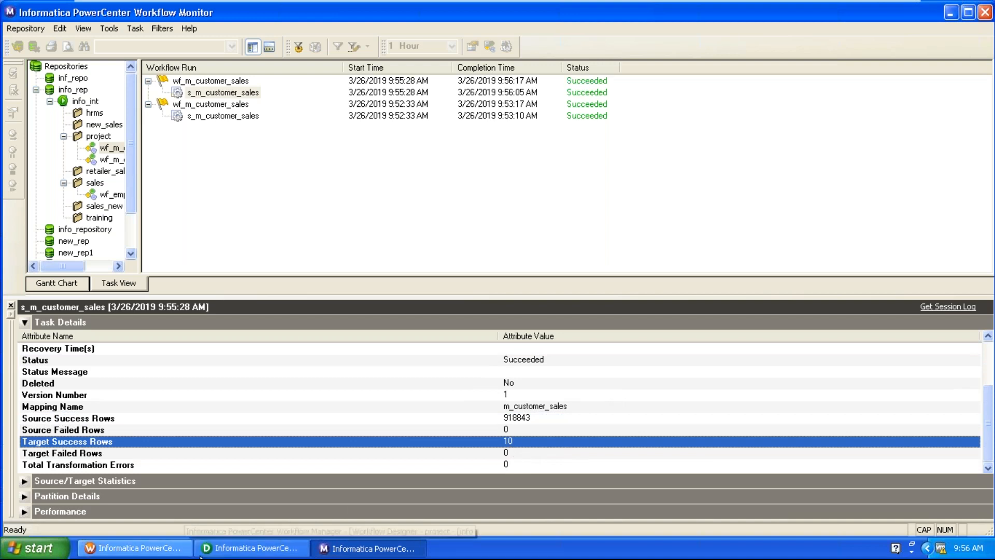
click(253, 548)
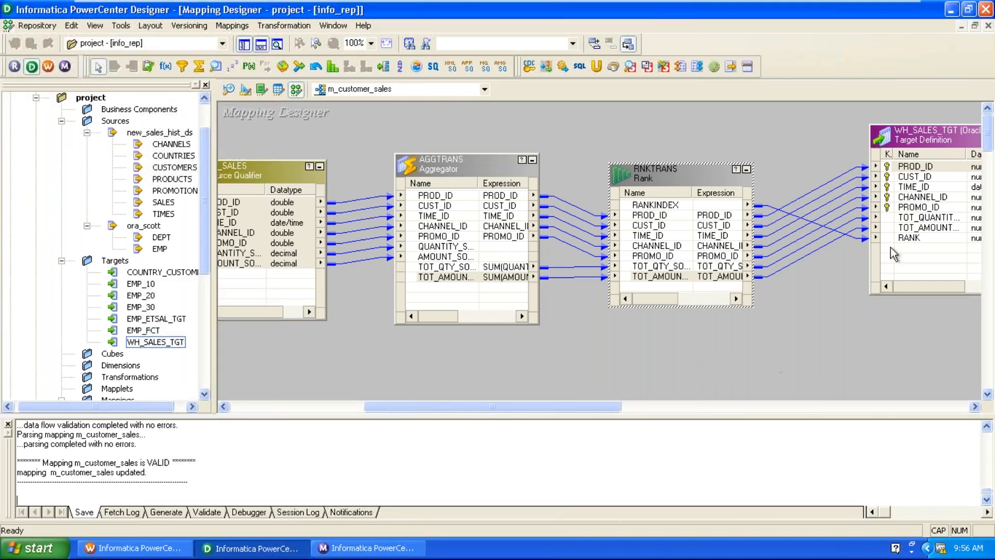
In Target Designer, insert a COUNTRY_ID column after PROMO_ID in WH_SALES_TGT.
click(245, 91)
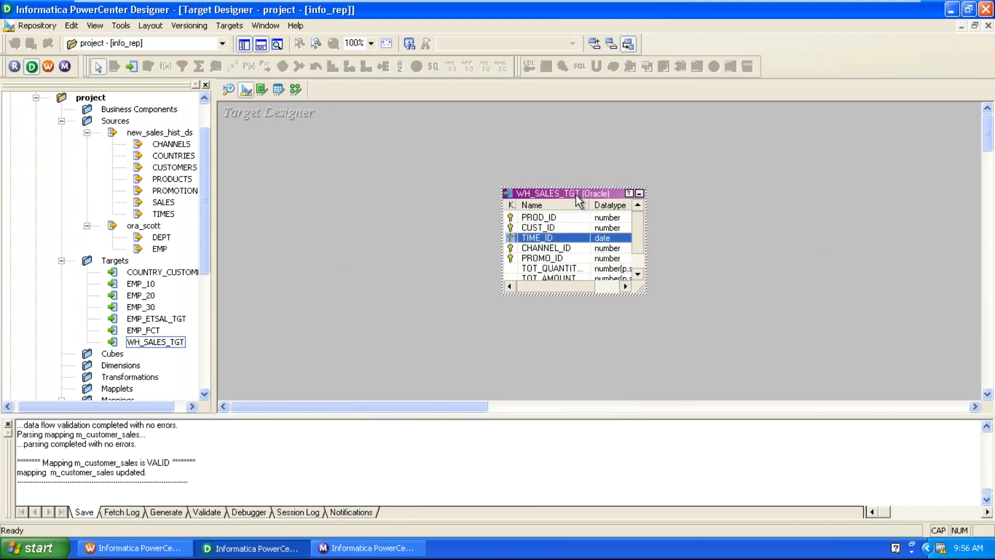
double_click(576, 194)
click(462, 122)
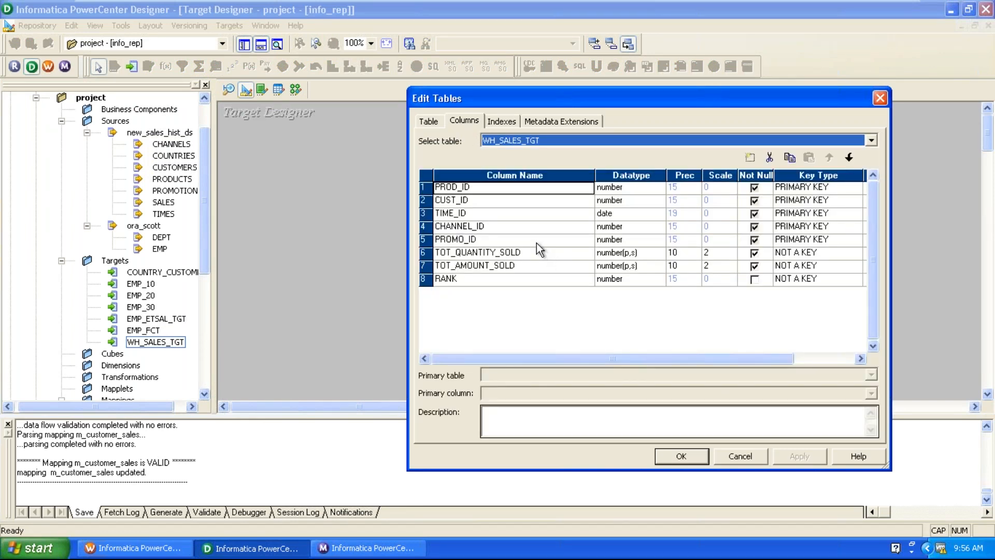
click(536, 242)
click(752, 157)
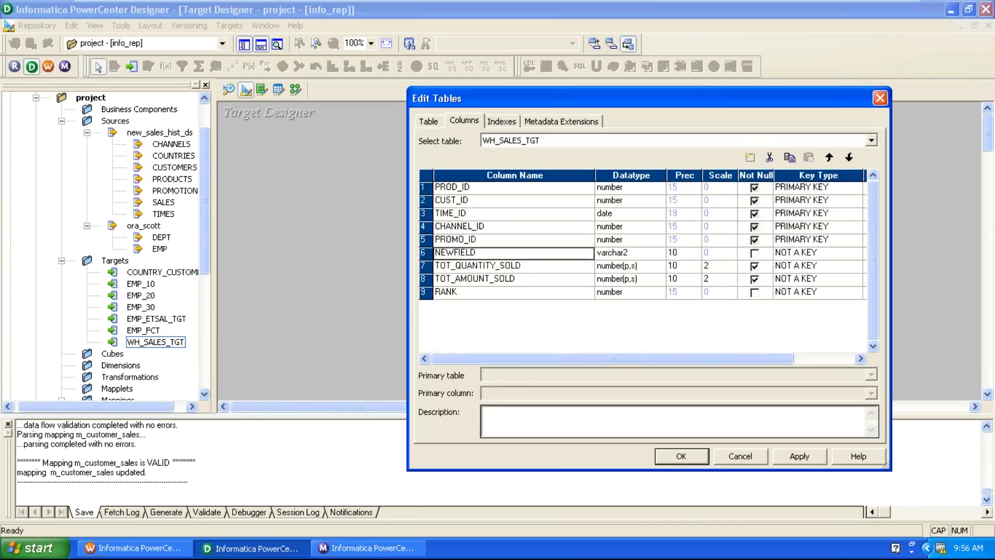
text(COU)
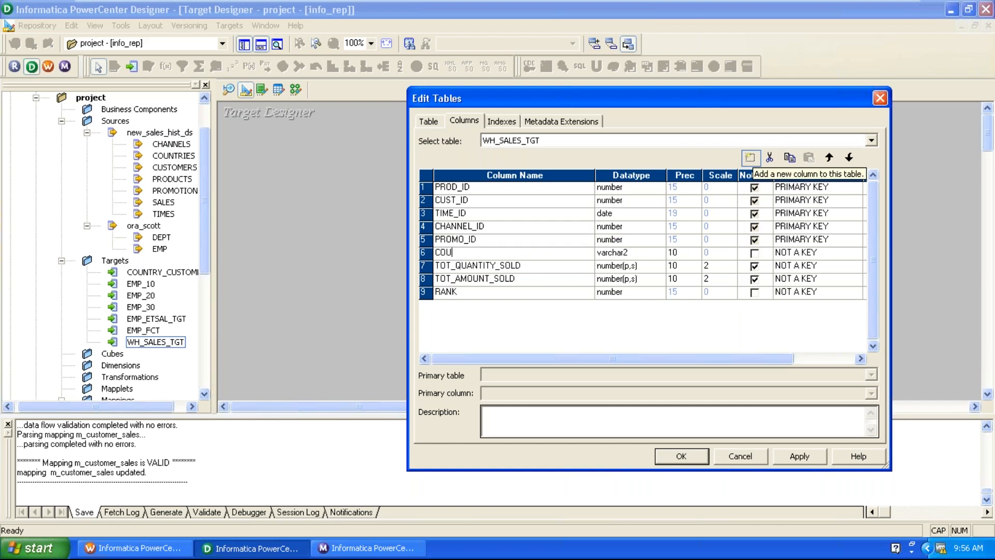
text(NTRY_ID)
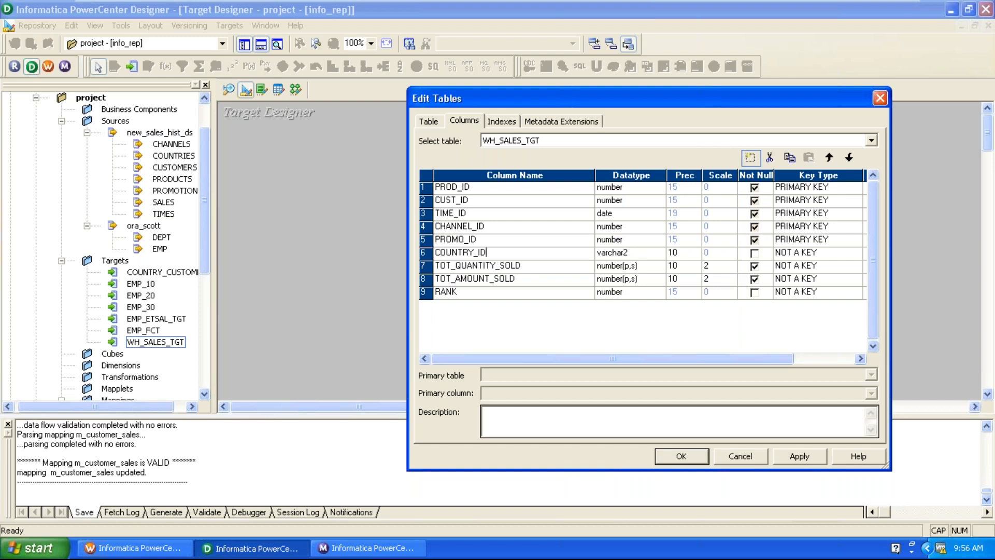
Make COUNTRY_ID a not-null number(p,s) primary key column and apply the changes.
click(637, 252)
click(654, 254)
click(619, 315)
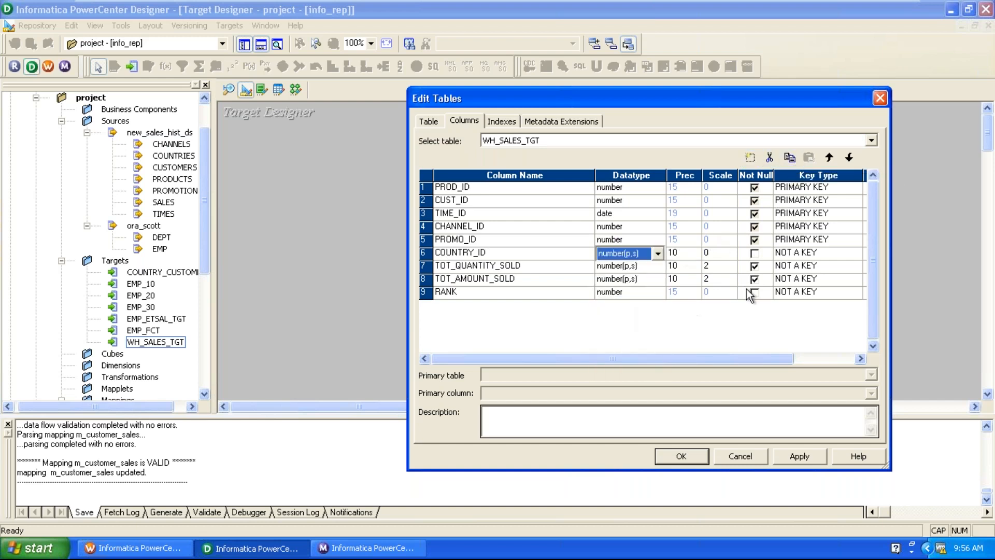
click(754, 254)
click(802, 256)
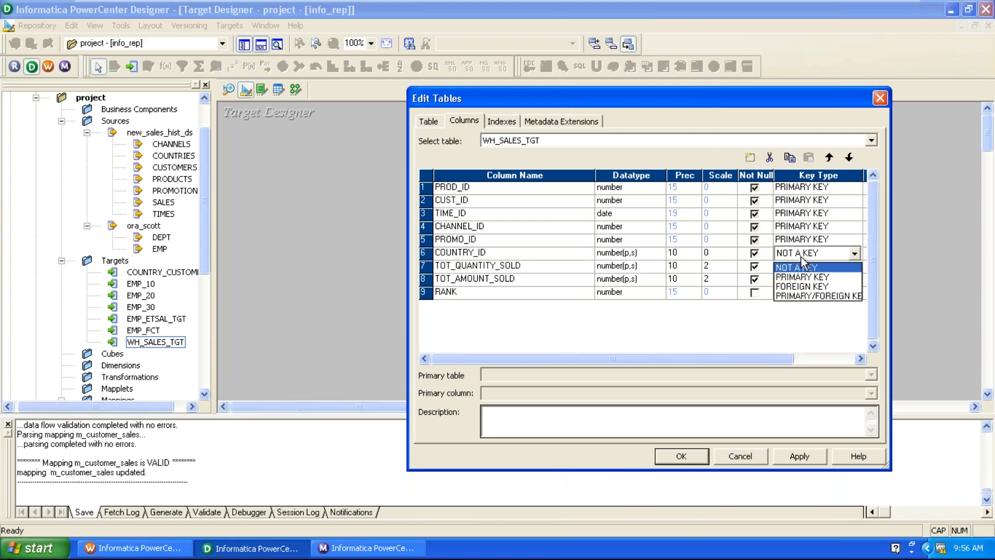
click(802, 277)
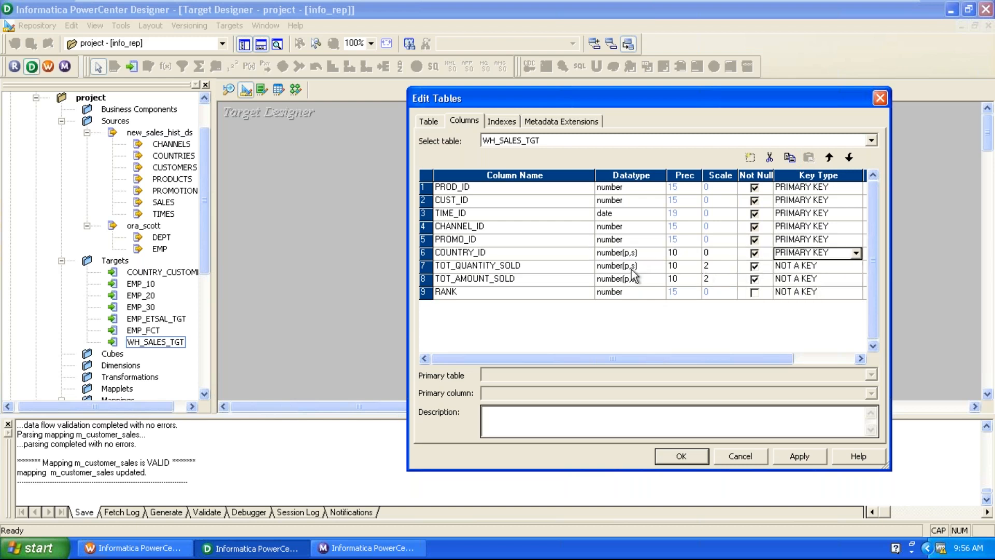
click(567, 256)
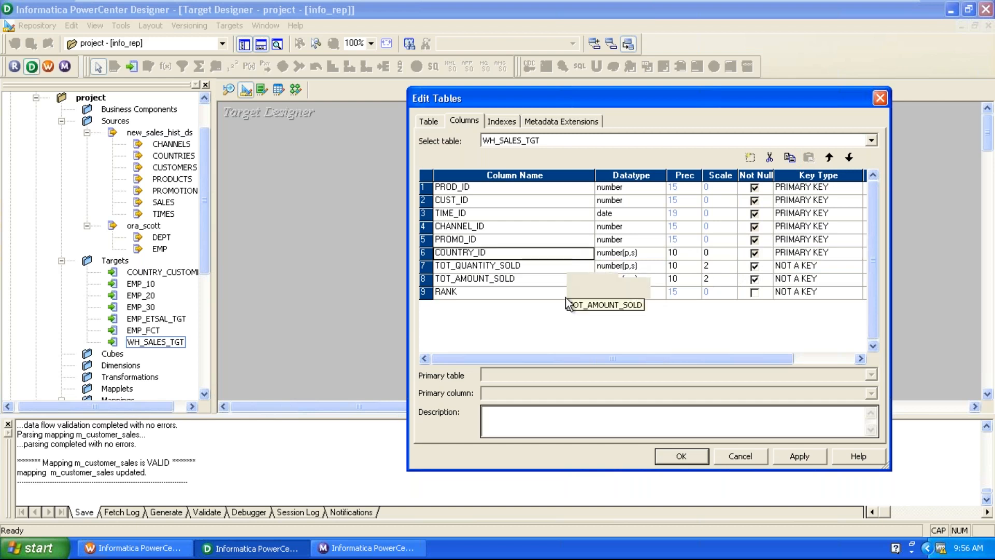
click(798, 459)
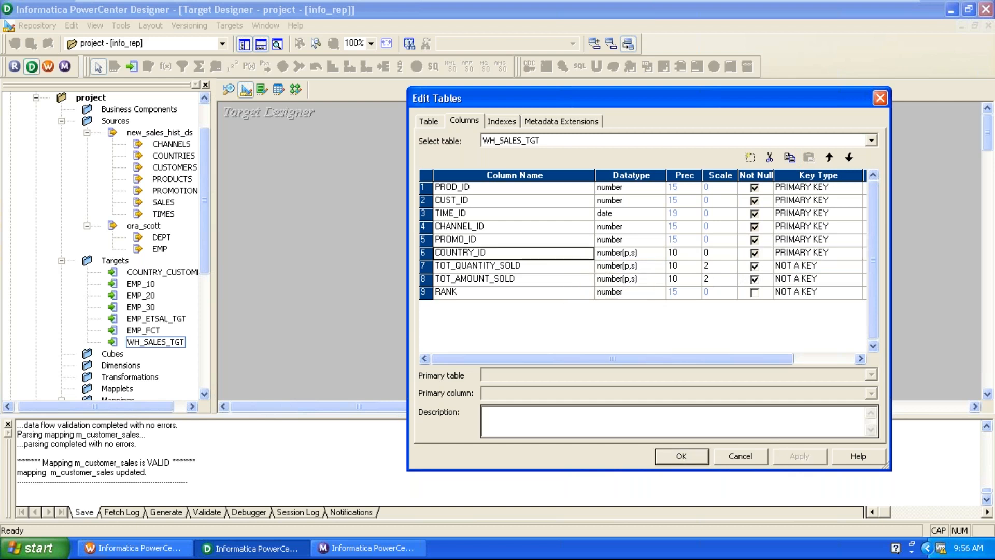
click(702, 454)
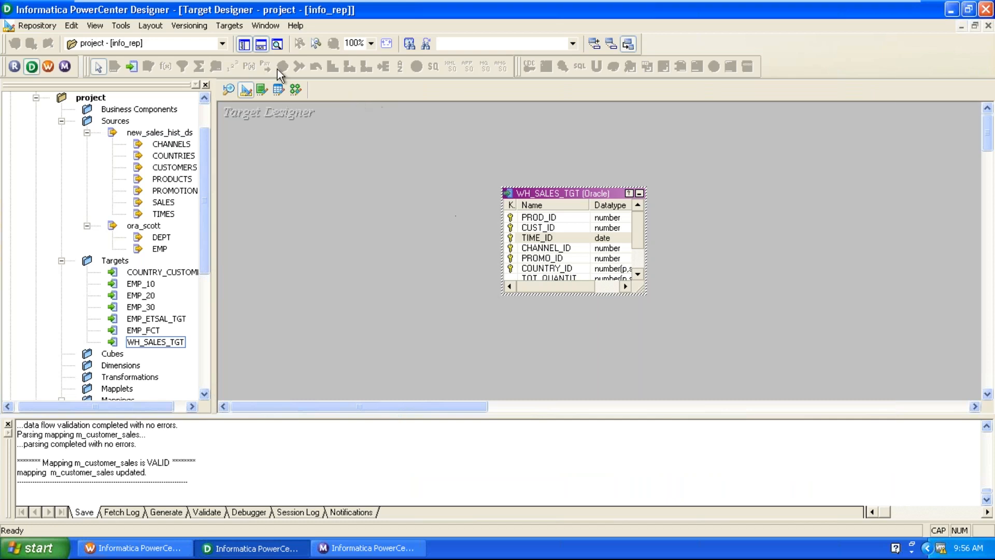
Generate and execute the WH_SALES_TGT table SQL, overwriting MKTABLES.SQL.
click(229, 25)
click(279, 301)
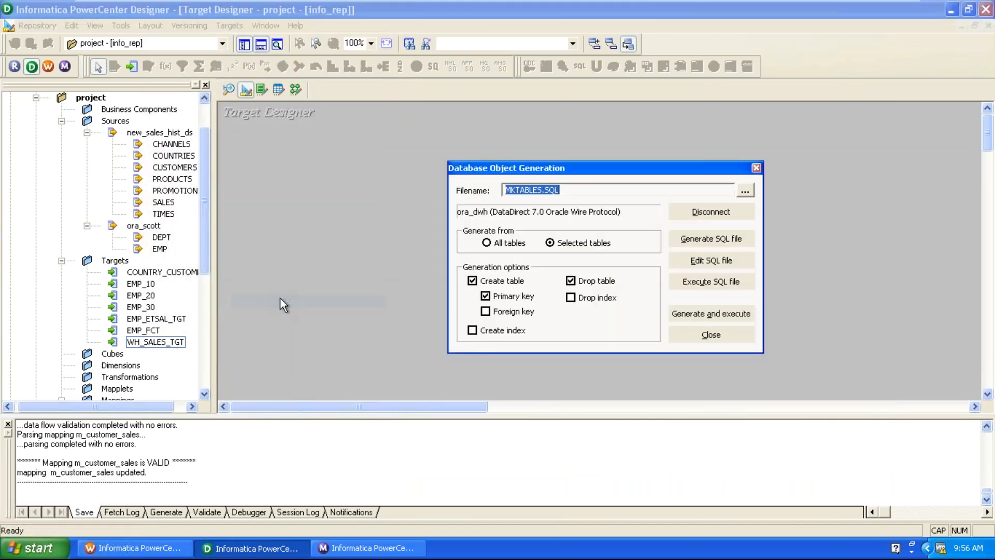
click(725, 313)
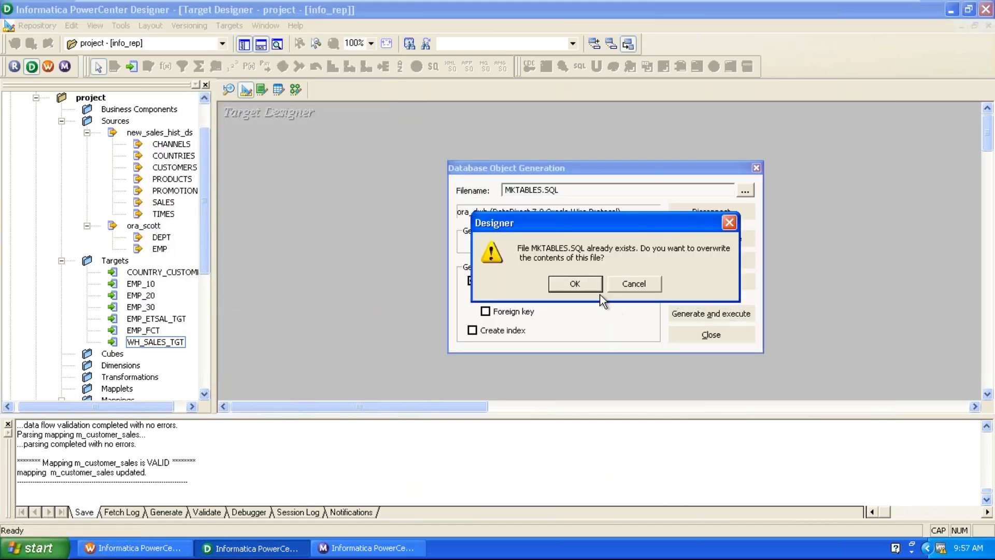
click(586, 284)
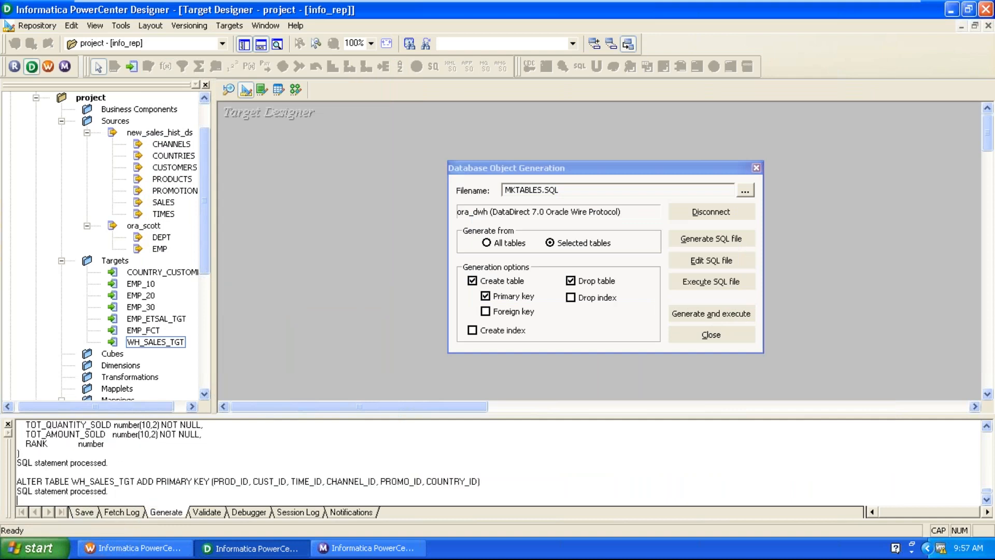
click(721, 334)
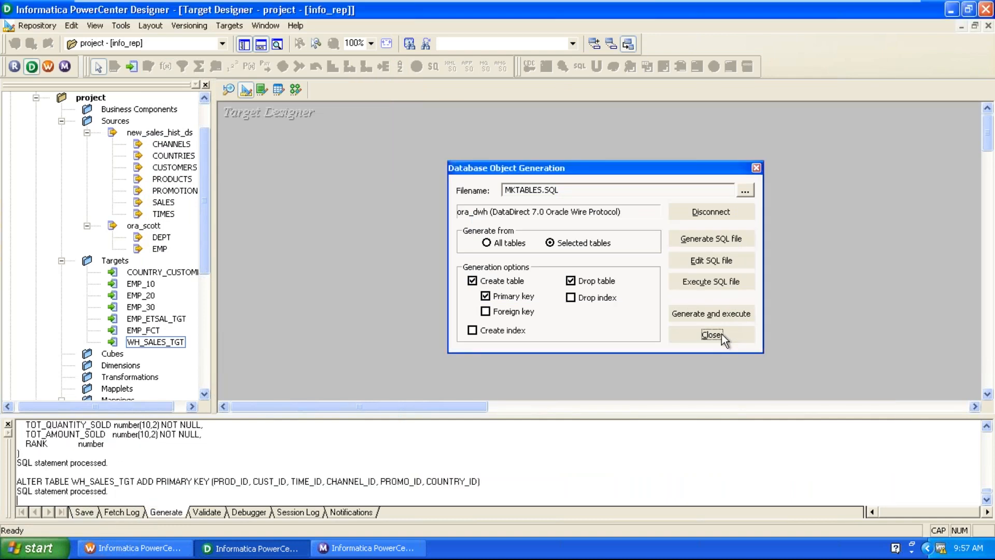
Return to the m_customer_sales mapping in Mapping Designer and rearrange the canvas.
click(296, 90)
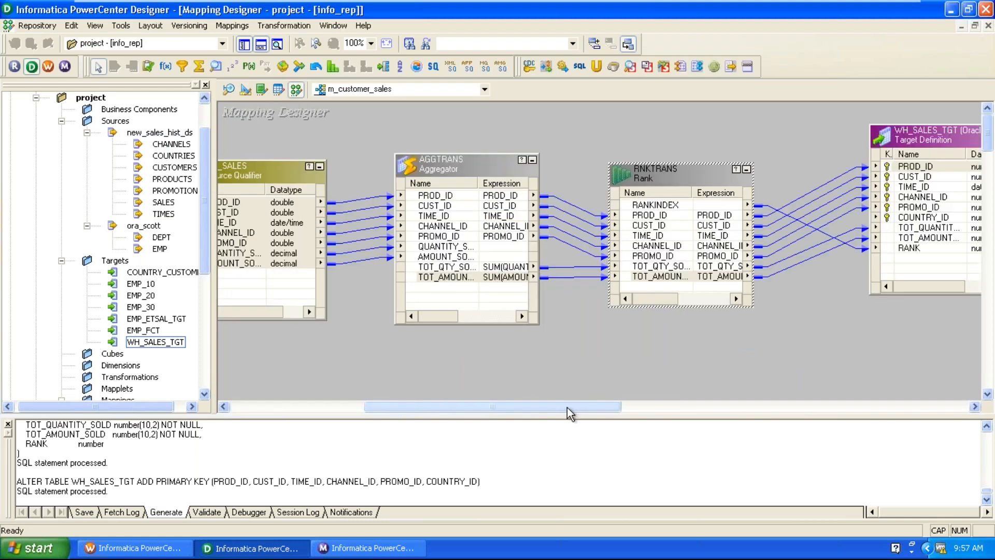
drag(567, 407, 359, 395)
drag(416, 218, 401, 187)
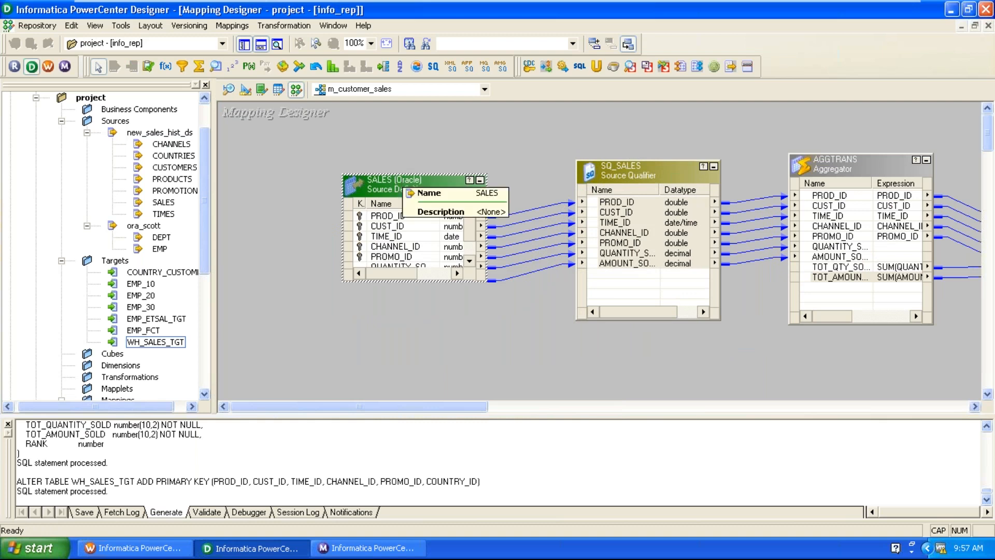
click(435, 358)
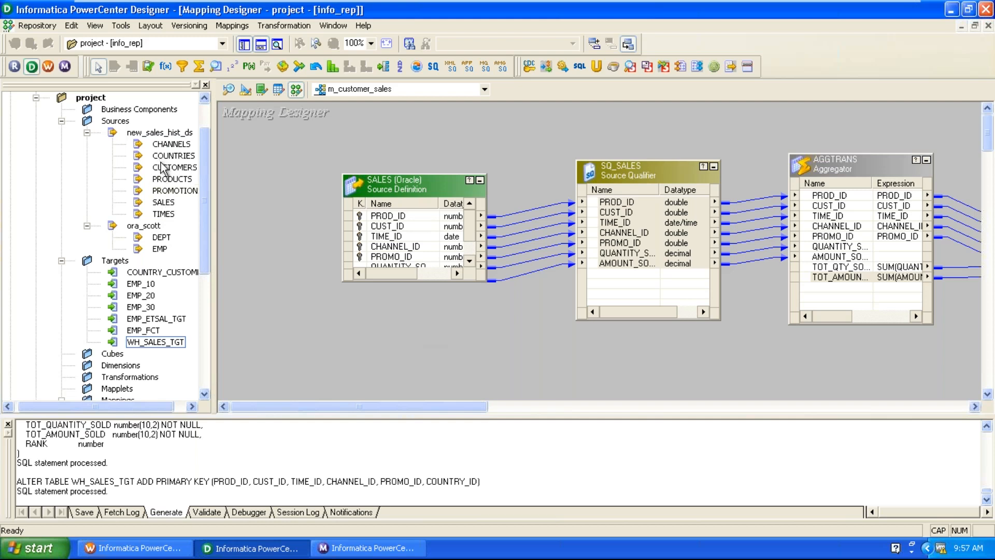
Drag the CUSTOMERS source into the mapping and delete its SQ_CUSTOMERS qualifier.
drag(168, 167, 303, 291)
mouse_move(452, 354)
mouse_down()
mouse_move(509, 376)
mouse_move(564, 374)
mouse_up()
click(399, 360)
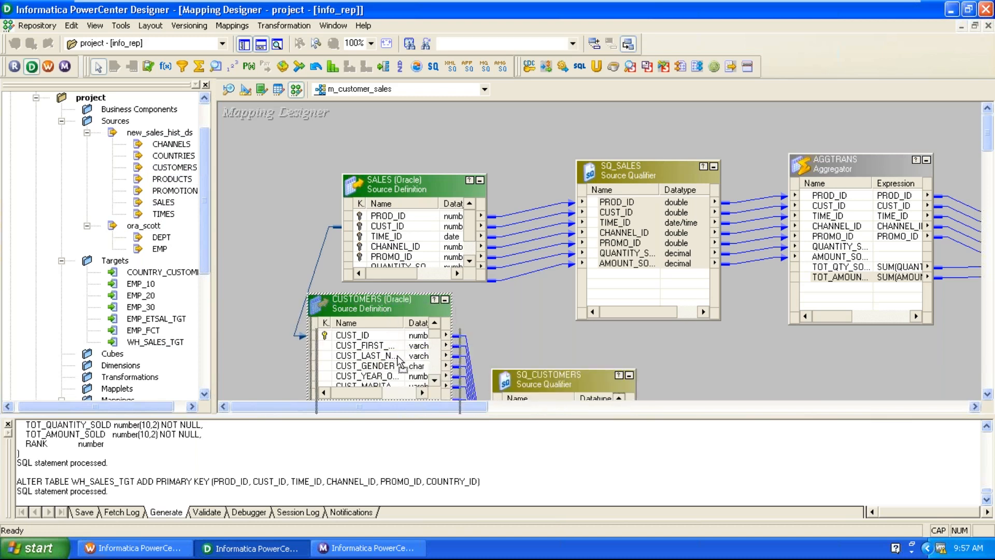
drag(398, 357, 405, 368)
scroll(508, 352, down, 1)
click(543, 319)
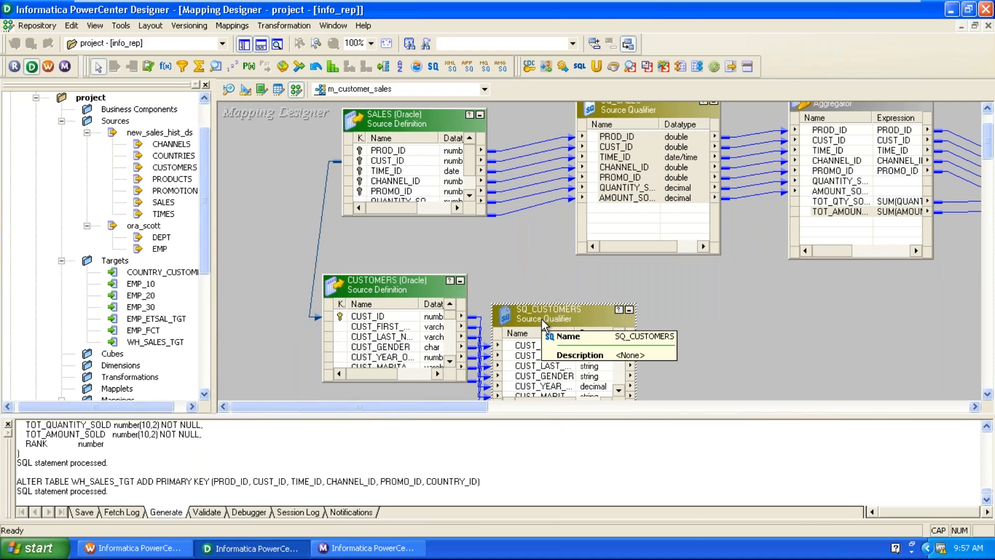
key(Delete)
click(467, 295)
scroll(812, 365, up, 1)
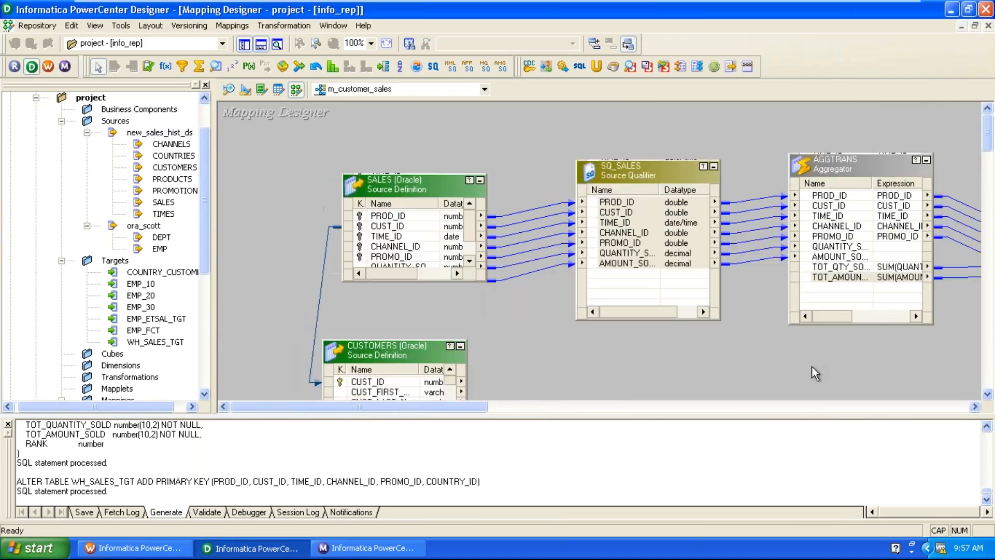
Hide the Output window, enlarge CUSTOMERS, and link CUST_ID and COUNTRY_ID into SQ_SALES.
click(8, 424)
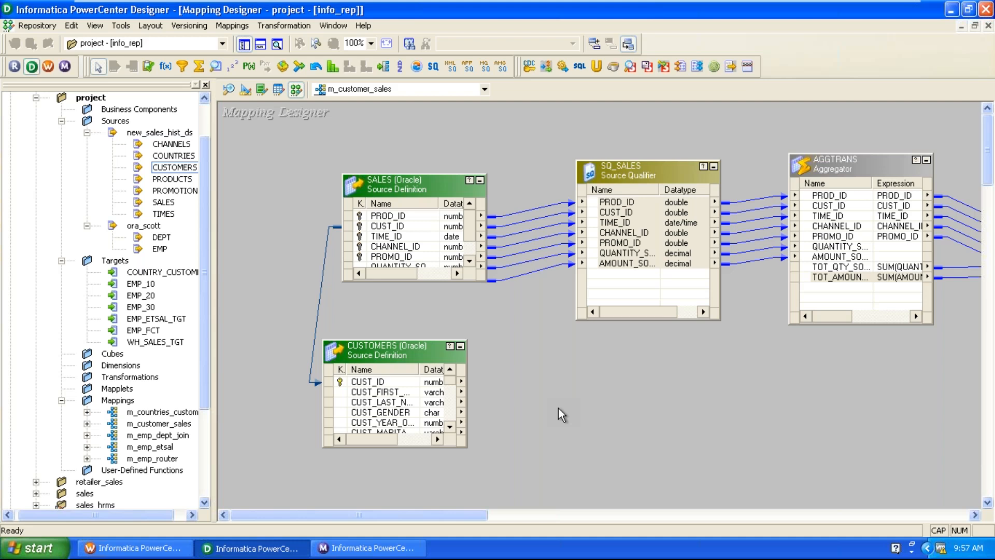
drag(395, 340, 426, 280)
click(421, 343)
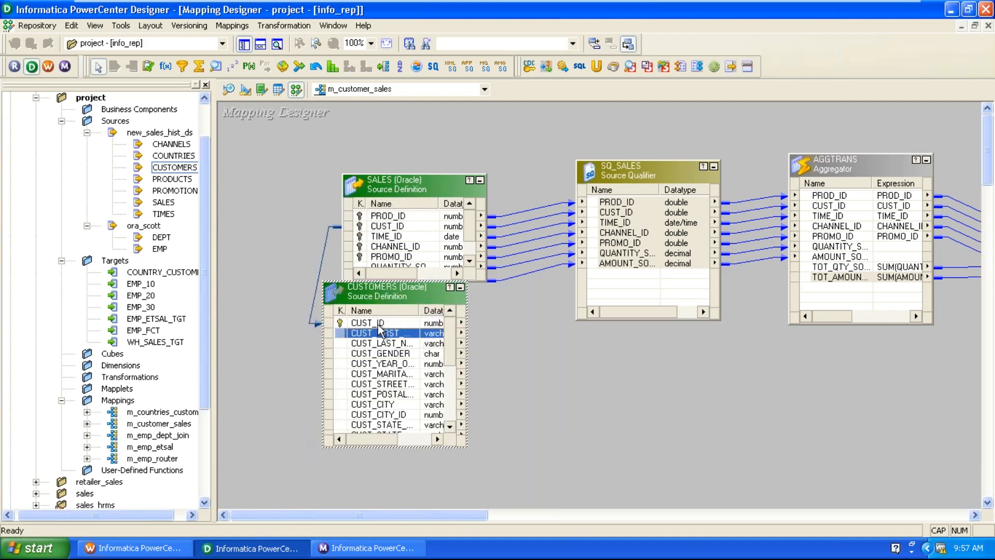
click(382, 324)
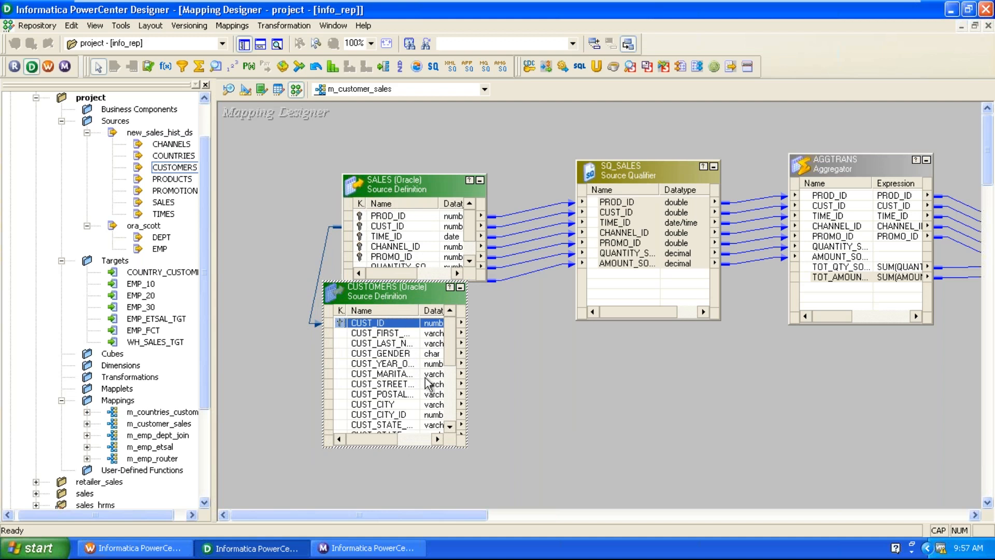
scroll(433, 386, down, 2)
scroll(405, 384, down, 1)
scroll(381, 385, up, 1)
scroll(379, 386, up, 2)
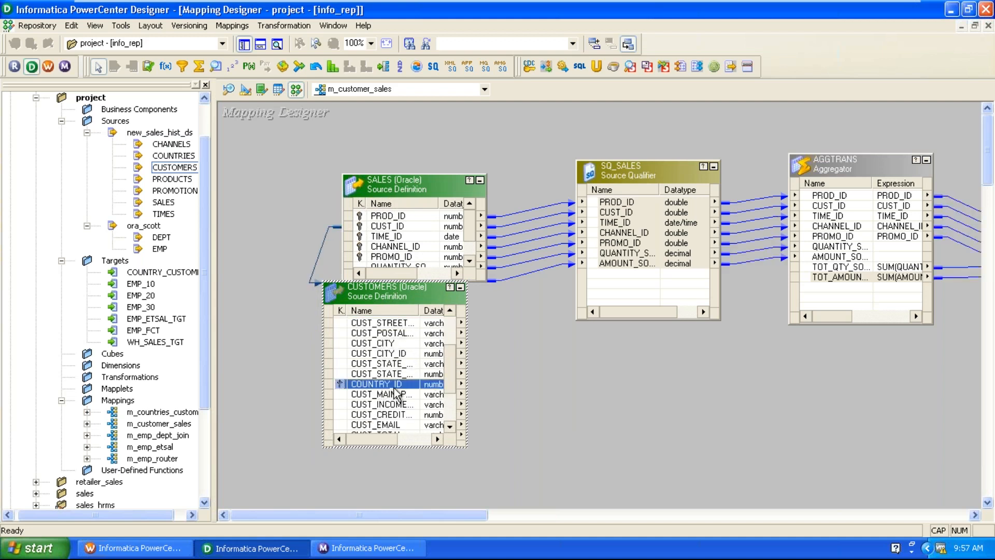
drag(361, 322, 643, 303)
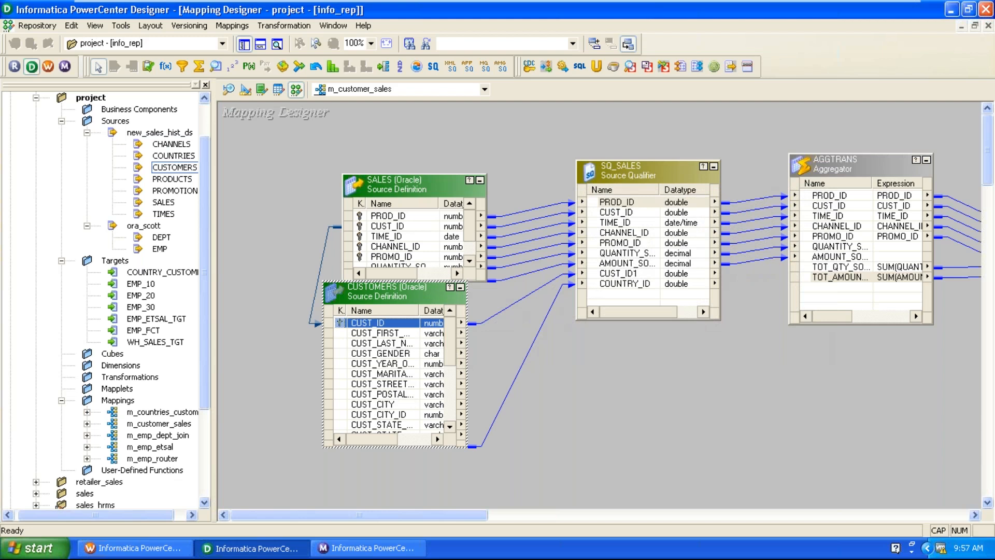
Check SQ_SALES's User Defined Join property, leave it empty, and close the editor.
double_click(625, 177)
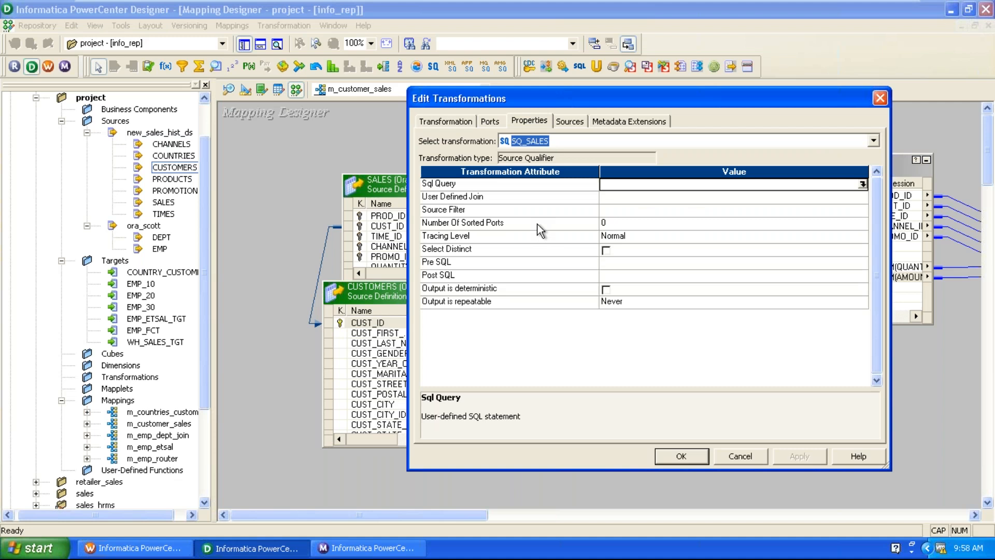
click(535, 206)
click(535, 201)
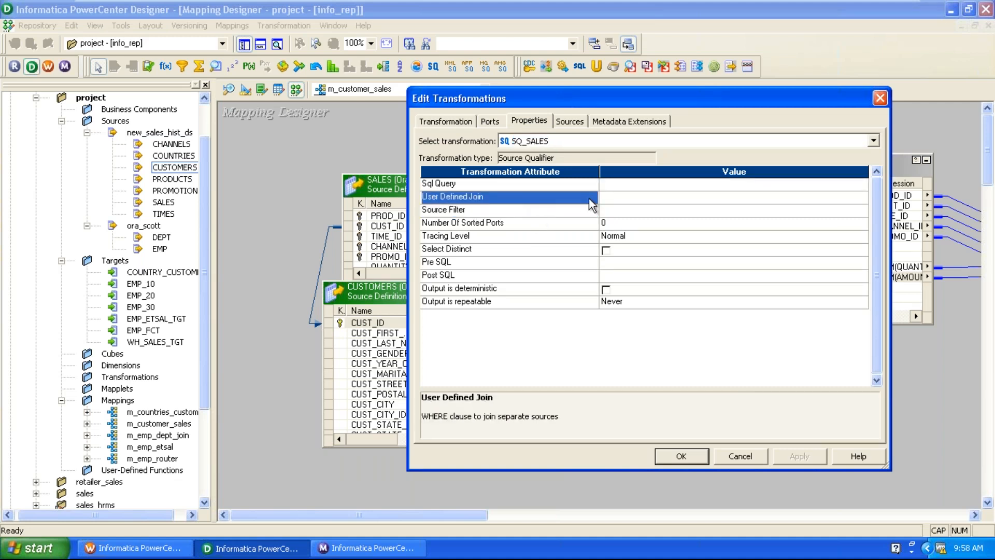
click(633, 202)
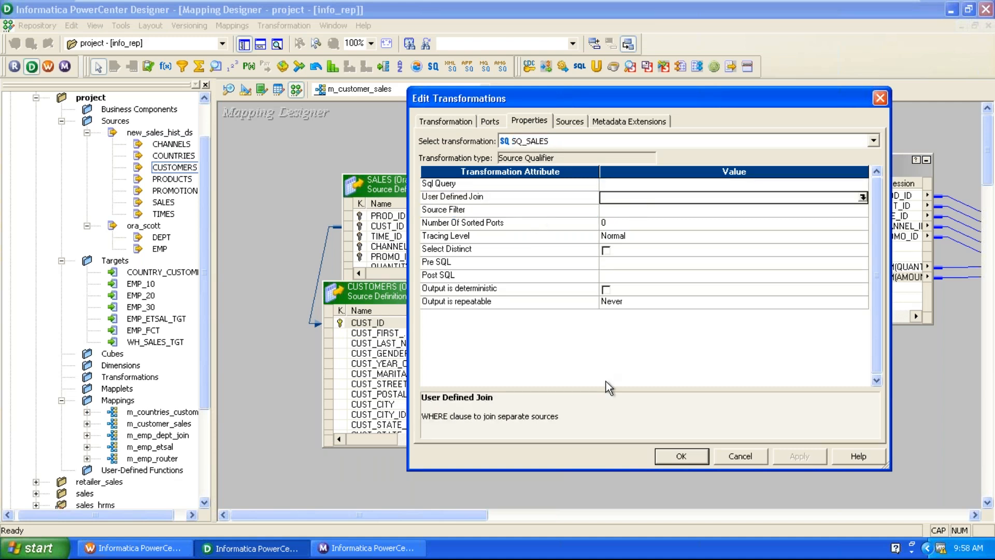
click(684, 456)
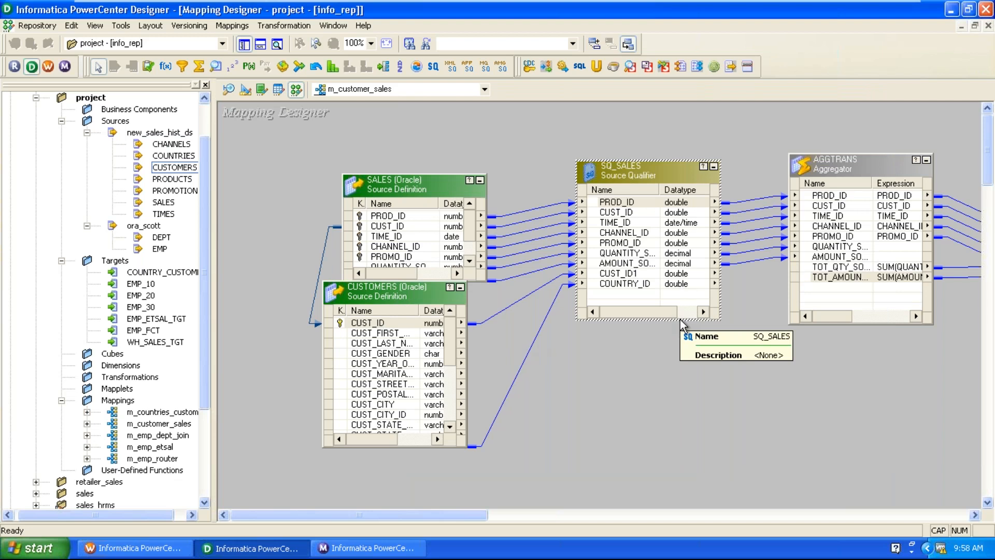
Move the CUSTOMERS and SQ_SALES boxes lower on the canvas.
click(604, 214)
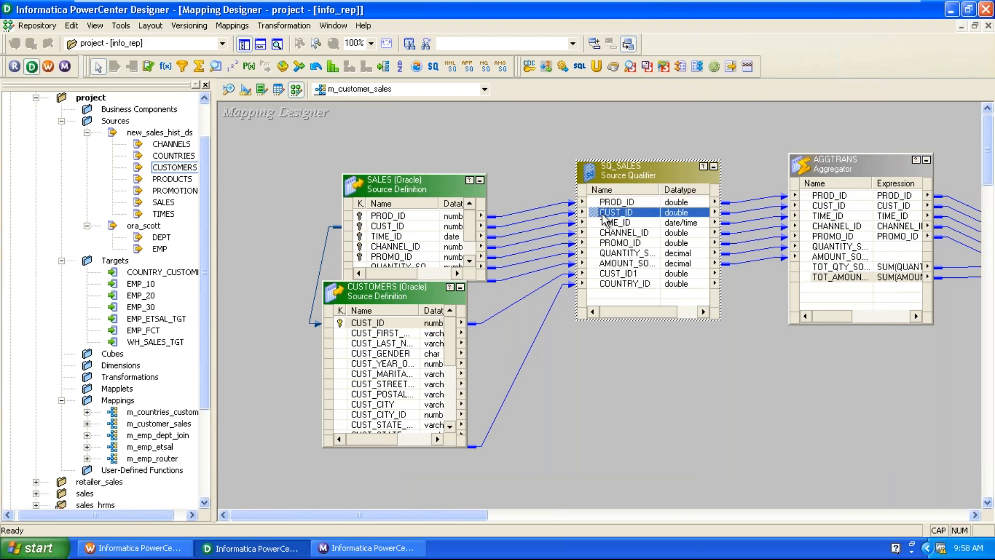
click(390, 226)
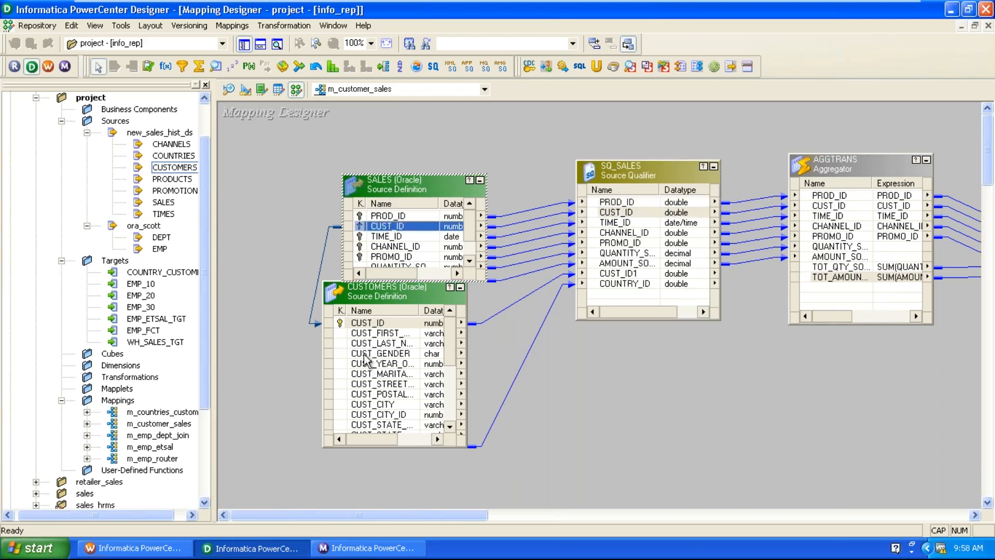
drag(371, 299, 386, 344)
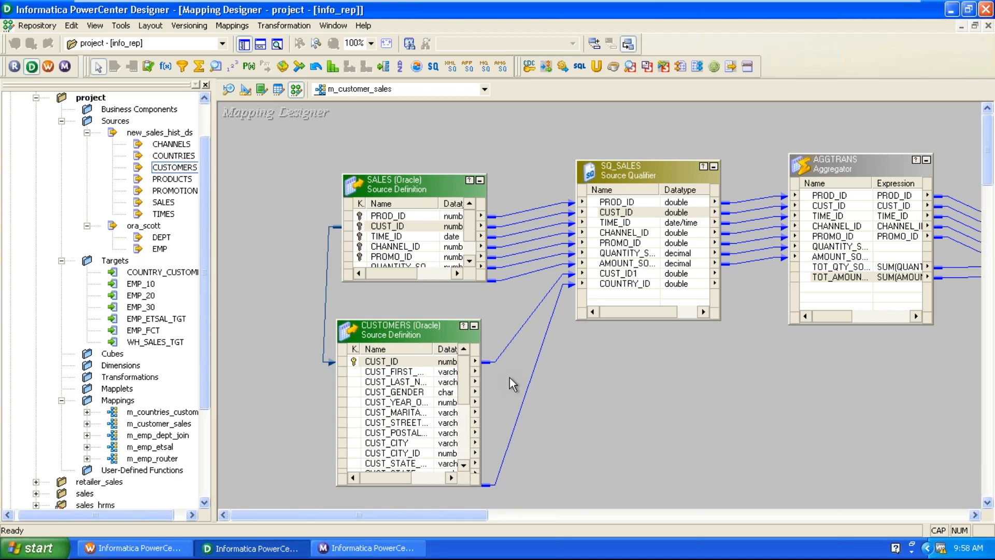
click(397, 361)
click(391, 372)
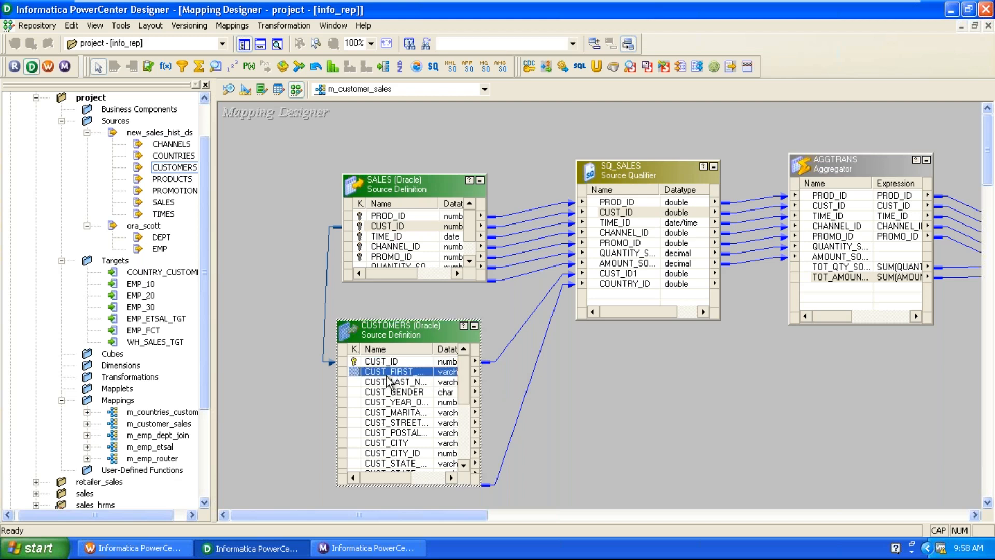
drag(374, 373, 595, 391)
drag(649, 175, 644, 249)
drag(434, 328, 422, 325)
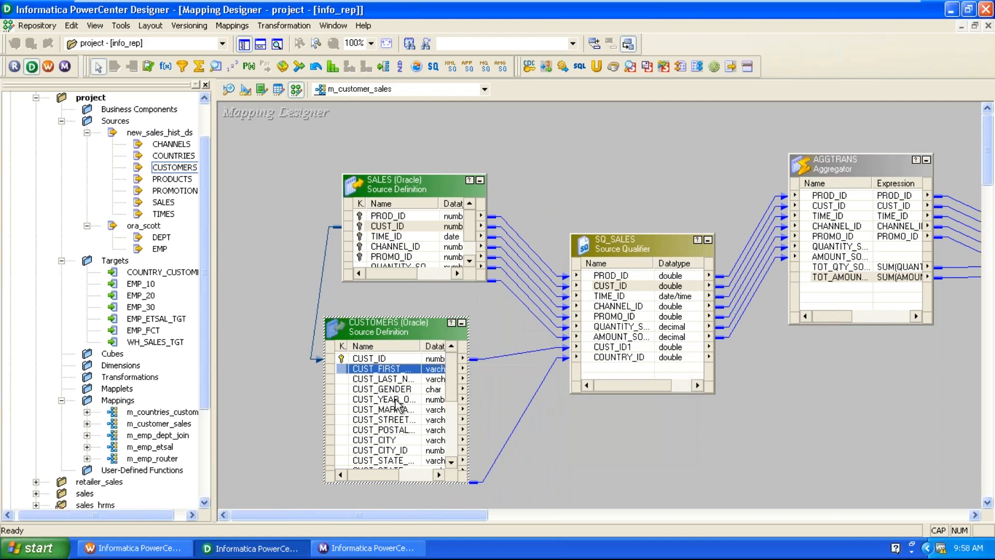
Shift SALES and CUSTOMERS left, then link CUSTOMERS' COUNTRY_ID into SQ_SALES.
click(374, 361)
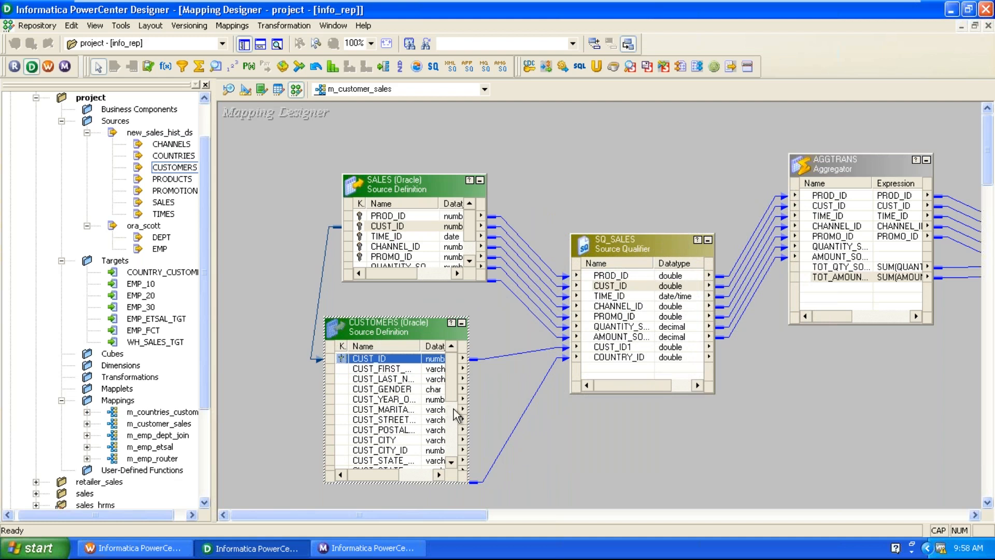
click(390, 420)
scroll(390, 423, down, 2)
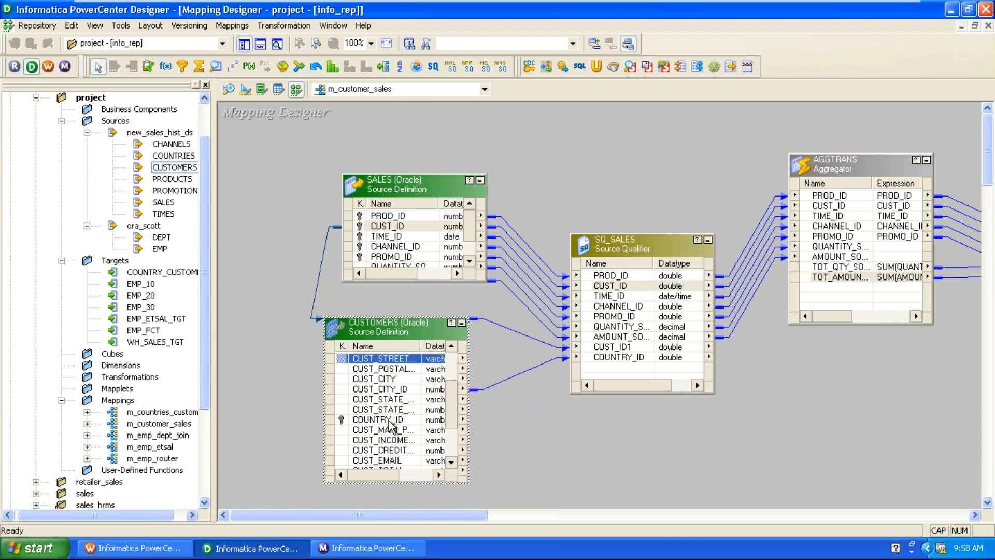
click(378, 420)
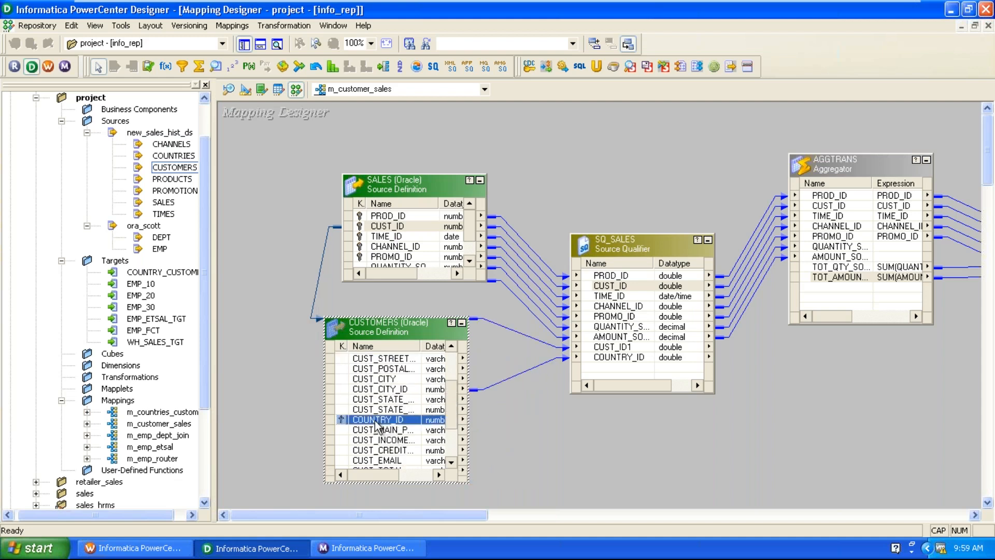
click(532, 461)
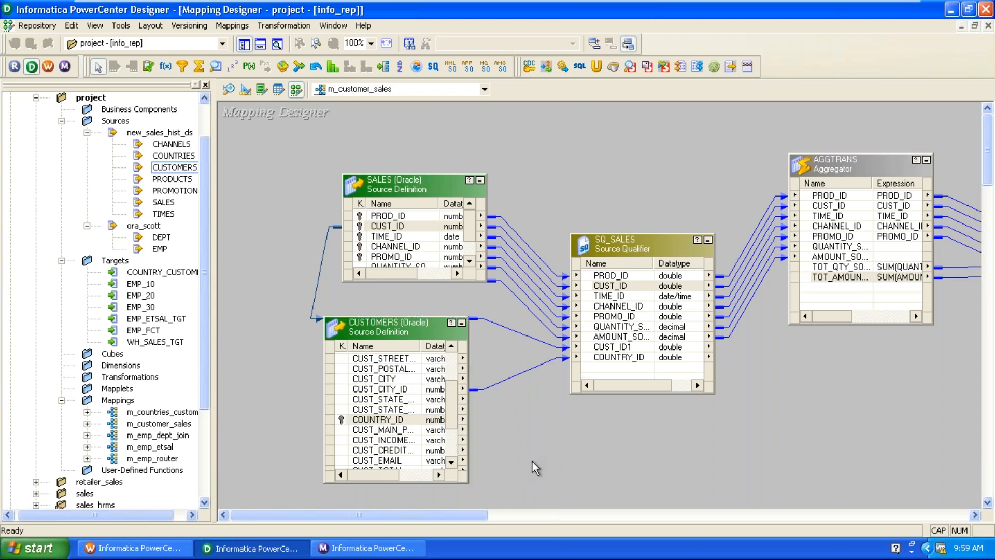
scroll(533, 461, down, 2)
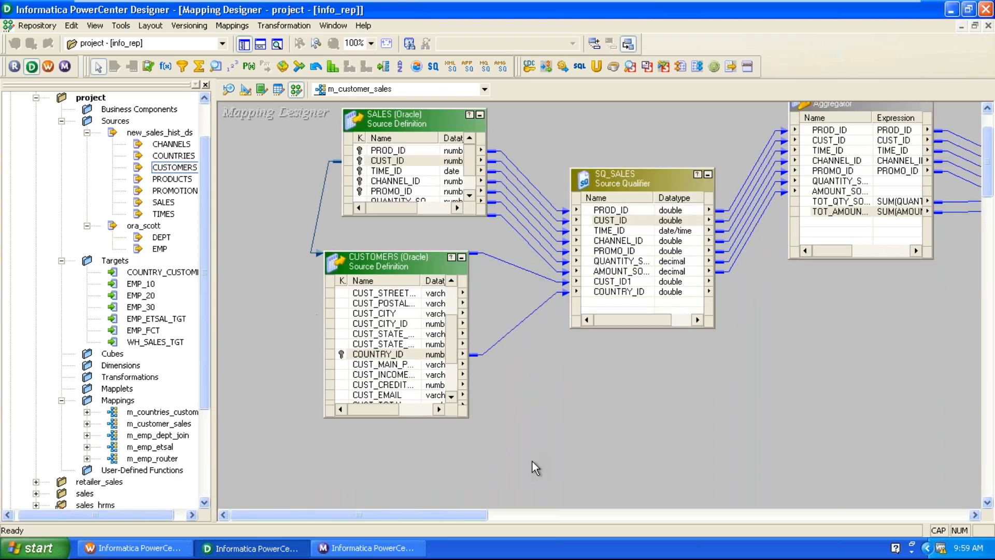
click(419, 123)
drag(419, 123, 388, 133)
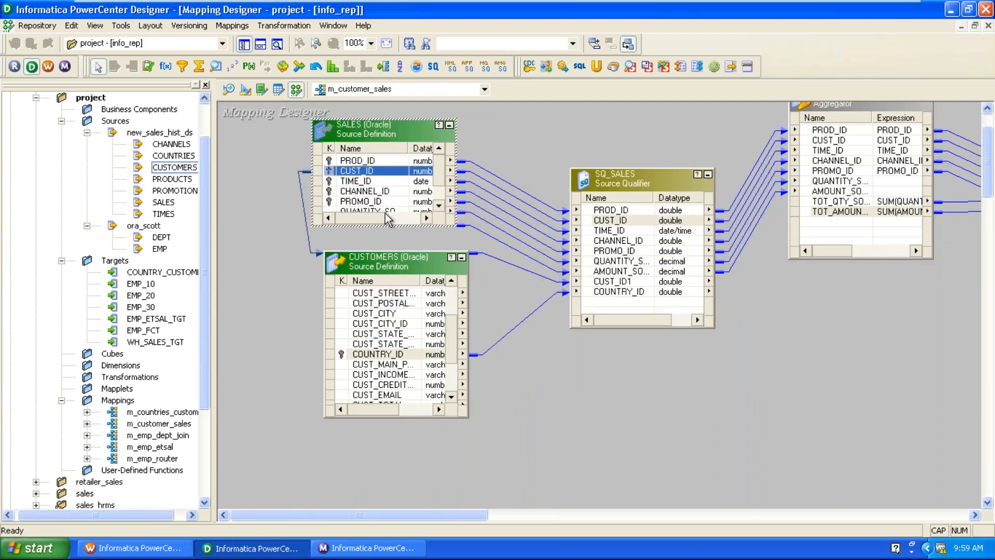
drag(399, 266, 361, 296)
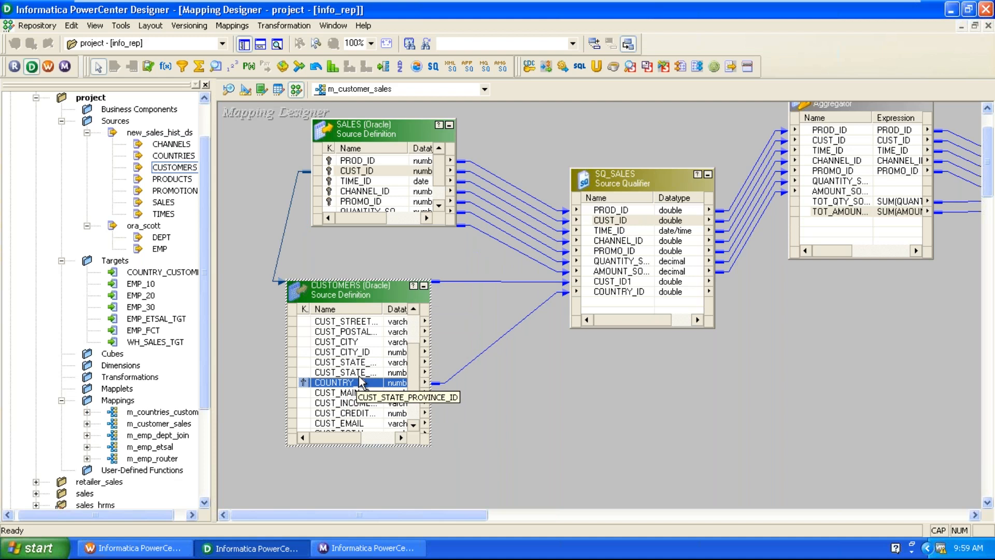
drag(358, 382, 609, 221)
Open the SQL editor for SQ_SALES's User Defined Join property.
double_click(609, 221)
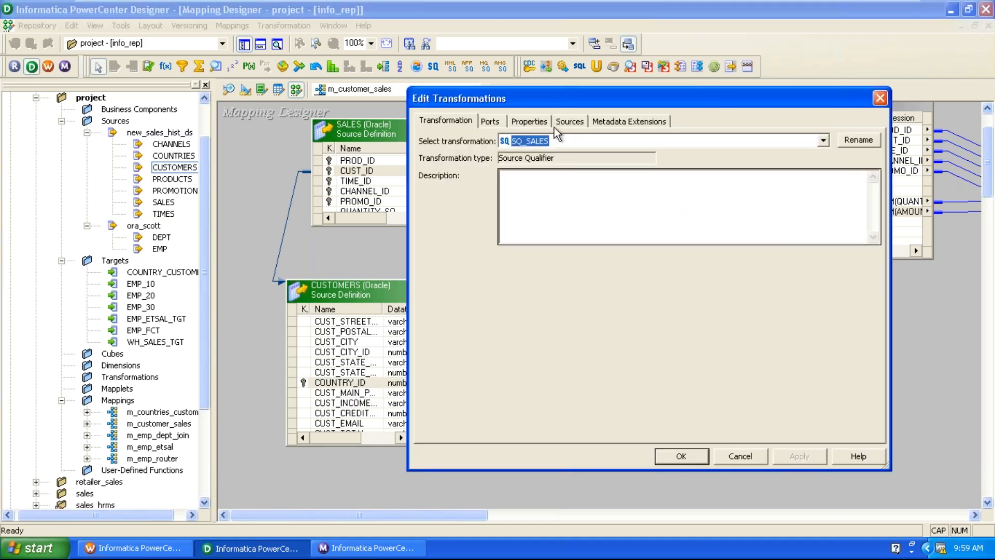
click(529, 121)
click(496, 196)
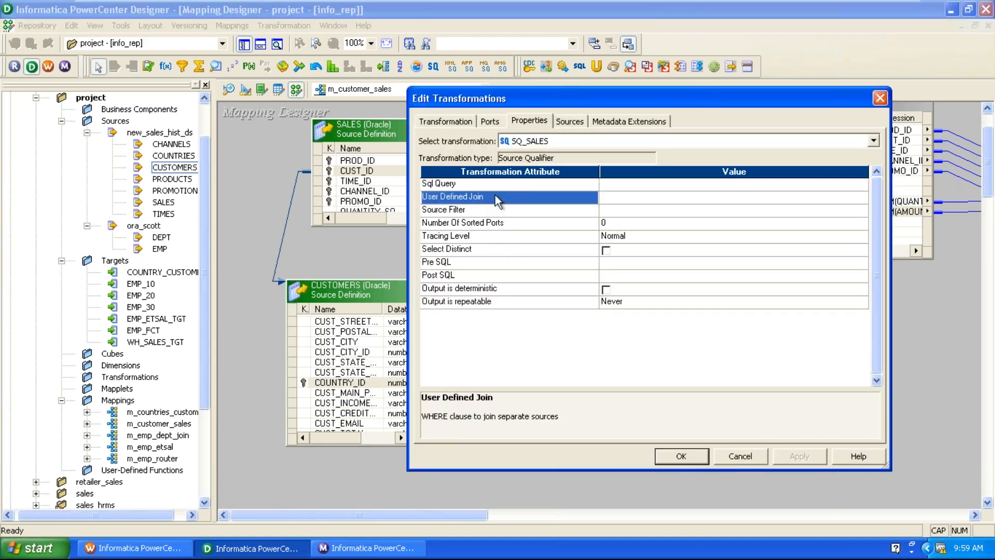
click(679, 197)
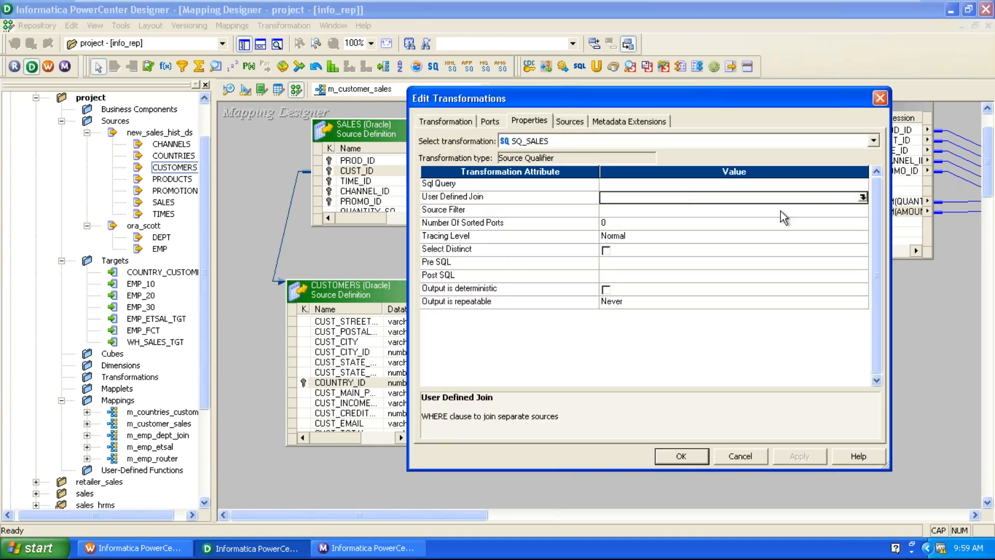
click(863, 197)
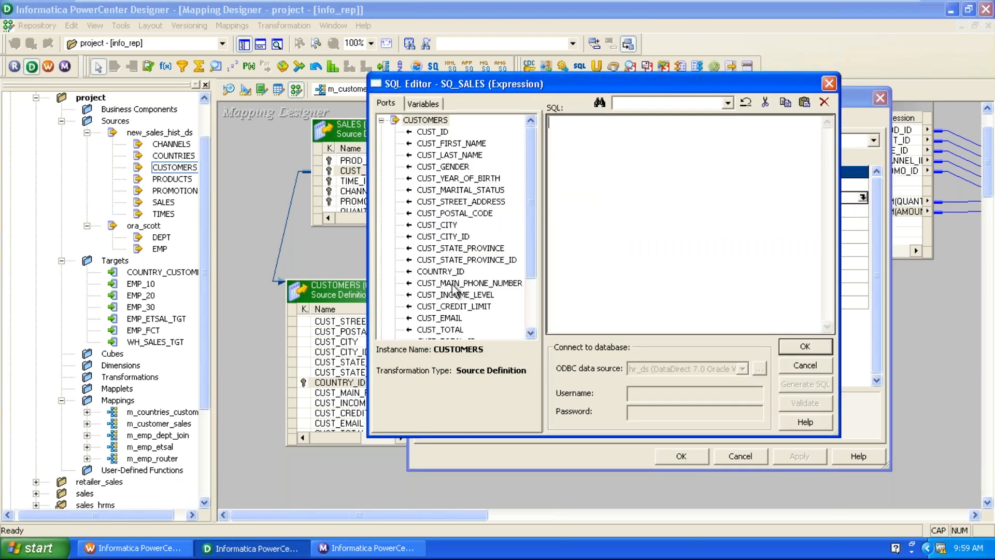
Build the join CUSTOMERS.CUST_ID=SALES.CUST_ID and apply it to SQ_SALES.
double_click(435, 133)
click(676, 157)
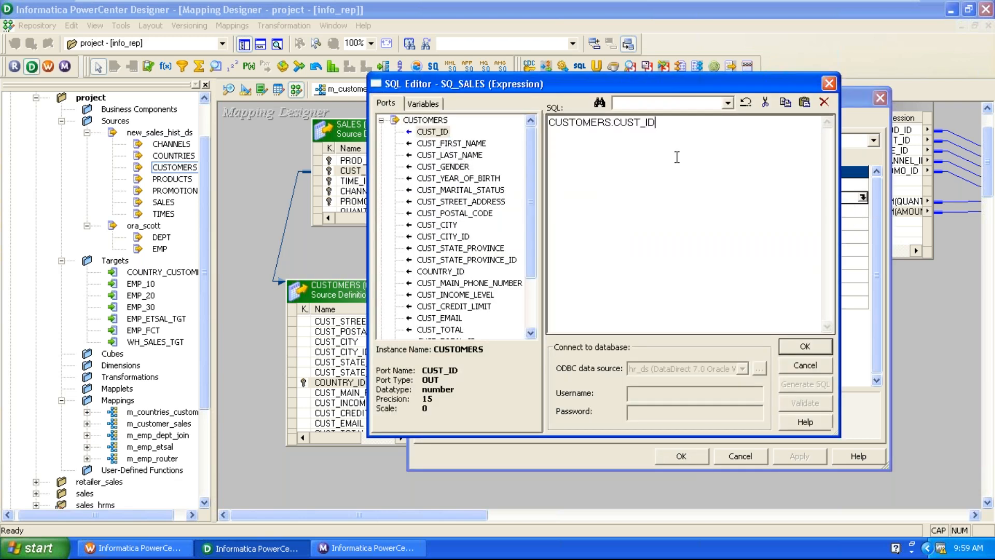
text(=)
scroll(531, 259, down, 2)
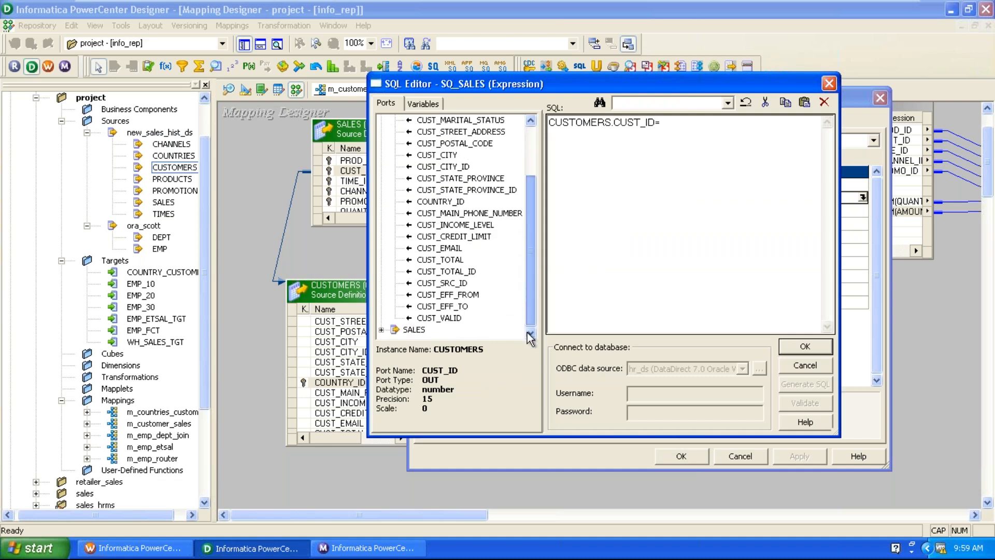
click(382, 329)
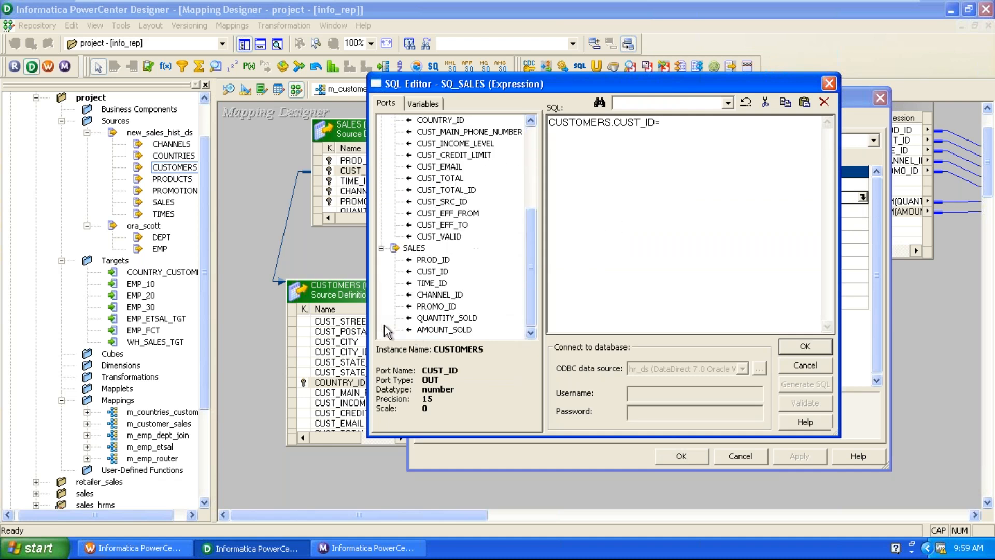
double_click(441, 274)
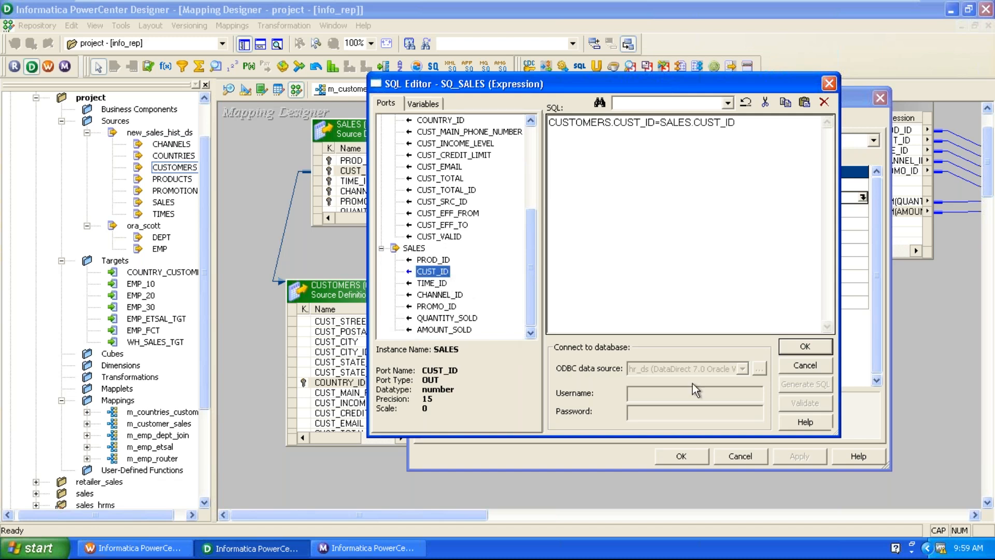
click(801, 346)
click(784, 461)
click(683, 456)
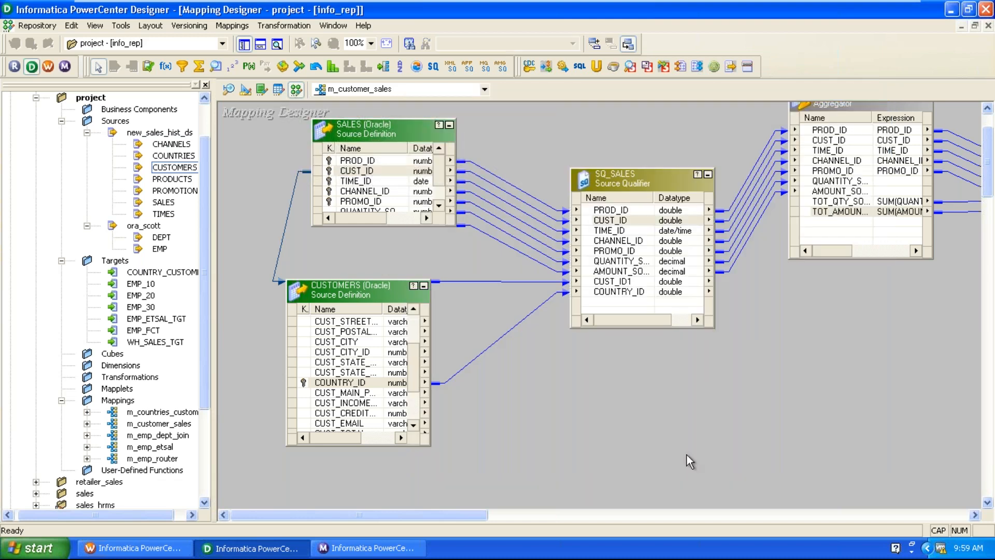
Link SQ_SALES COUNTRY_ID into the AGGTRANS aggregator.
drag(619, 294, 860, 236)
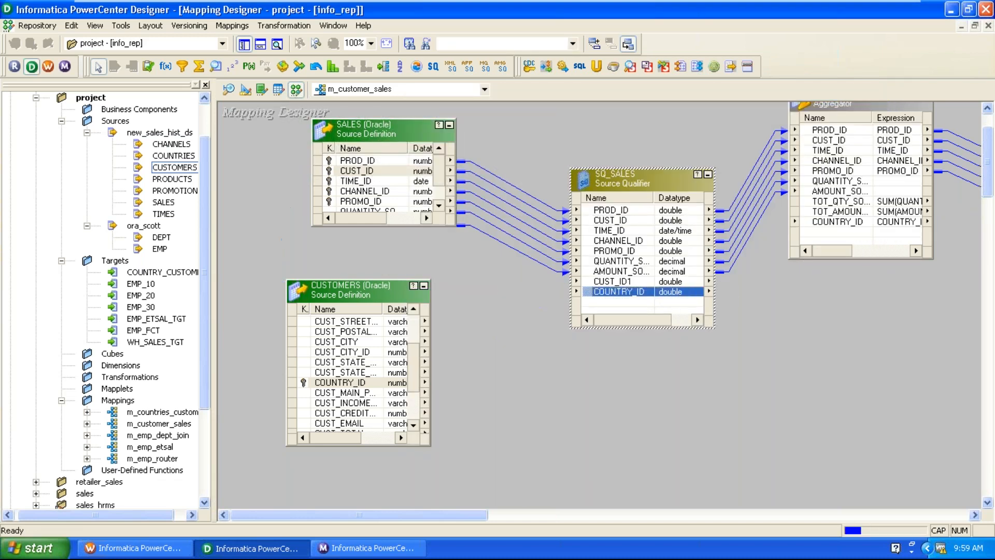
drag(480, 514, 558, 513)
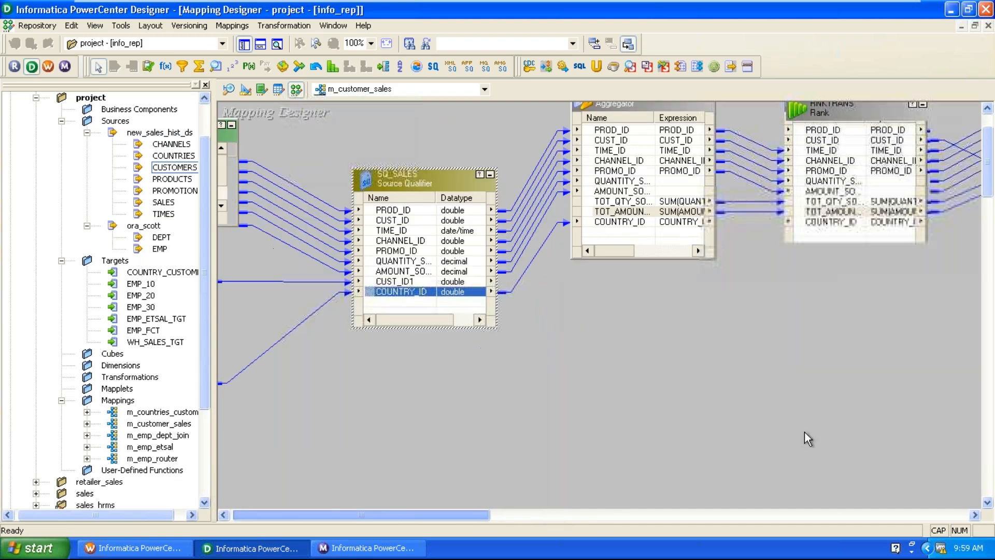
click(764, 411)
scroll(577, 387, up, 3)
click(630, 288)
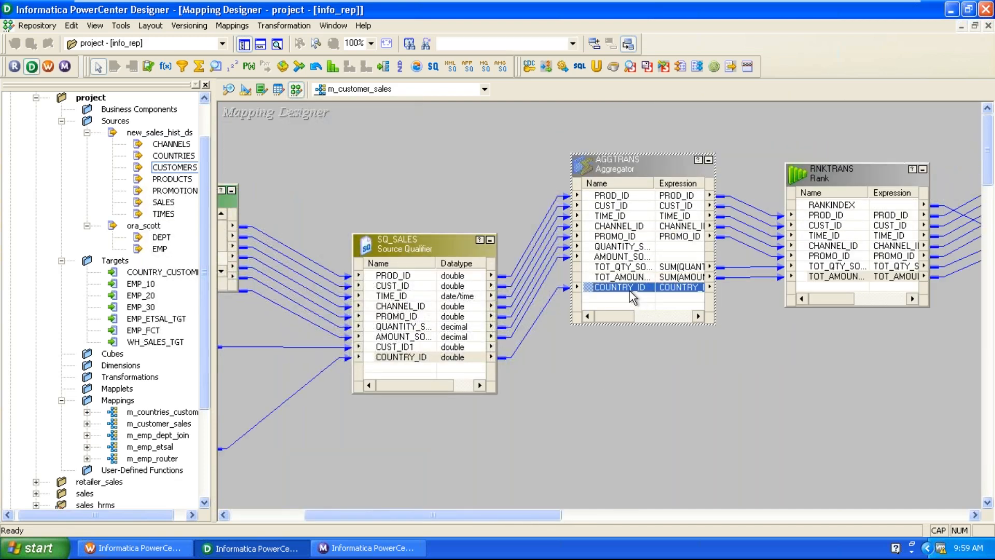
Make AGGTRANS group by COUNTRY_ID alongside CUST_ID.
double_click(636, 168)
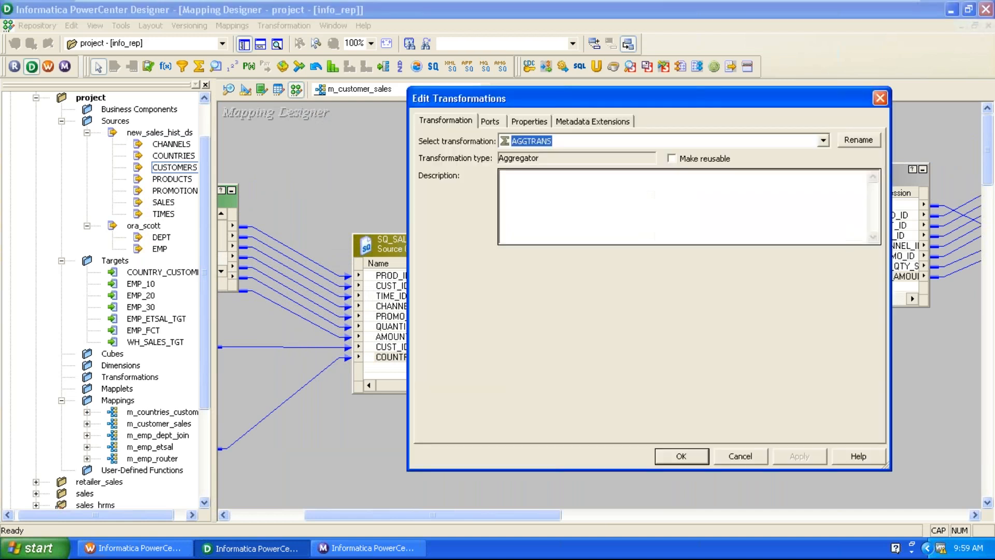
click(500, 122)
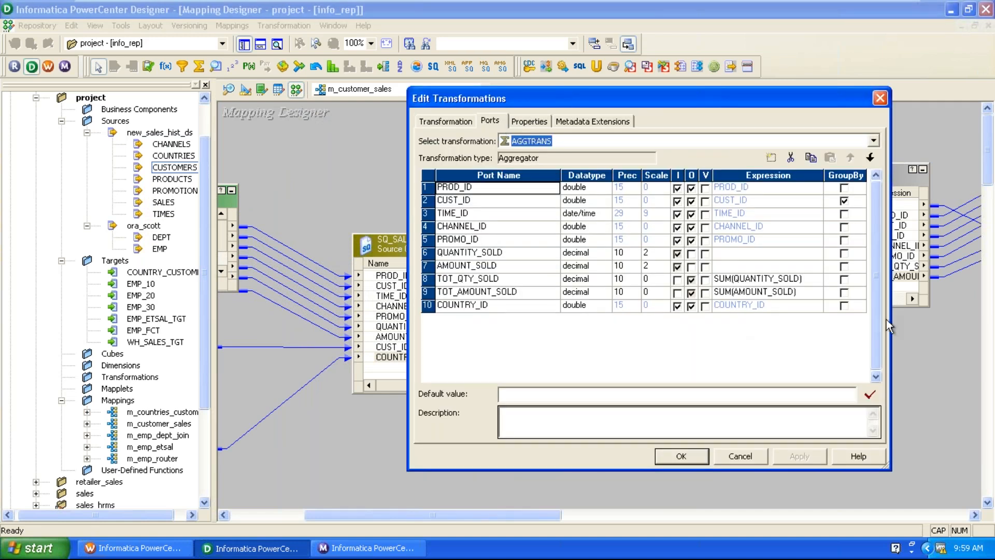
click(844, 306)
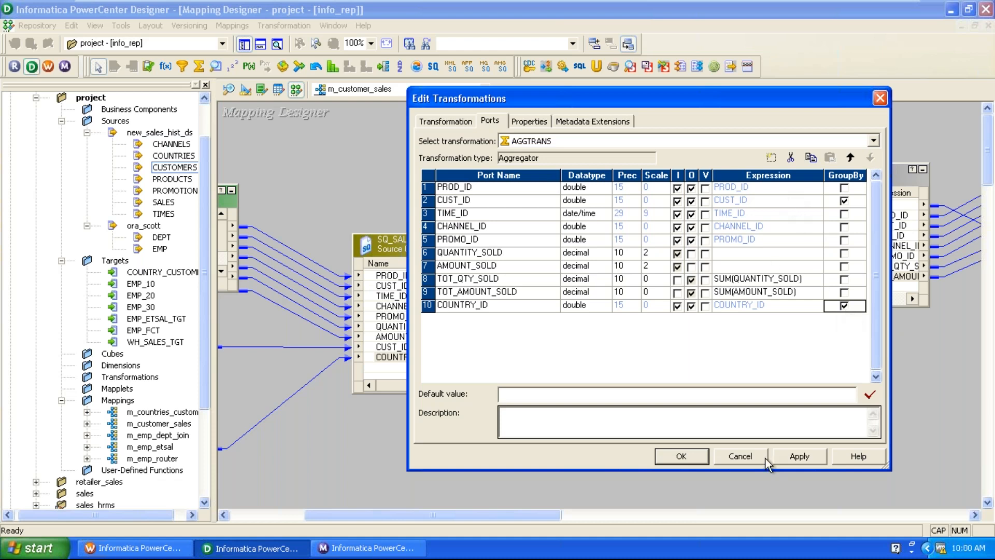
click(822, 454)
click(679, 459)
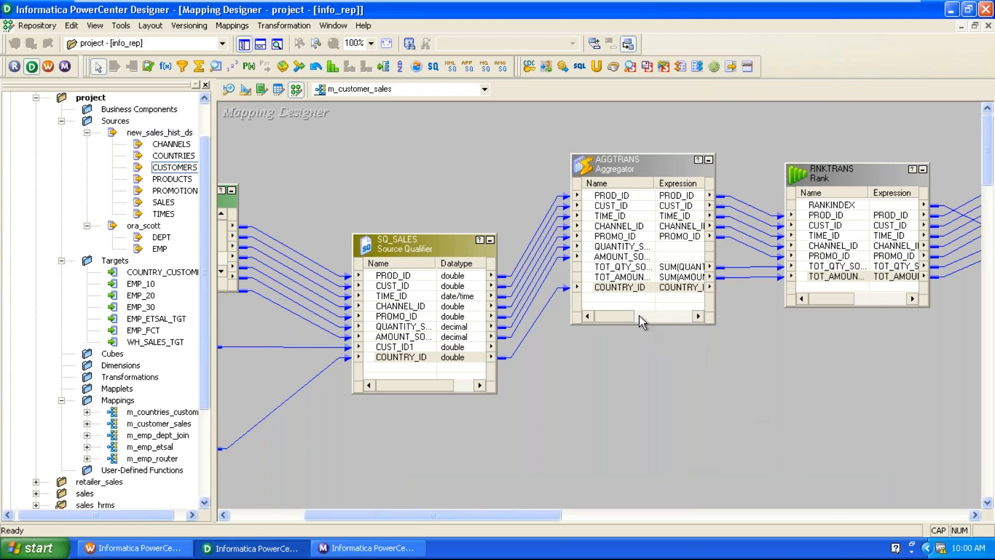
Link COUNTRY_ID from AGGTRANS into RNKTRANS and group the ranking by it.
drag(626, 290, 841, 292)
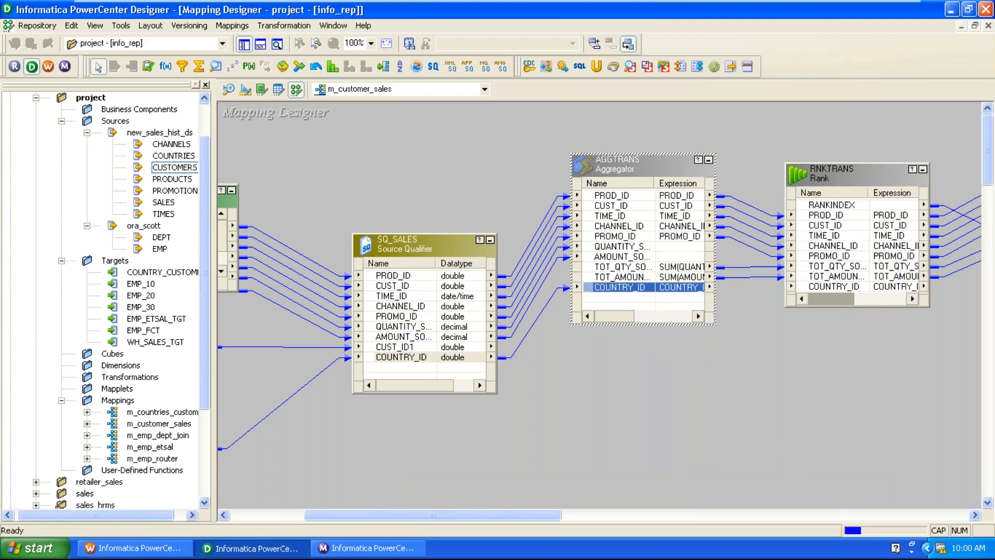
double_click(856, 170)
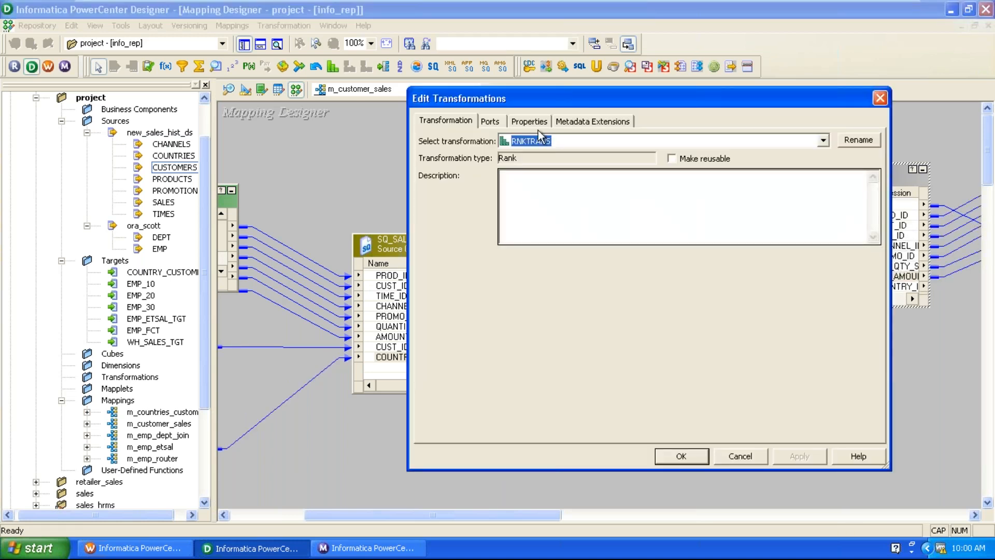
click(490, 121)
click(523, 295)
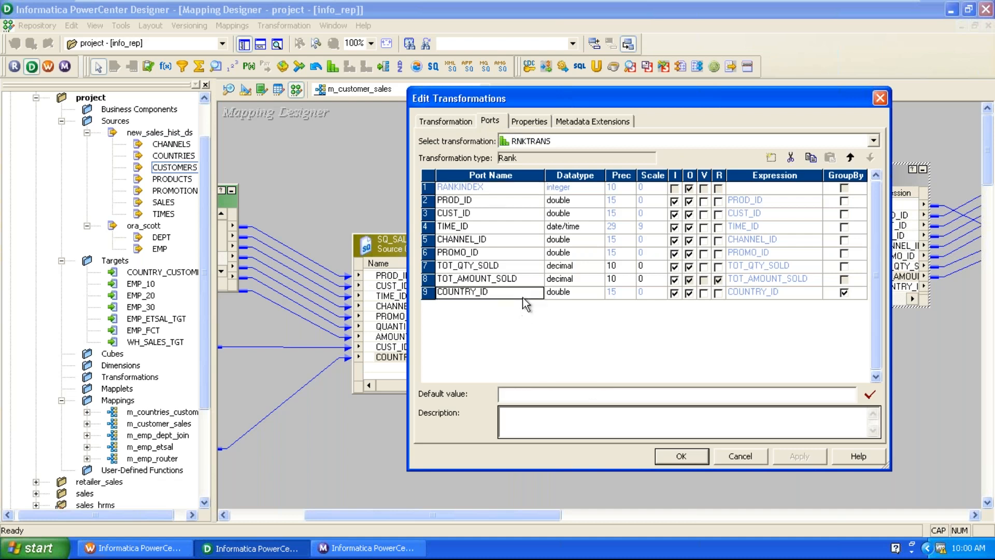
click(843, 293)
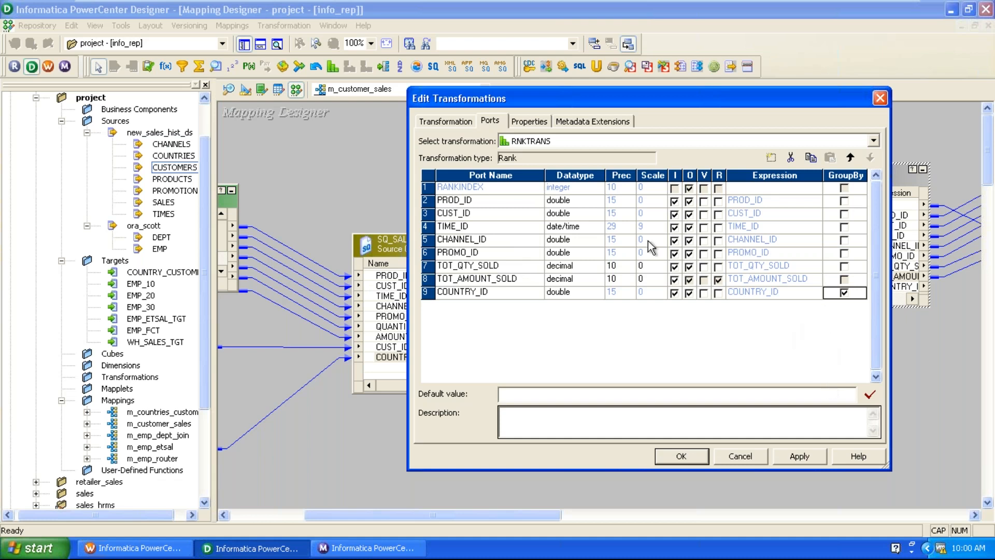
Set RNKTRANS Number of Ranks to 10 and confirm the changes.
click(533, 123)
click(632, 210)
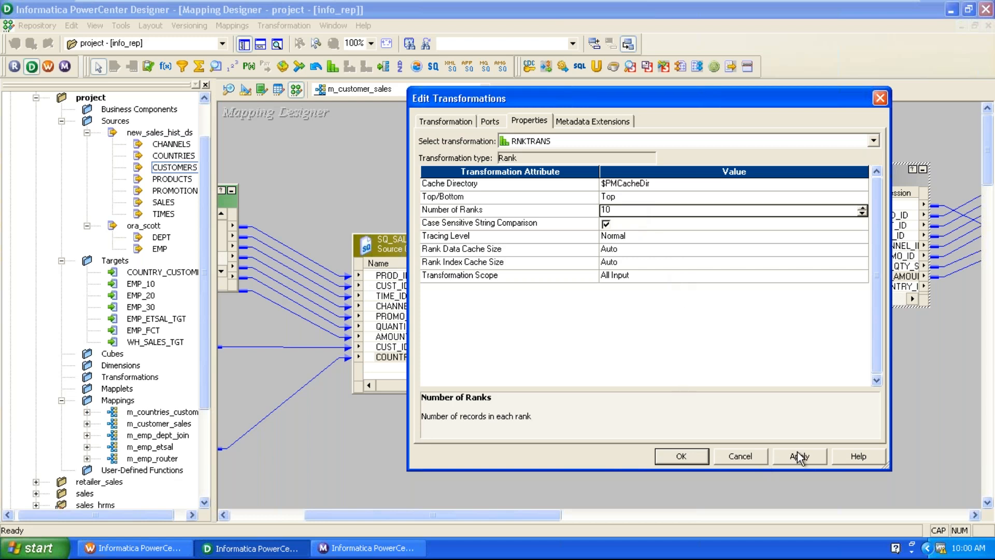
click(695, 456)
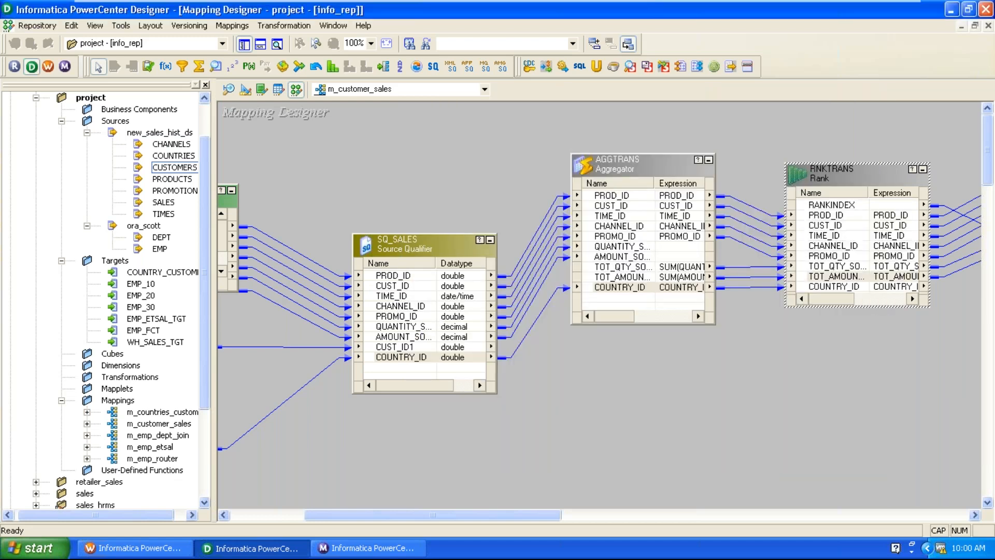
click(661, 461)
Connect RNKTRANS COUNTRY_ID to WH_SALES_TGT COUNTRY_ID and save m_customer_sales with Ctrl+S.
drag(451, 514, 586, 495)
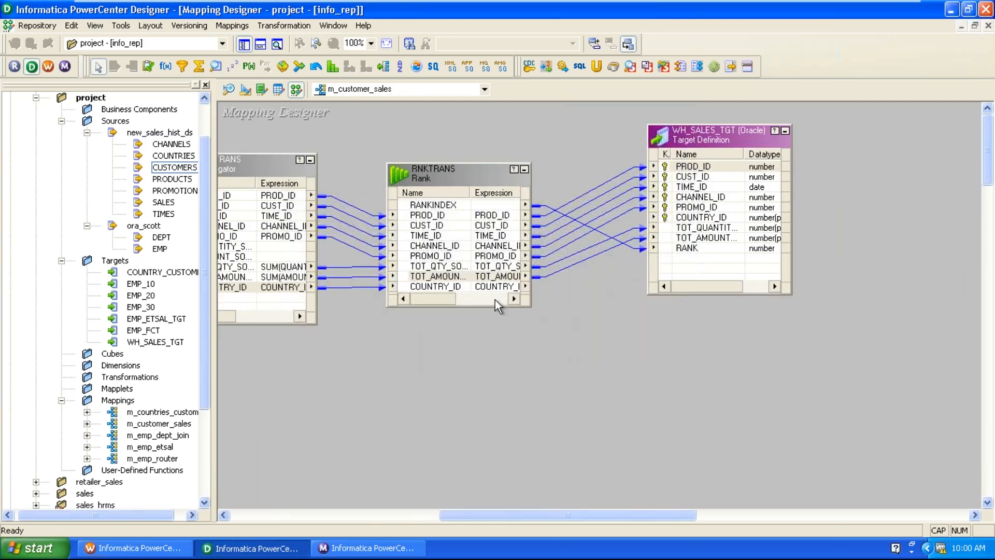
click(690, 218)
click(451, 278)
drag(454, 289, 692, 220)
click(584, 394)
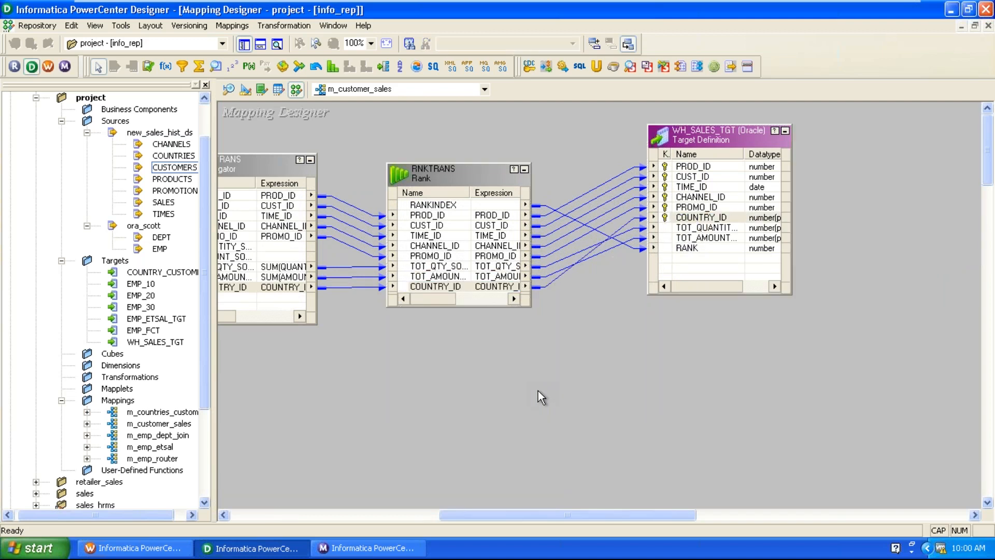
key(ctrl+s)
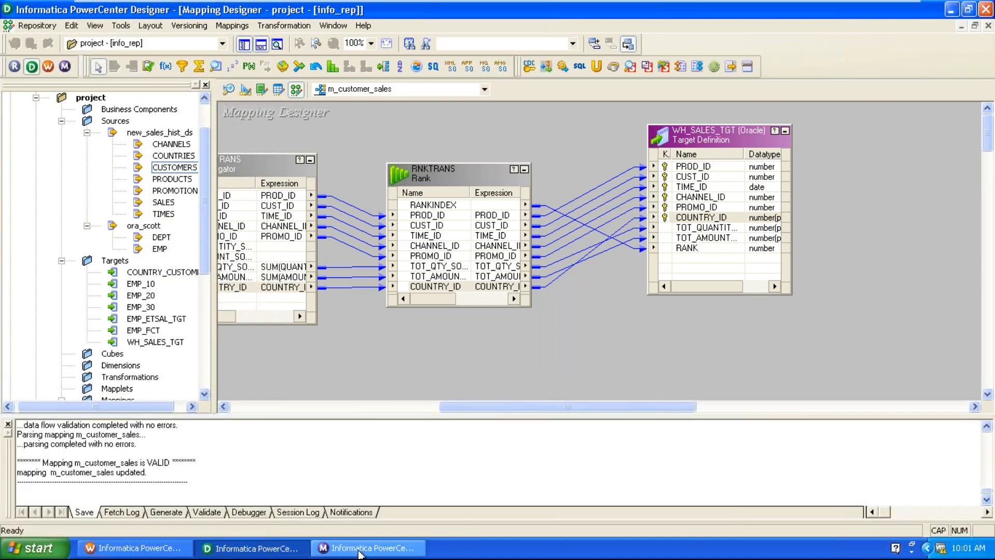
Start wf_m_customer_sales from Workflow Manager and select its new session run in Workflow Monitor.
click(361, 549)
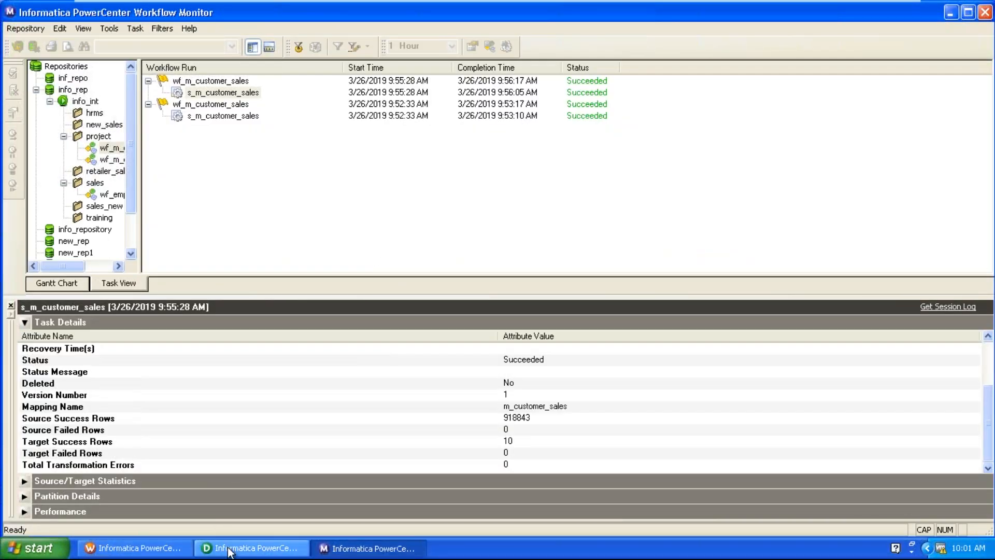
click(175, 549)
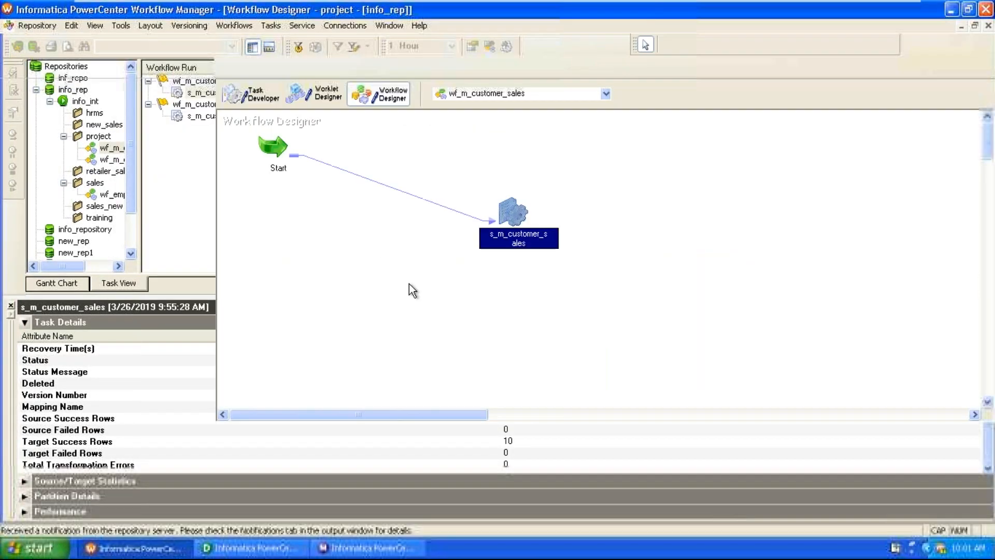
click(234, 24)
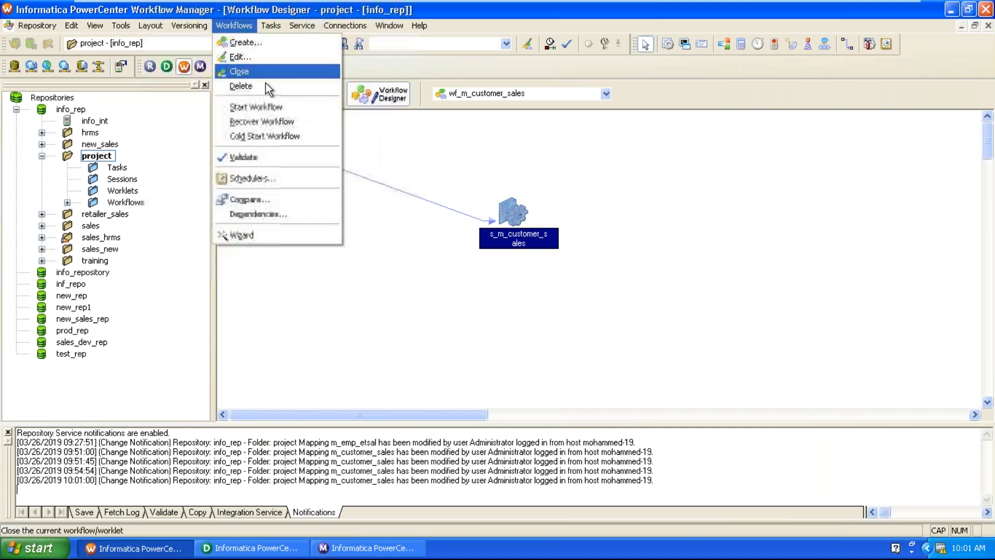
click(266, 106)
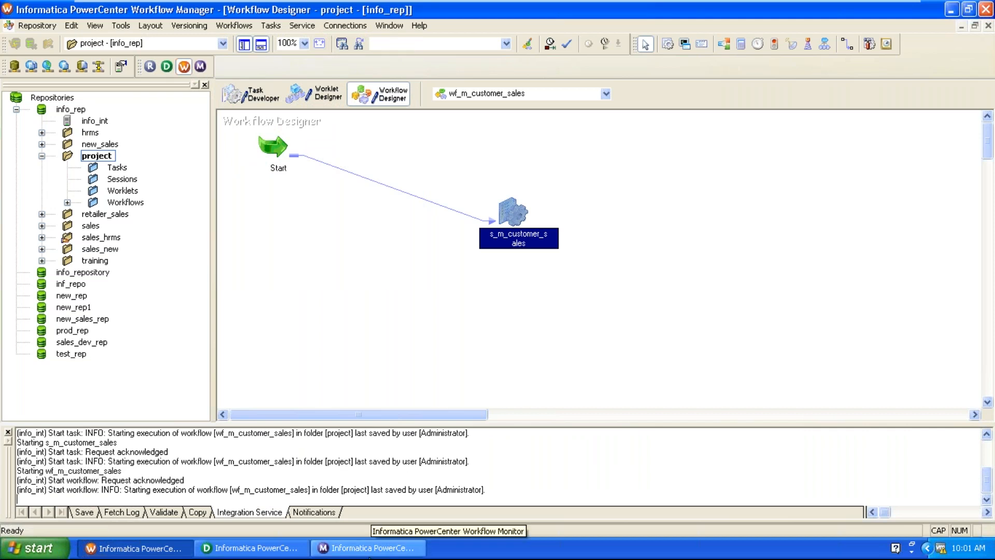
click(372, 550)
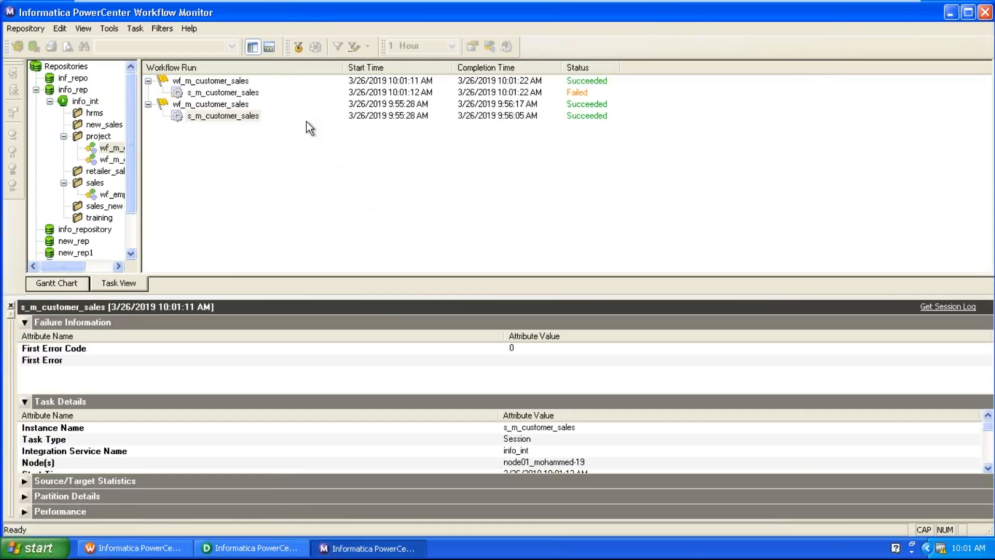
click(252, 94)
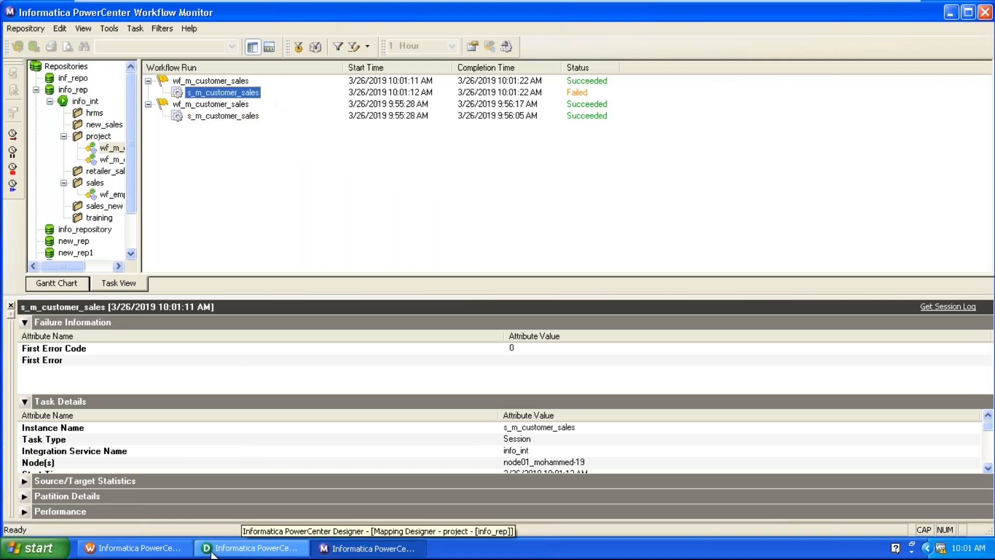
Scroll the failed session's task details down to its TM_6795 impacted status message.
click(400, 460)
scroll(399, 460, down, 2)
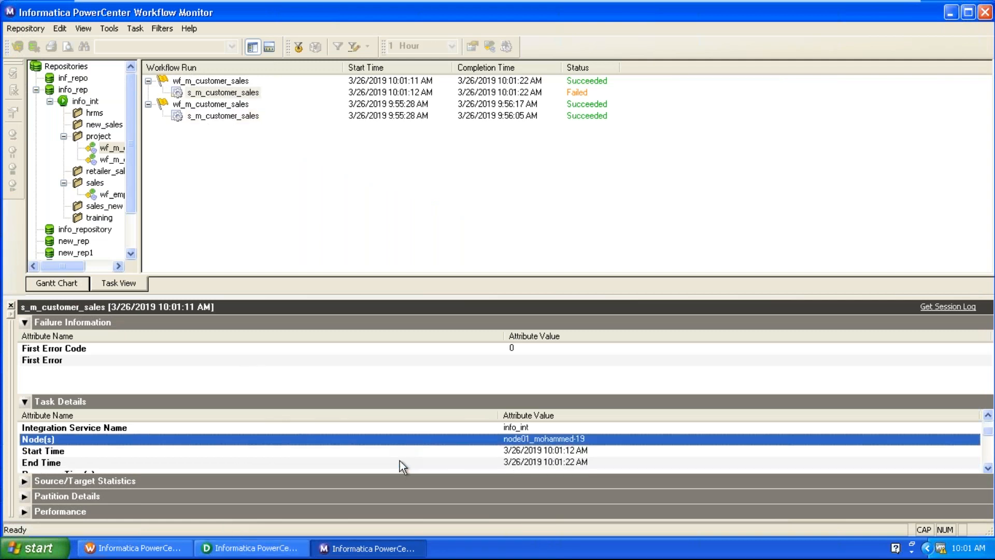
scroll(400, 460, down, 1)
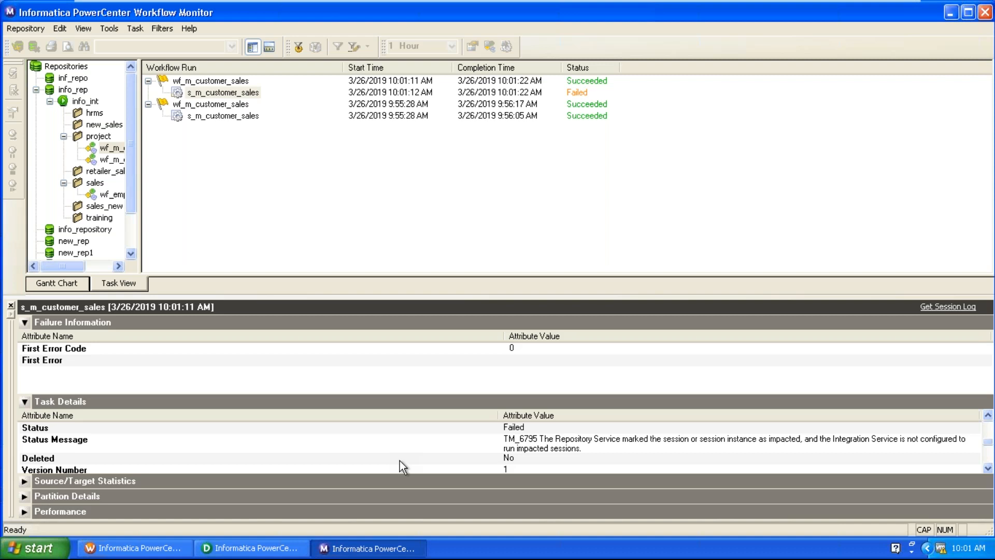
Refresh the s_m_customer_sales session's mapping in Workflow Manager.
click(182, 553)
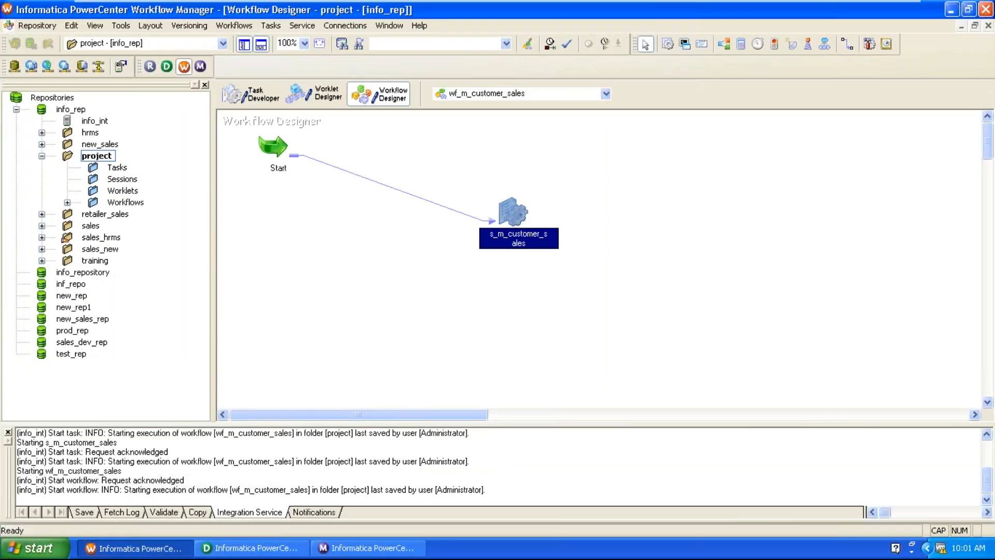
right_click(512, 236)
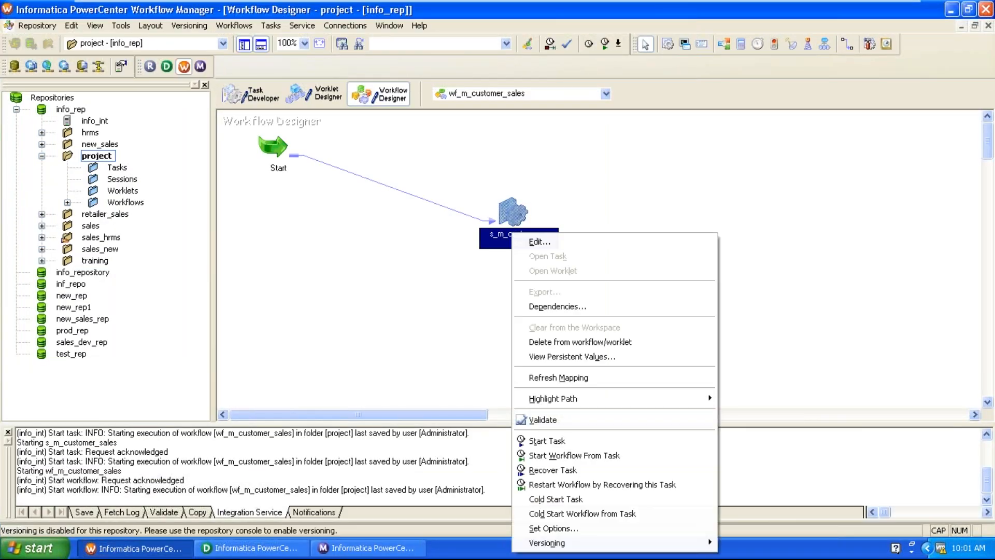
click(538, 379)
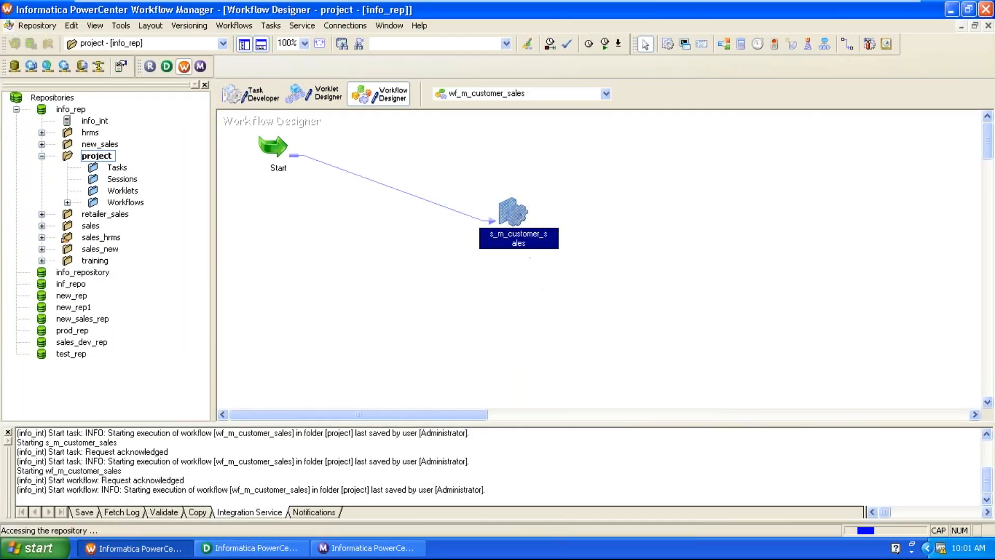
Review the session's SQ_SALES and WH_SALES_TGT settings and save wf_m_customer_sales.
double_click(512, 213)
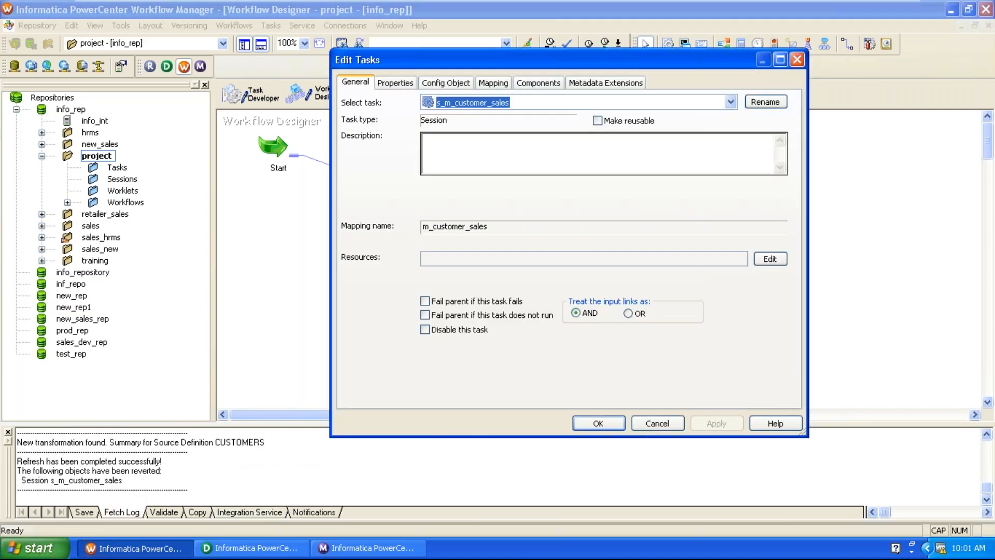
click(492, 82)
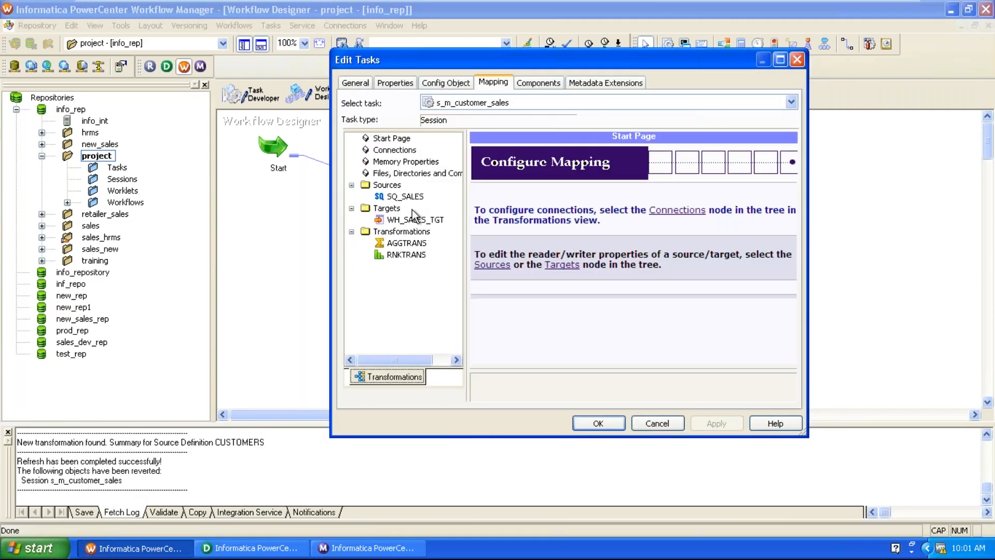
click(418, 197)
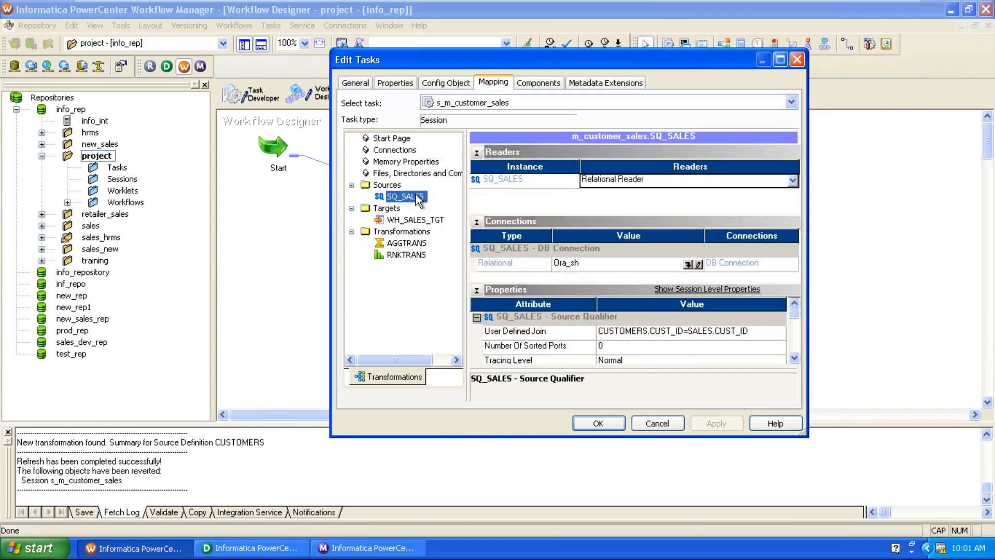
click(420, 220)
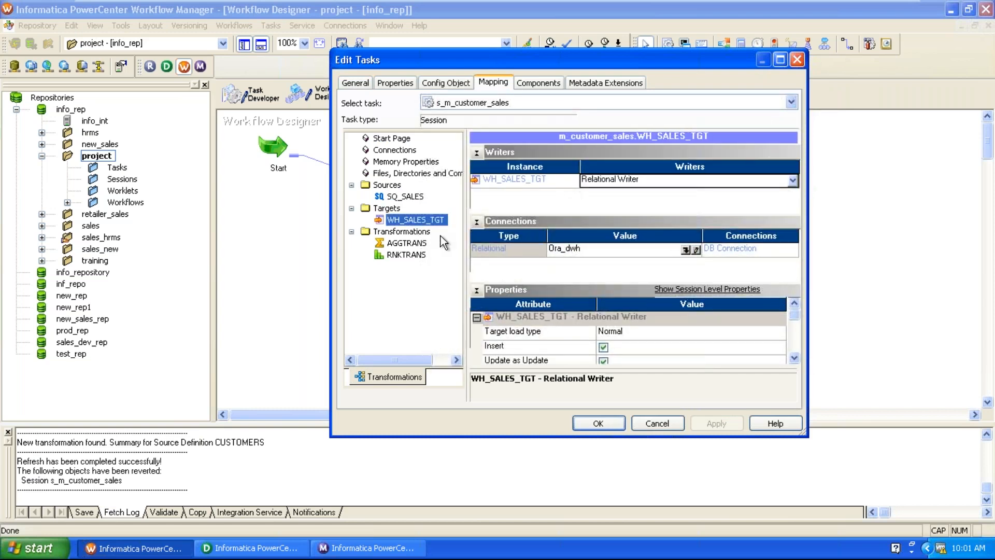
click(791, 354)
click(791, 354)
click(791, 354)
click(791, 353)
click(791, 354)
click(791, 354)
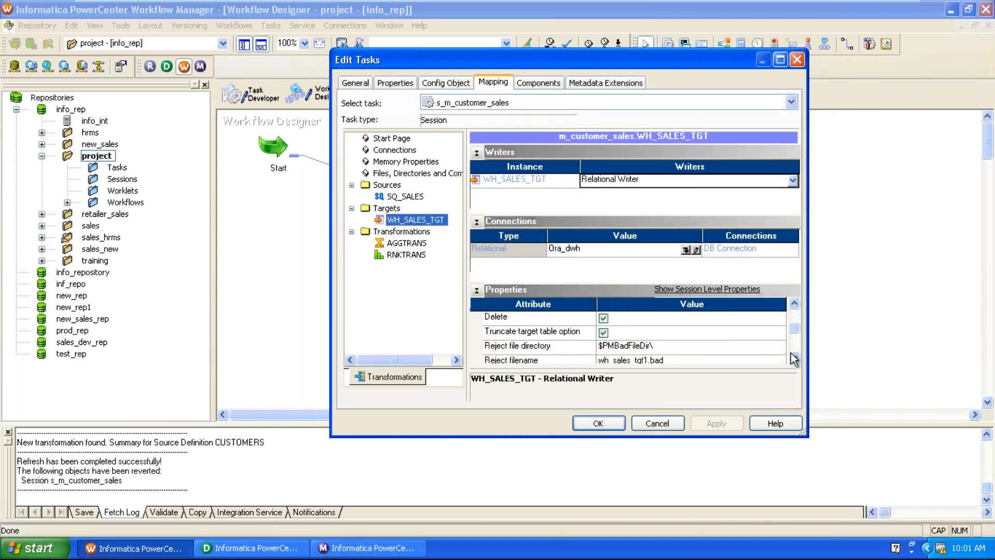
click(598, 422)
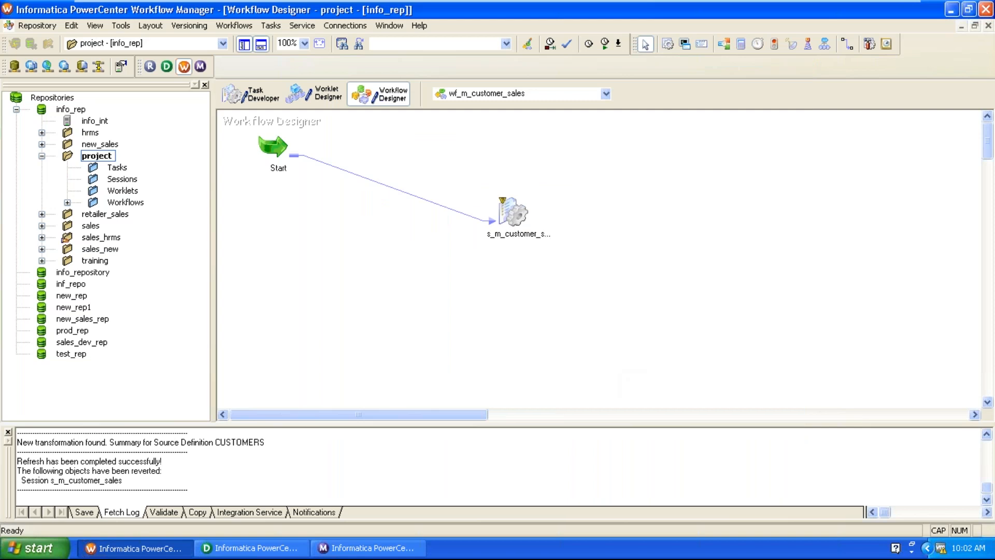
key(ctrl+s)
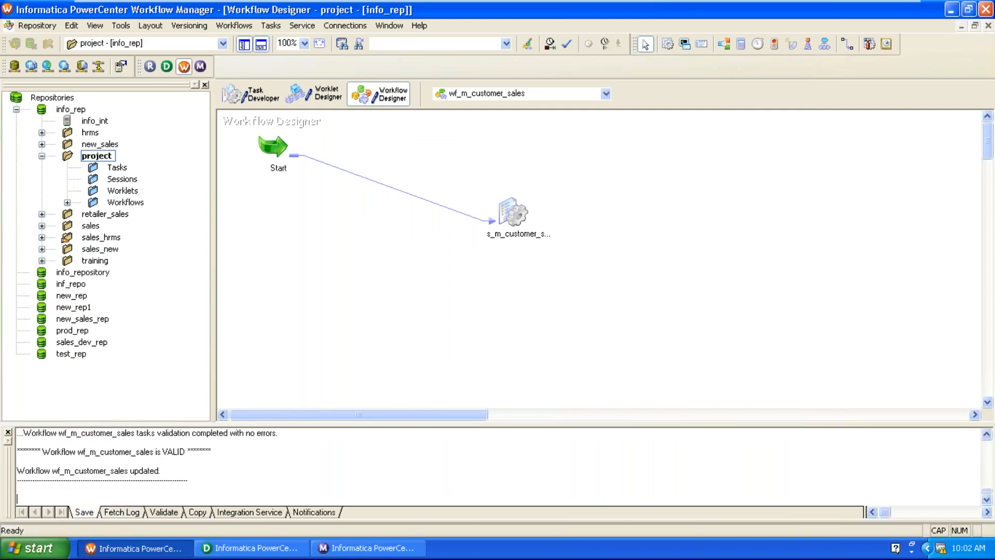
click(365, 555)
Rerun the failed s_m_customer_sales session and check its mapping name in Task Details.
right_click(243, 95)
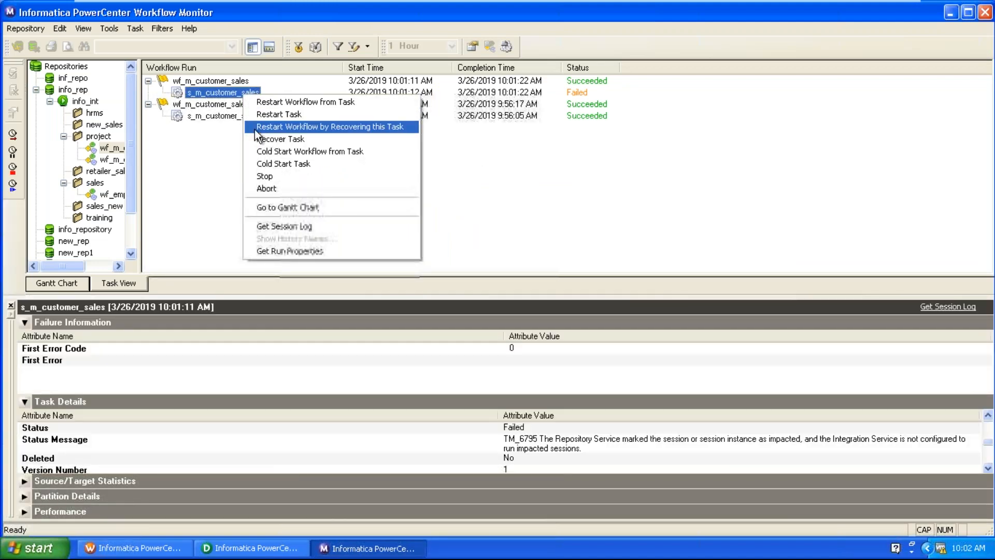
click(263, 116)
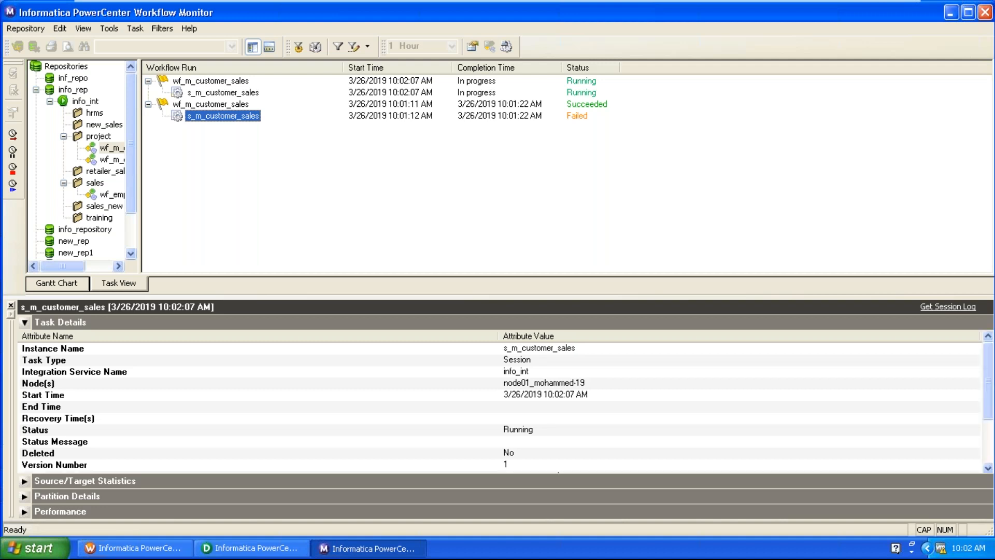
click(446, 418)
scroll(446, 420, down, 2)
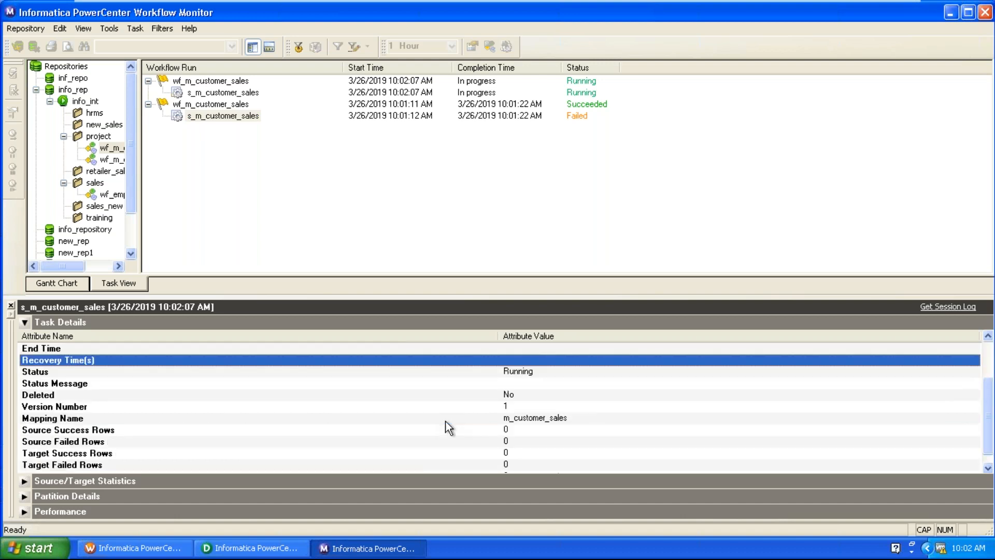
click(496, 407)
click(496, 419)
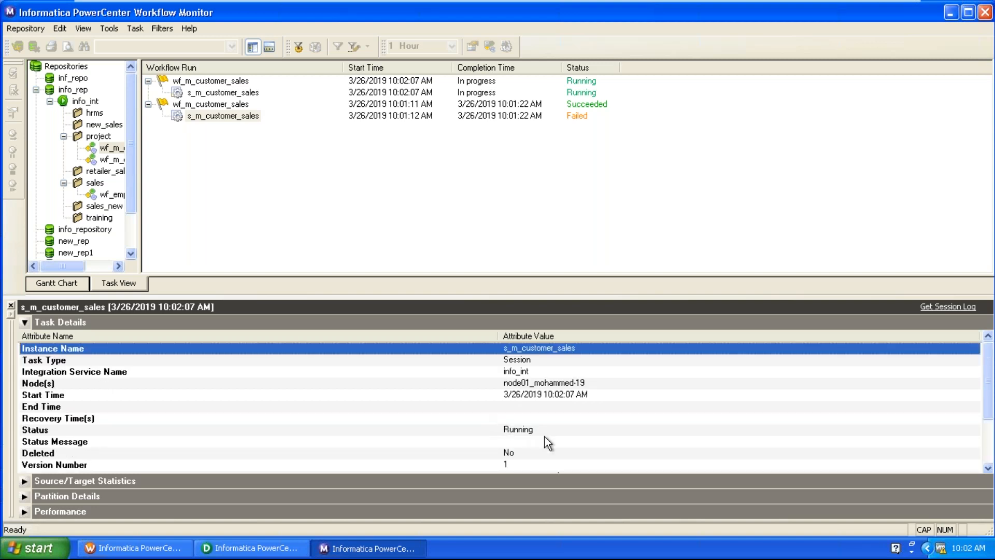
Track the growing source success row count as the session finishes.
scroll(545, 436, down, 2)
scroll(546, 436, down, 1)
click(542, 419)
scroll(542, 420, down, 2)
click(542, 418)
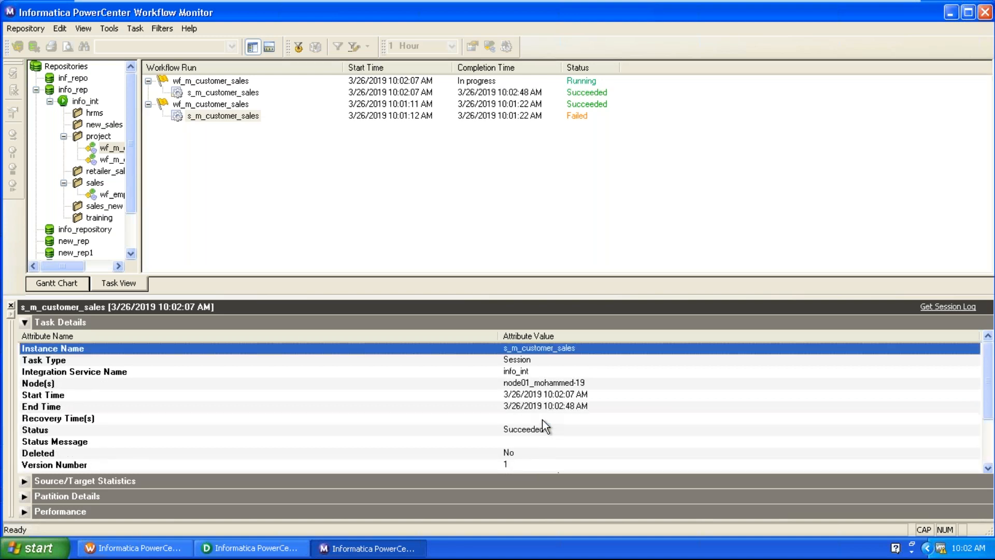
Verify 918843 source success rows and 152 target success rows, then return to Designer.
click(543, 420)
scroll(543, 421, down, 2)
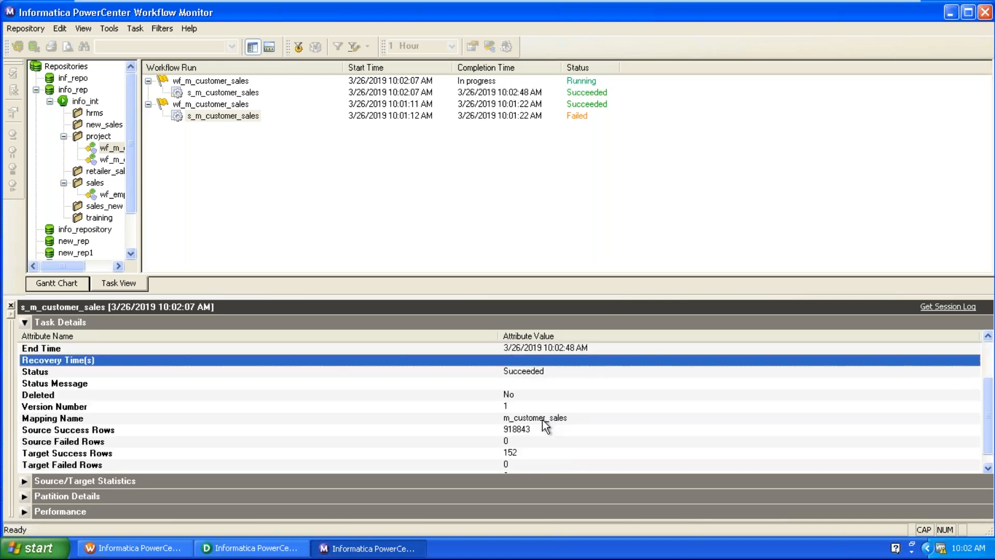
click(493, 432)
click(497, 441)
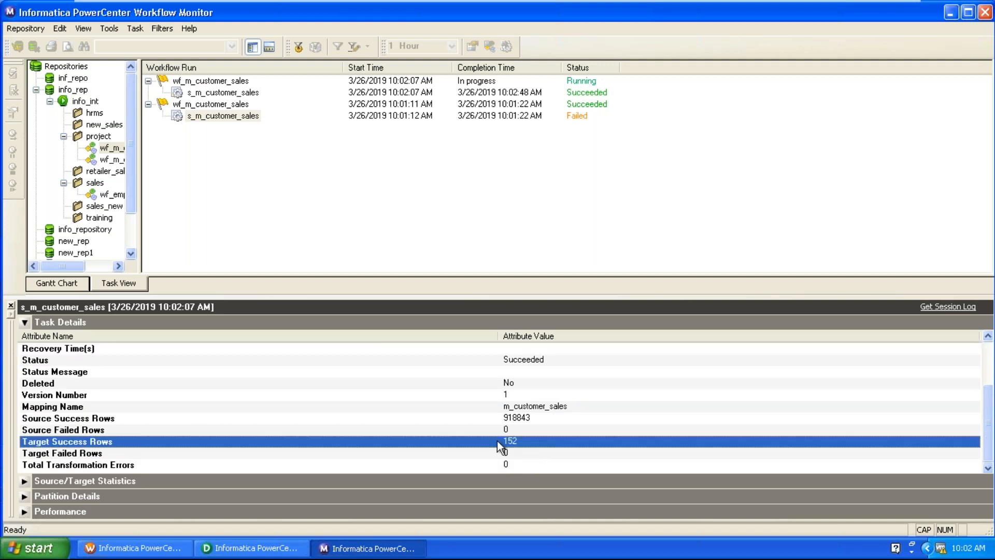
click(545, 424)
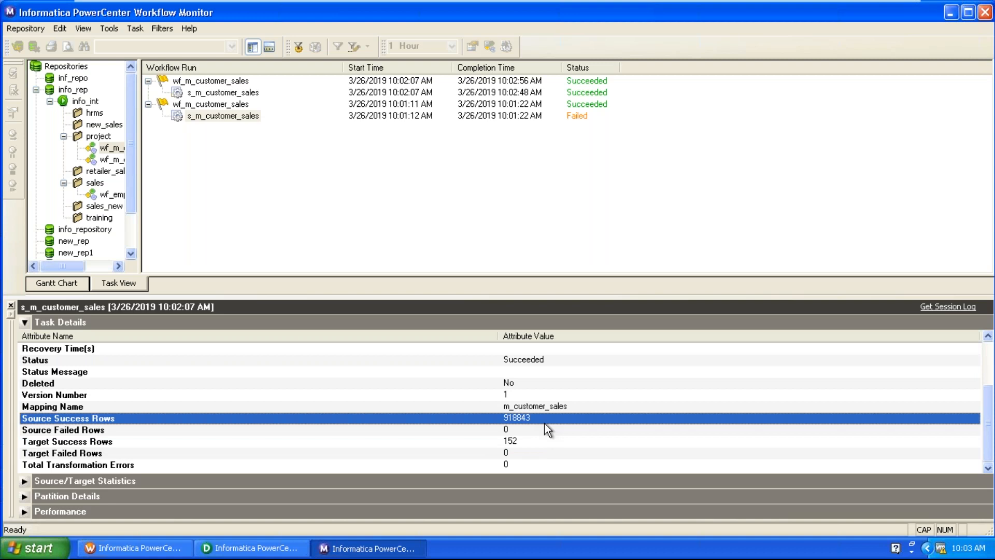
click(521, 440)
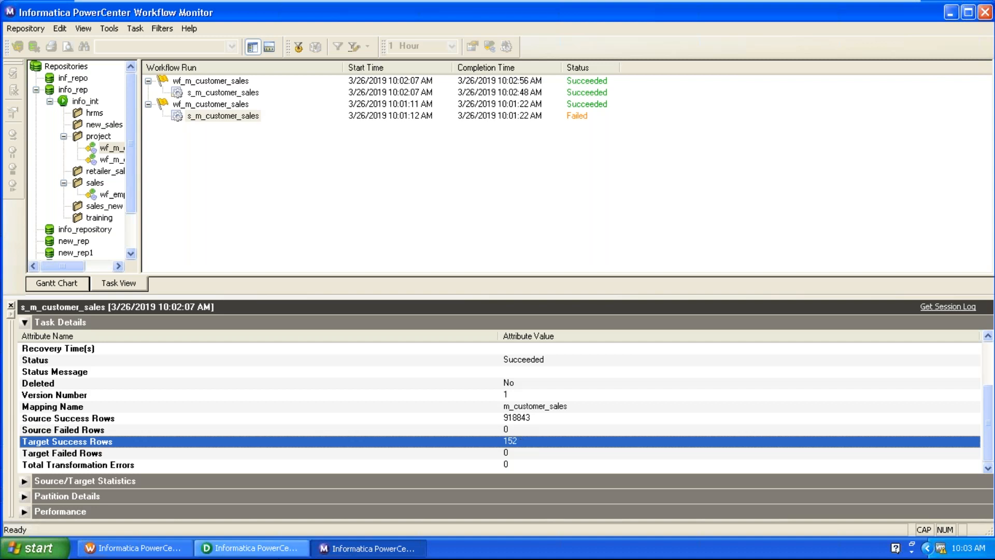
click(216, 549)
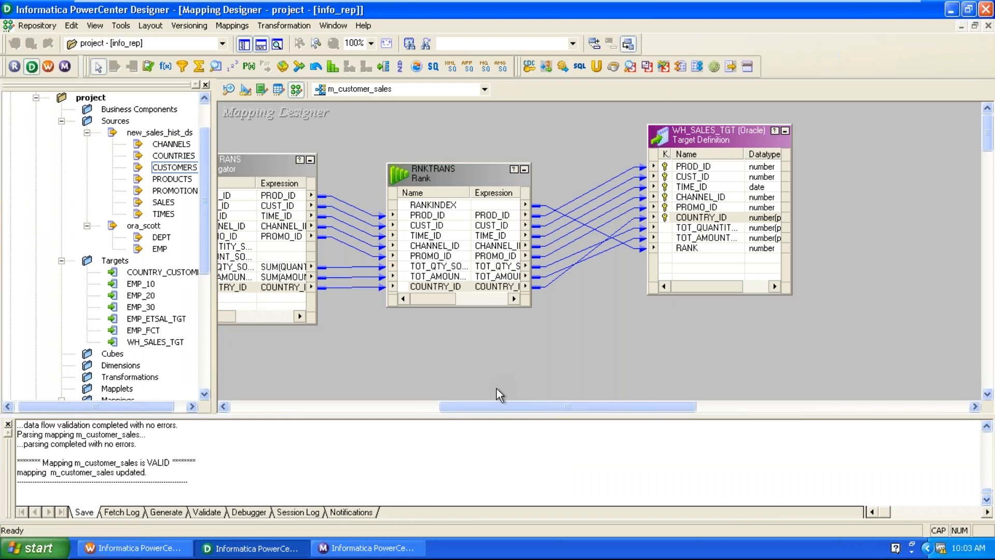
Scroll the canvas to WH_SALES_TGT and bring up its Preview Data action.
drag(517, 409, 409, 414)
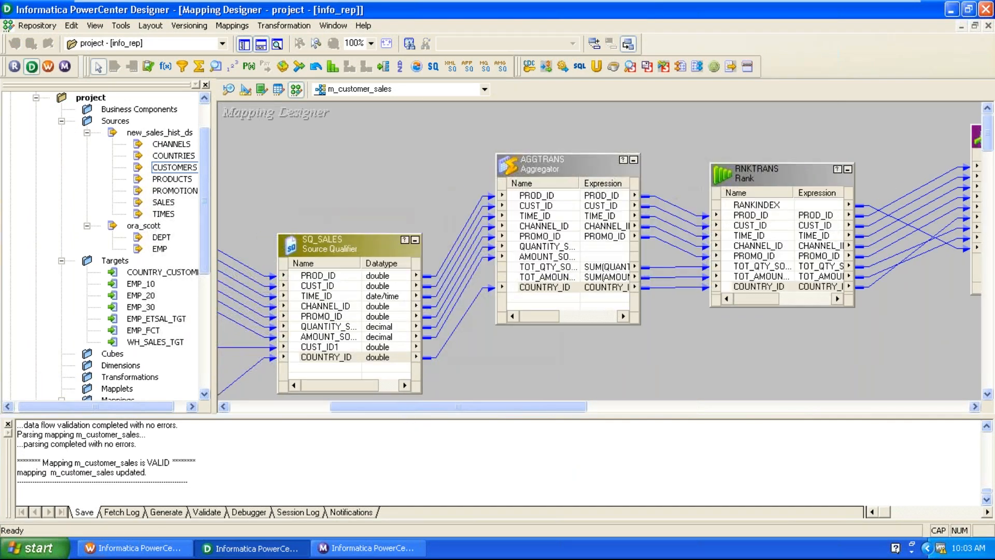
drag(527, 407, 573, 407)
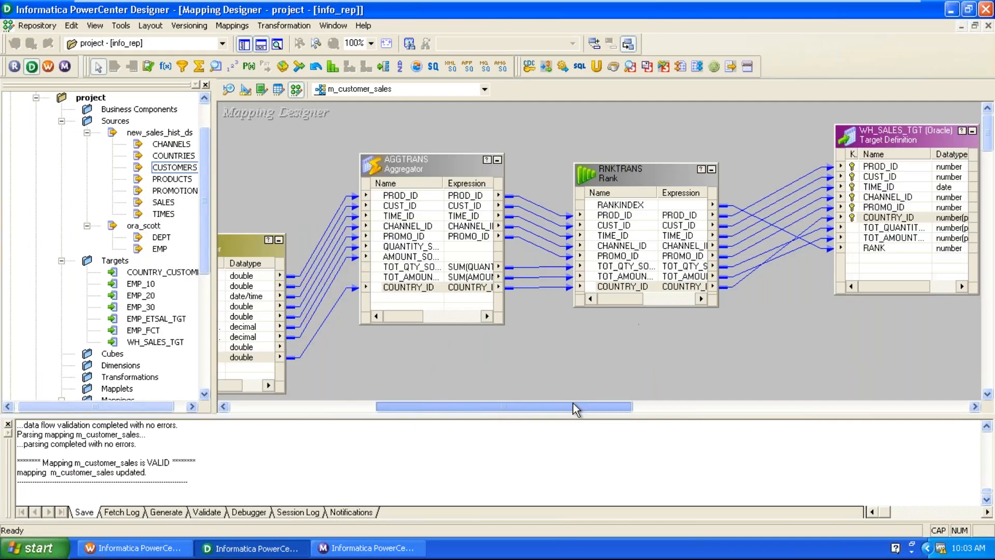
right_click(868, 143)
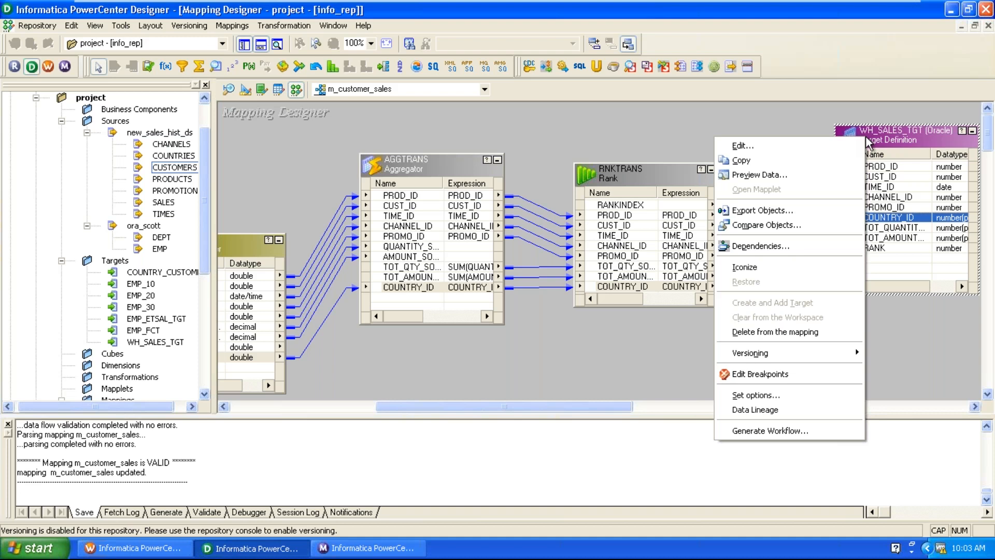
Open the WH_SALES_TGT data preview and connect with the database password.
click(783, 176)
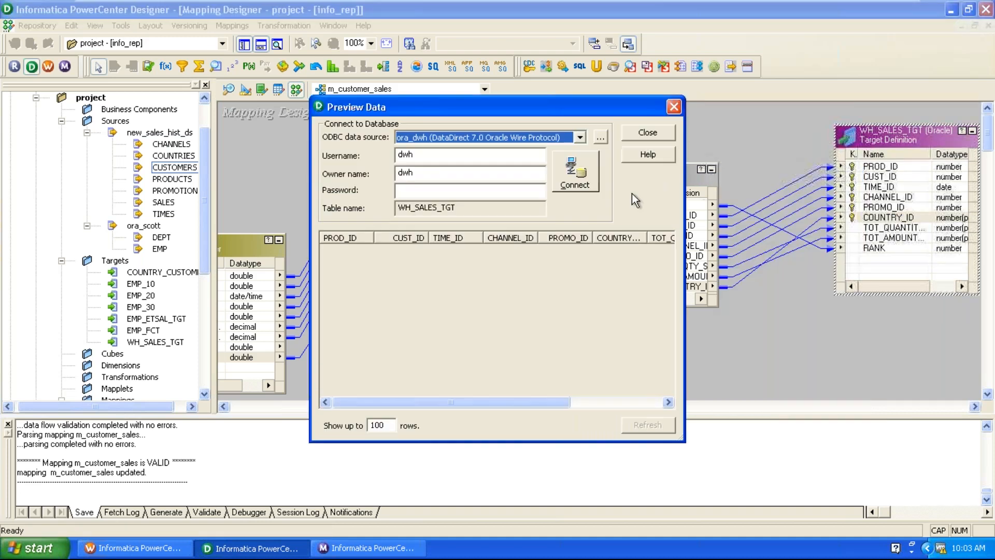
click(399, 190)
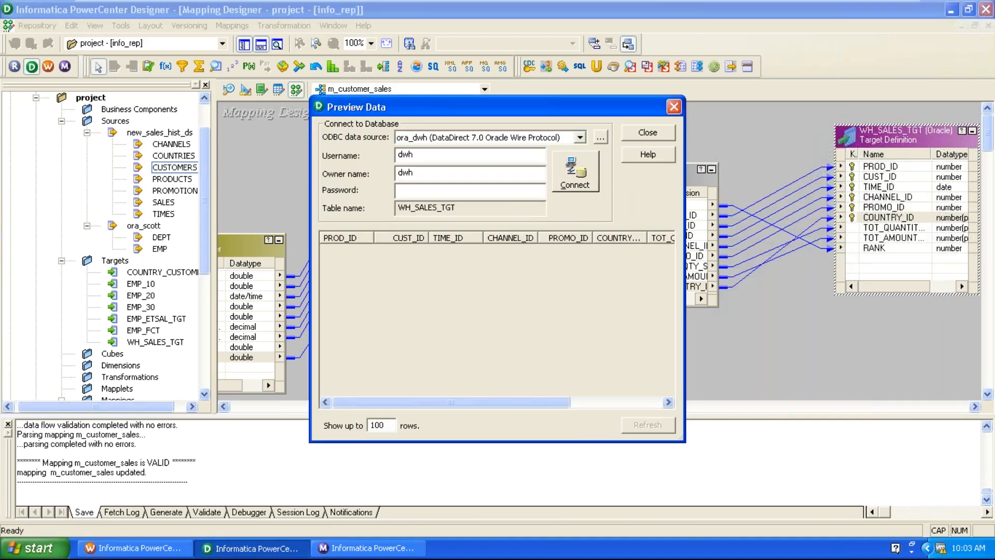
text(dwh)
key(Return)
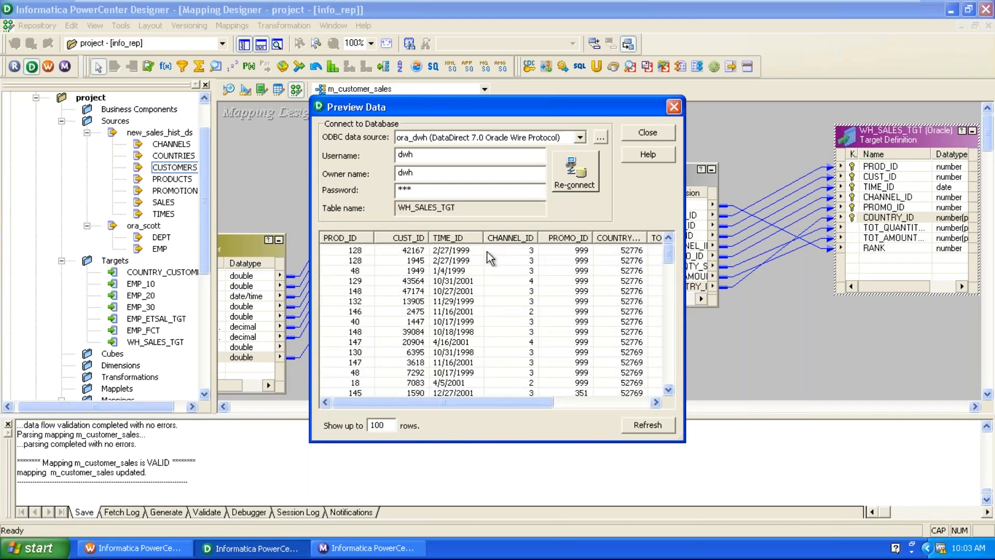
Inspect the loaded rows through the rank 10 row for country 52776.
click(441, 311)
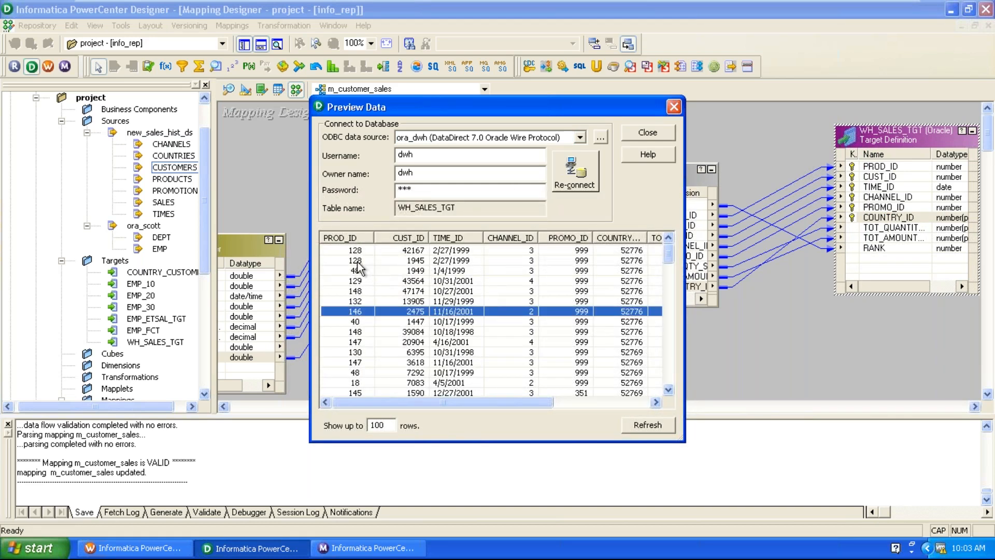
click(379, 260)
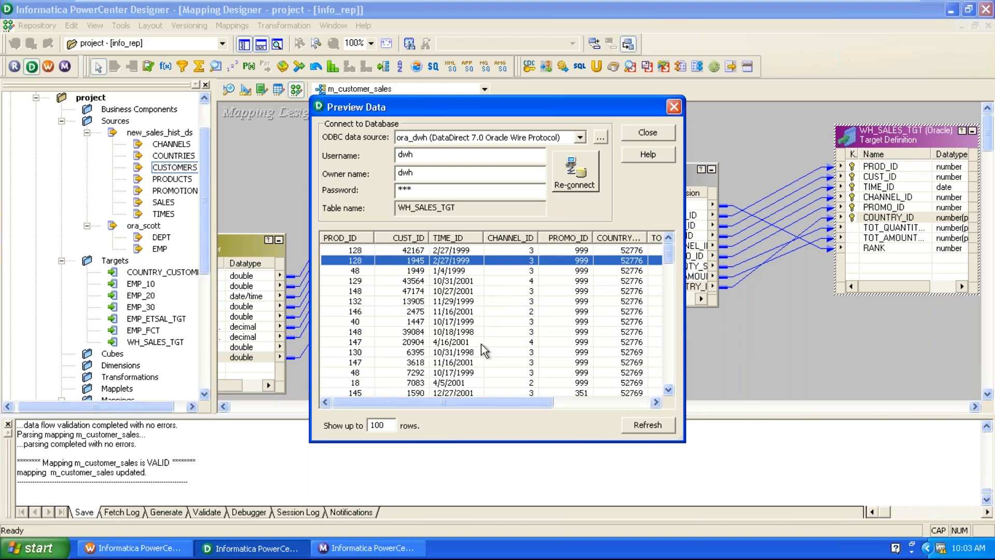
drag(481, 402, 637, 404)
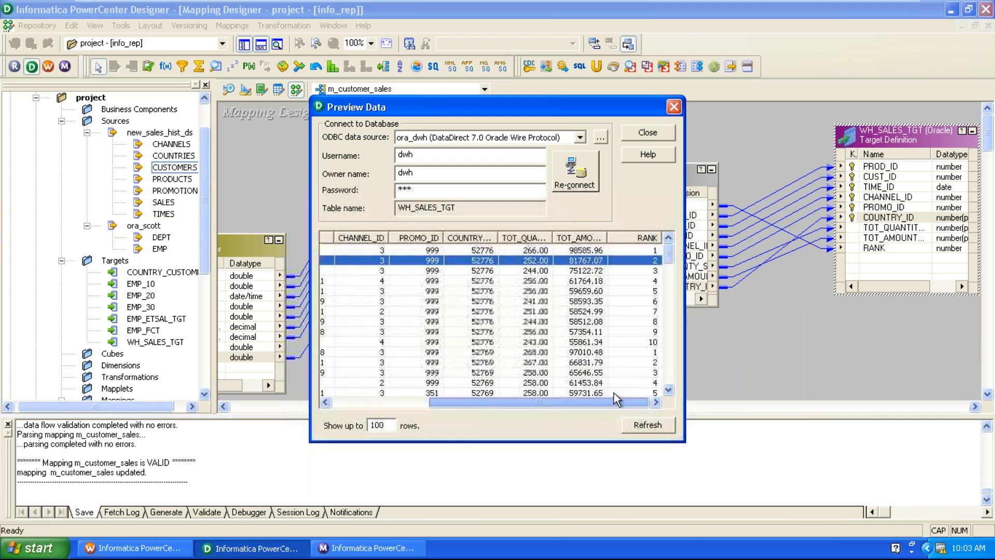
click(657, 342)
scroll(657, 342, down, 3)
scroll(657, 374, down, 6)
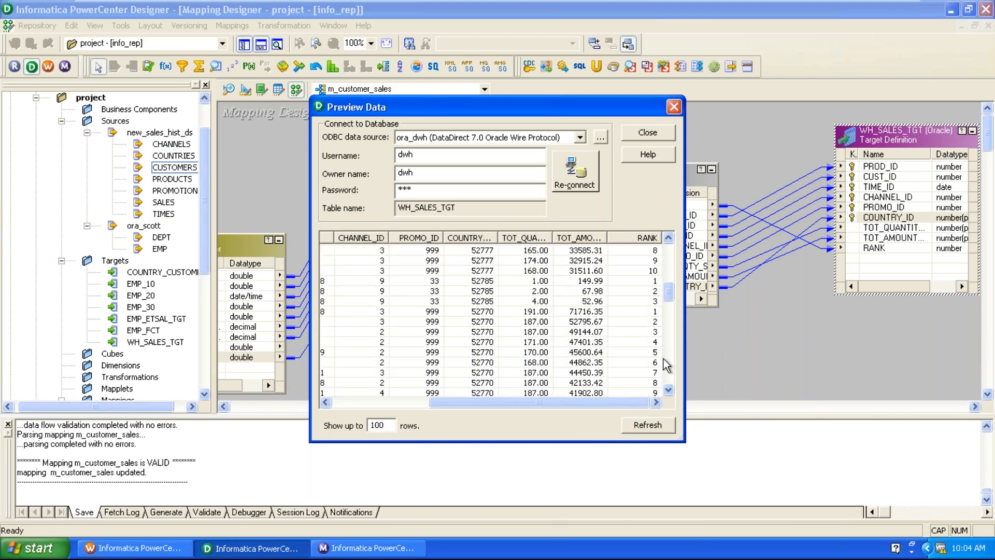
scroll(666, 382, down, 5)
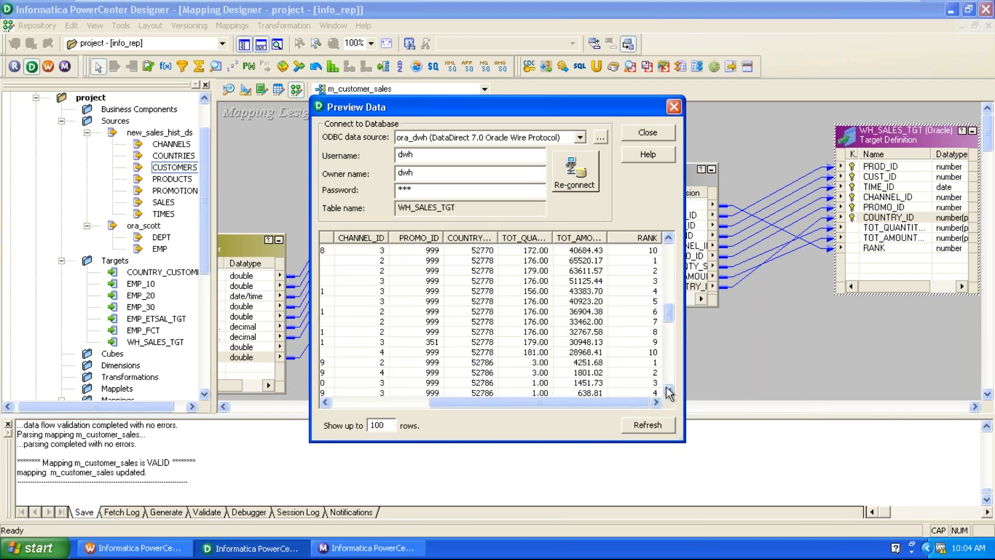
scroll(669, 391, down, 3)
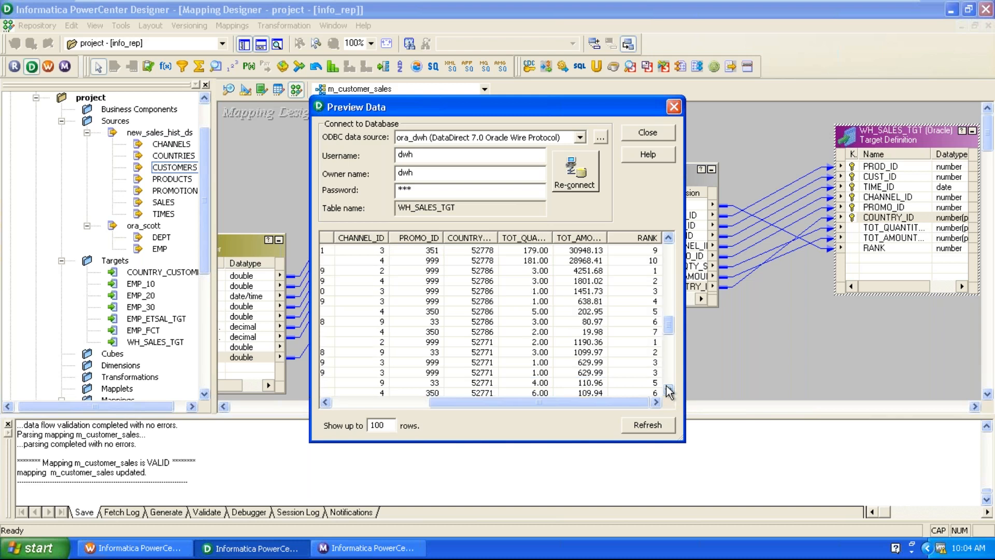
Check country 52786's rows, including rank 1 and the 19.98 amount, then close the preview.
click(649, 342)
click(659, 271)
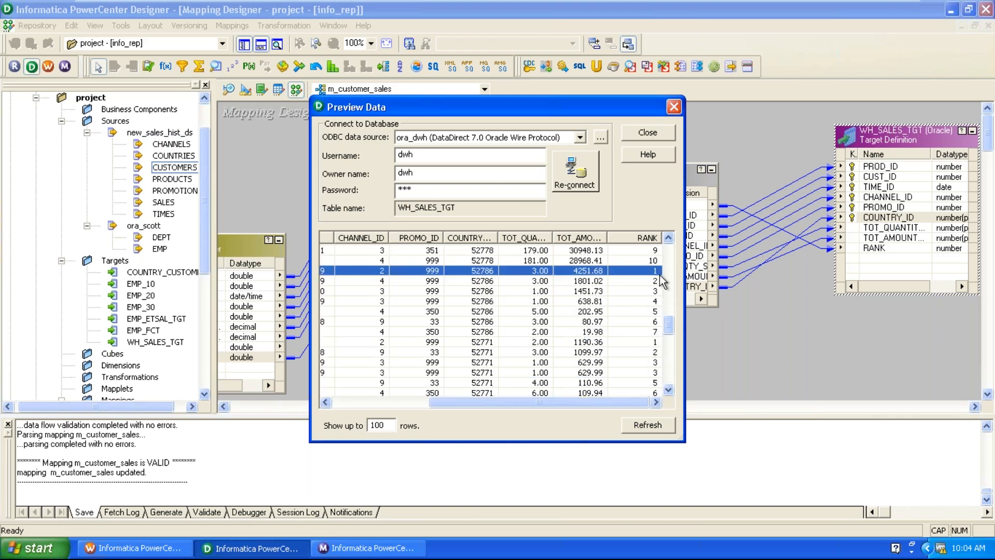
click(655, 332)
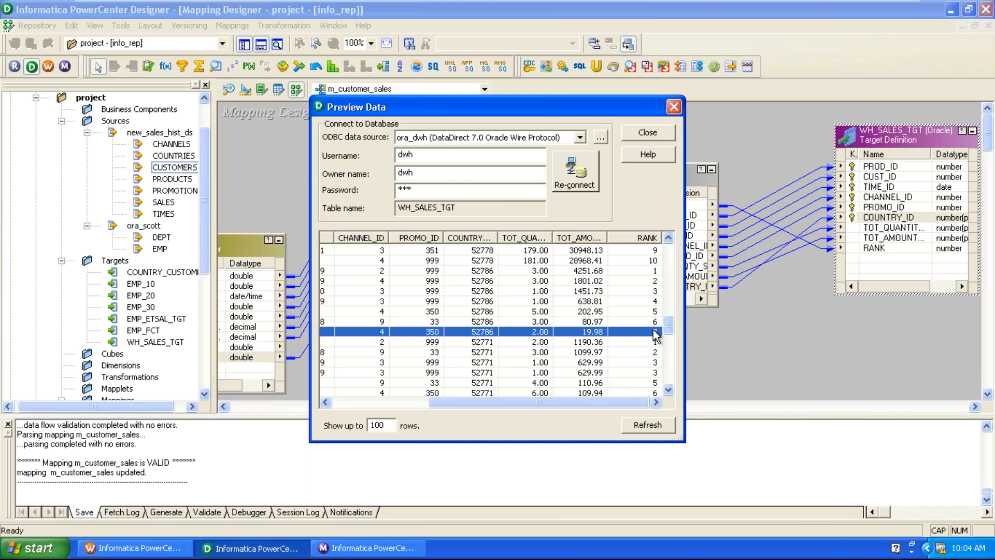
scroll(656, 335, down, 4)
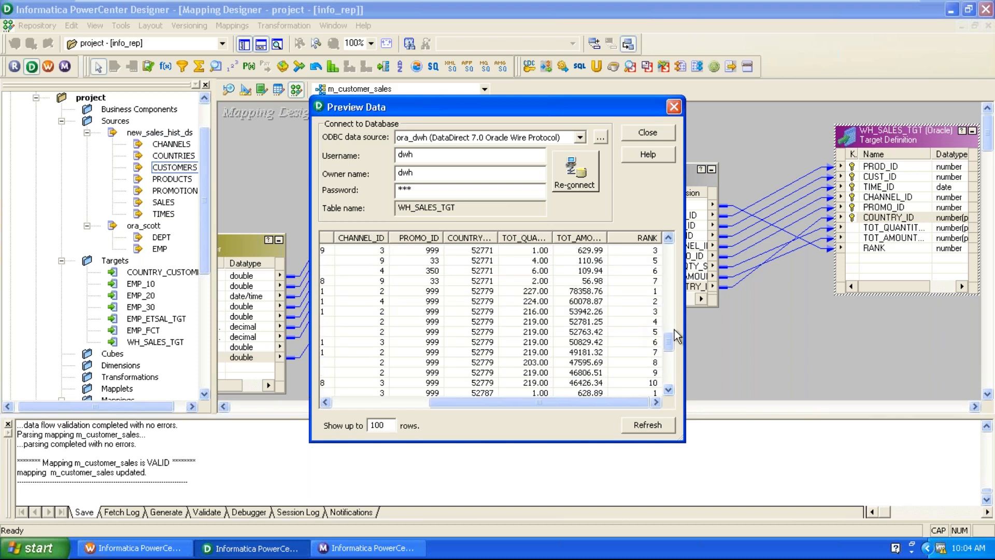
click(648, 132)
Shift RNKTRANS up and right toward WH_SALES_TGT, then select AGGTRANS.
drag(636, 177, 654, 145)
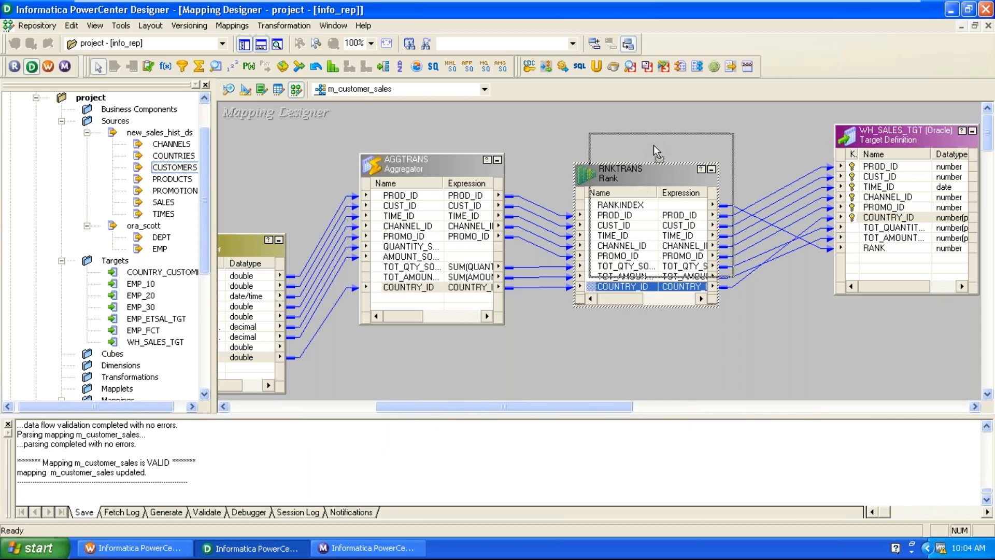
click(434, 171)
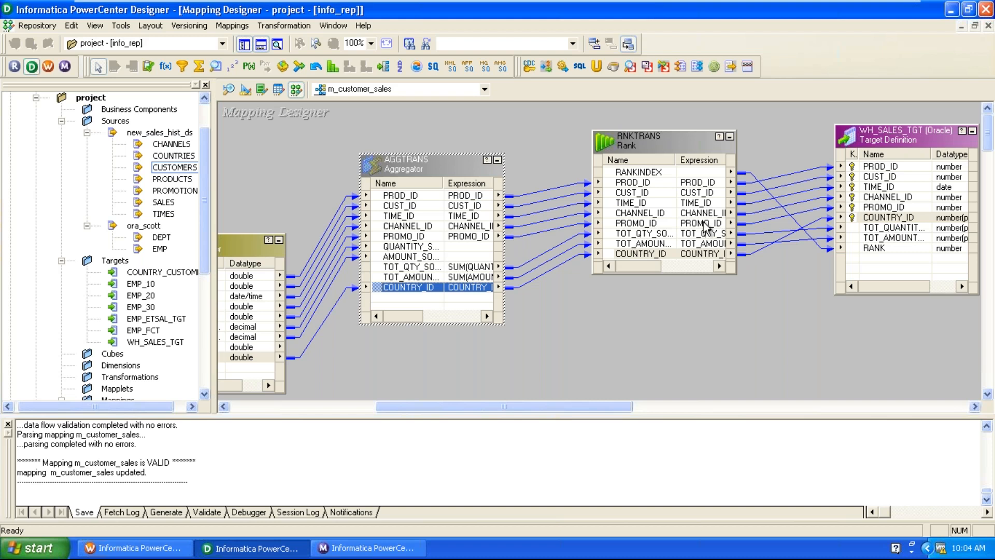
drag(624, 409, 536, 413)
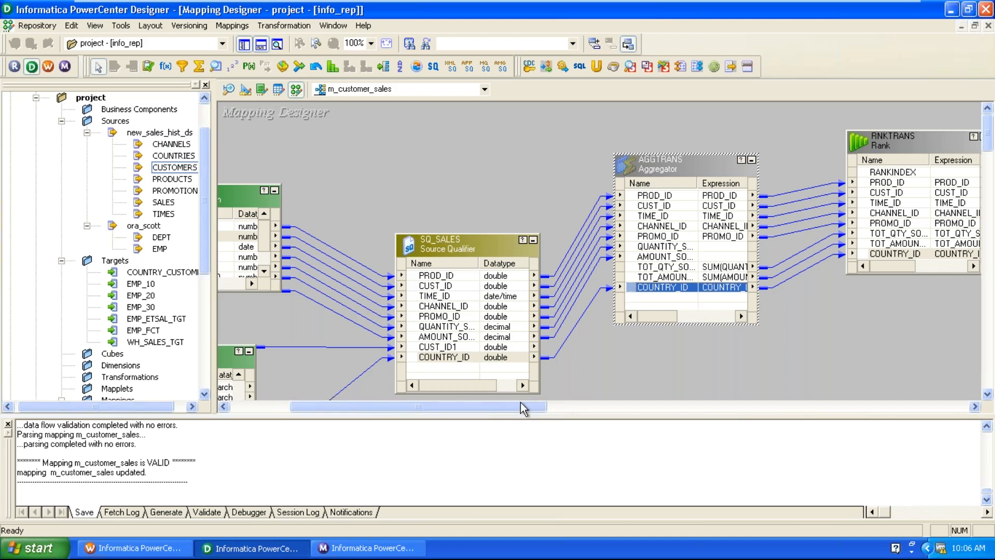
Scroll the canvas toward WH_SALES_TGT and nudge AGGTRANS slightly up and right.
click(638, 405)
click(638, 402)
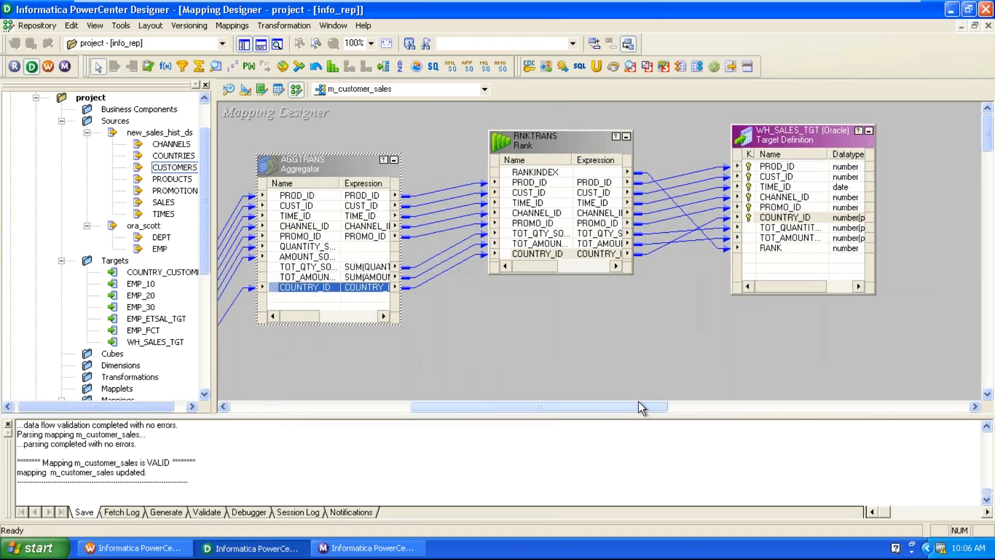
drag(639, 402, 601, 404)
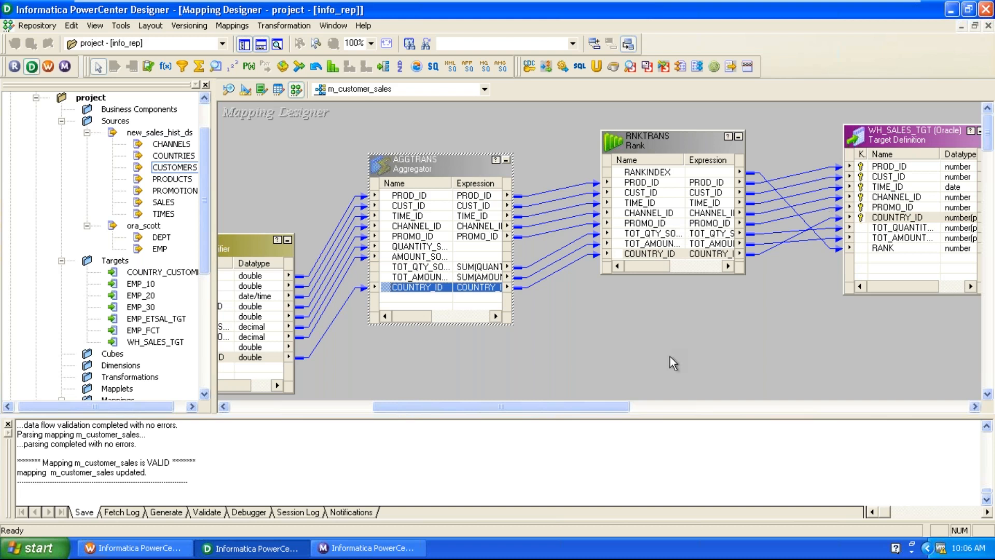
drag(574, 410, 679, 402)
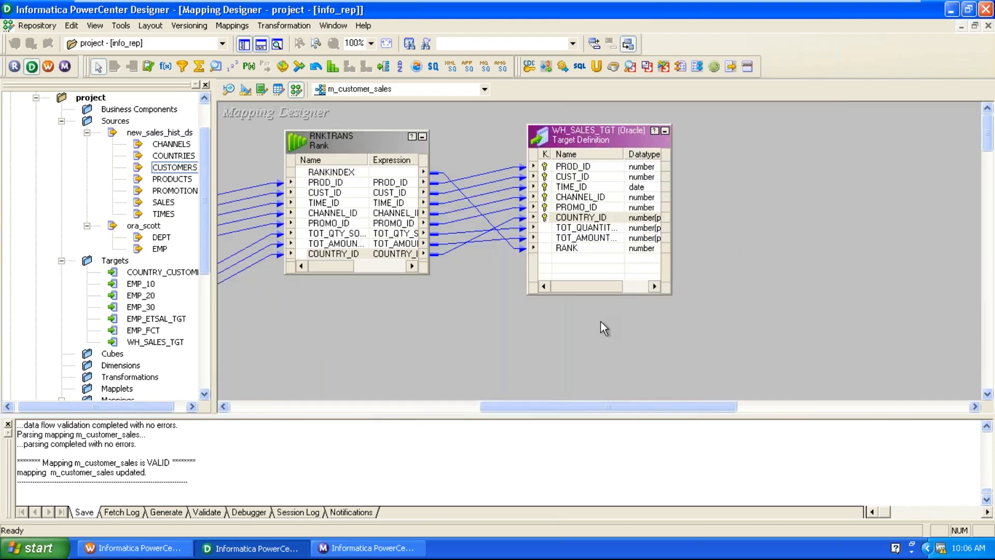
drag(610, 408, 524, 403)
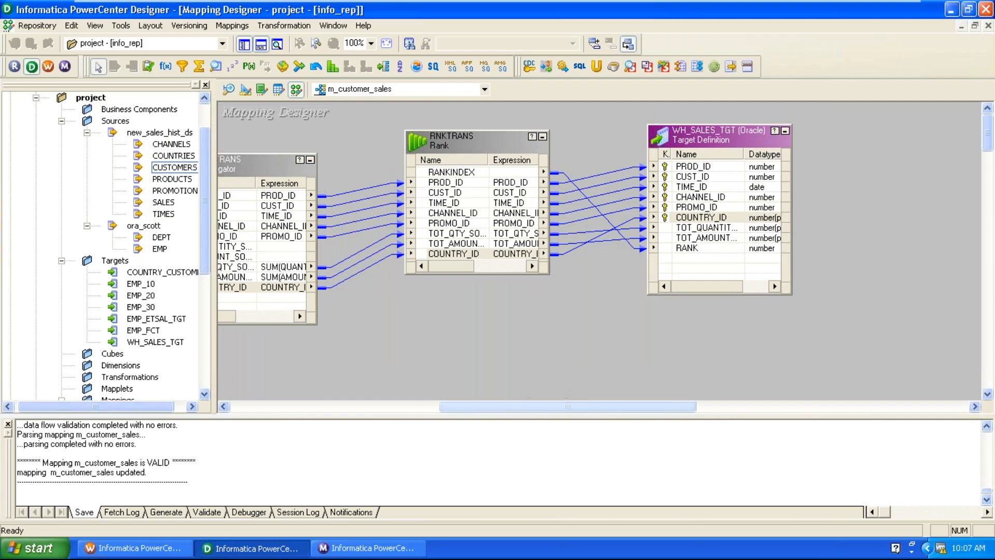
drag(288, 181, 311, 173)
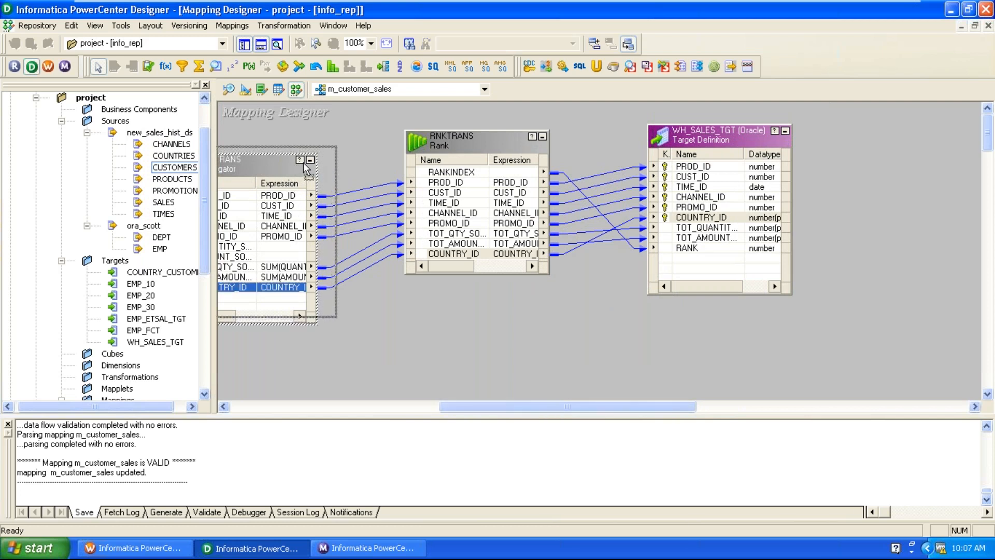
drag(489, 399, 457, 403)
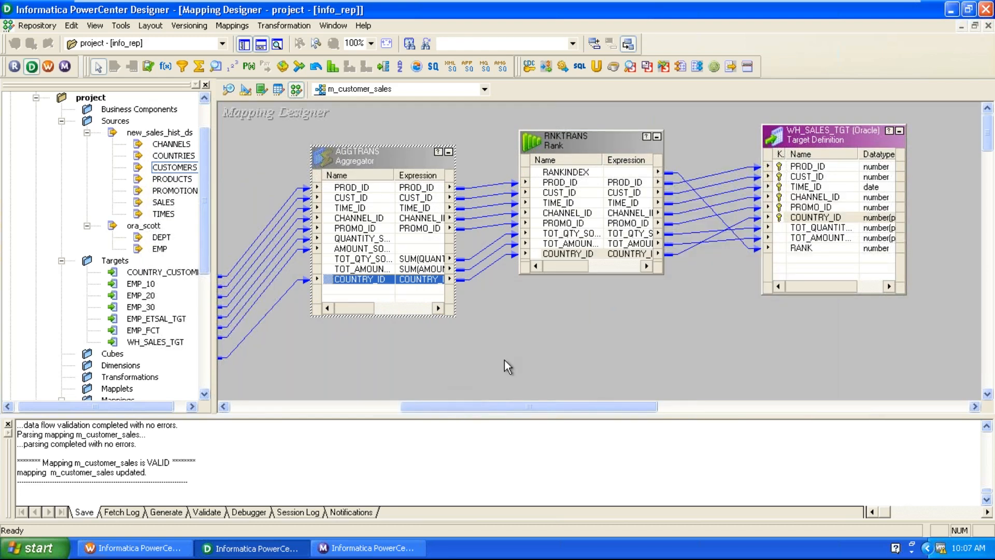
Deselect AGGTRANS and scroll the mapping left until SQ_SALES appears.
click(505, 398)
drag(482, 410, 448, 400)
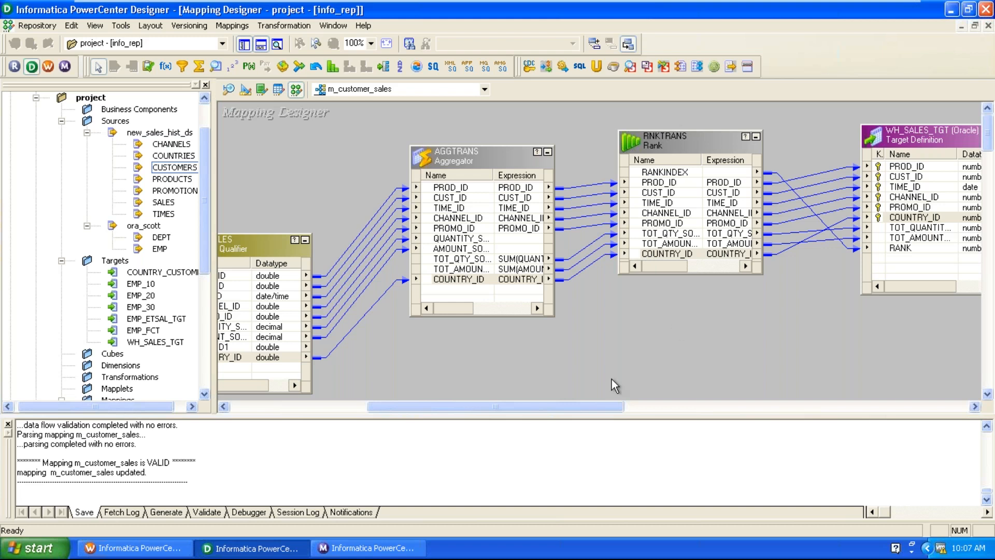
drag(525, 408, 450, 410)
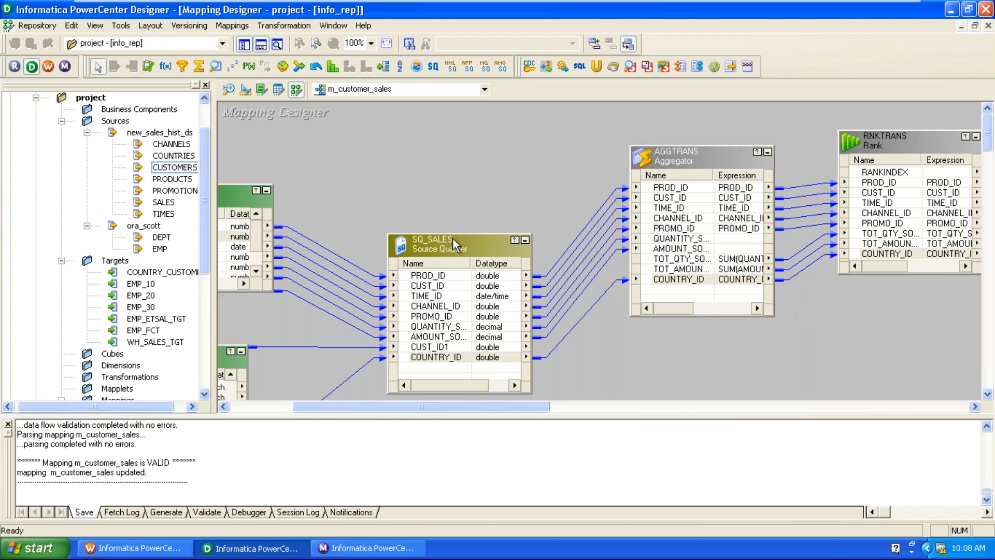
Raise SQ_SALES, scroll left, and reposition the CUSTOMERS source below SALES.
drag(456, 243, 454, 214)
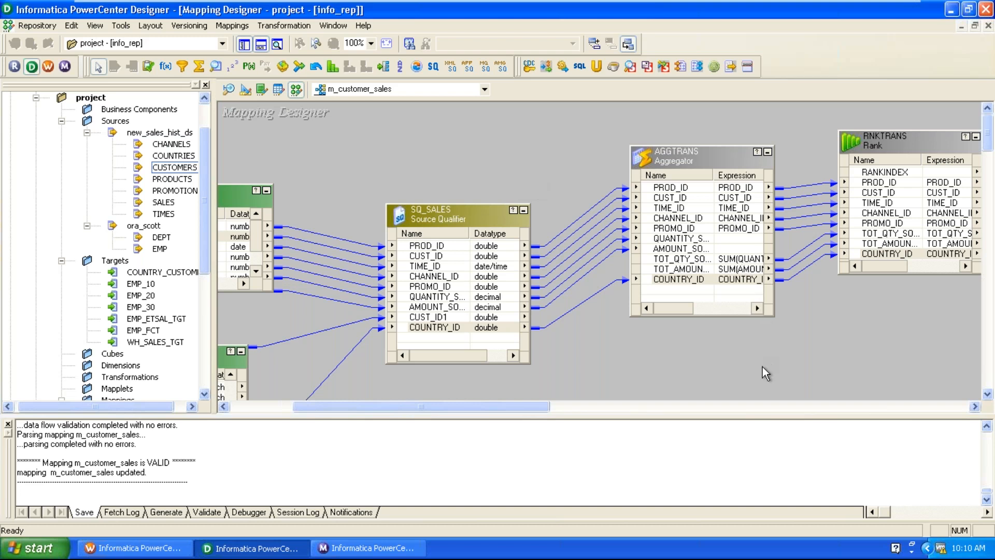
drag(506, 411, 444, 410)
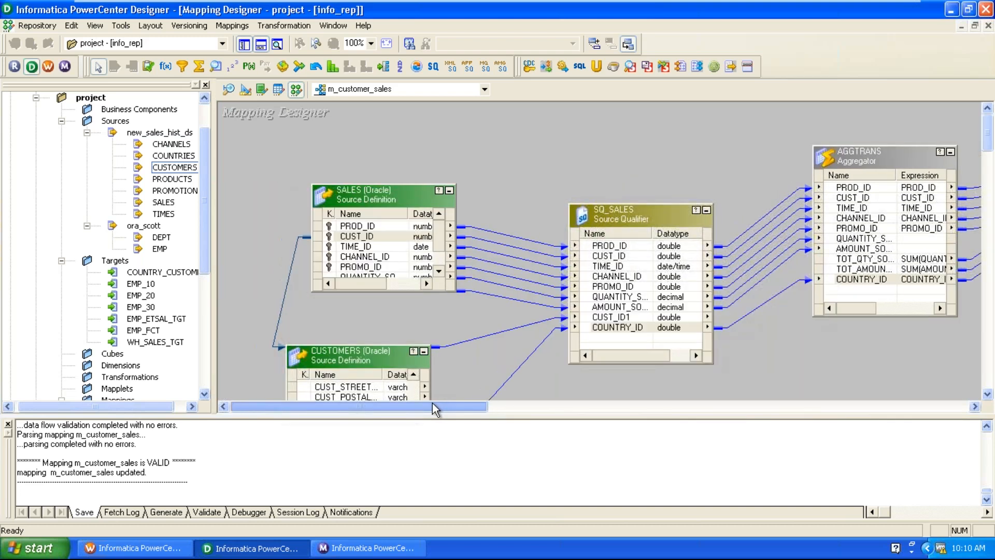
drag(399, 356, 421, 362)
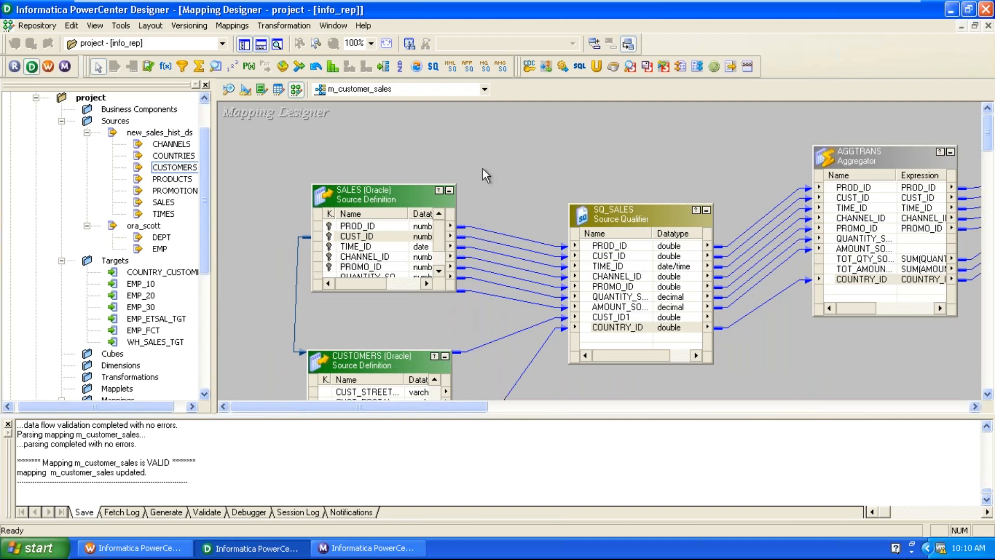
drag(387, 368, 381, 355)
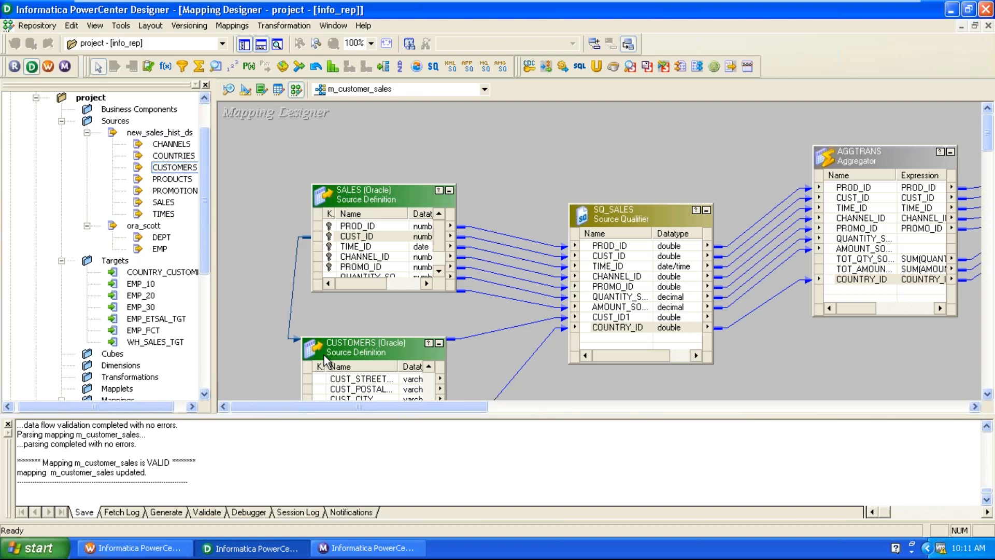
Select CUST_ID in SALES, shift CUSTOMERS slightly up and right, then clear the selection.
click(414, 237)
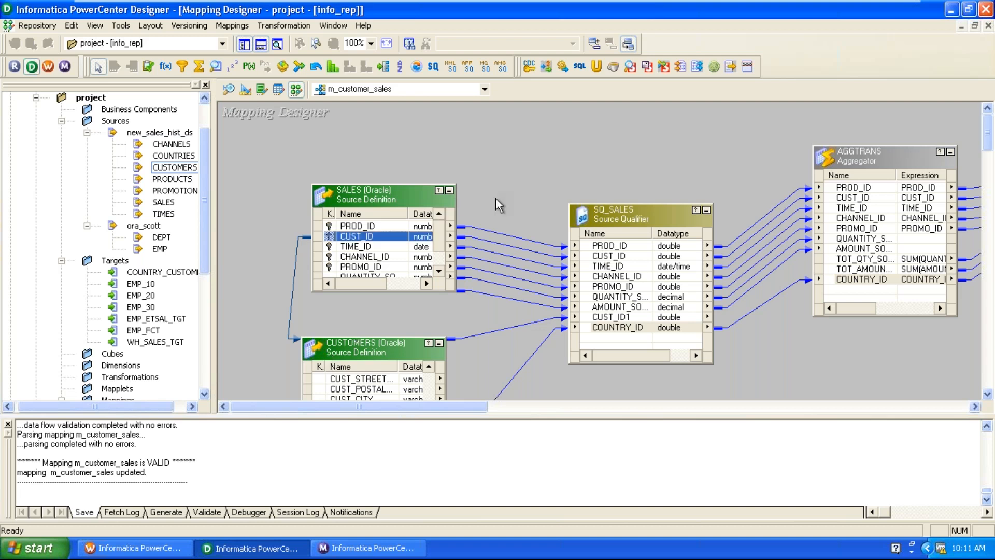
drag(359, 352, 383, 335)
click(394, 308)
click(402, 311)
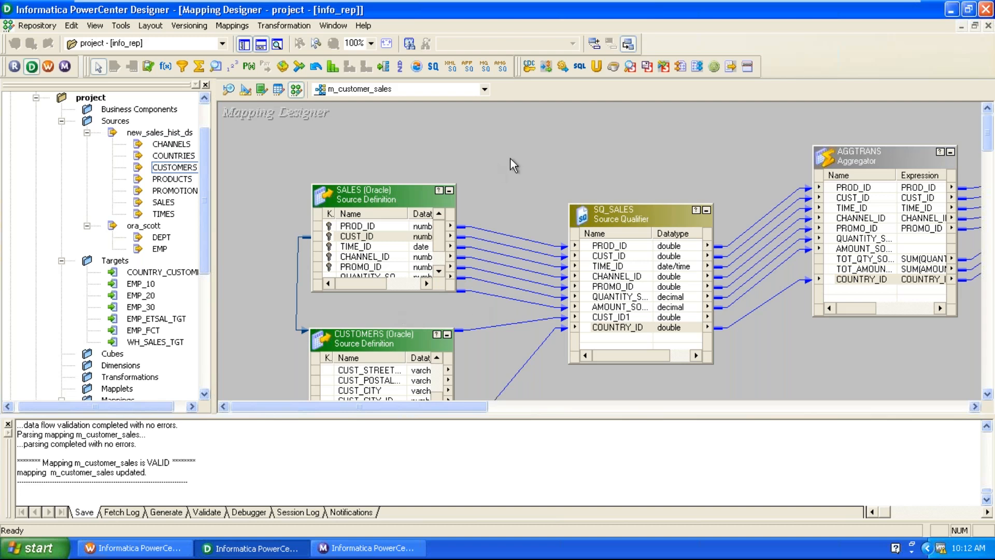
Disconnect the project folder, closing the m_customer_sales mapping.
drag(204, 269, 205, 228)
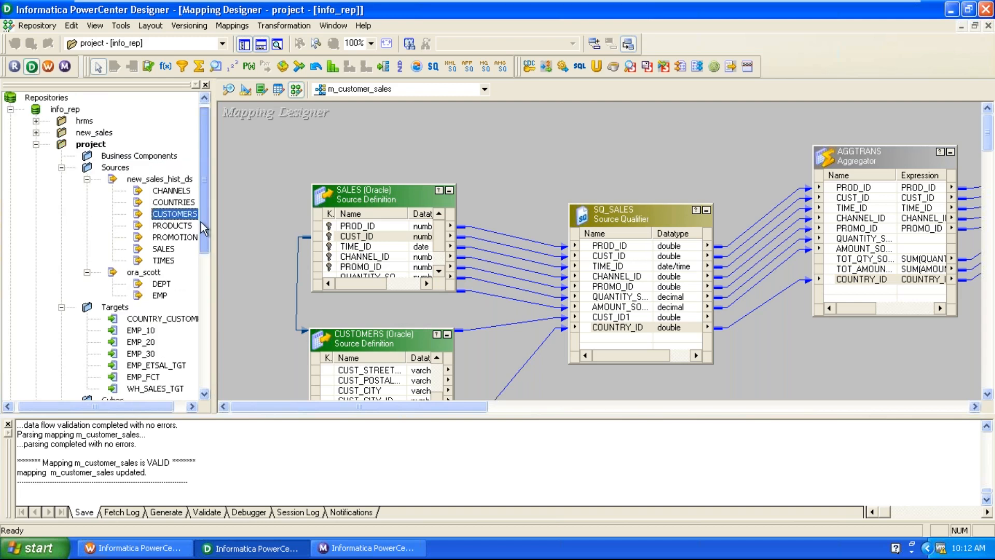
right_click(92, 145)
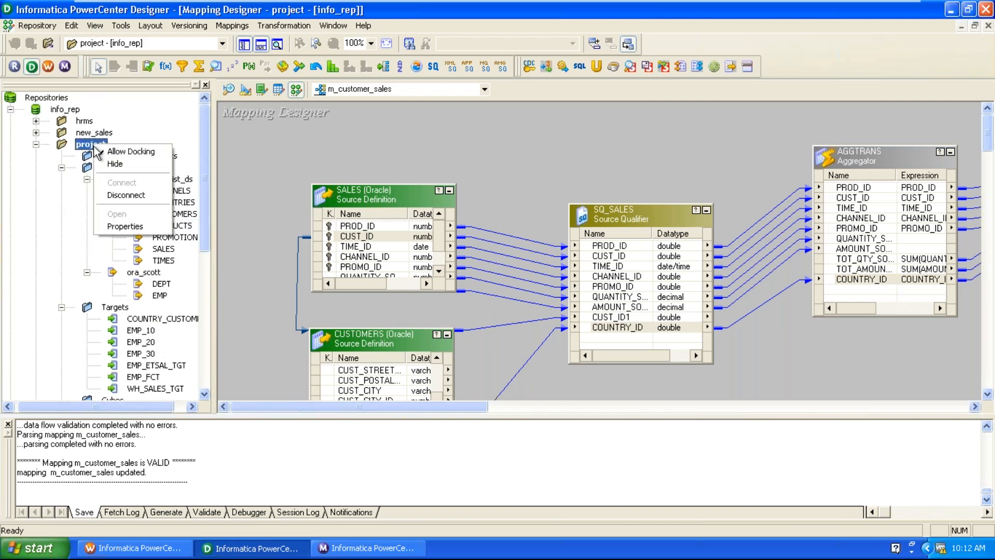
click(117, 200)
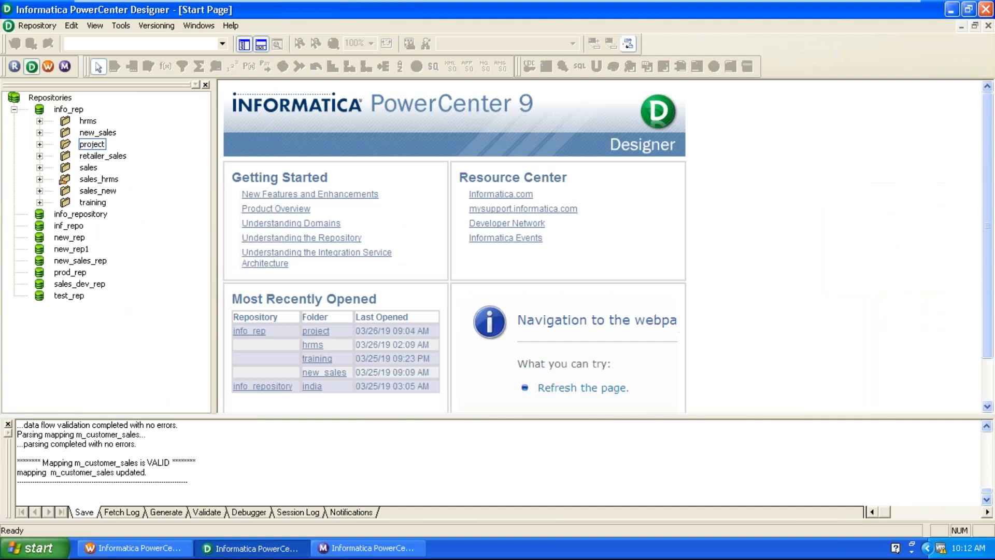
Disconnect the info_rep repository and exit Designer.
right_click(76, 110)
click(107, 163)
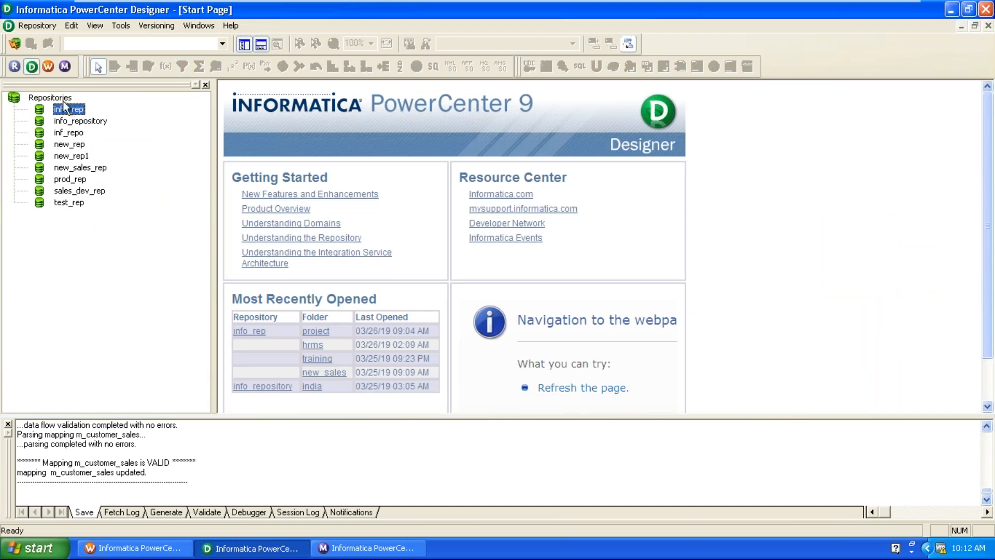
click(45, 27)
click(39, 250)
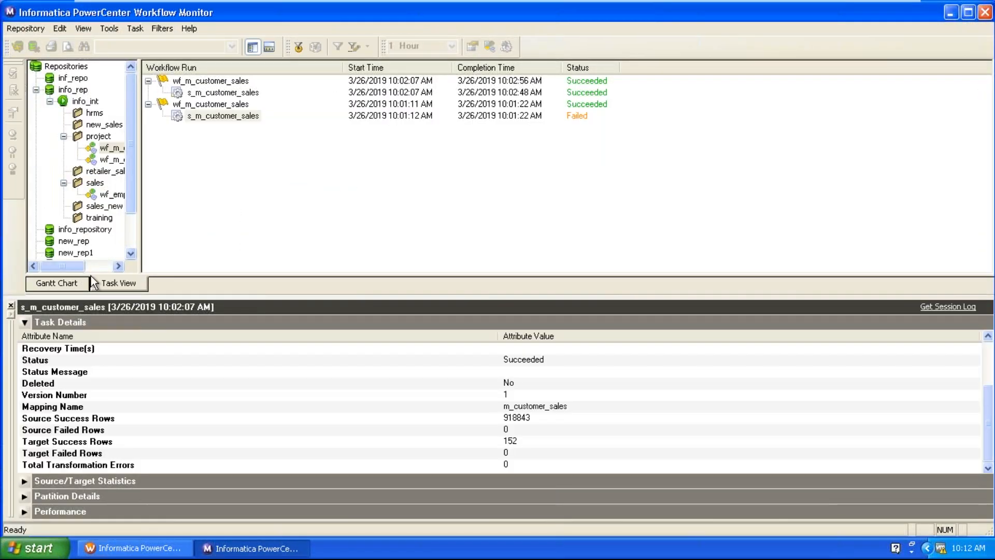
Disconnect Workflow Monitor from info_rep, exit it, and switch to Workflow Manager.
right_click(82, 93)
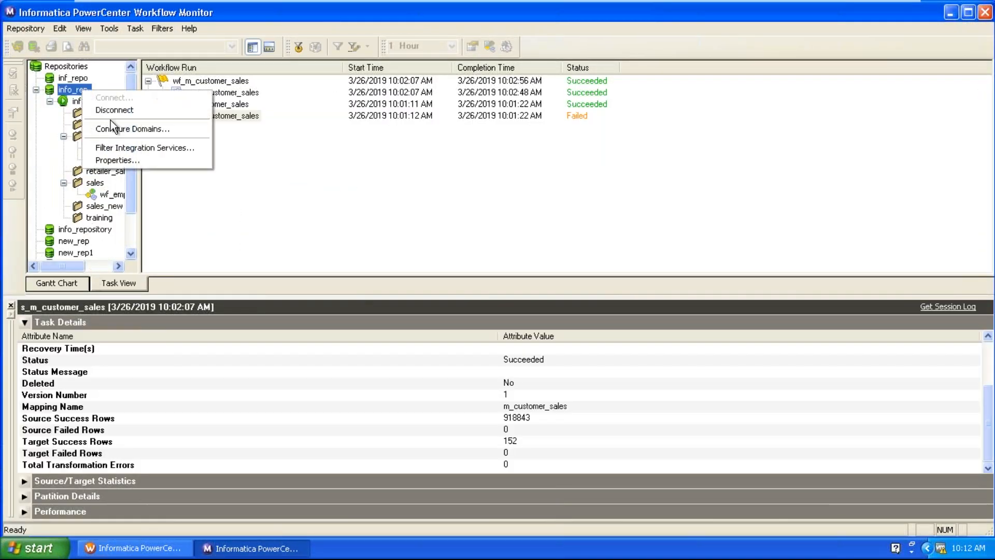
click(111, 110)
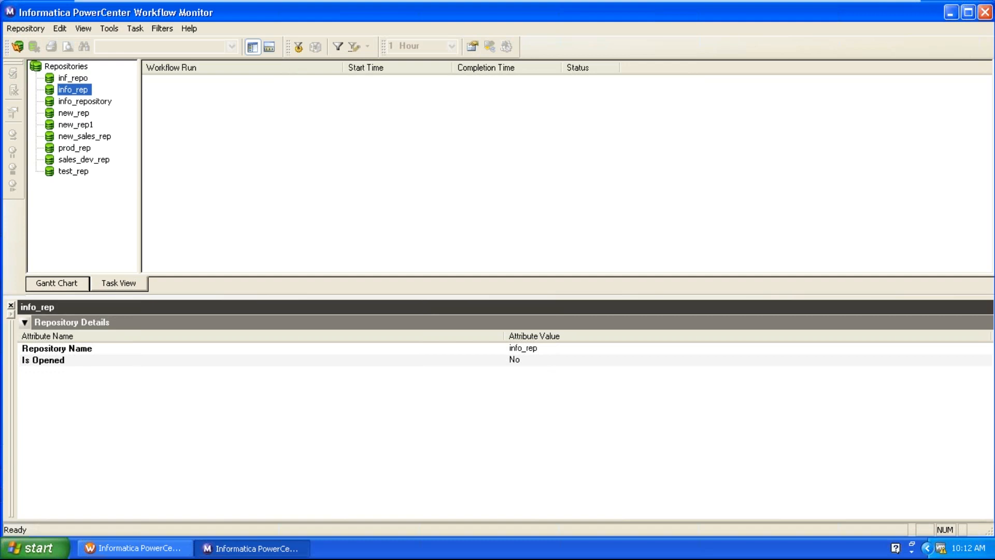
click(22, 34)
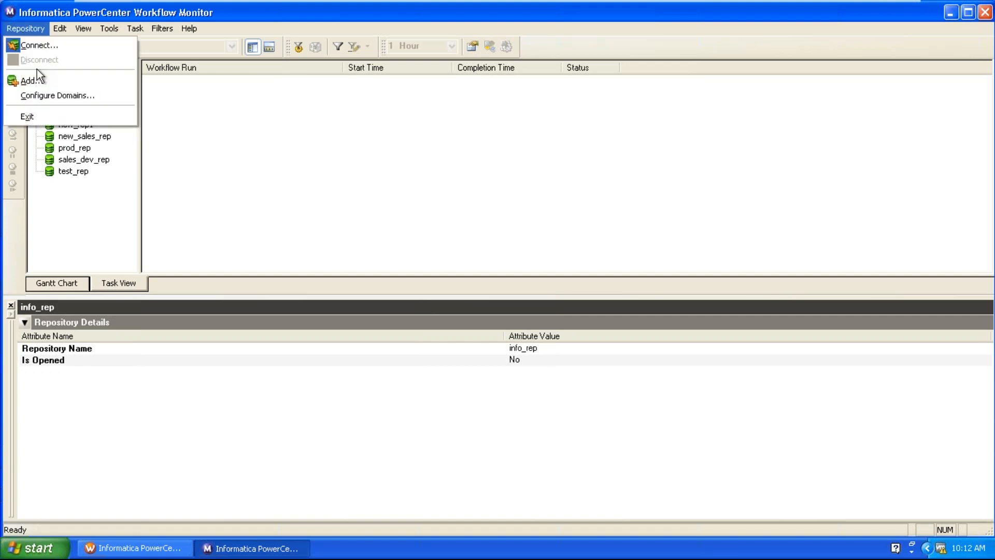
click(54, 115)
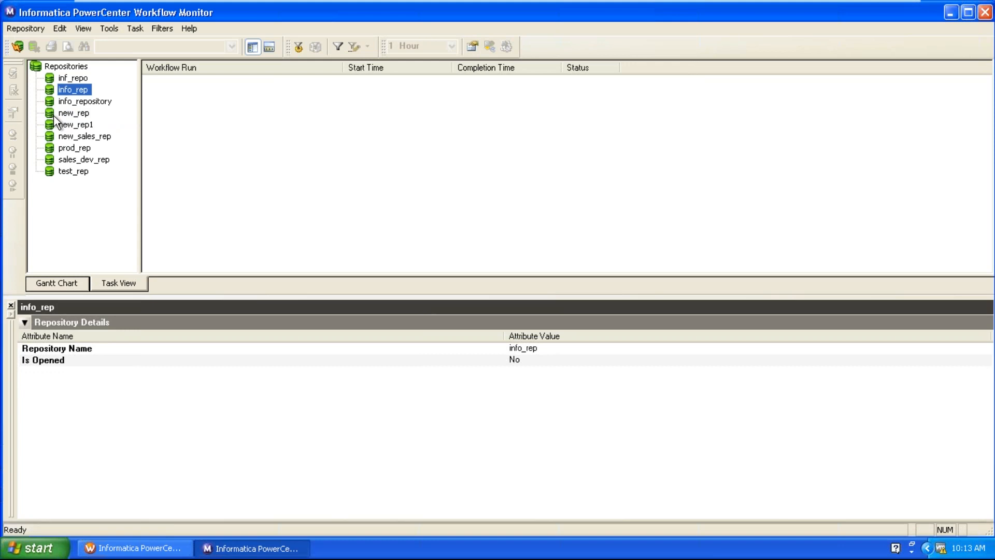
click(105, 551)
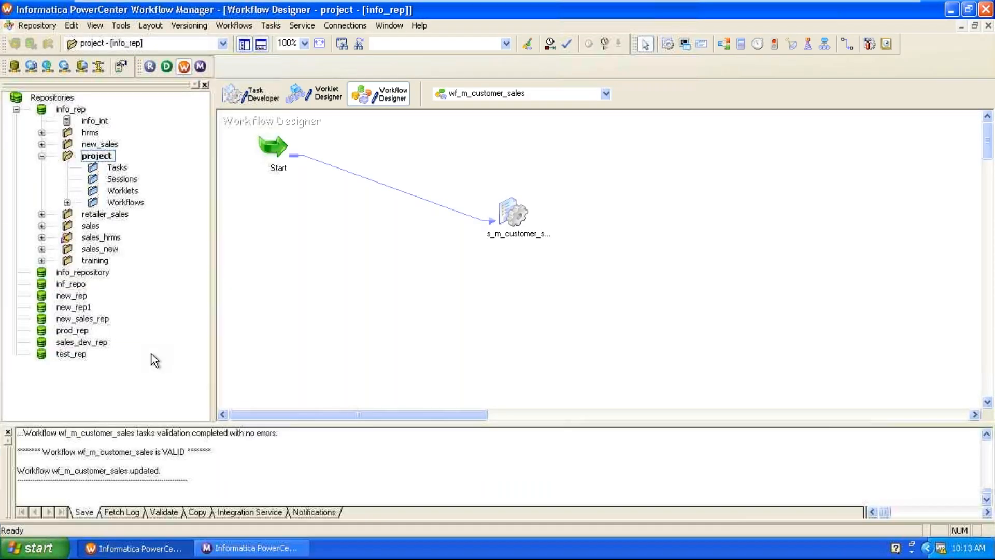
Disconnect Workflow Manager from info_rep and exit Workflow Manager.
right_click(74, 109)
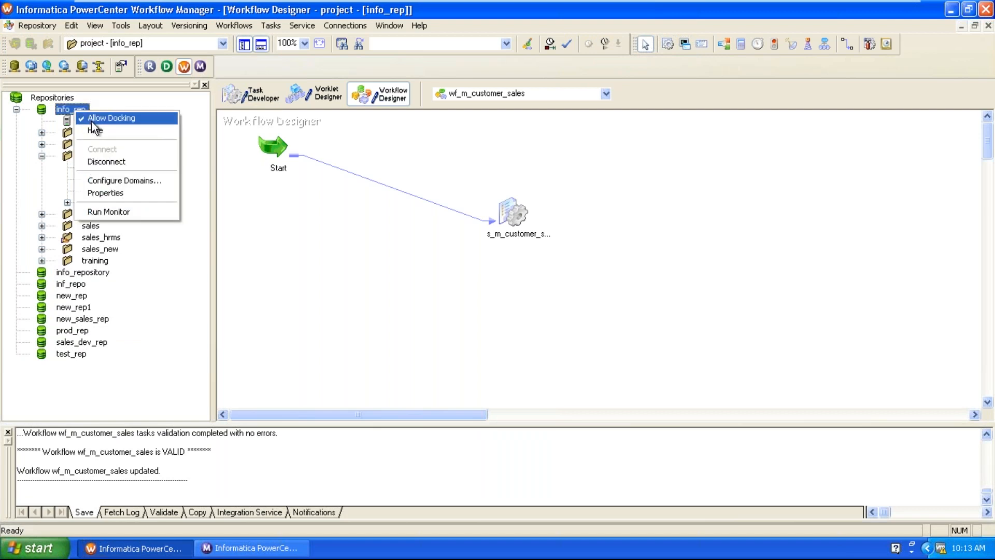
click(106, 161)
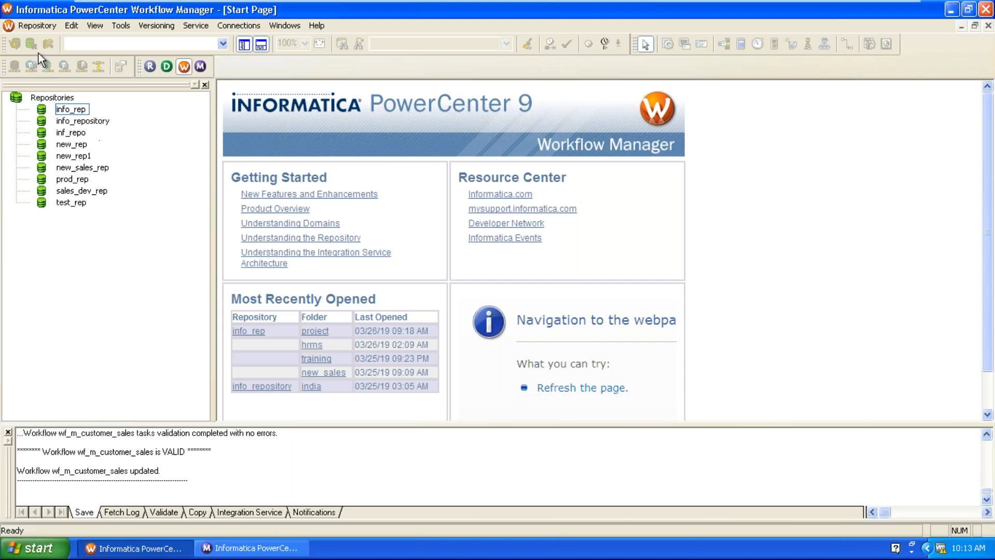
click(33, 27)
click(54, 251)
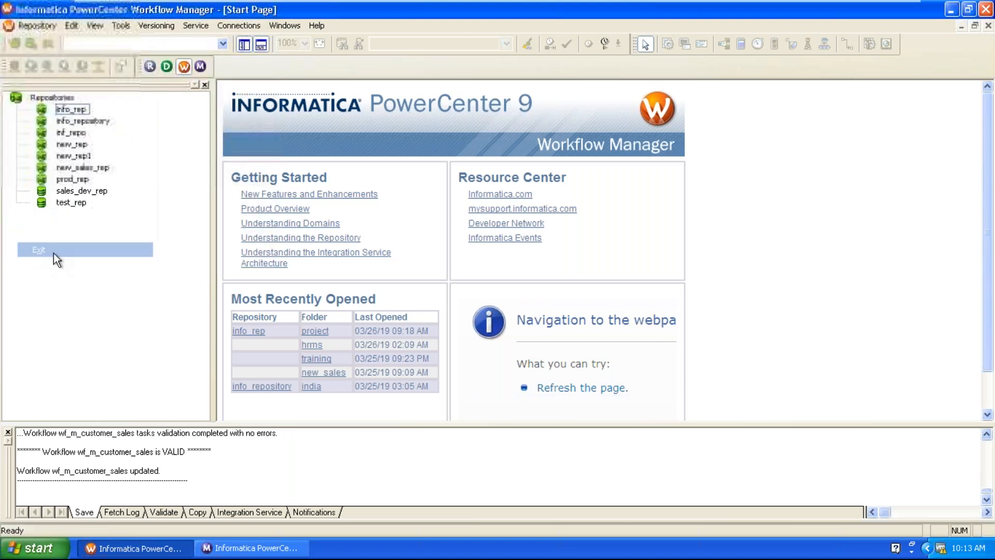
Minimize the VMware full-screen window to reveal the Windows host desktop.
click(251, 548)
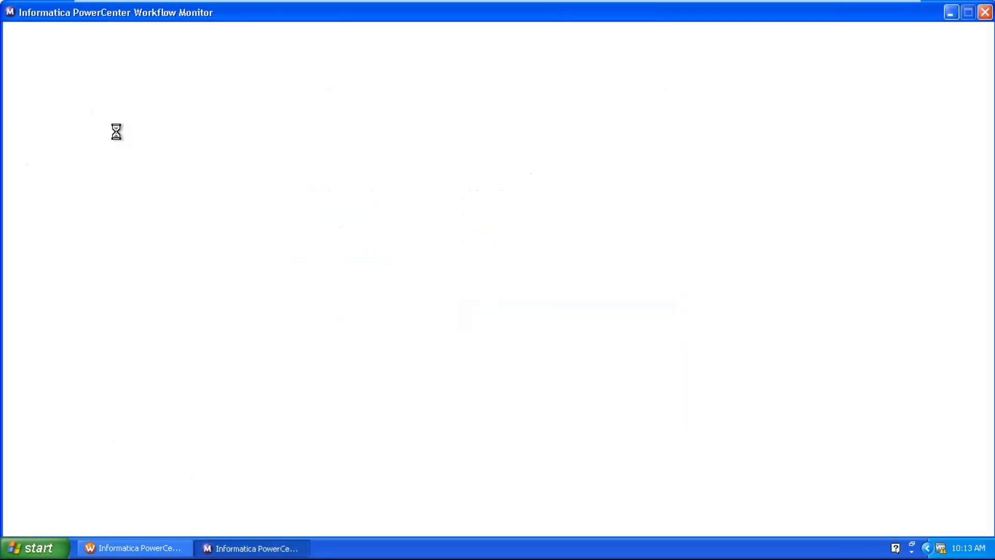
mouse_move(748, 1)
click(858, 9)
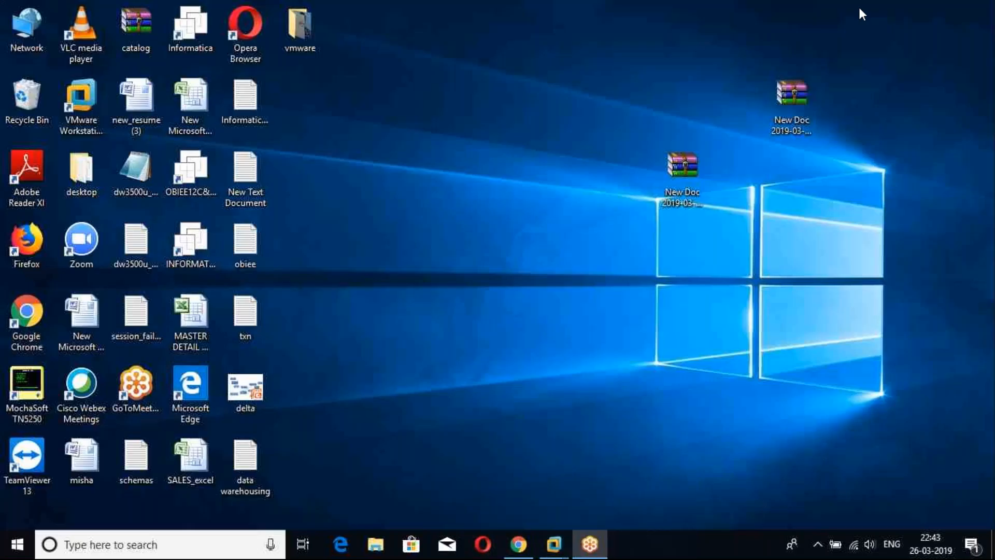